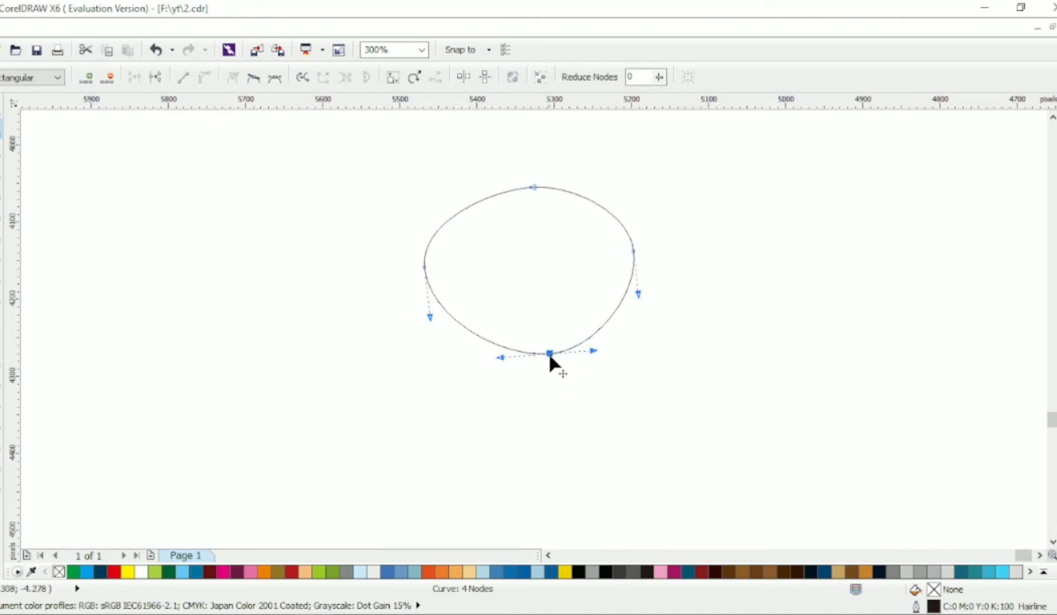
Step: Reshape the oval into a rounder head outline by adjusting its side and top curves, with a pointed tip at the bottom
left_click_drag(637, 293, 650, 315)
left_click_drag(533, 340, 541, 350)
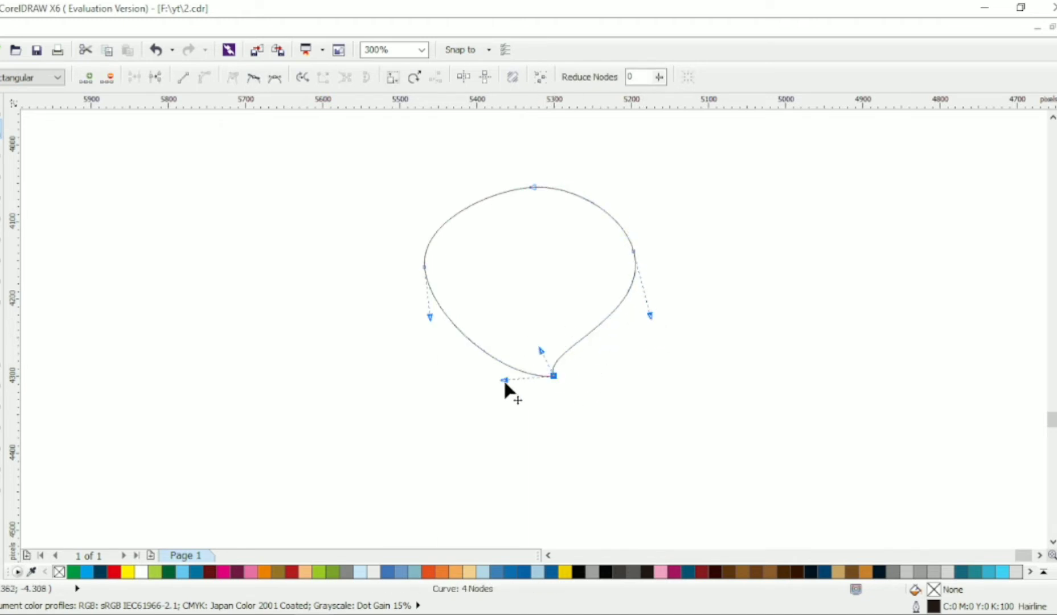
left_click_drag(431, 317, 419, 332)
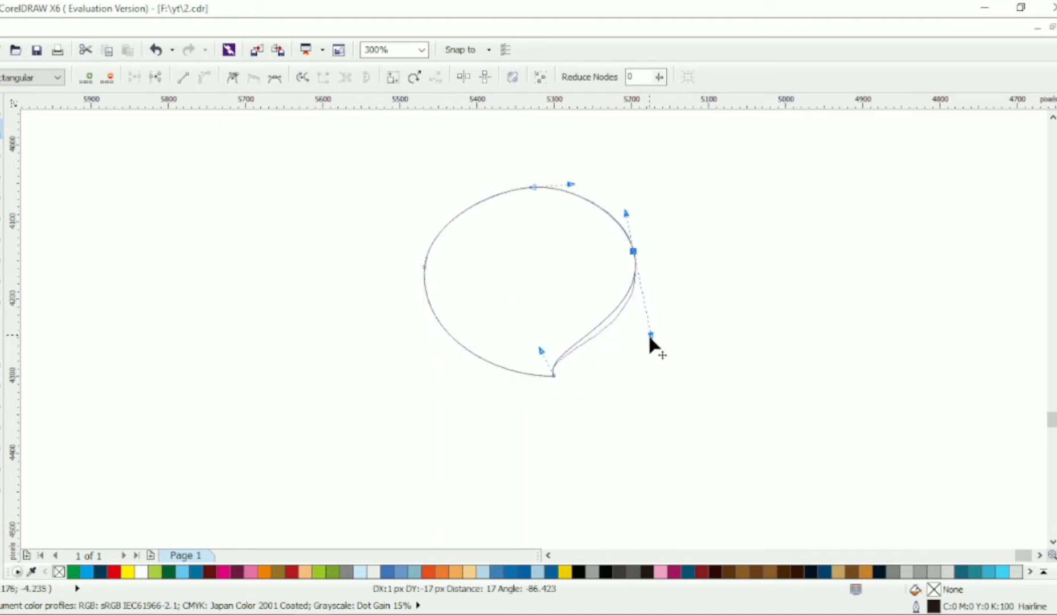
left_click_drag(649, 336, 650, 337)
left_click_drag(633, 251, 639, 260)
left_click(543, 212)
left_click(532, 187)
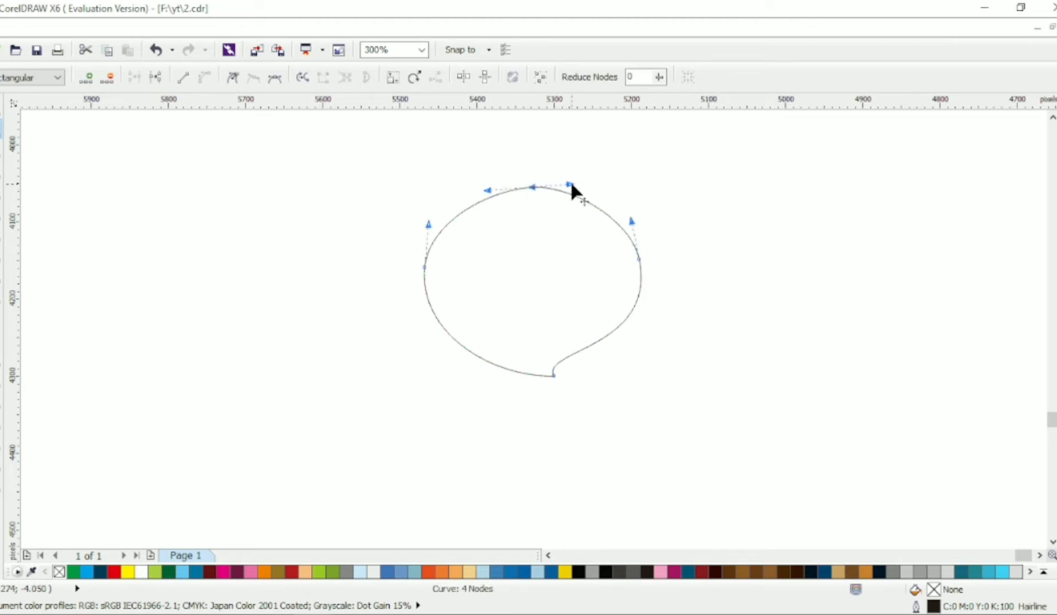
left_click_drag(571, 184, 581, 186)
left_click(512, 233)
Step: Add nodes along the head outline's lower-left edge and shape them into three jagged fur notches
double_click(519, 372)
left_click(508, 371)
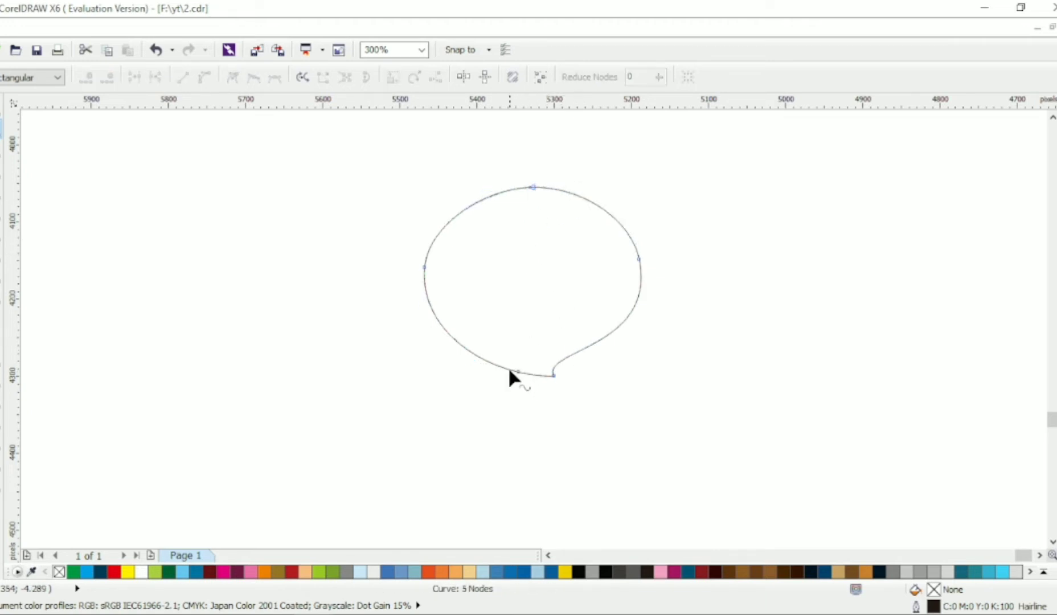
left_click_drag(516, 367, 475, 363)
double_click(484, 360)
left_click(465, 348)
left_click(477, 350)
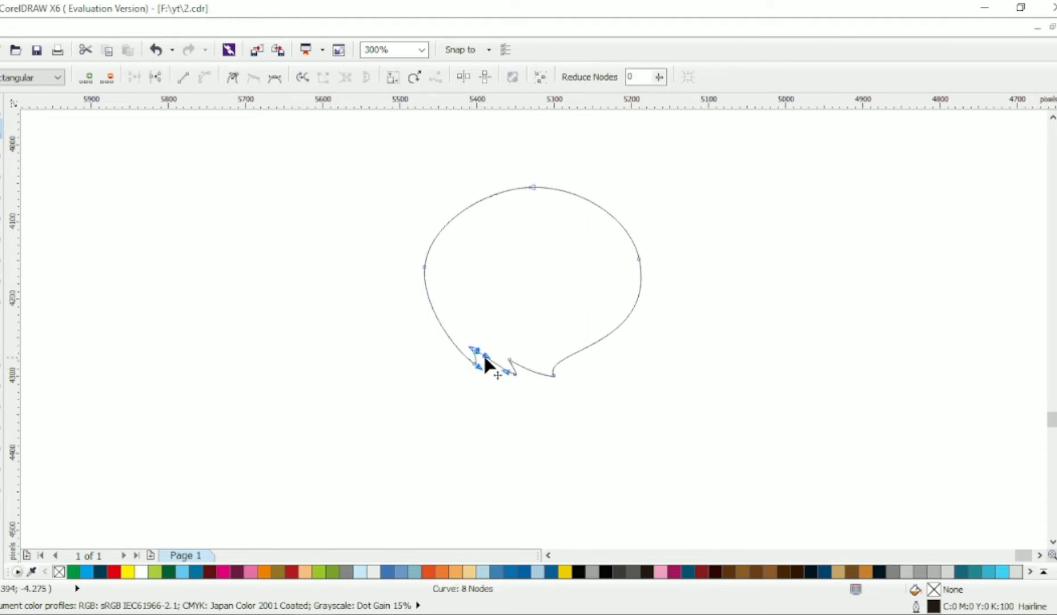
double_click(445, 330)
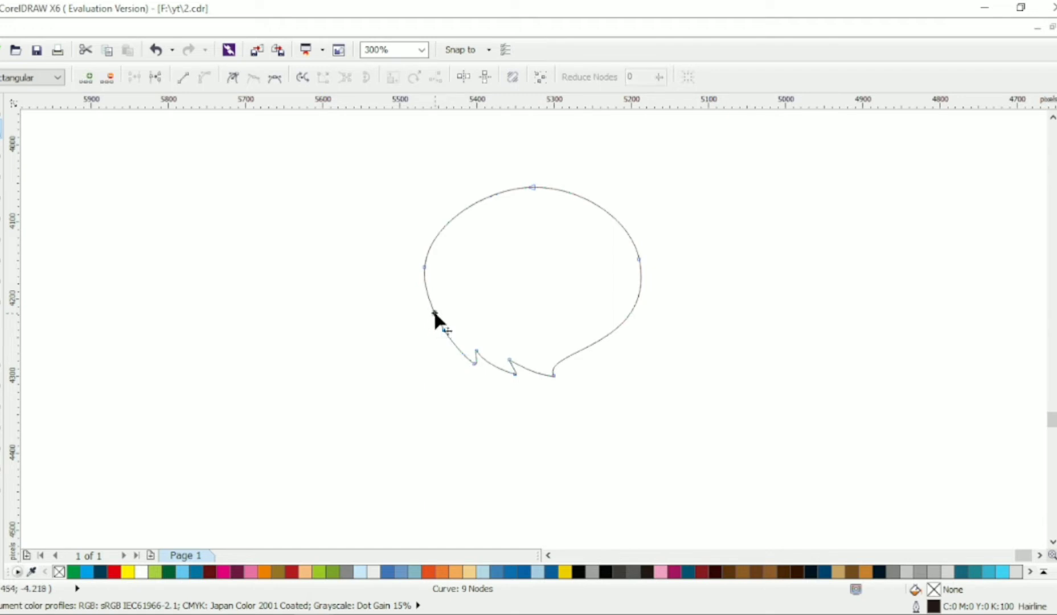
left_click_drag(446, 329, 440, 322)
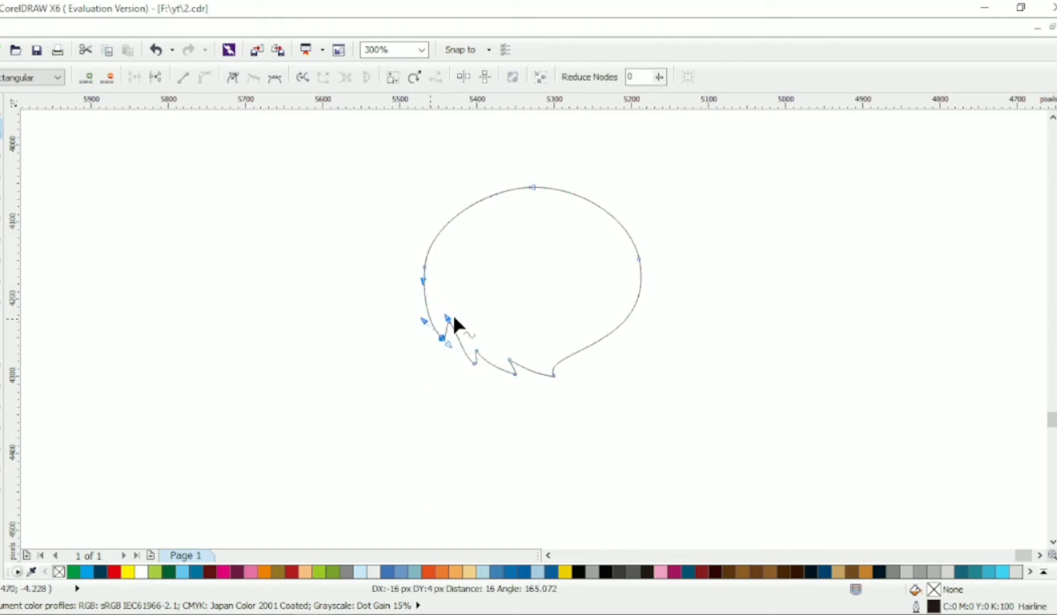
Step: Add three matching jagged fur notches along the head outline's lower-right edge and bulge its right side outward
double_click(579, 349)
double_click(591, 344)
left_click_drag(591, 345, 629, 343)
double_click(612, 340)
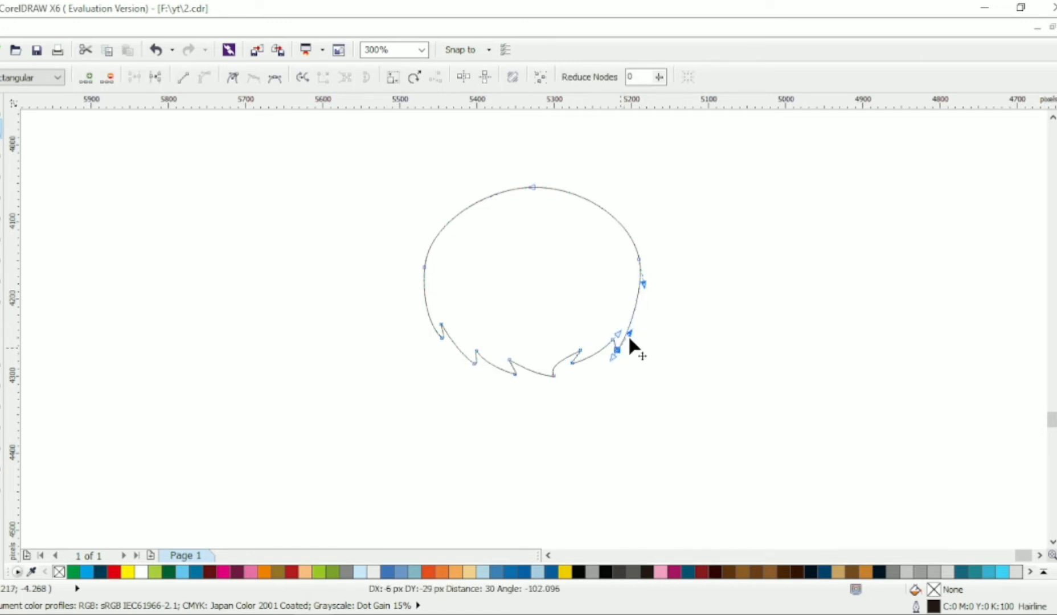
double_click(642, 300)
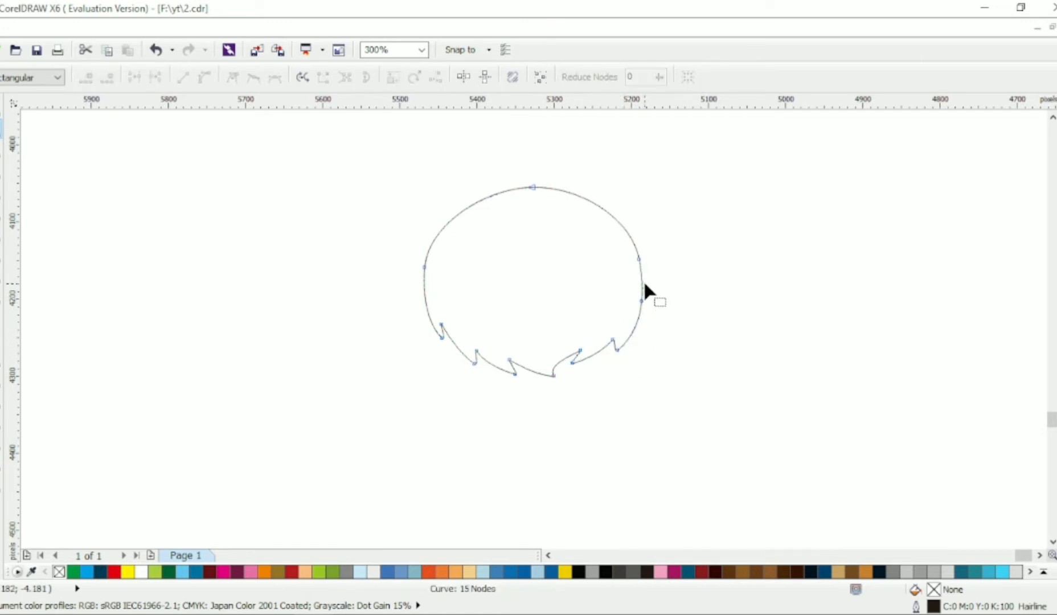
double_click(637, 322)
mouse_move(642, 301)
left_mouse_down()
mouse_move(645, 325)
mouse_move(655, 298)
left_mouse_up()
left_click_drag(638, 259, 651, 250)
left_click_drag(663, 308, 638, 341)
Step: Raise and smooth the head's top curve and delete both side nodes, making the head about 311 by 269 px
left_click(651, 251)
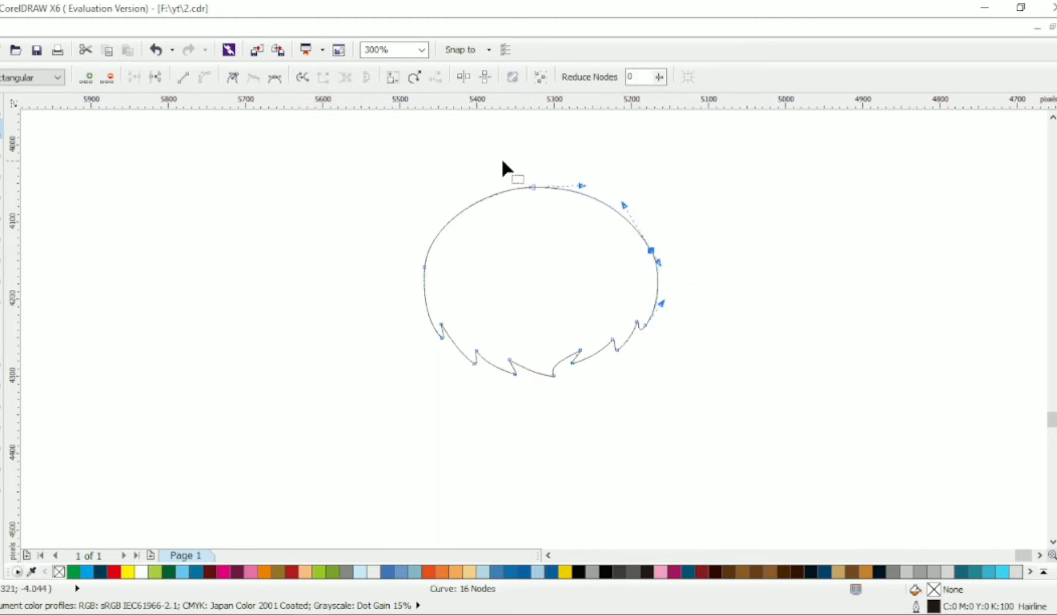
left_click_drag(534, 186, 533, 169)
left_click_drag(581, 167, 603, 163)
left_click_drag(486, 171, 459, 175)
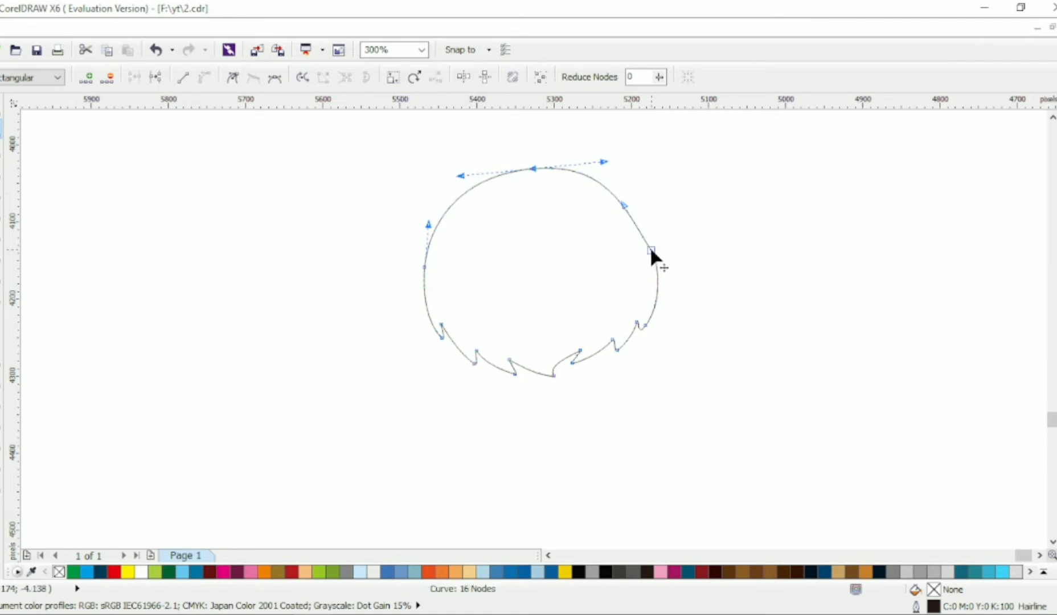
double_click(651, 250)
left_click(533, 168)
left_click_drag(601, 163, 640, 160)
double_click(425, 267)
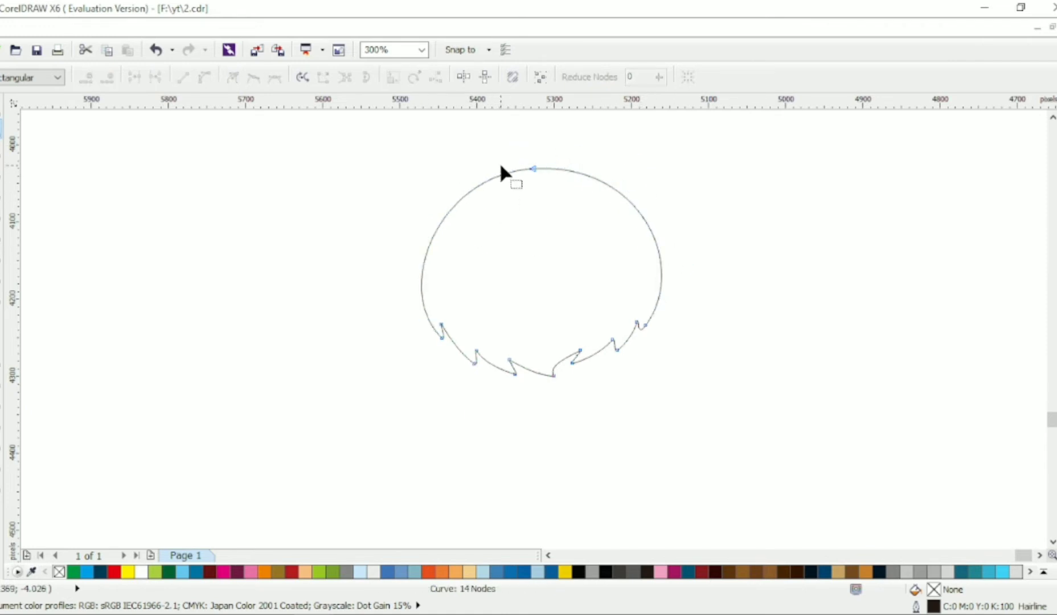
Step: Draw a leaf-shaped brow about 128 by 110 px, running from inside the head past its upper-right edge, with two opposing curves
key("space")
left_click(559, 259)
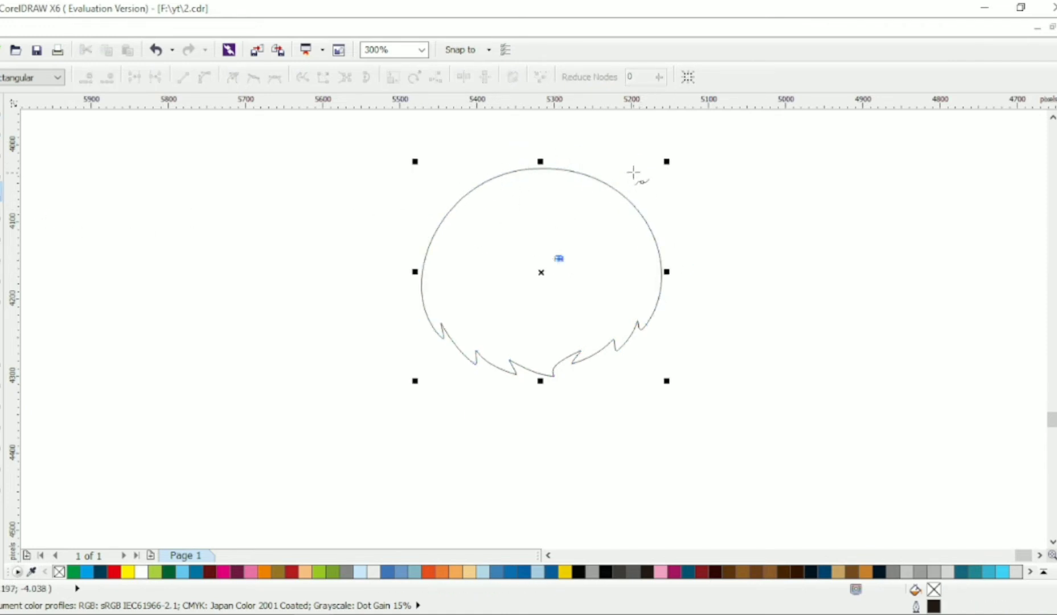
left_click(665, 149)
key("F10")
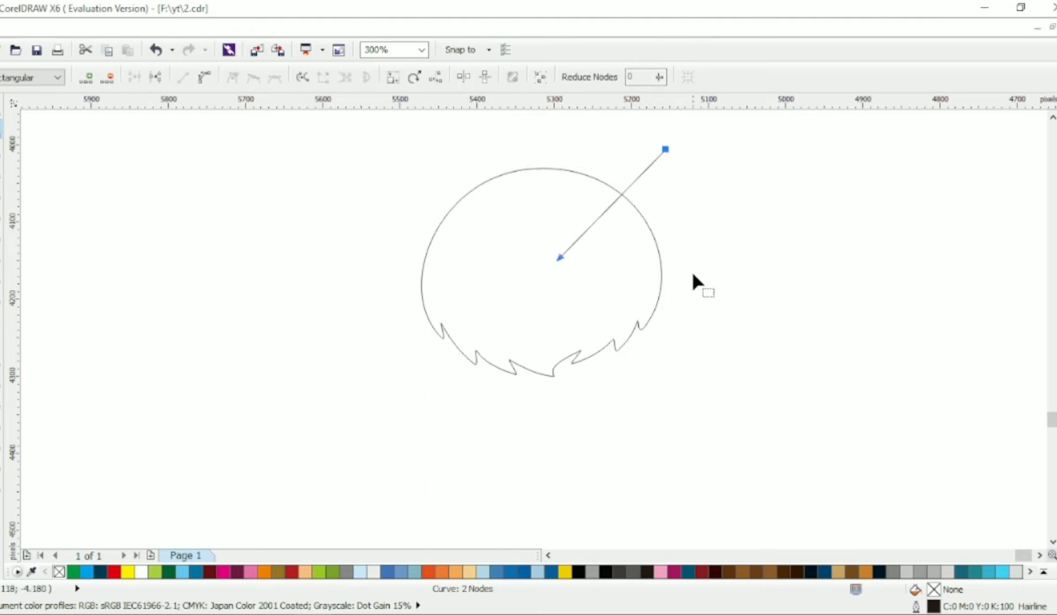
left_click_drag(665, 149, 654, 173)
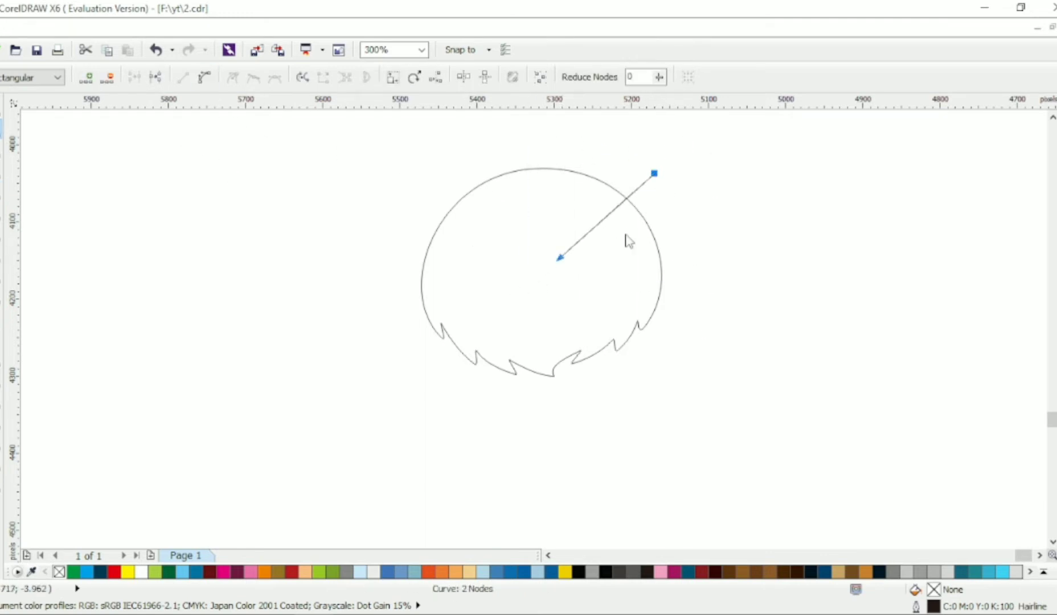
left_click_drag(602, 221, 664, 239)
left_click_drag(586, 171, 638, 197)
left_click(559, 257)
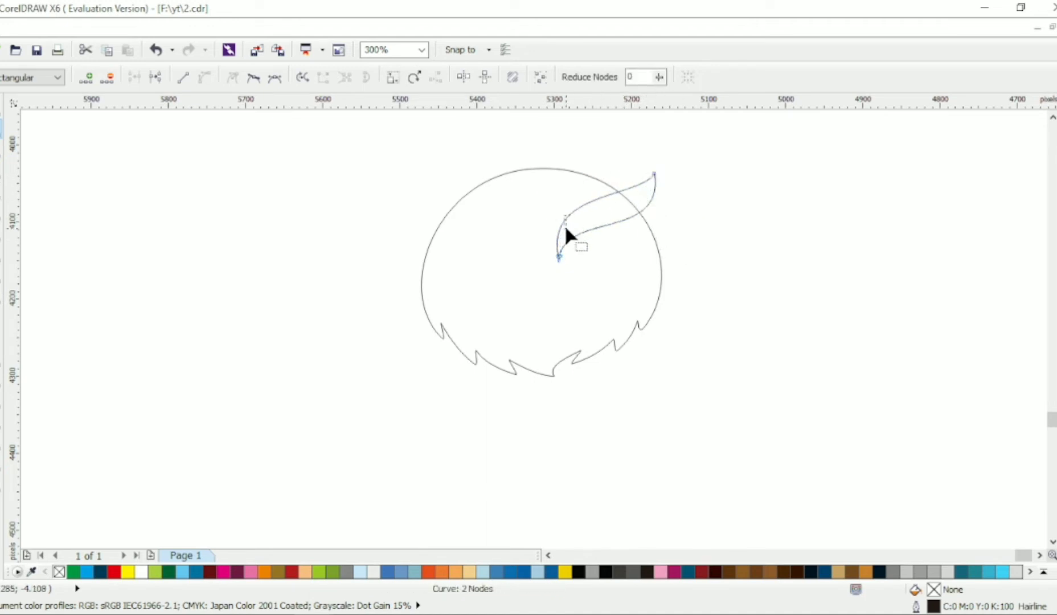
left_click_drag(565, 213, 561, 186)
left_click(595, 219)
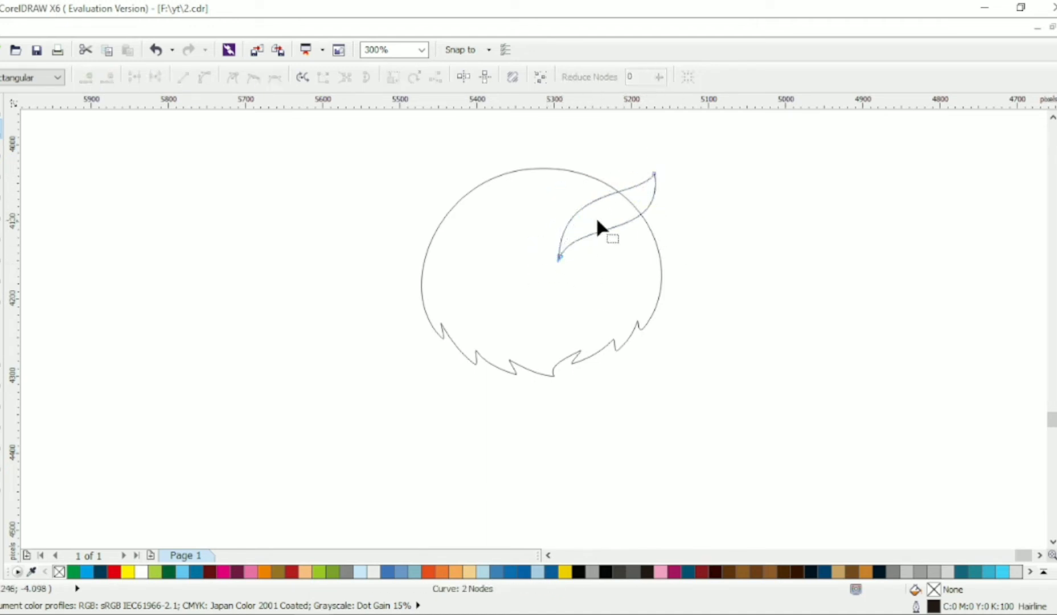
Step: Cut one small jagged notch into the brow's upper edge and one into its lower edge, and bulge its inner curve
double_click(600, 197)
double_click(611, 194)
left_click_drag(601, 199, 630, 188)
left_click(613, 195)
left_click(618, 194)
left_click(612, 193)
left_click(644, 211)
double_click(580, 238)
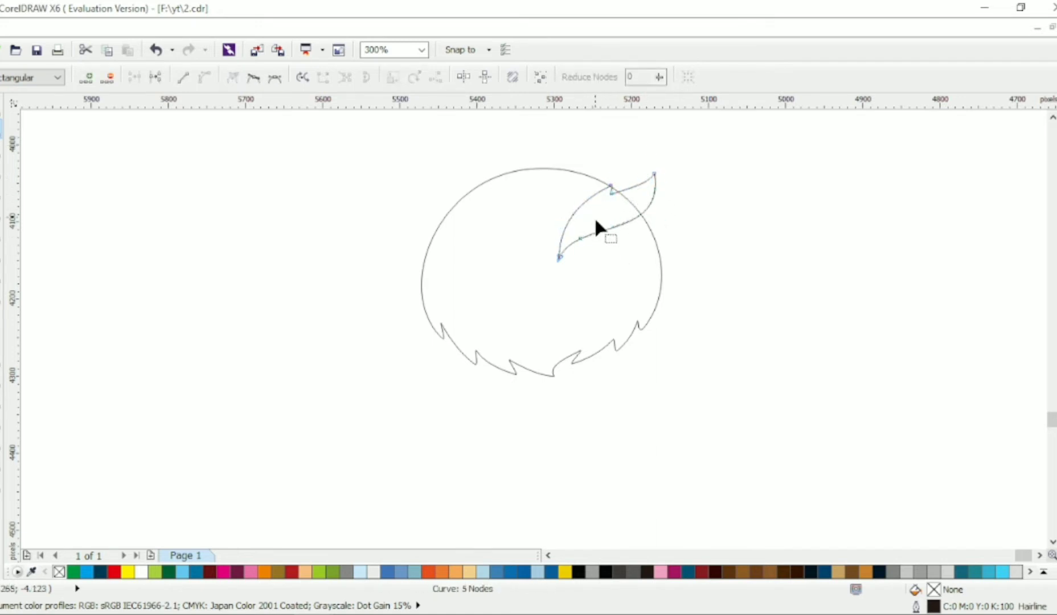
double_click(592, 233)
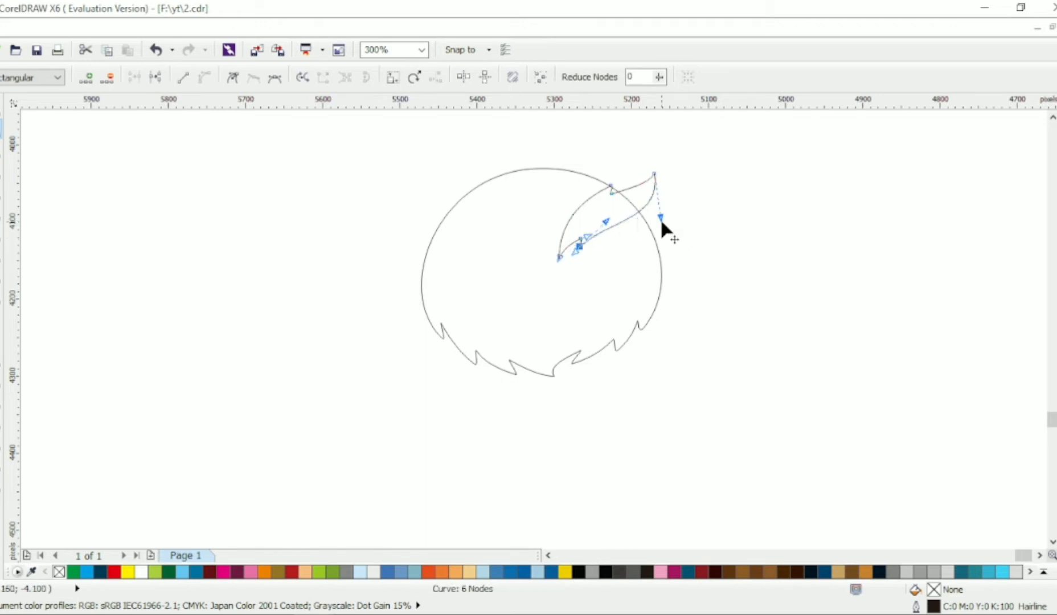
left_click_drag(561, 222, 546, 225)
Step: Draw an eye circle about 71 px in diameter overlapping the brow's inner end
left_click(2, 108)
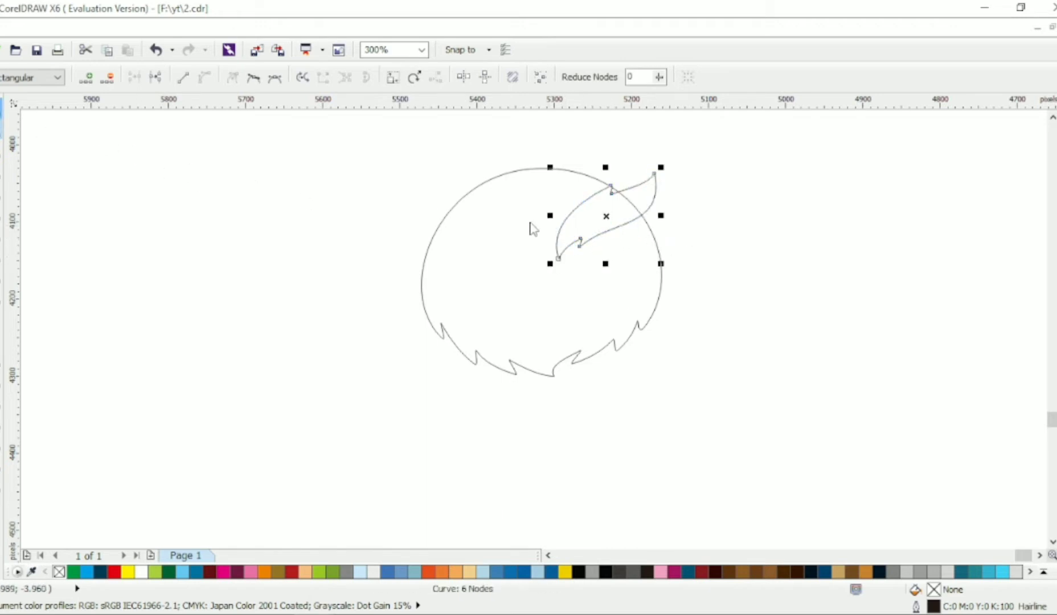
left_click(529, 223)
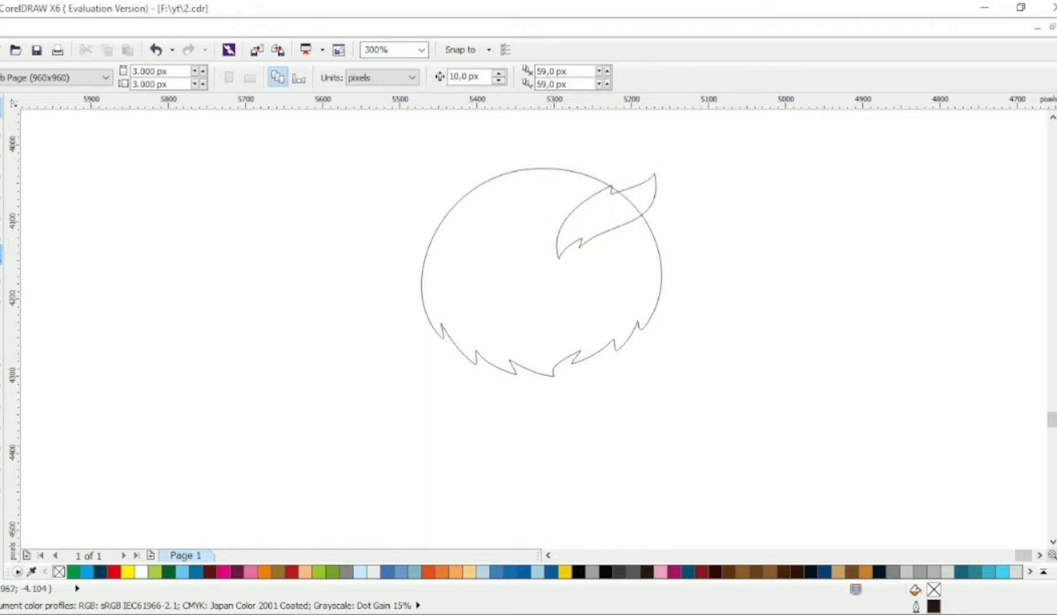
left_click(2, 254)
left_click_drag(558, 221, 606, 277)
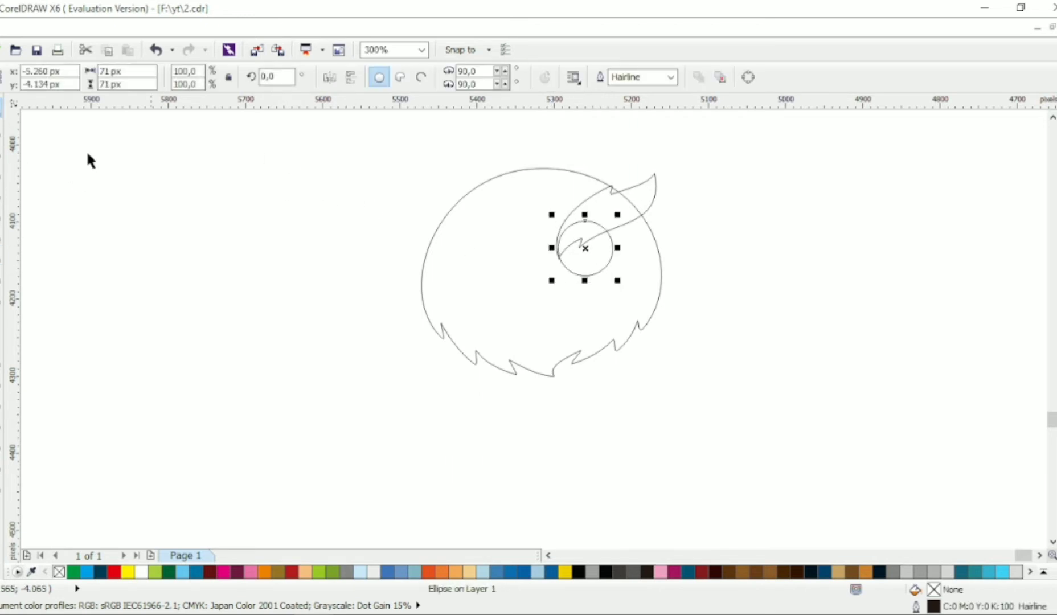
Step: Refine the brow's lower notch and the curves around it where the brow crosses the eye circle
left_click(587, 243)
scroll(576, 244, "up", 1)
left_click(581, 244)
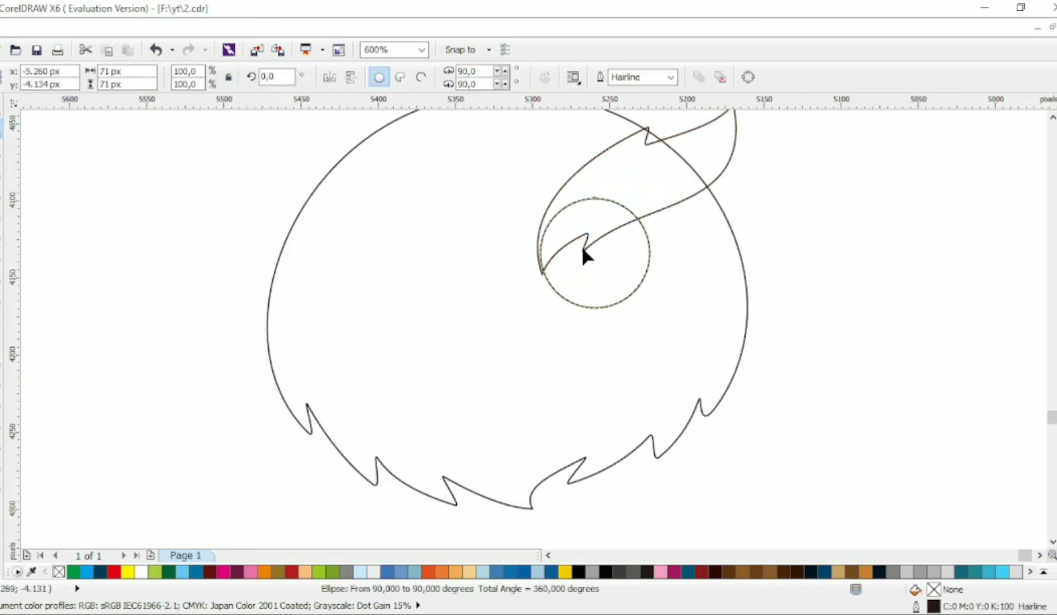
left_click(582, 248)
left_click_drag(584, 251, 584, 245)
left_click_drag(518, 266, 546, 256)
left_click_drag(572, 226, 571, 257)
scroll(549, 249, "up", 1)
left_click(579, 234)
left_click_drag(681, 149, 696, 176)
scroll(697, 181, "down", 2)
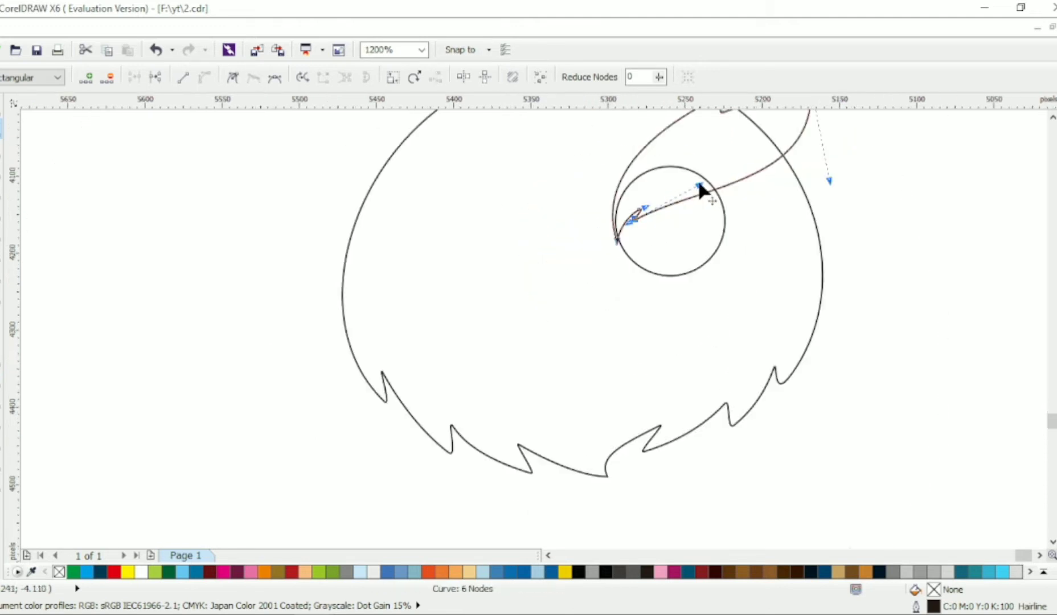
Step: Create a slightly smaller concentric copy of the eye circle inside the original
left_click(3, 107)
left_click(752, 132)
scroll(752, 131, "up", 1)
left_click(666, 300)
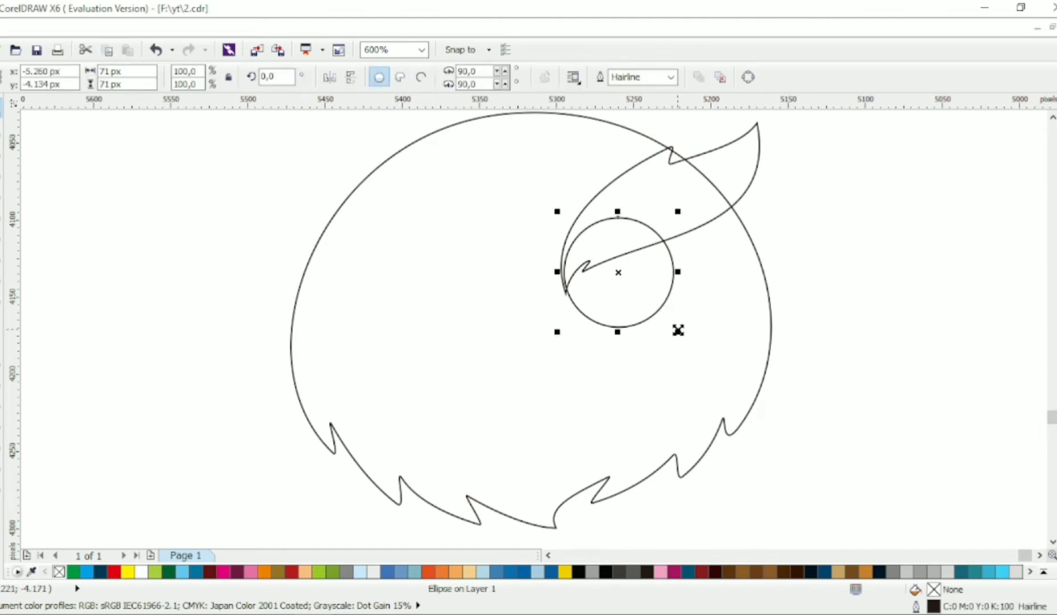
left_click_drag(677, 330, 664, 321)
Step: Fill the head shape with the light tan colour C4 M22 Y47 K0
left_click(735, 308)
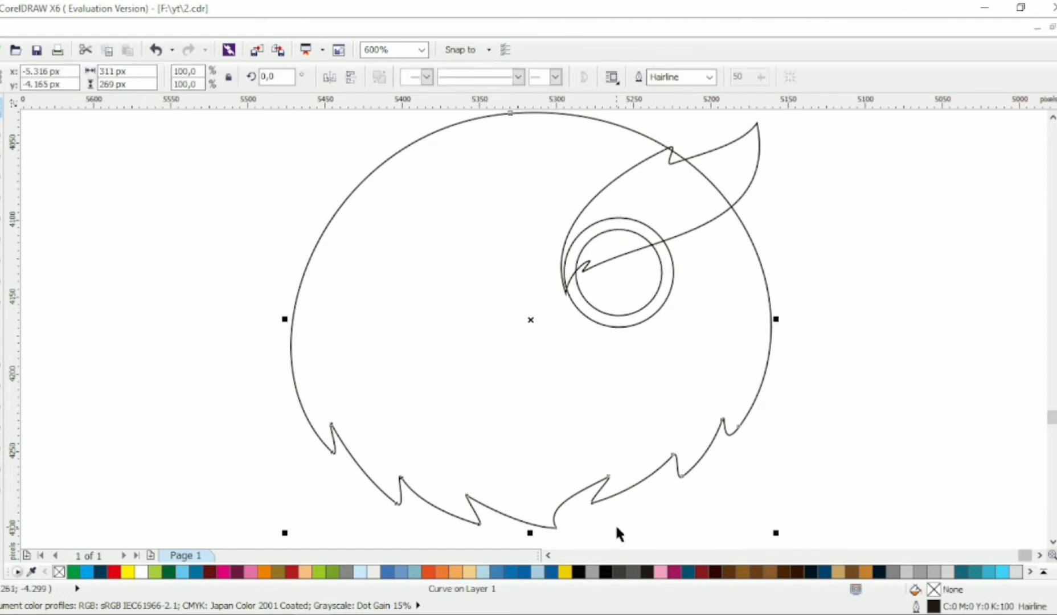
left_click(460, 572)
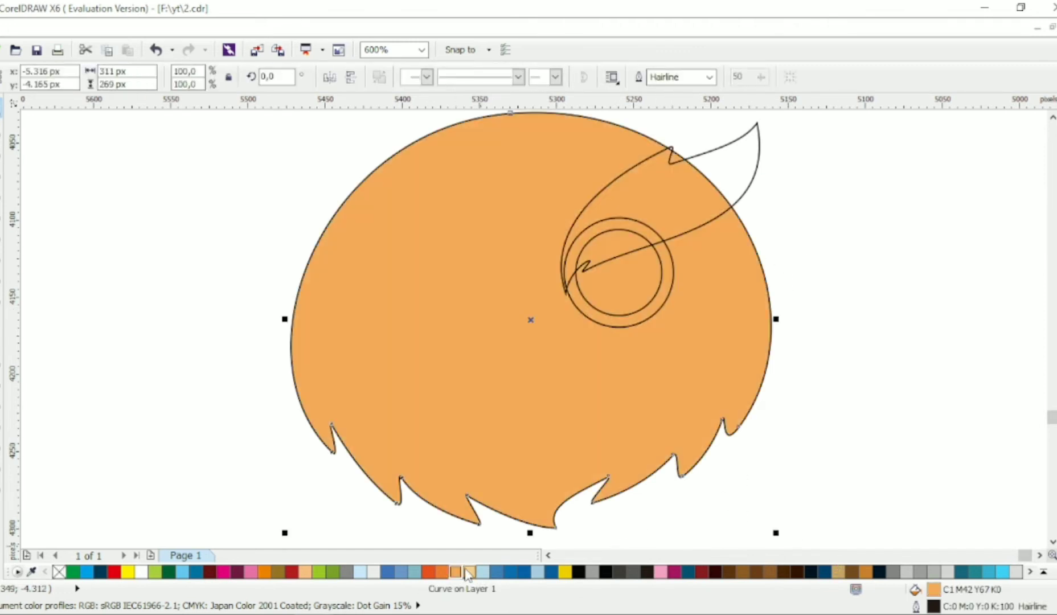
left_click(468, 572)
Step: Fill the brow with orange C1 M42 Y67 K0 and the eye circles with dark brown
left_click(743, 181)
left_click(751, 183)
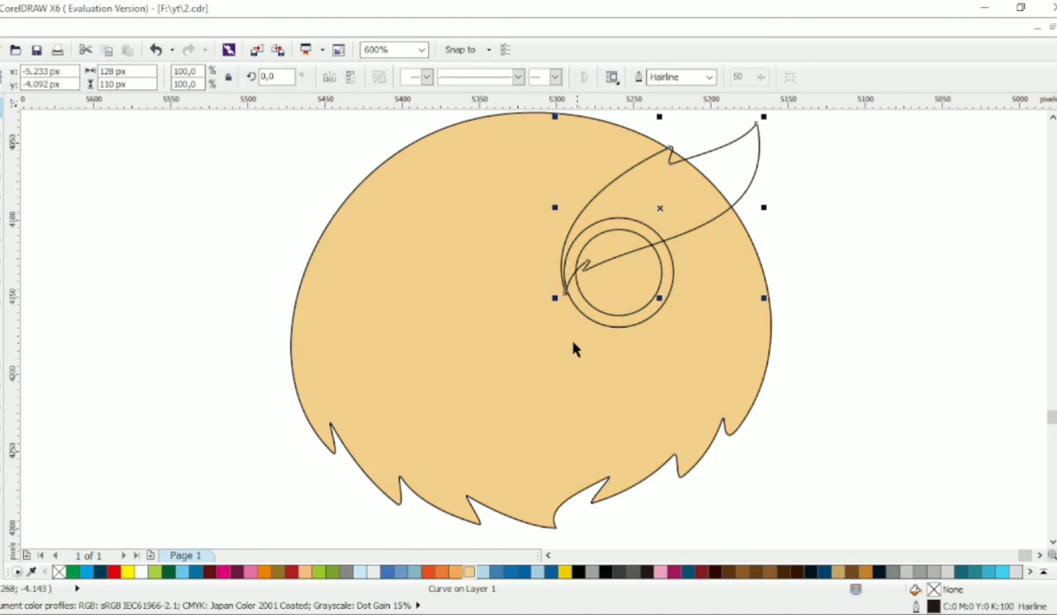
left_click(456, 571)
left_click(672, 280)
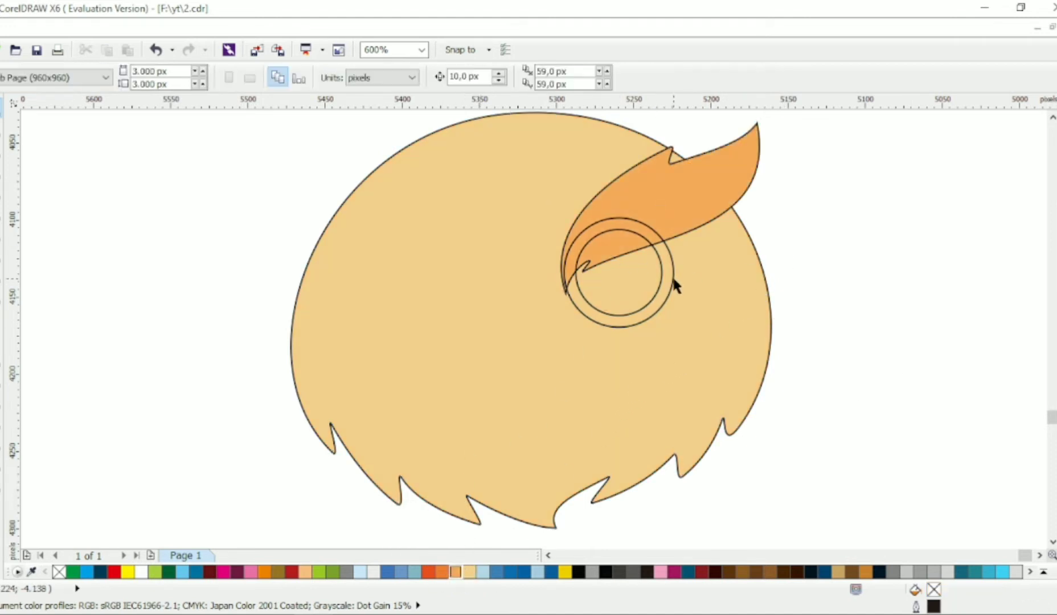
left_click(777, 573)
Step: Remove the head's outline and give it a one-step outside contour with a 10 px offset
left_click(741, 416)
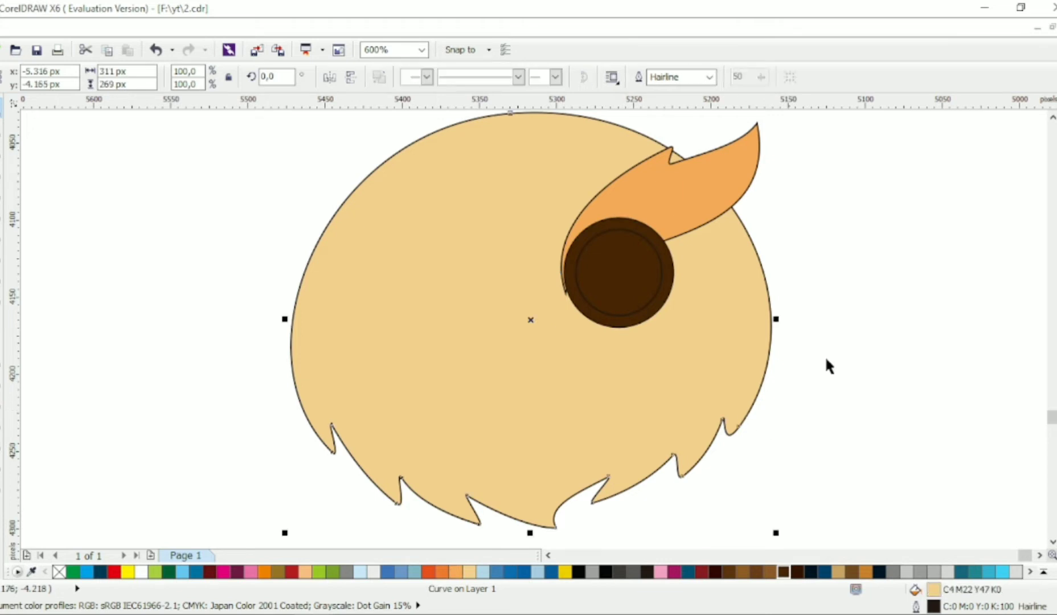
right_click(59, 572)
left_click(1, 407)
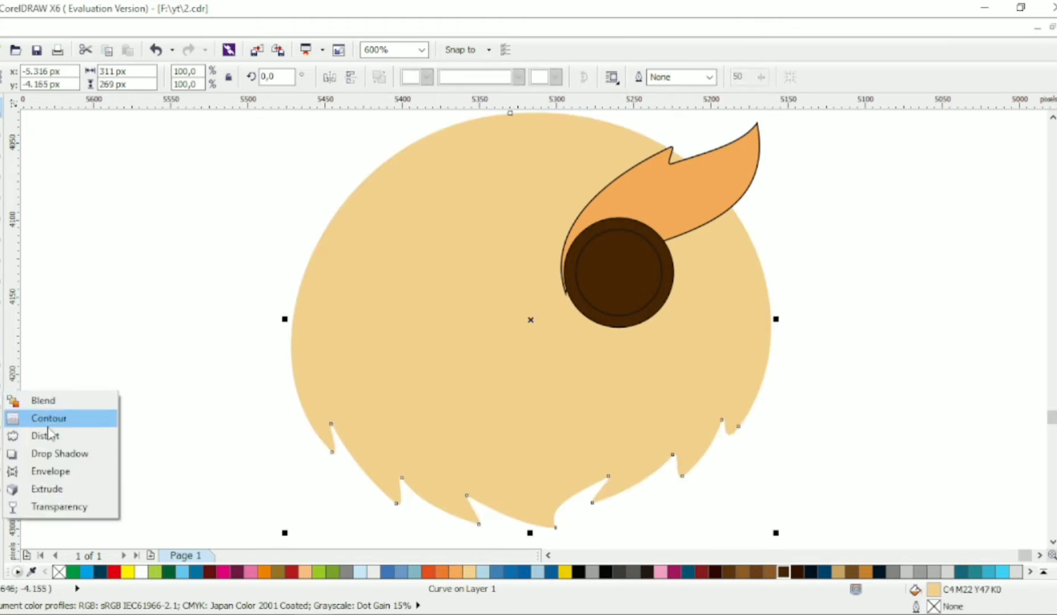
left_click(48, 421)
left_click(349, 77)
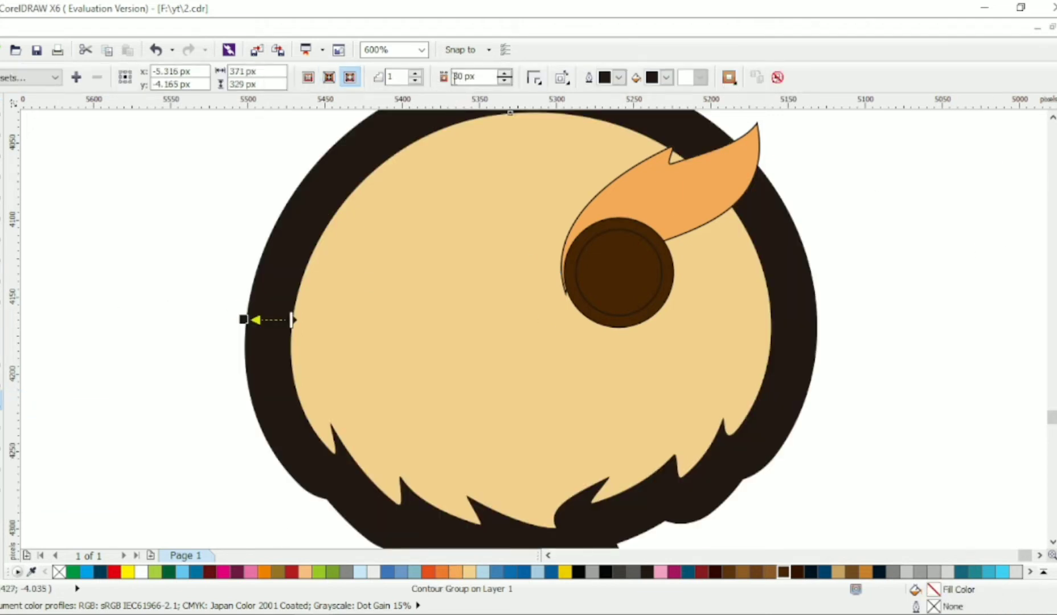
key("Return")
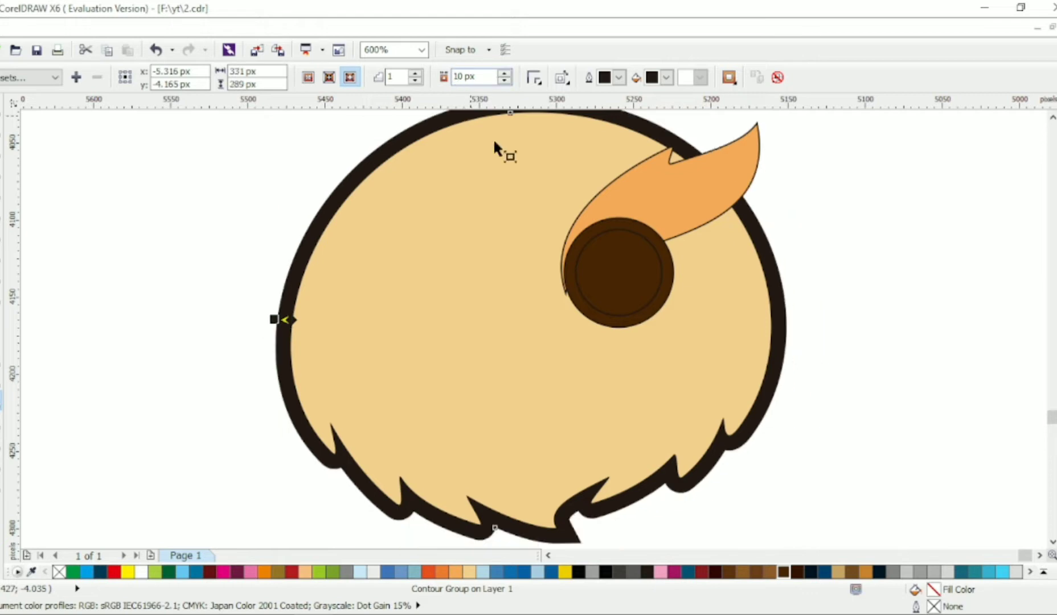
Step: Remove the brow's outline and give it a one-step outside contour with a 10 px offset
left_click(735, 182)
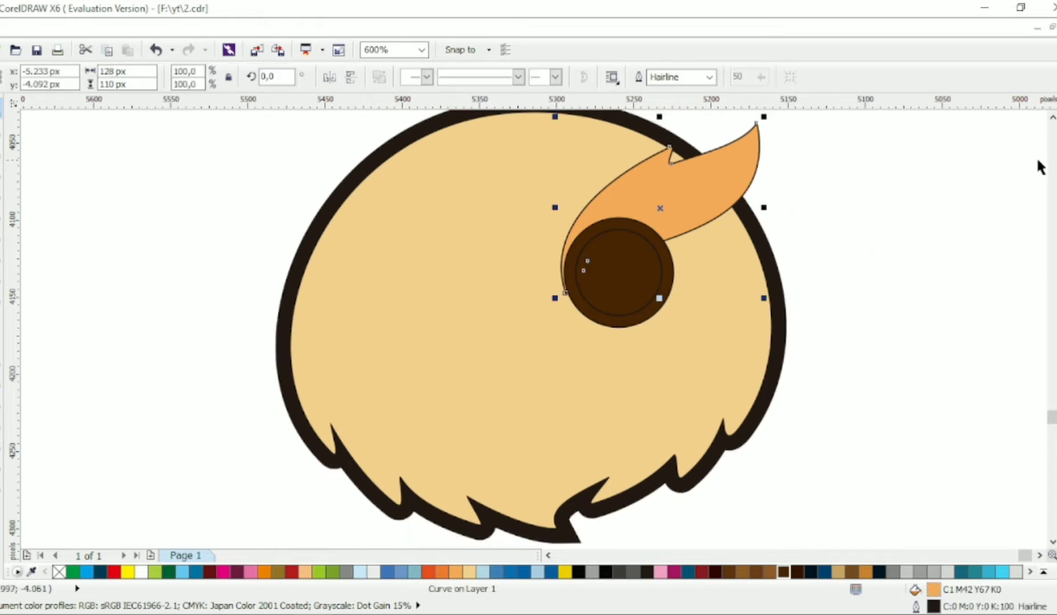
right_click(59, 572)
left_click(1, 408)
left_click(350, 77)
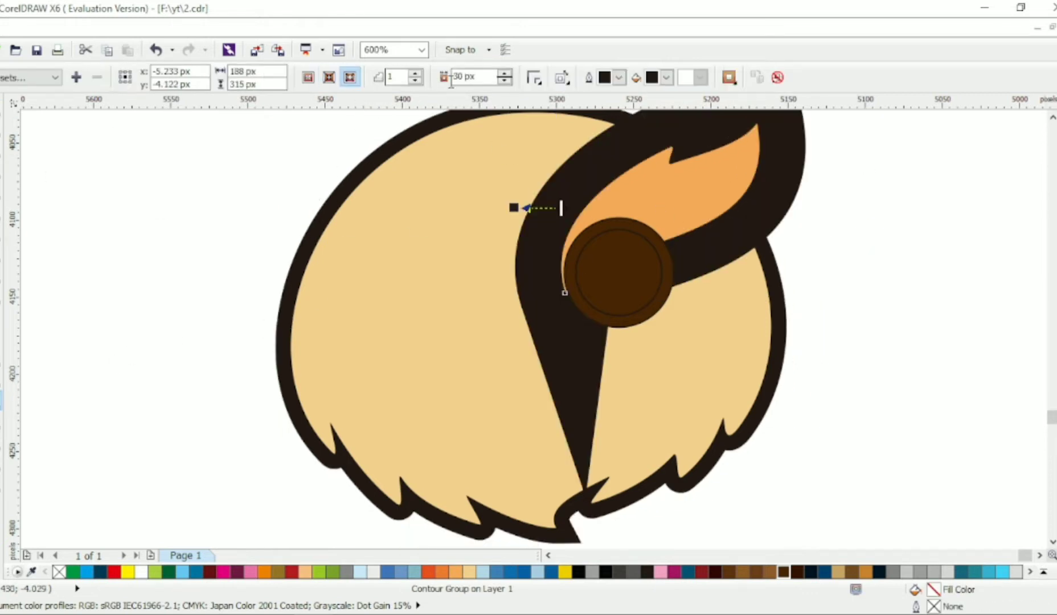
type("10")
key("Return")
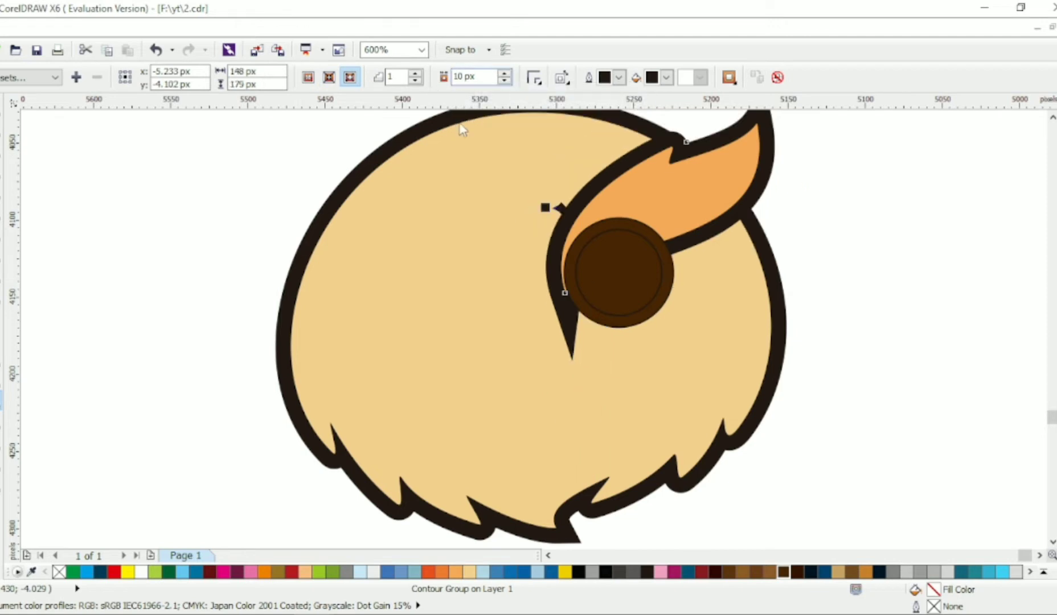
Step: Break the brow's contour into its own editable curve and delete the surplus nodes around its inner end beside the eye
left_click(1, 112)
scroll(853, 230, "up", 2)
left_click(853, 228)
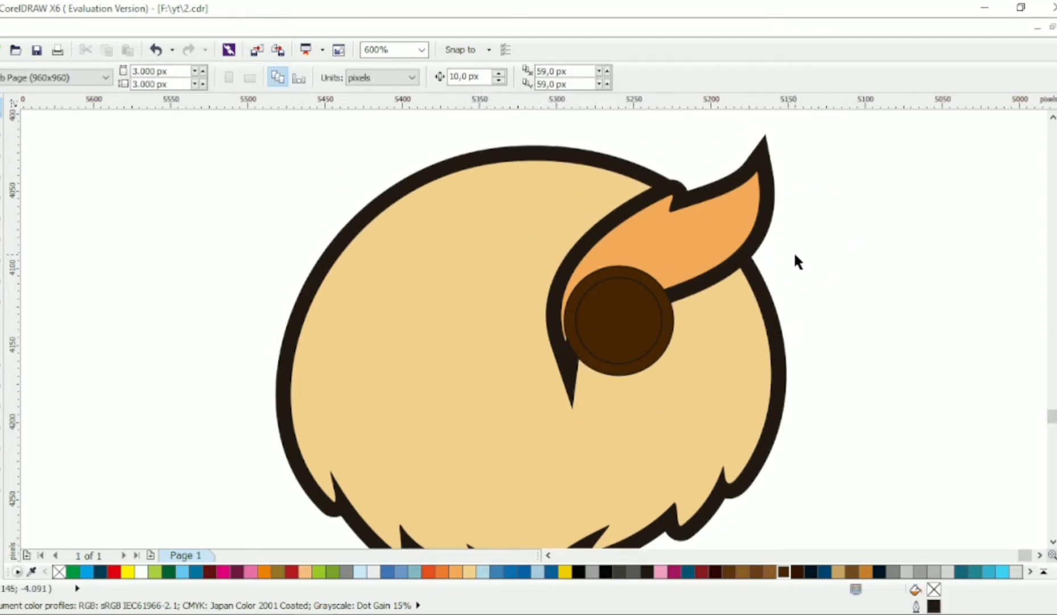
left_click(768, 304)
left_click(777, 295)
double_click(766, 237)
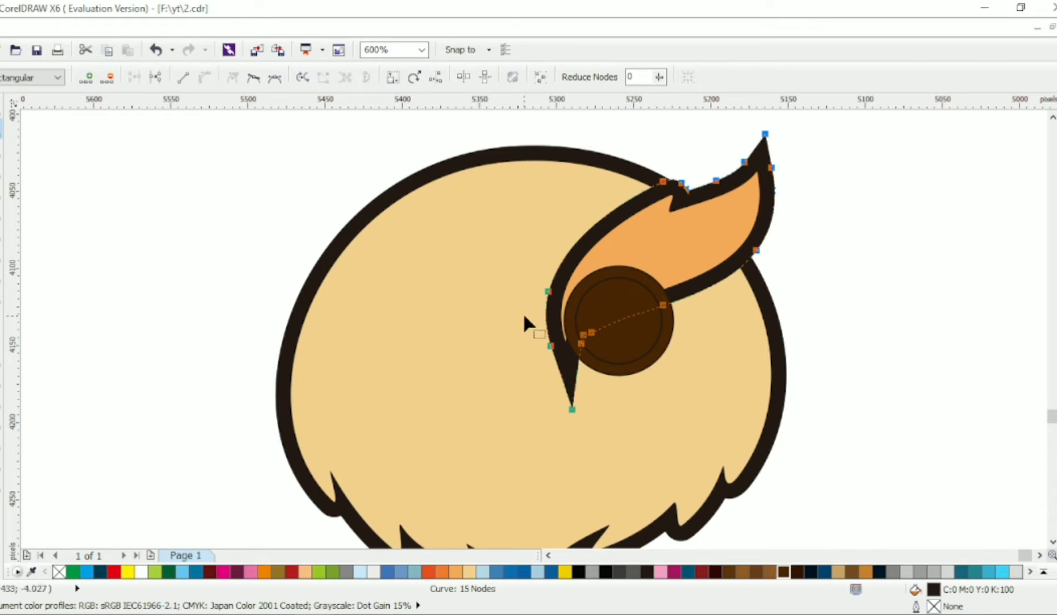
left_click_drag(528, 277, 608, 375)
key("Delete")
Step: Pull the dark spike below the brow up behind the eye and smooth the contour's curve there
left_click_drag(572, 408, 582, 363)
left_click_drag(542, 245, 529, 325)
left_click_drag(595, 272, 614, 316)
left_click_drag(633, 281, 682, 332)
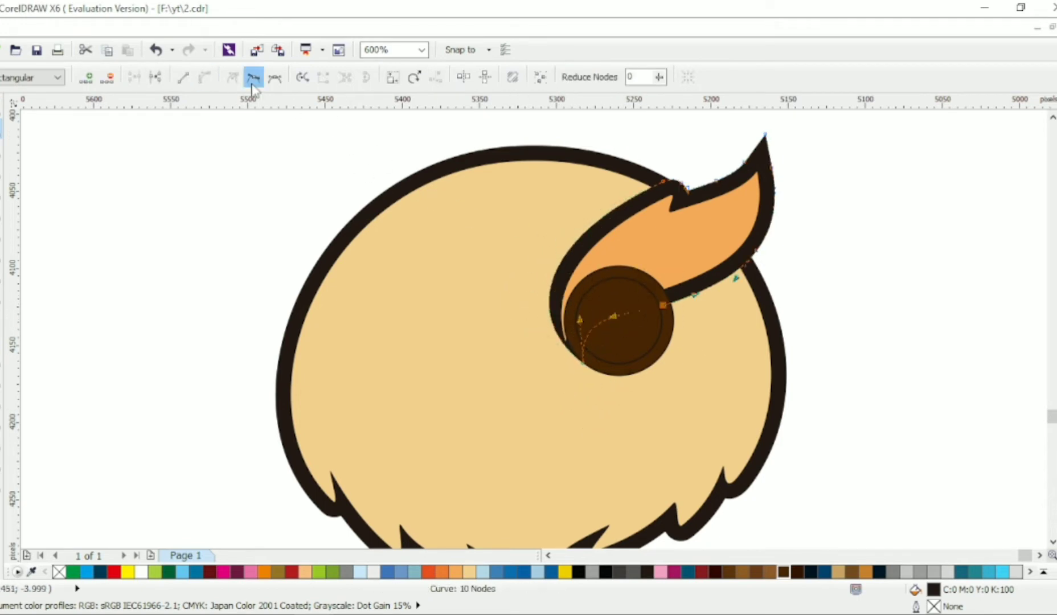
left_click(253, 81)
Step: Sharpen the notch on the brow contour's upper edge by moving its point outward and deleting the rounded-corner nodes
scroll(682, 184, "up", 1)
left_click_drag(681, 184, 687, 172)
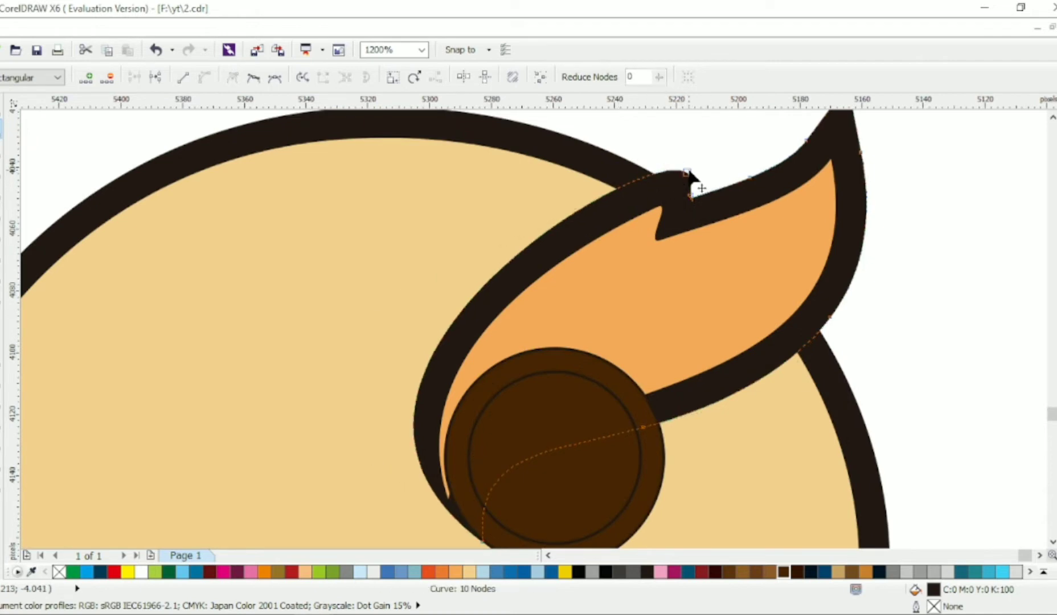
key("Delete")
left_click_drag(643, 140, 684, 176)
left_click_drag(682, 172, 719, 197)
Step: Delete the surplus nodes around the brow contour's outer tip and make the remaining tip node smooth
left_click_drag(738, 134, 868, 184)
key("Delete")
scroll(869, 184, "down", 1)
left_click_drag(878, 125, 836, 145)
left_click(254, 77)
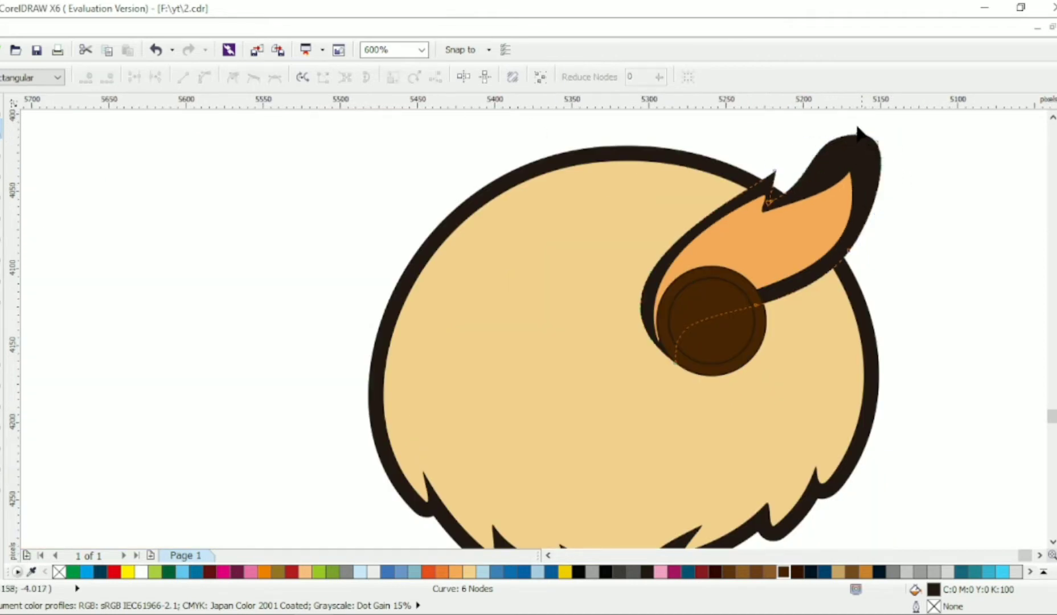
Step: Move the brow contour's tip node down close to the orange tip and adjust its handles to narrow the tip
scroll(899, 150, "down", 1)
scroll(923, 123, "up", 2)
left_click_drag(816, 204, 763, 264)
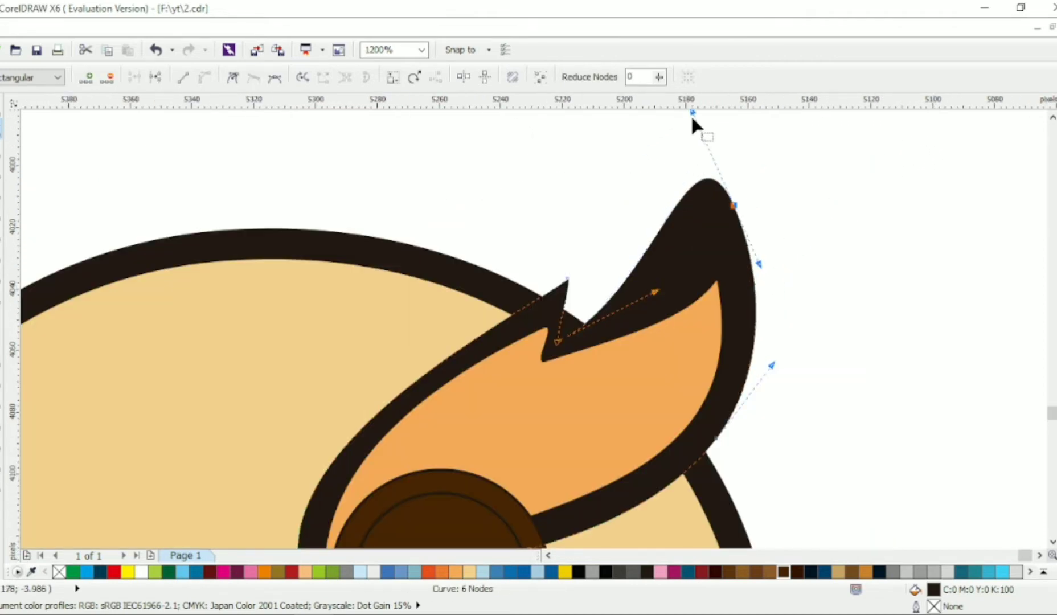
left_click_drag(734, 205, 734, 251)
left_click_drag(763, 310, 745, 311)
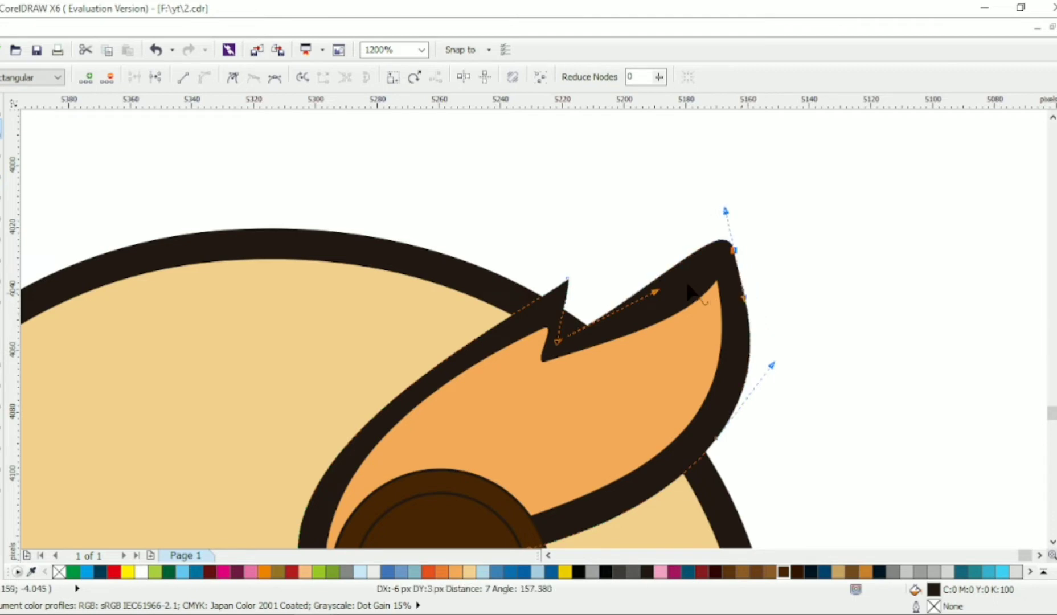
Step: Bend the brow contour's upper edge between the notch and the tip to run parallel to the orange shape
left_click(597, 306)
left_click(559, 342)
left_click_drag(558, 342, 561, 336)
left_click_drag(659, 286, 708, 314)
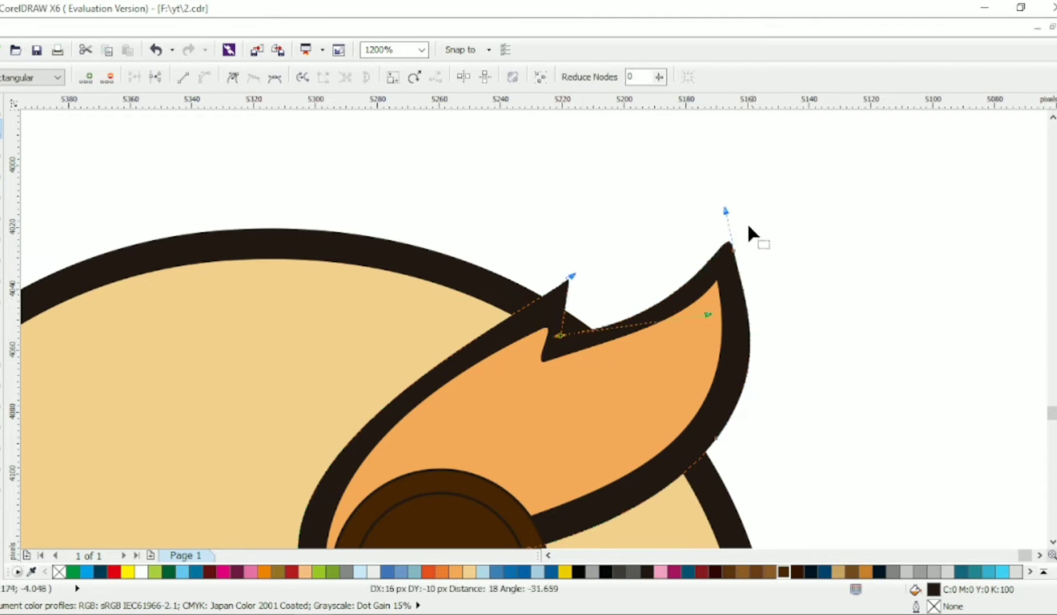
left_click_drag(725, 212, 719, 207)
left_click_drag(707, 313, 720, 287)
Step: Delete the surplus nodes along the brow contour's lower edge and adjust the curve towards the eye
left_click(733, 250)
double_click(716, 438)
scroll(736, 395, "down", 1)
scroll(622, 502, "up", 1)
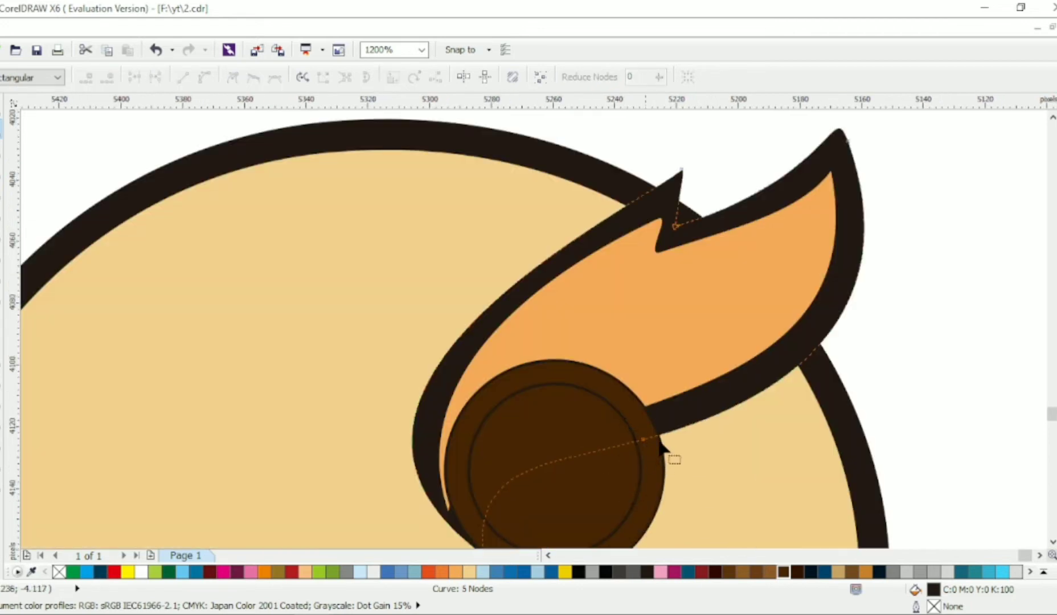
double_click(660, 439)
scroll(678, 427, "down", 1)
left_click_drag(833, 454, 798, 465)
key("Escape")
Step: Bring the brow together with its dark contour in front of the eye
scroll(705, 281, "down", 2)
left_click(703, 280)
left_click(761, 228, "shift")
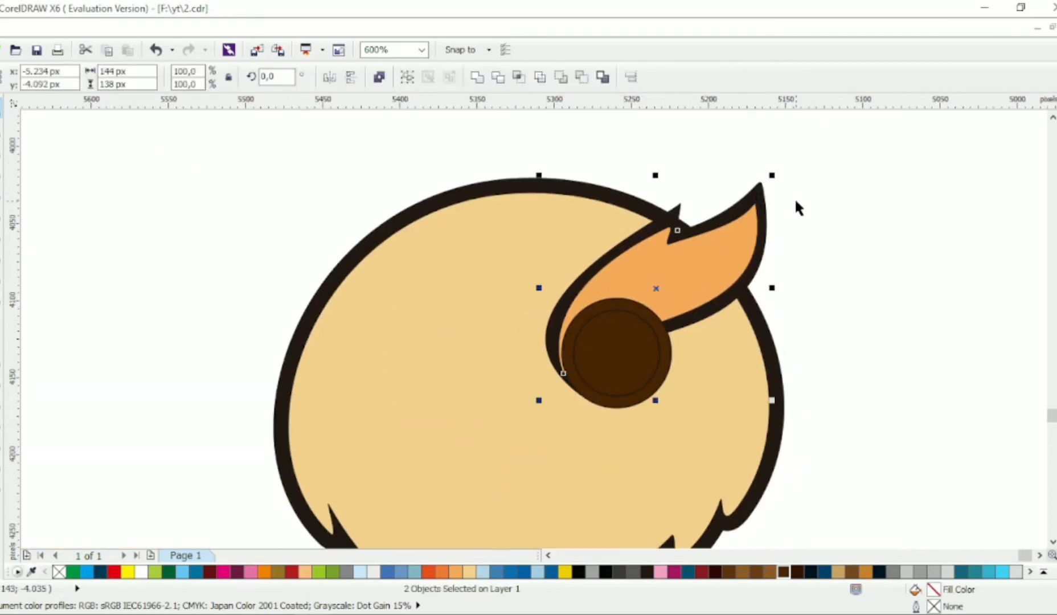
key("shift+Page_Up")
Step: Move both eye circles slightly down under the brow and fill the eye with black K100
left_click(846, 287)
left_click(651, 385)
left_click(636, 370, "shift")
mouse_move(627, 359)
left_mouse_down()
mouse_move(636, 376)
mouse_move(627, 377)
left_mouse_up()
key("Escape")
left_click(663, 385)
left_click(1055, 204)
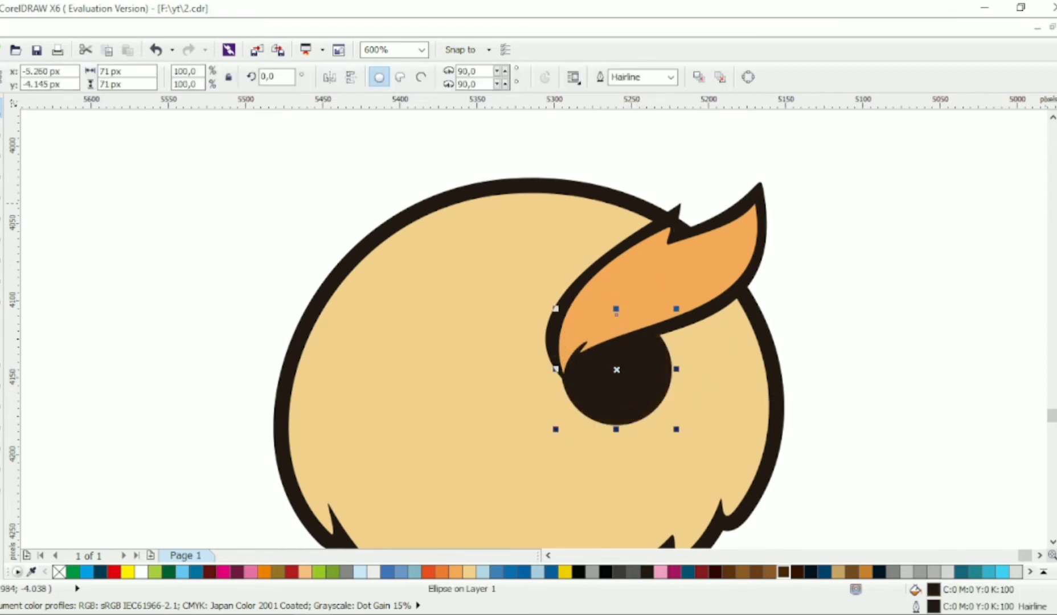
Step: Fill the inner eye circle with the same light orange as the brow
left_click(642, 391)
left_click(736, 312, "shift")
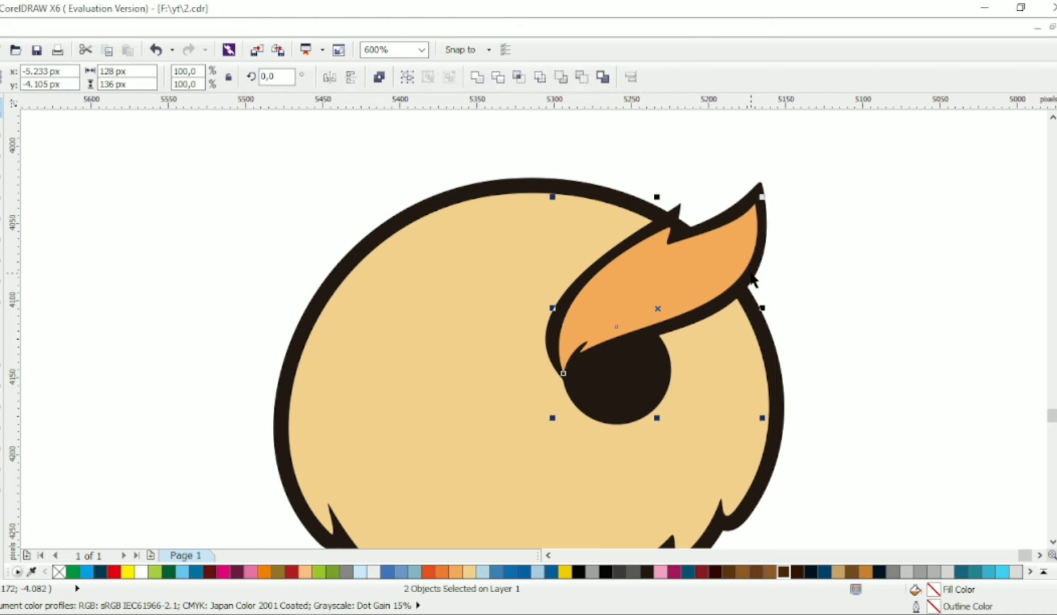
left_click(814, 297)
left_click(627, 363)
left_click(455, 572)
left_click(824, 352)
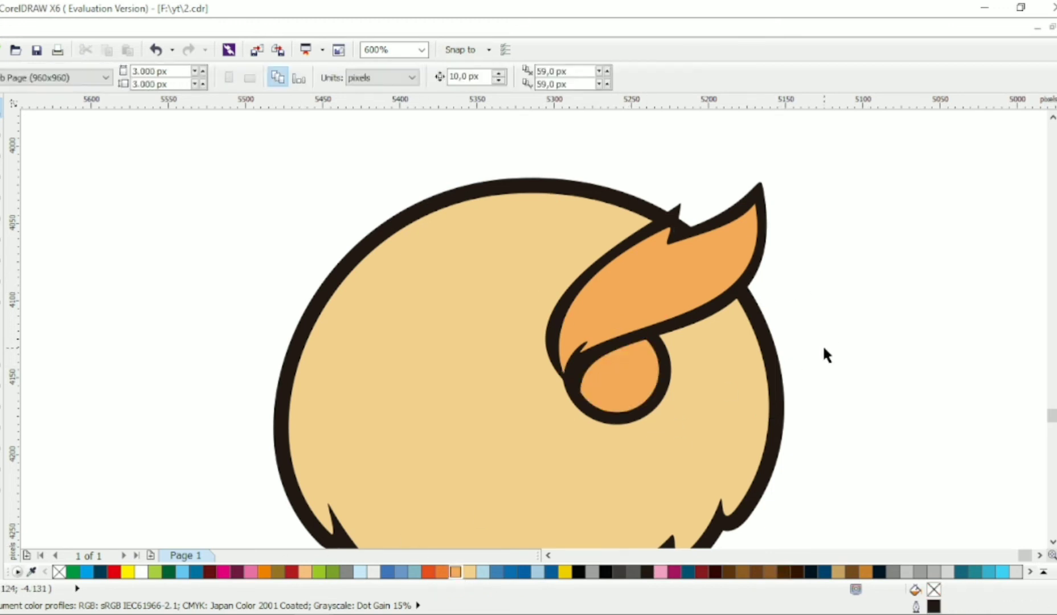
Step: Add a smaller concentric dark pupil circle inside the orange iris
left_click(642, 392)
left_click_drag(671, 420, 583, 346)
left_click(858, 289)
left_click(634, 382)
left_click(857, 319)
Step: Trim a small white circle with another circle to form a crescent highlight in the pupil
scroll(642, 371, "up", 1)
scroll(577, 360, "up", 1)
left_click(623, 396)
left_click(616, 362)
left_click(571, 348, "shift")
left_click(497, 76)
Step: Scale the white crescent to 5 by 6 px and place it against the upper left of the round pupil highlight
left_click(579, 344)
left_click(581, 344)
left_click_drag(570, 362, 566, 354)
left_click_drag(584, 337, 589, 332)
left_click_drag(571, 348, 568, 343)
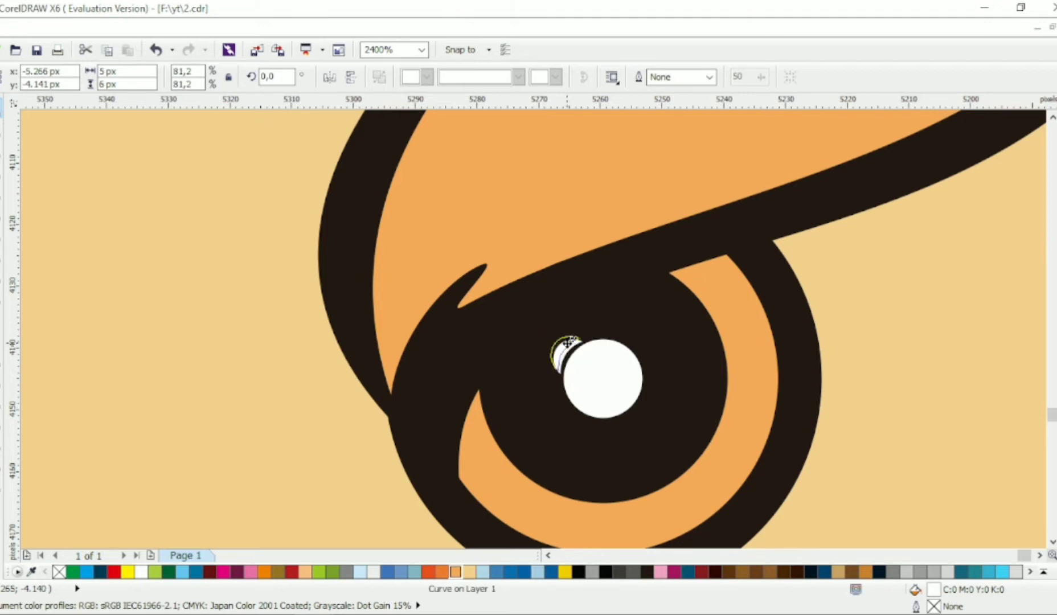
scroll(568, 342, "down", 4)
key("Escape")
Step: Shrink the dark pupil and shift it slightly up and left, and bring the brow with its contour to the front
scroll(661, 393, "up", 2)
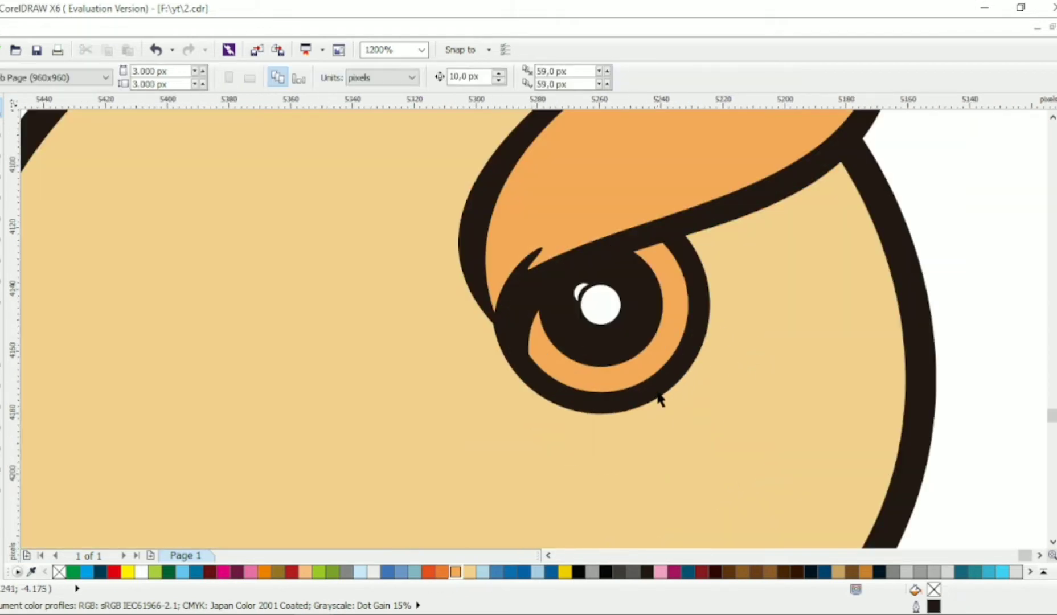
left_click(612, 305)
scroll(612, 306, "down", 1)
left_click(704, 173)
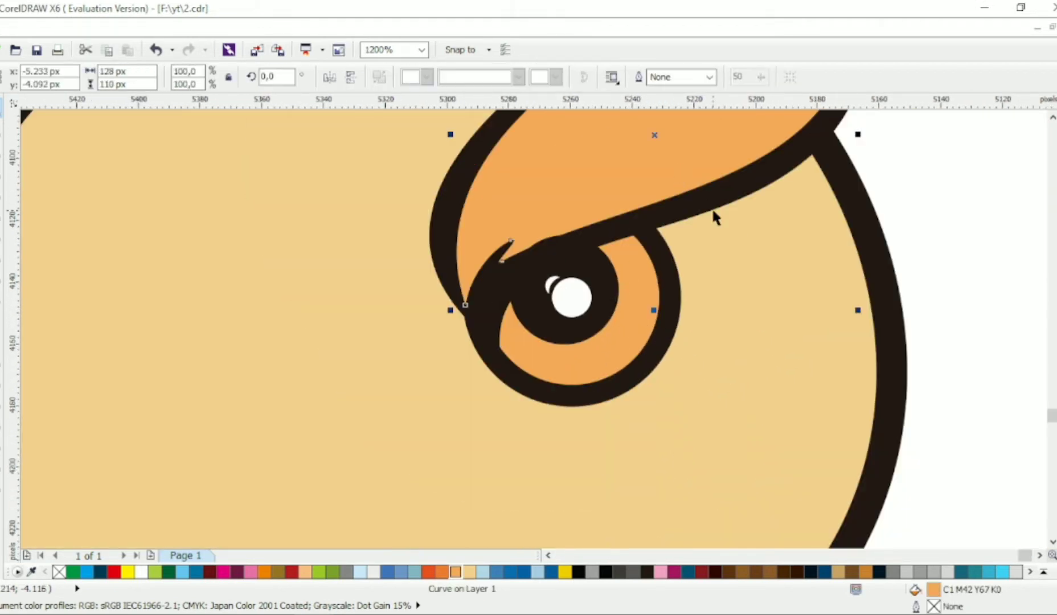
left_click(715, 202, "shift")
left_click(937, 224)
Step: Copy the white highlight to the lower right of the iris, shrink it, convert it to curves and reshape it into a teardrop
scroll(611, 329, "up", 1)
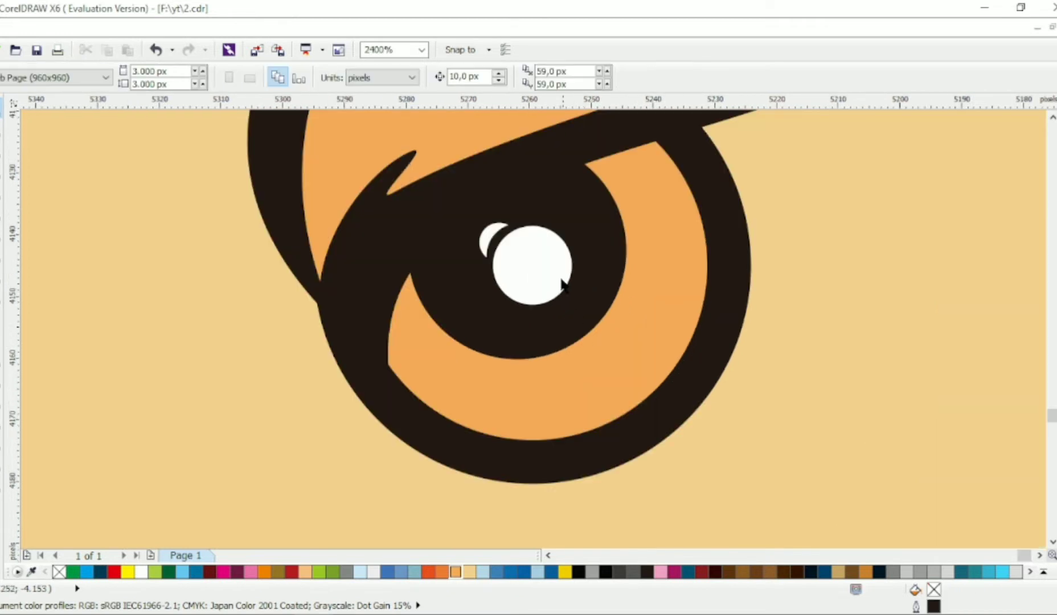
left_click_drag(540, 260, 660, 328)
right_click(660, 328)
left_click_drag(695, 288, 662, 323)
key("ctrl+q")
key("F10")
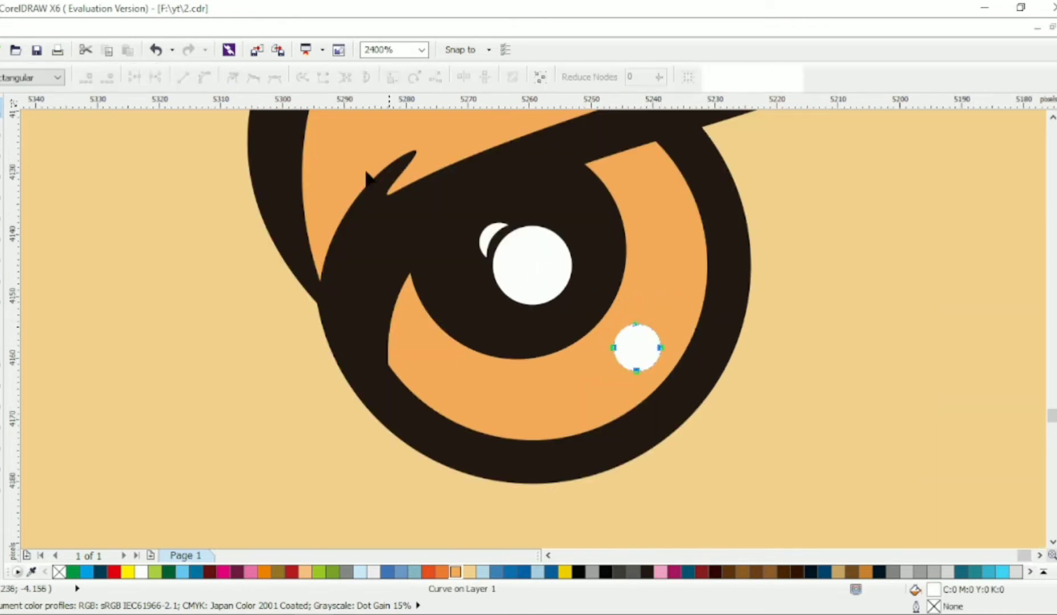
left_click_drag(615, 347, 663, 336)
Step: Place a smaller 3 by 4 px copy of the teardrop highlight below and left of it
left_click_drag(663, 368, 600, 388)
left_click(2, 107)
right_click(600, 392)
mouse_move(589, 399)
left_mouse_down()
mouse_move(606, 386)
mouse_move(582, 404)
left_mouse_up()
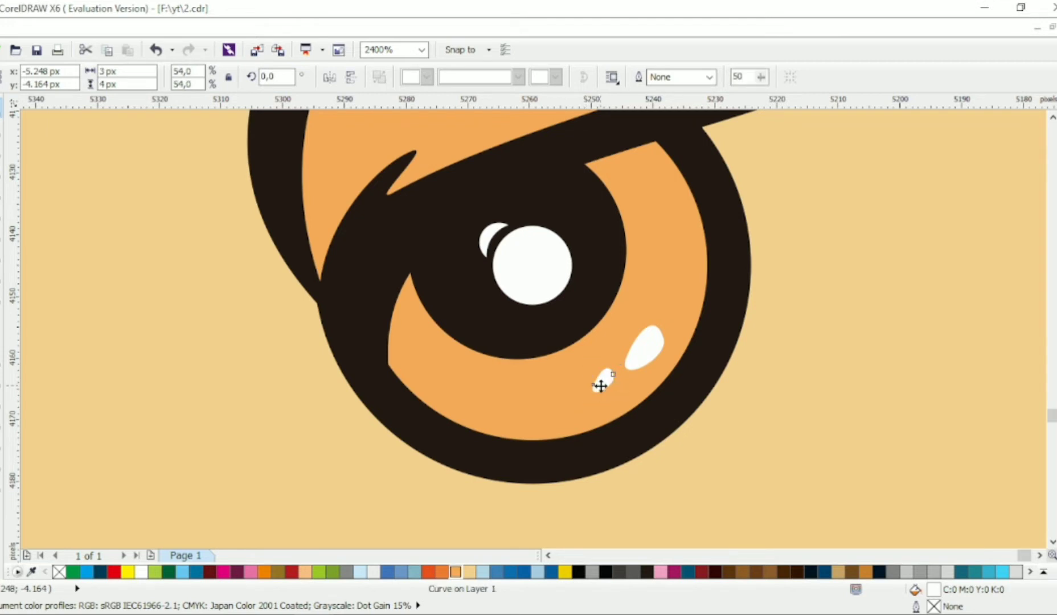
scroll(602, 380, "down", 2)
scroll(654, 361, "down", 2)
key("Escape")
scroll(751, 331, "up", 1)
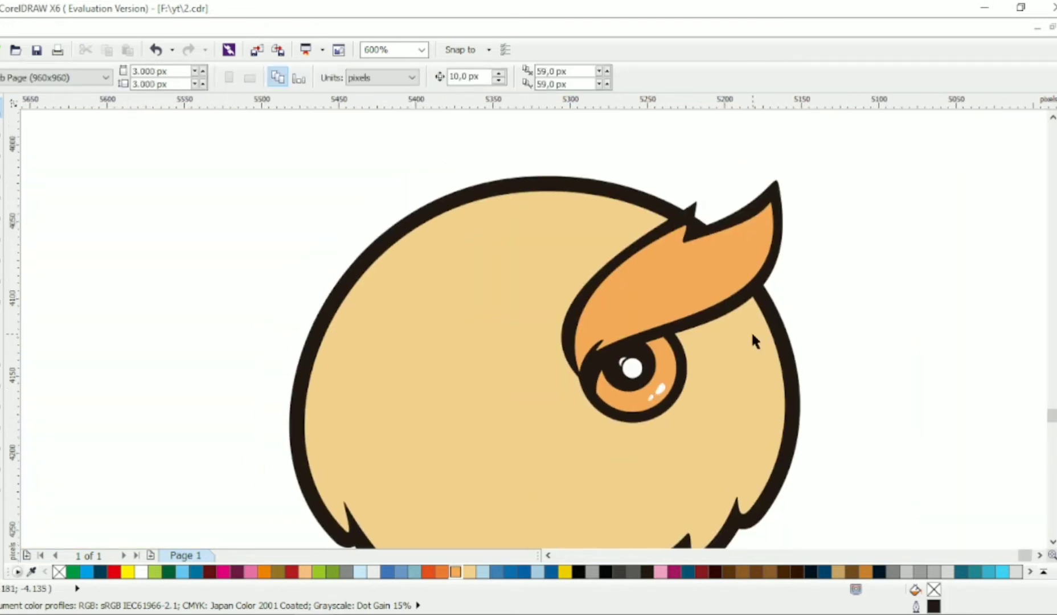
Step: Recolour the brow and the iris with the deeper orange C0 M64 Y81 K0
left_click(737, 275)
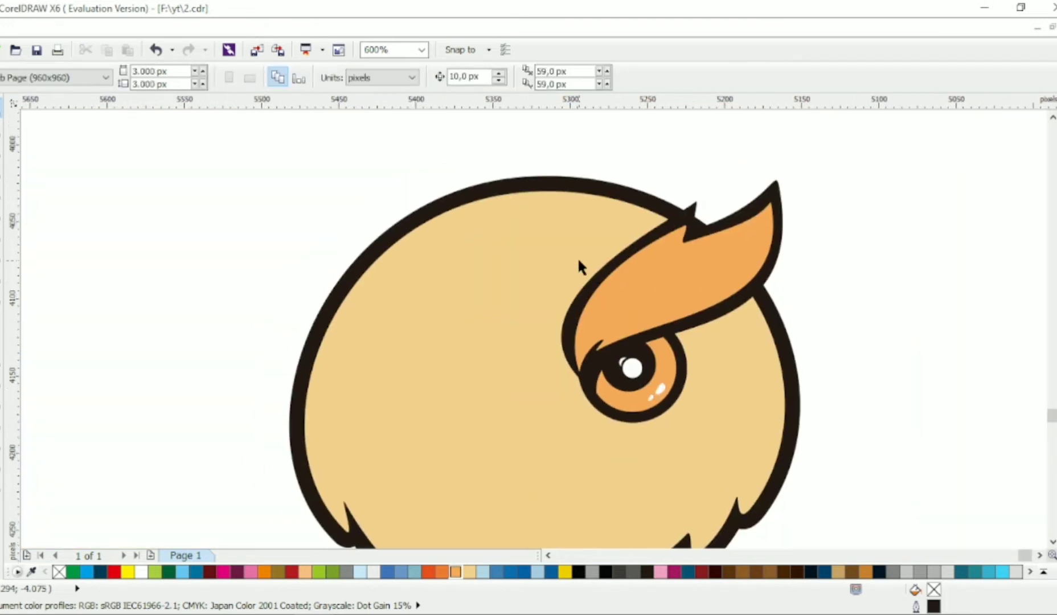
left_click(442, 573)
left_click(646, 394)
left_click(442, 573)
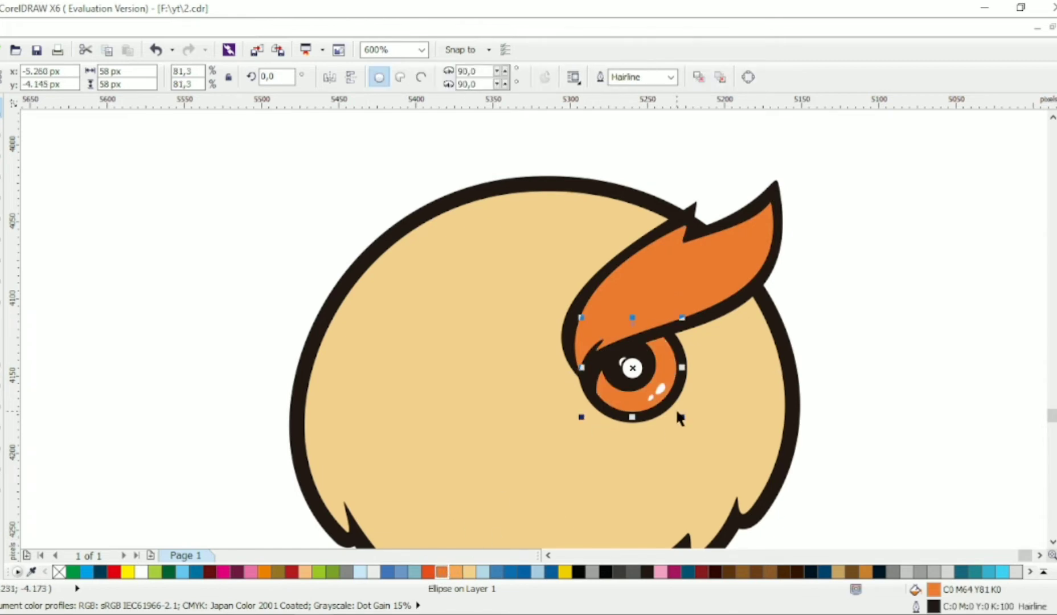
left_click(876, 328)
Step: Recolour the head contour, brow contour and dark eye shapes with dark brown R72 G36 B5
scroll(703, 341, "down", 1)
scroll(740, 367, "up", 1)
left_click(785, 399)
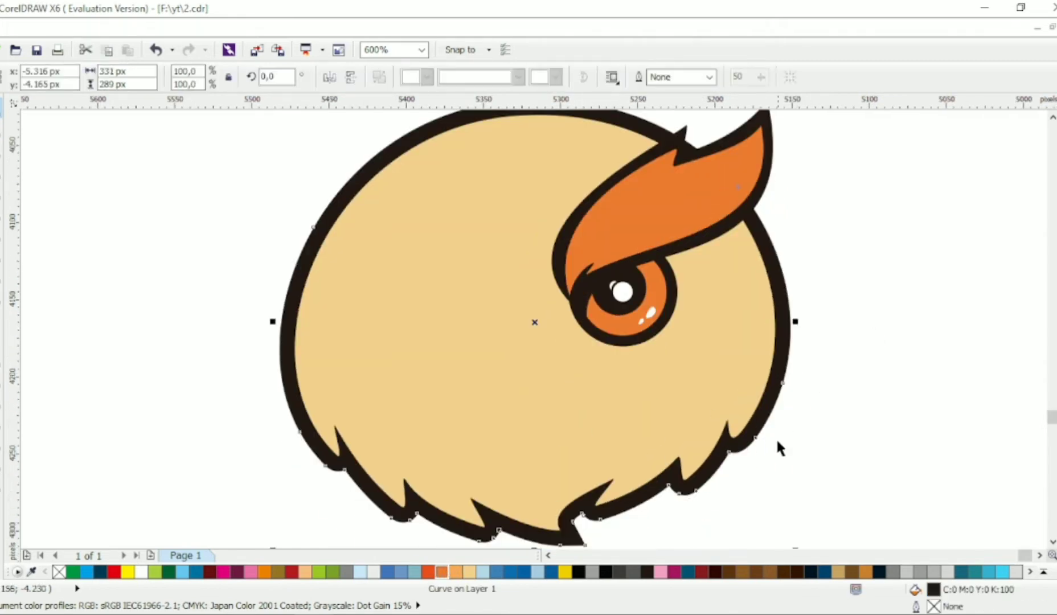
left_click(785, 572)
left_click(767, 171)
left_click(594, 337, "shift")
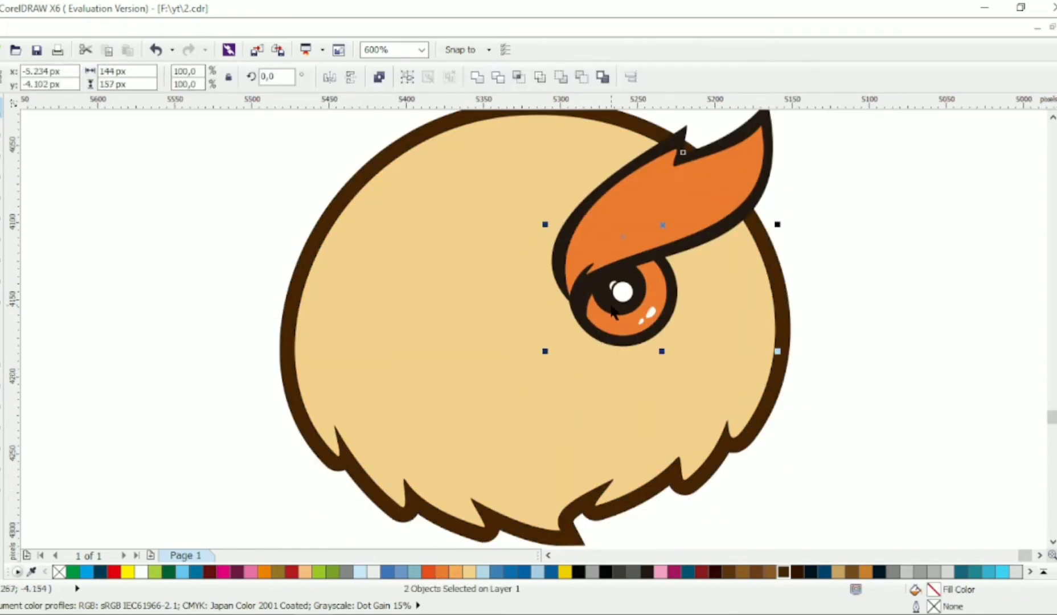
left_click(783, 571)
left_click(753, 502)
Step: Narrow the head and its contour horizontally from both sides
scroll(719, 379, "down", 1)
scroll(732, 369, "up", 1)
left_click(745, 376)
left_click(756, 416, "shift")
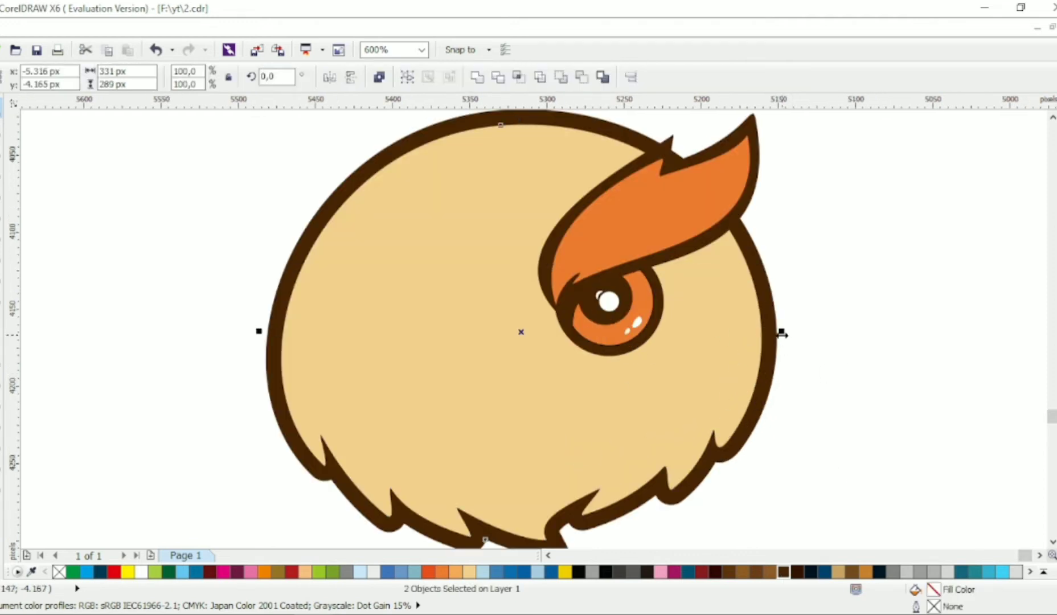
left_click_drag(781, 333, 762, 334)
left_click(820, 311)
scroll(747, 340, "down", 1)
left_click_drag(802, 194, 631, 360)
left_click(777, 279)
scroll(777, 278, "up", 1)
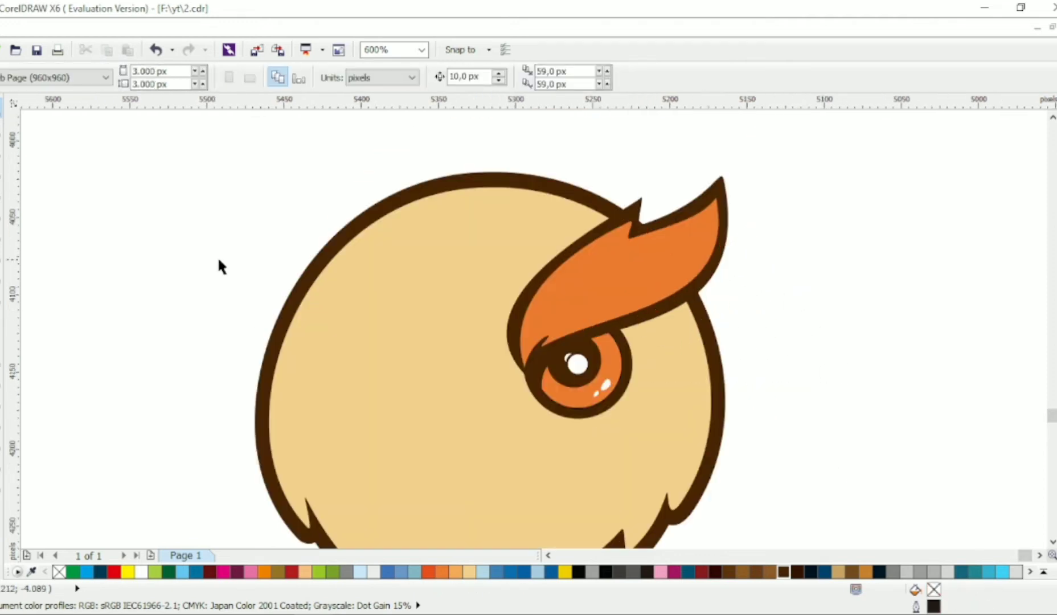
Step: Add a node on the brow contour near its inner end and pull it inward against the brow
left_click(550, 263)
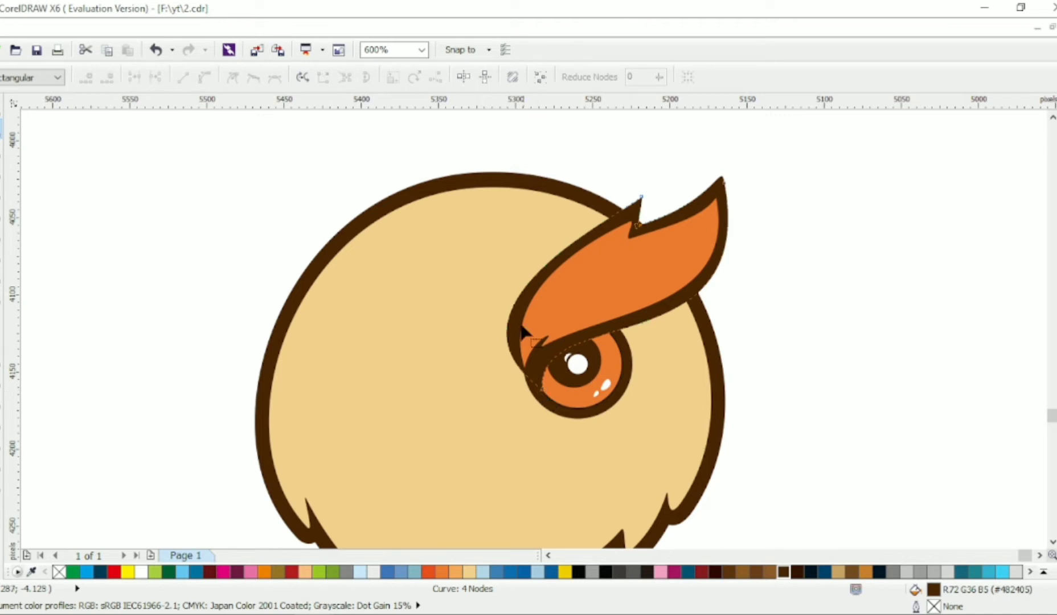
double_click(508, 345)
left_click_drag(508, 346, 529, 341)
left_click_drag(473, 317, 553, 403)
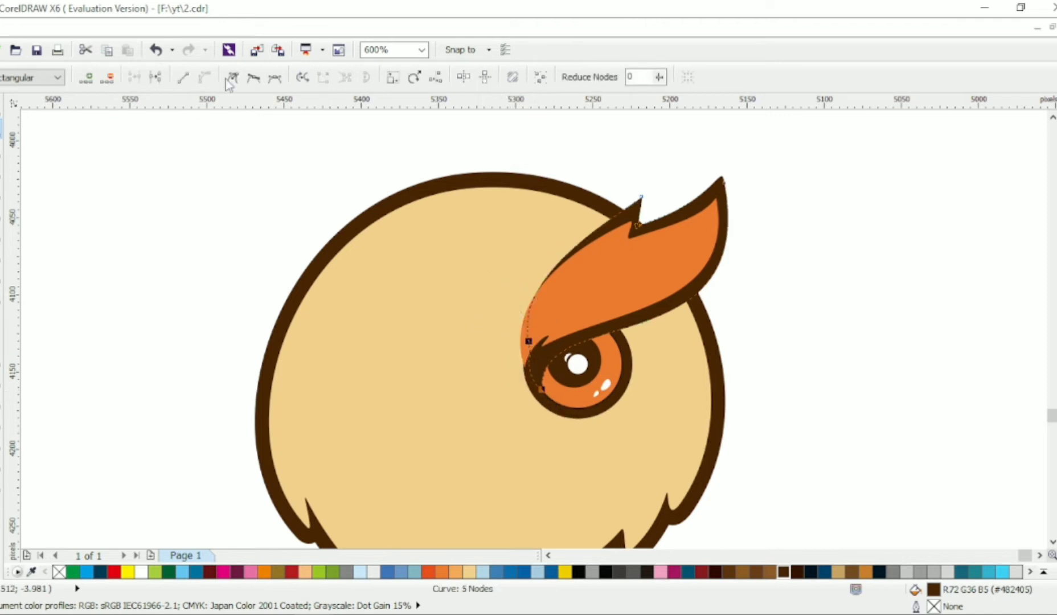
key("ctrl+z")
Step: Adjust the new node and its handle so the brow contour tapers off before the brow's inner tip
left_click_drag(529, 342, 528, 345)
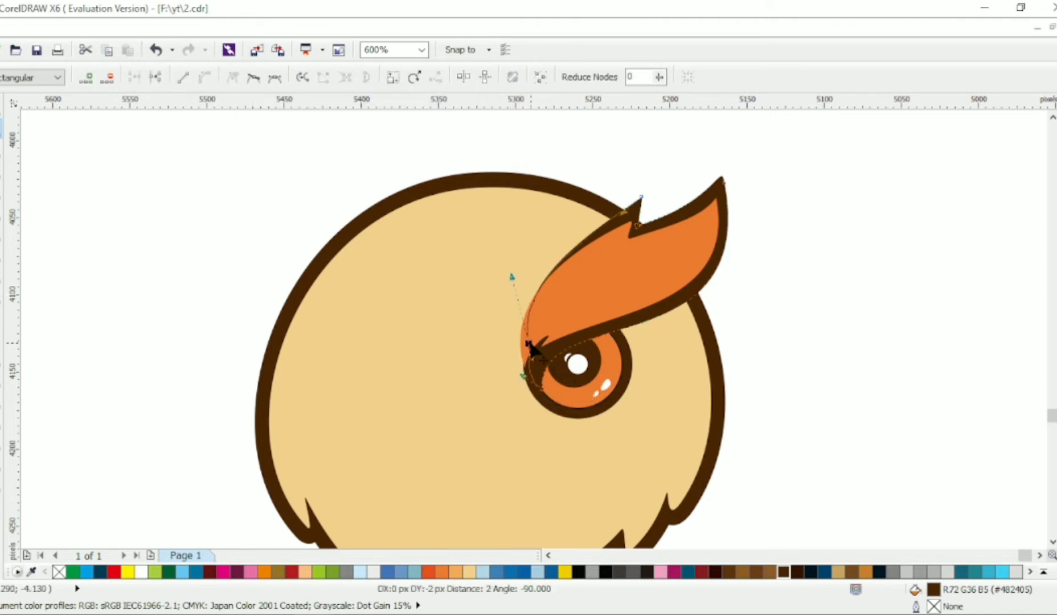
left_click_drag(512, 277, 479, 276)
scroll(533, 344, "up", 1)
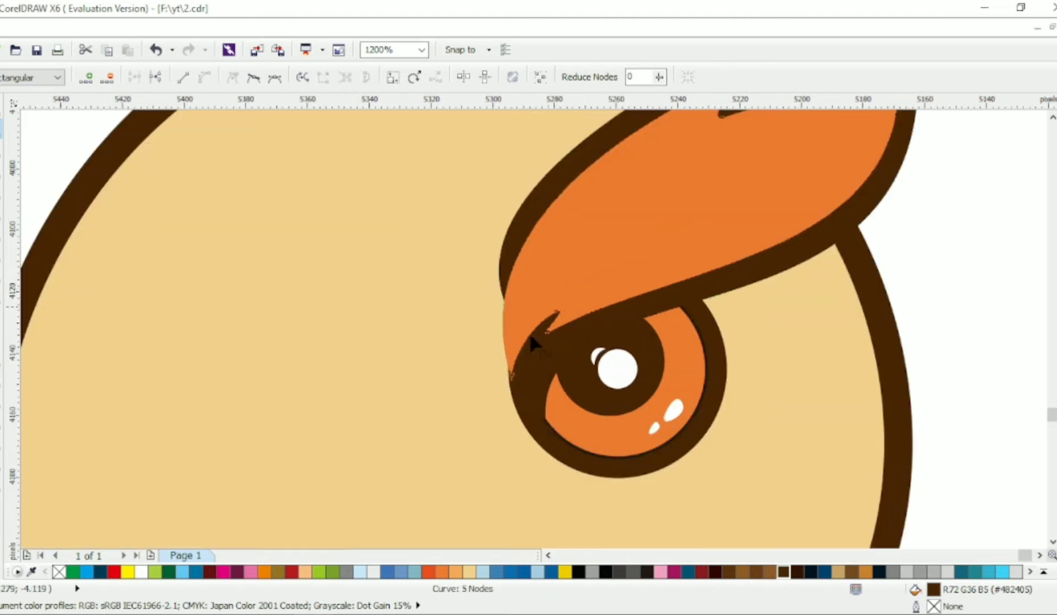
left_click(517, 376)
scroll(519, 370, "down", 1)
left_click(1, 108)
left_click(718, 300)
scroll(717, 300, "left", 2)
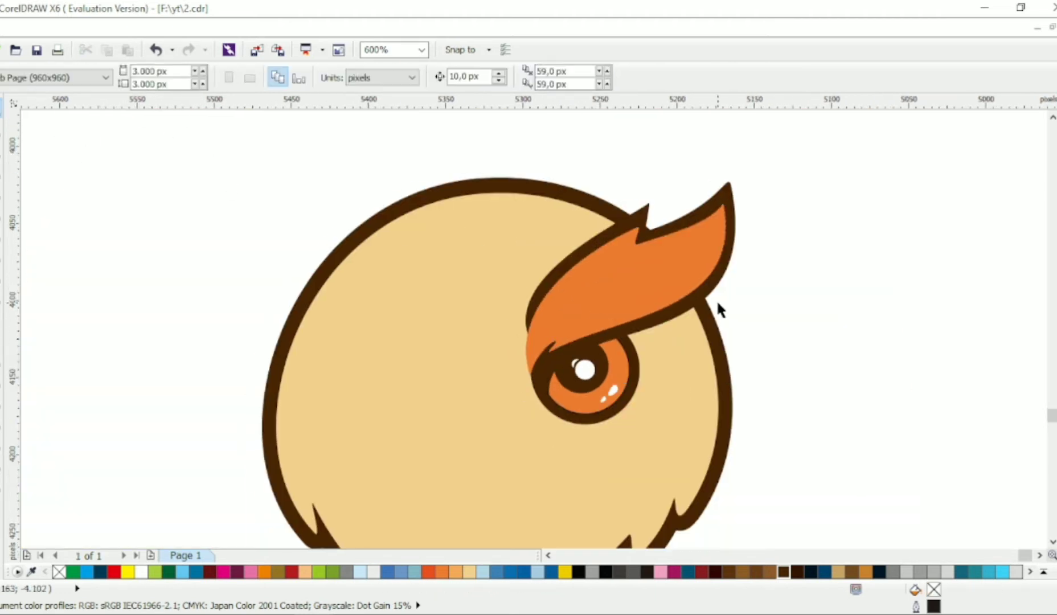
Step: Copy the complete brow and eye to the left side of the head and mirror the copy horizontally
left_click_drag(777, 165, 500, 472)
left_click_drag(618, 324, 394, 324)
right_click(394, 324)
left_click(331, 77)
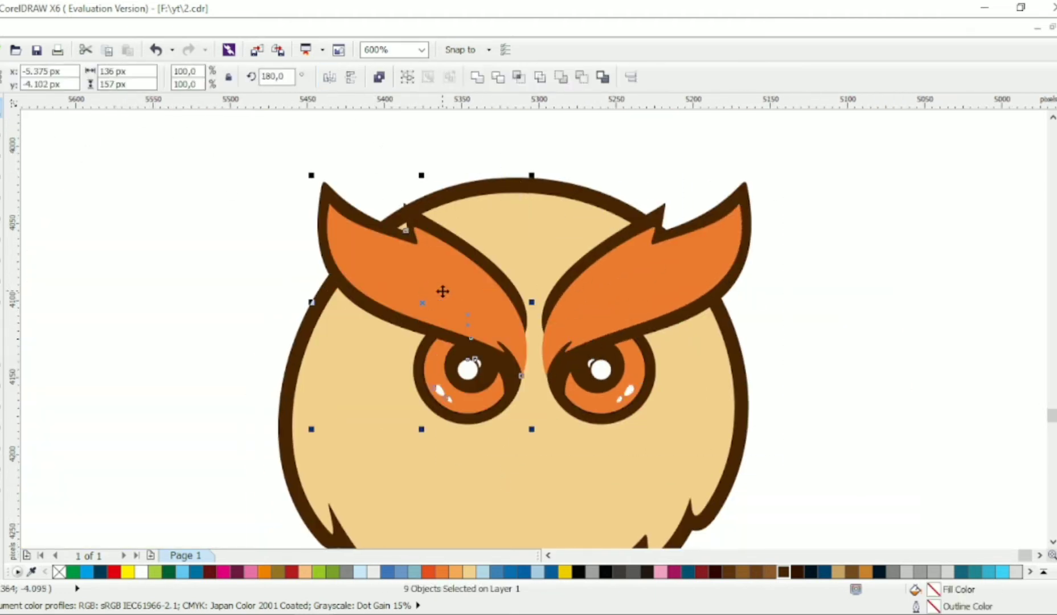
Step: Move the mirrored brow and eye outward, then group both sides and centre the group horizontally on the head
left_click_drag(453, 293, 417, 300)
left_click_drag(206, 145, 820, 458)
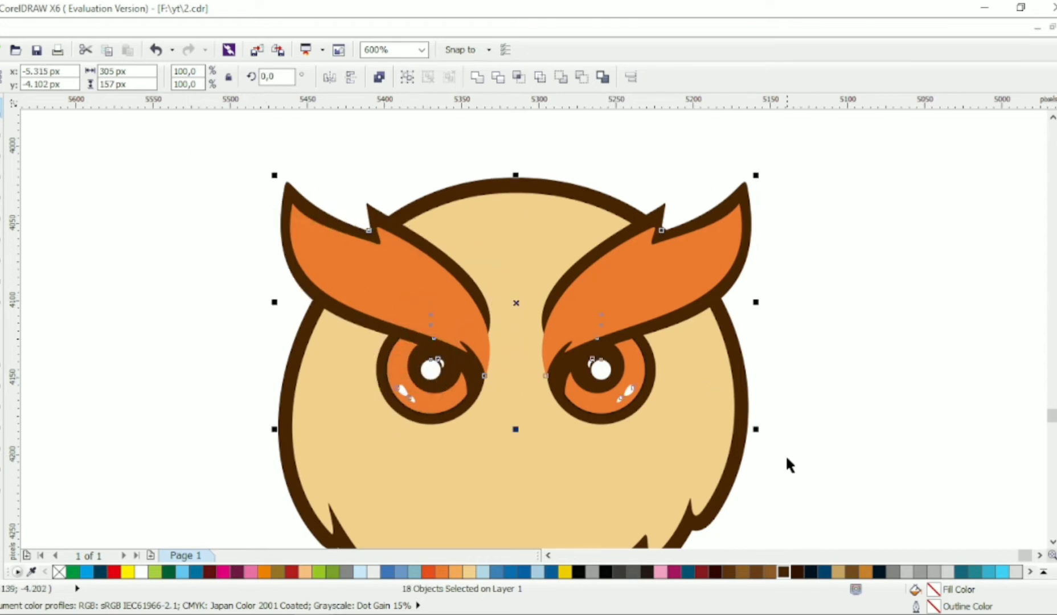
key("ctrl+g")
left_click(737, 427, "shift")
key("c")
Step: Move the grouped brows and eyes slightly down over the head
left_click(800, 396)
left_click(616, 368)
left_click_drag(617, 368, 617, 405)
scroll(689, 403, "down", 2)
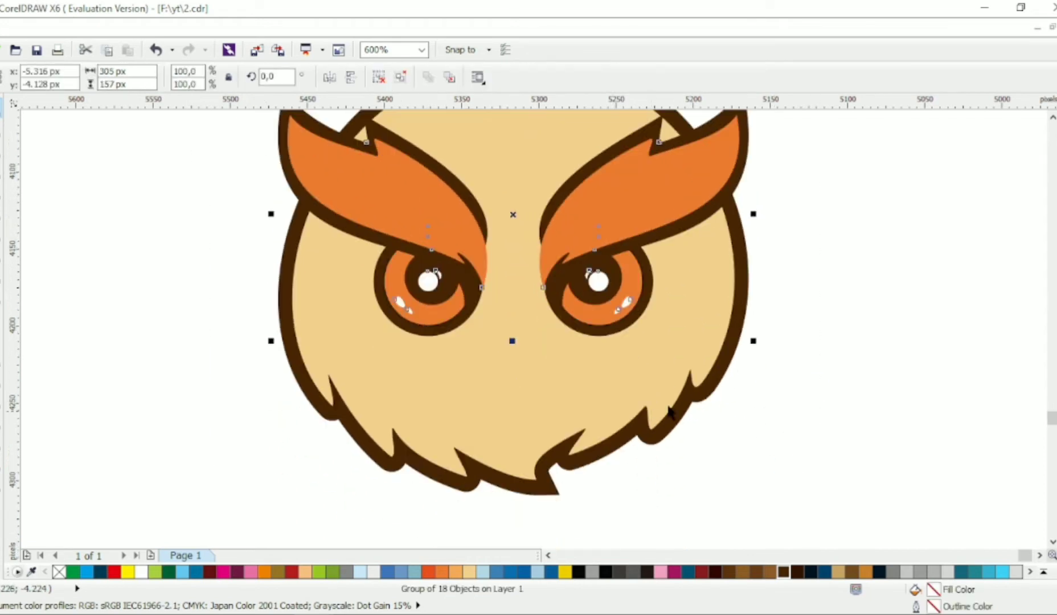
key("Escape")
scroll(614, 391, "up", 1)
scroll(349, 295, "down", 2)
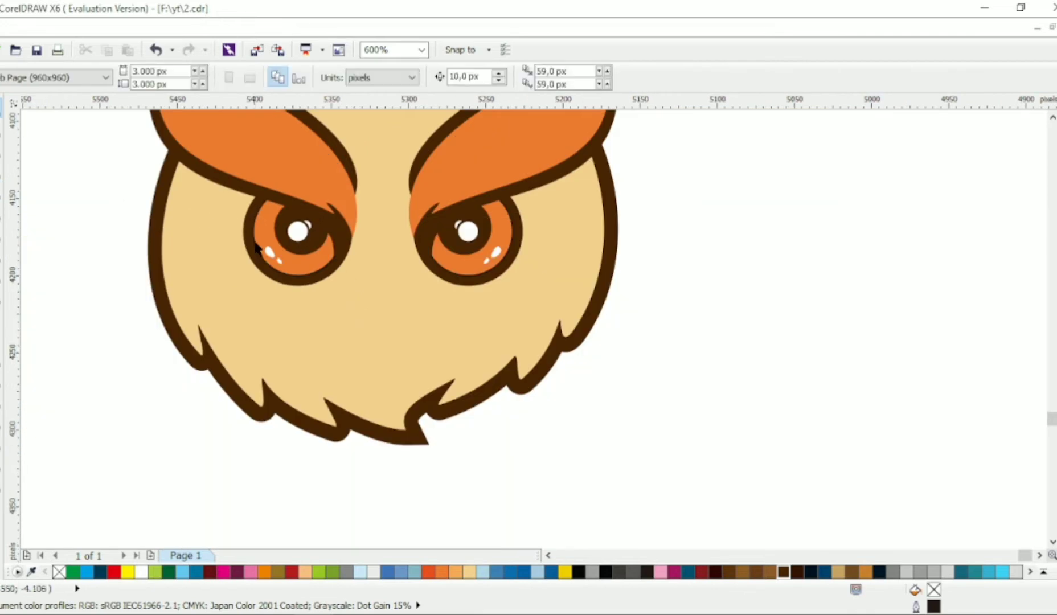
Step: Ungroup the paired brows and eyes into separate objects
left_click_drag(170, 153, 510, 427)
left_click_drag(504, 239, 330, 319)
scroll(380, 290, "up", 1)
left_click(380, 290)
left_click(379, 78)
Step: Enlarge the right eye proportionally to about 101 px and reposition it beneath the brow
left_click_drag(575, 197, 287, 353)
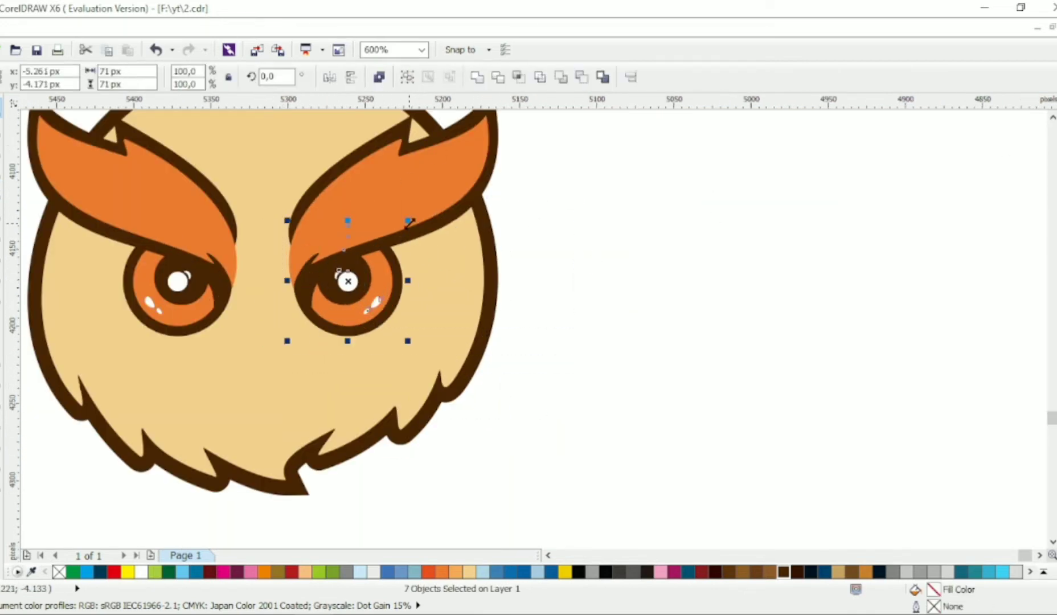
left_click_drag(409, 222, 455, 173)
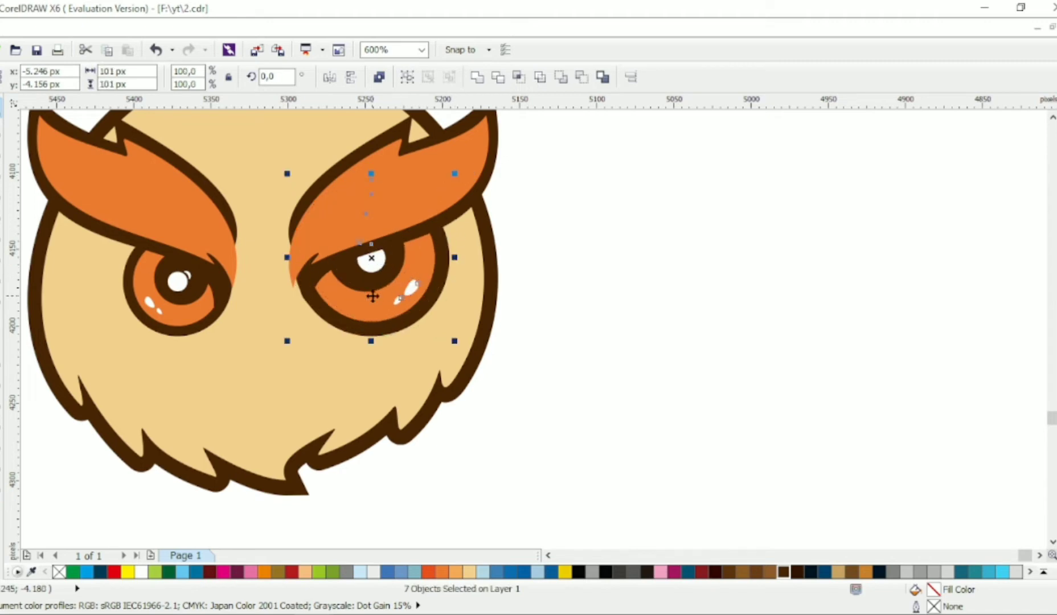
scroll(373, 297, "up", 1)
left_click_drag(382, 292, 374, 298)
left_click_drag(374, 300, 374, 301)
scroll(374, 302, "down", 2)
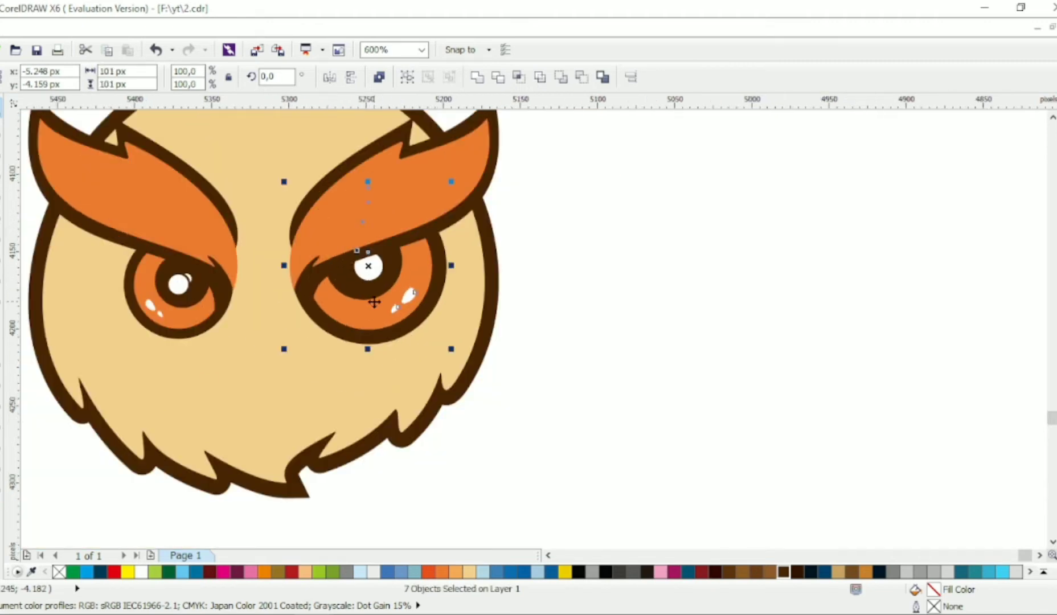
Step: Delete the left brow and eye
key("Escape")
left_click_drag(191, 172, 369, 340)
key("Delete")
Step: Move the right eye's round white pupil highlight slightly down, clear of the brow's edge
left_click_drag(508, 184, 356, 324)
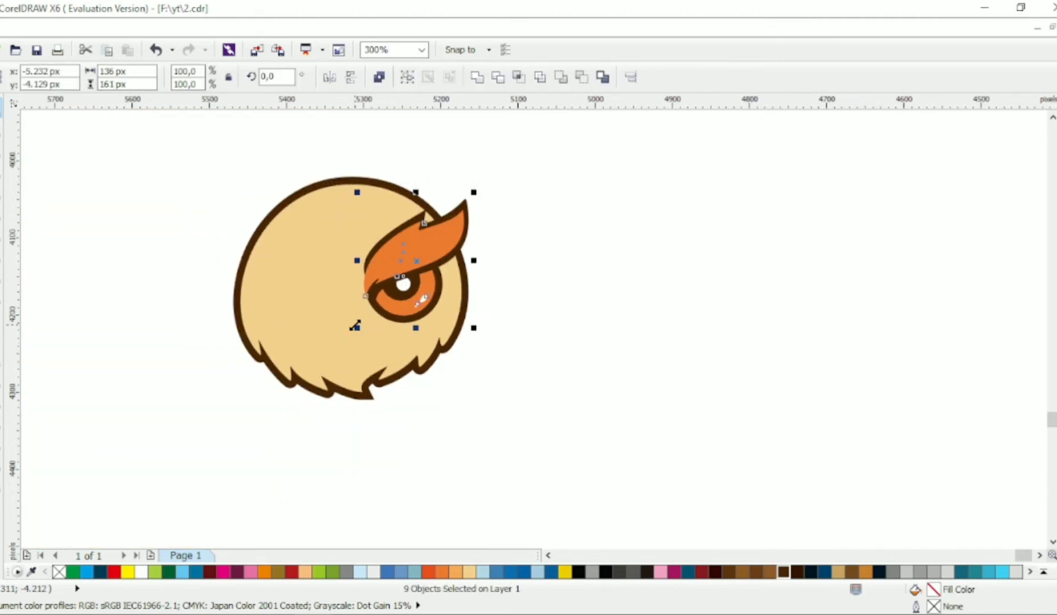
scroll(354, 325, "up", 1)
key("Escape")
scroll(451, 230, "up", 1)
left_click_drag(733, 142, 338, 287)
left_click_drag(464, 242, 461, 255)
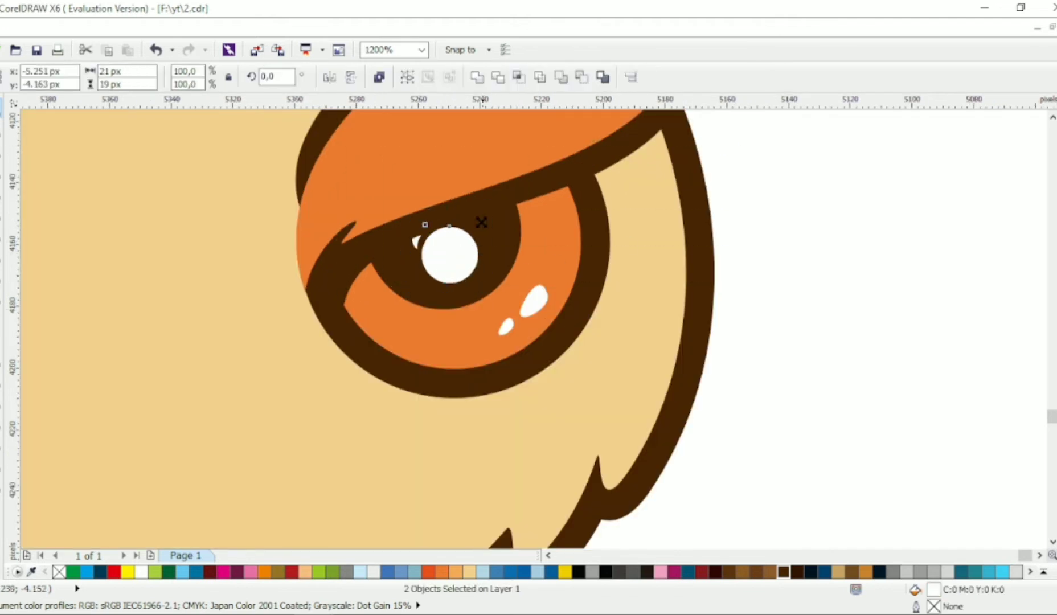
Step: Copy the brow with its enlarged eye to the left side of the head and mirror the copy horizontally
key("Escape")
scroll(636, 322, "down", 2)
left_click_drag(456, 333, 456, 333)
left_click_drag(532, 268, 413, 268)
right_click(413, 268)
left_click(329, 77)
Step: Group both brows and eyes and centre the group horizontally on the head
left_click_drag(633, 352, 633, 352)
key("ctrl+g")
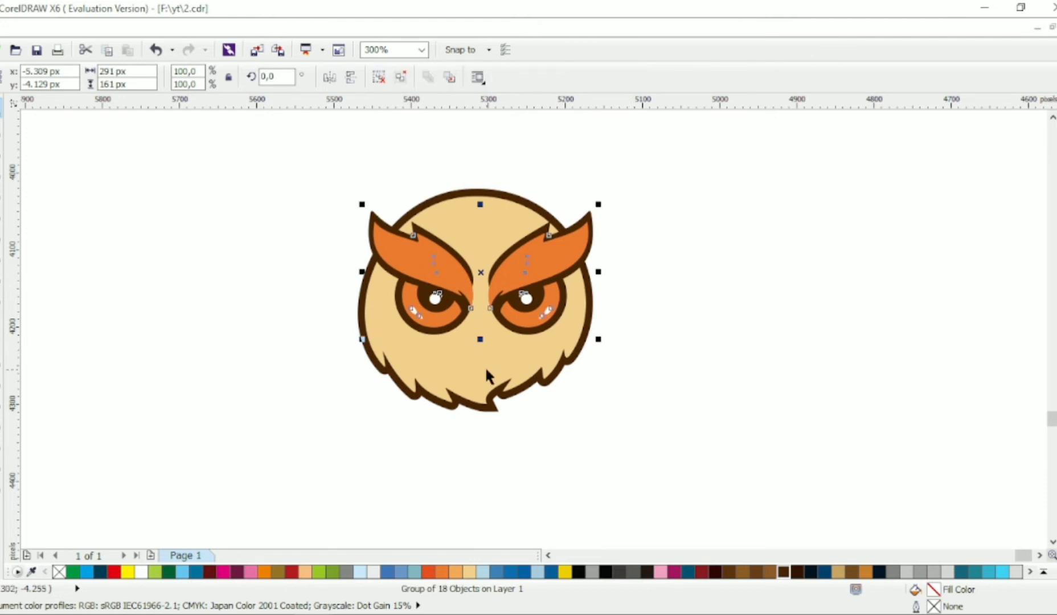
left_click(486, 371, "shift")
key("c")
key("Escape")
Step: Widen the head and its contour horizontally to about 331 px and move them slightly down
left_click(586, 349)
left_click(597, 300, "shift")
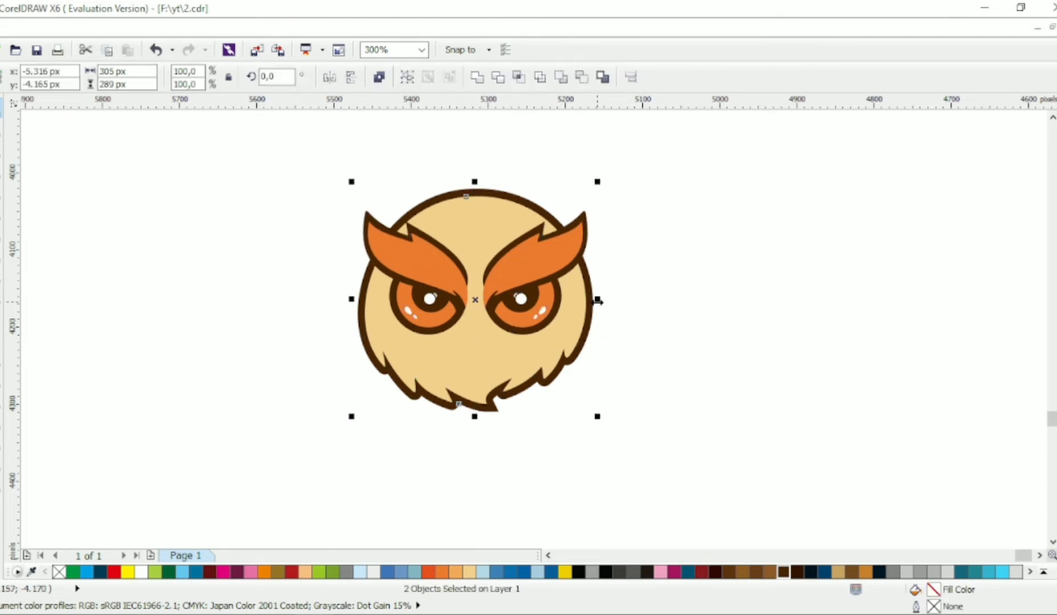
left_click_drag(491, 217, 494, 222)
key("Escape")
scroll(518, 310, "up", 1)
scroll(456, 342, "down", 1)
scroll(441, 298, "up", 1)
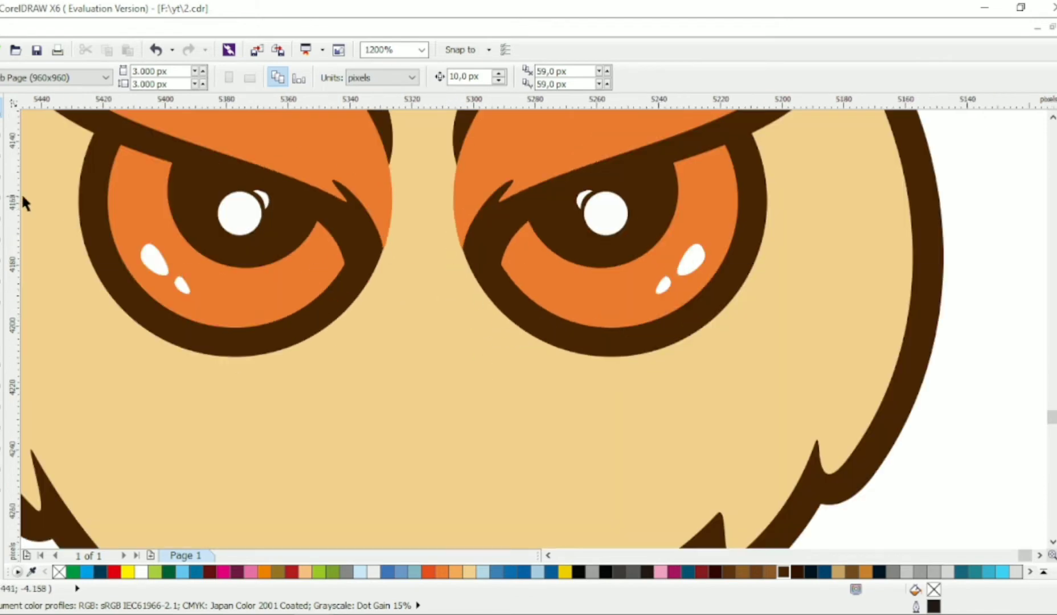
Step: Draw the left half of an angular beak between the eyes, with its lower edge slightly curved to a point
key("F10")
left_click(314, 308)
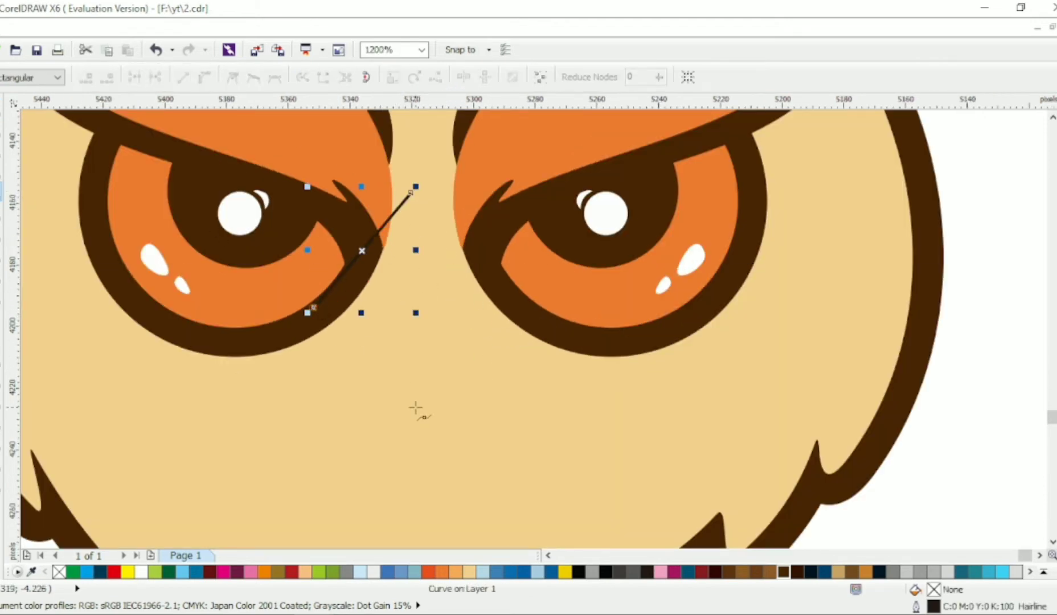
left_click(417, 399)
Step: Copy the half beak to the right, mirror it horizontally and align it against the left half
left_click_drag(376, 368, 478, 326)
left_click(2, 107)
right_click(478, 326)
left_click(329, 77)
left_click_drag(454, 287, 463, 285)
Step: Combine the two beak halves and join their end nodes into one closed shape
left_click(365, 251, "shift")
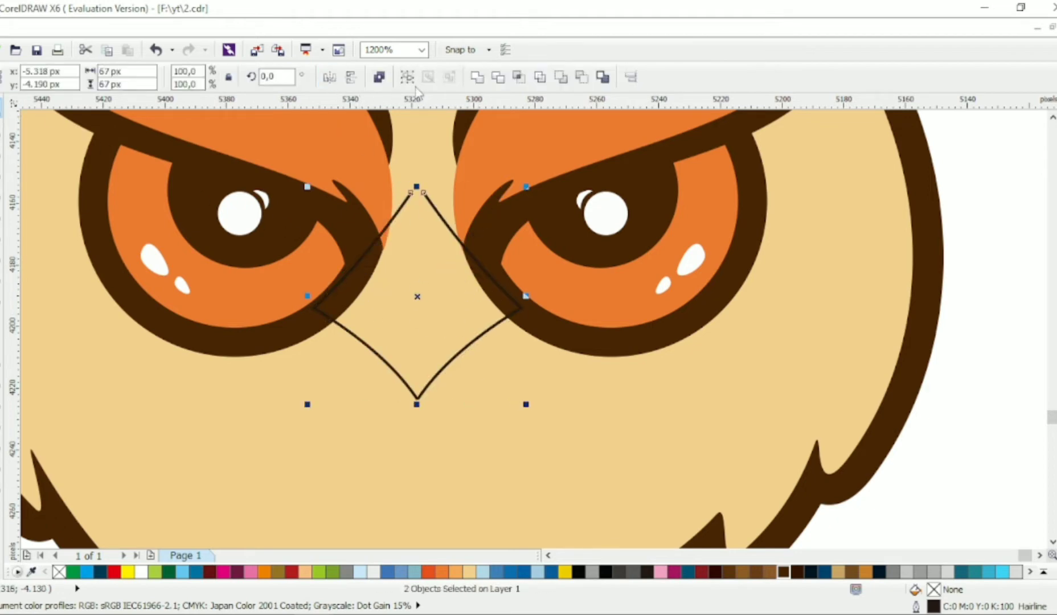
key("ctrl+l")
key("F10")
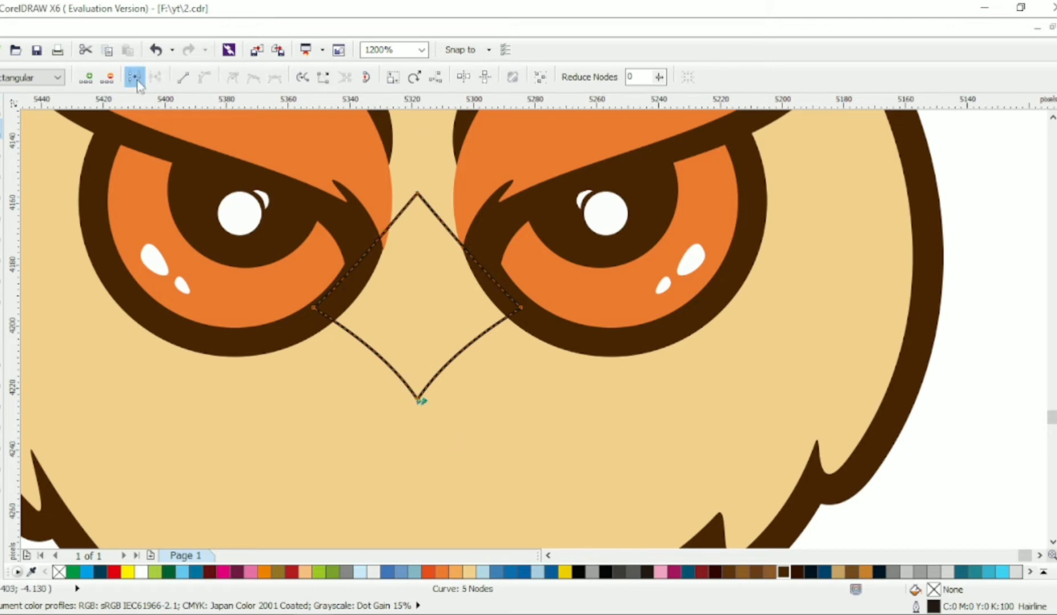
left_click(136, 79)
left_click(2, 107)
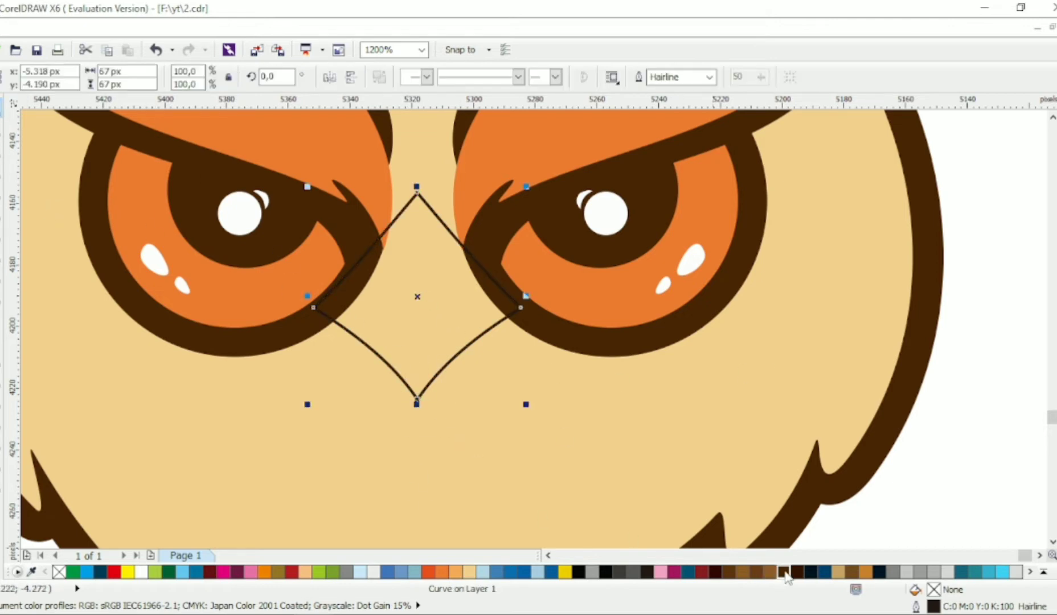
Step: Fill the beak with dark brown (R72 G36 B5) and remove its outline
left_click(785, 573)
right_click(1055, 122)
left_click(960, 211)
Step: Duplicate the beak scaled to 65.1% about its centre and fill the copy with orange
left_click(436, 307)
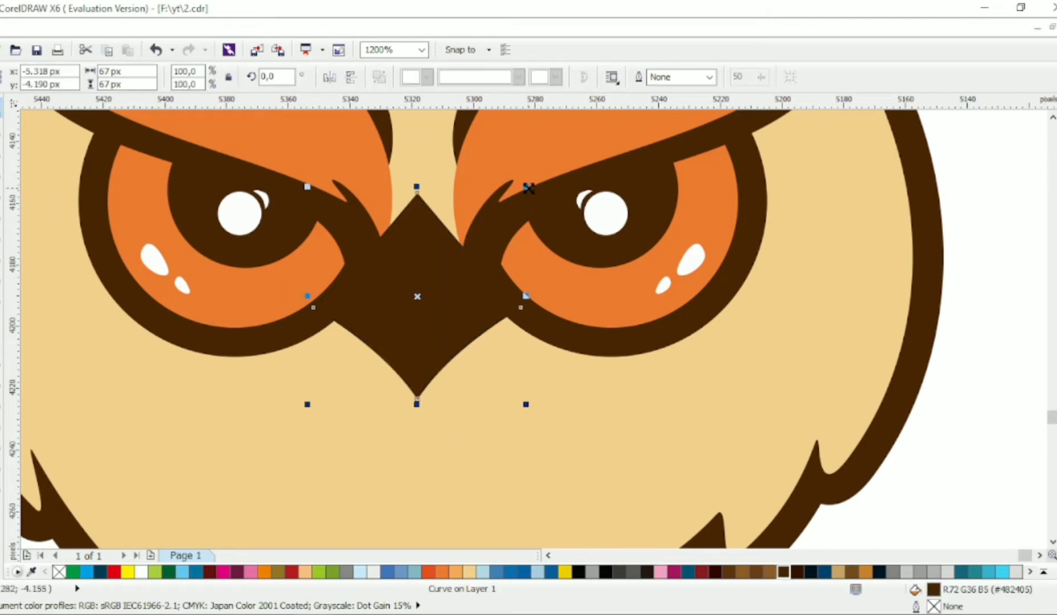
left_click_drag(528, 188, 492, 221)
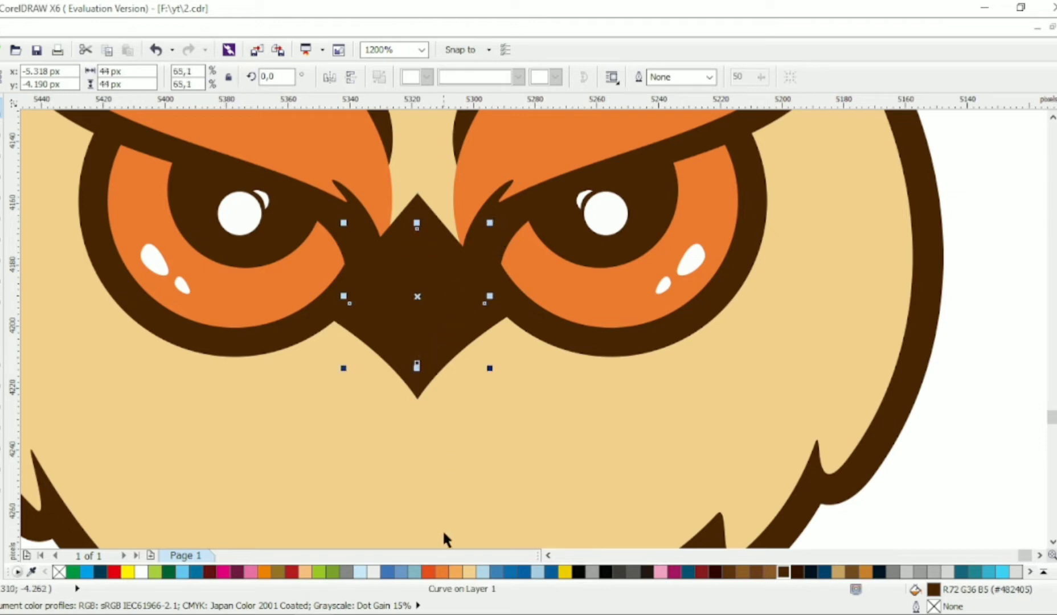
left_click(442, 571)
left_click(1017, 169)
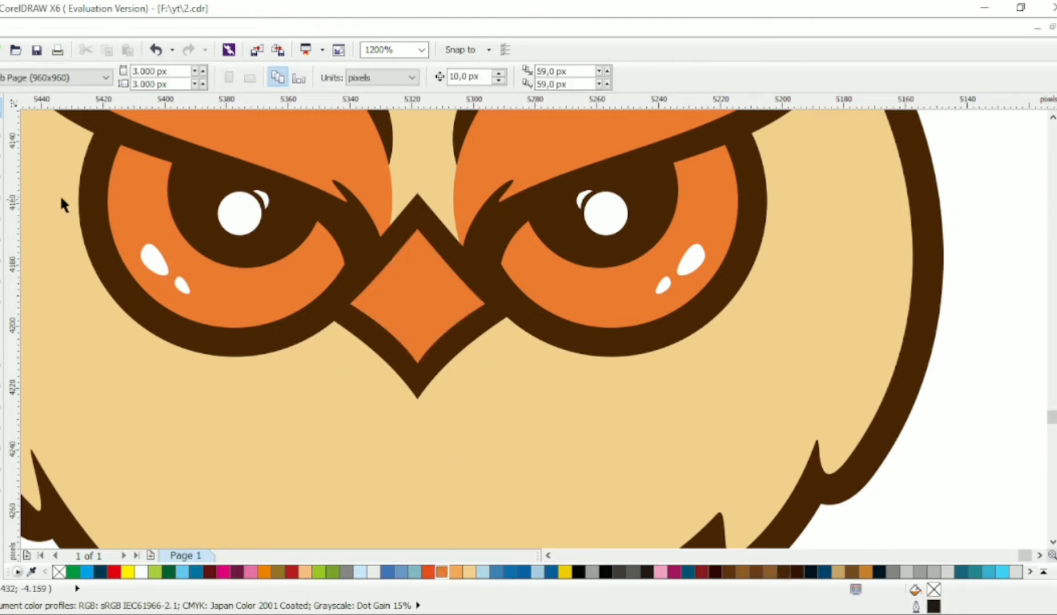
Step: Draw a narrow three-point wedge pointing up from the lower tip of the orange beak
left_click(1, 192)
left_click(406, 369)
left_click(419, 301)
left_click(426, 362)
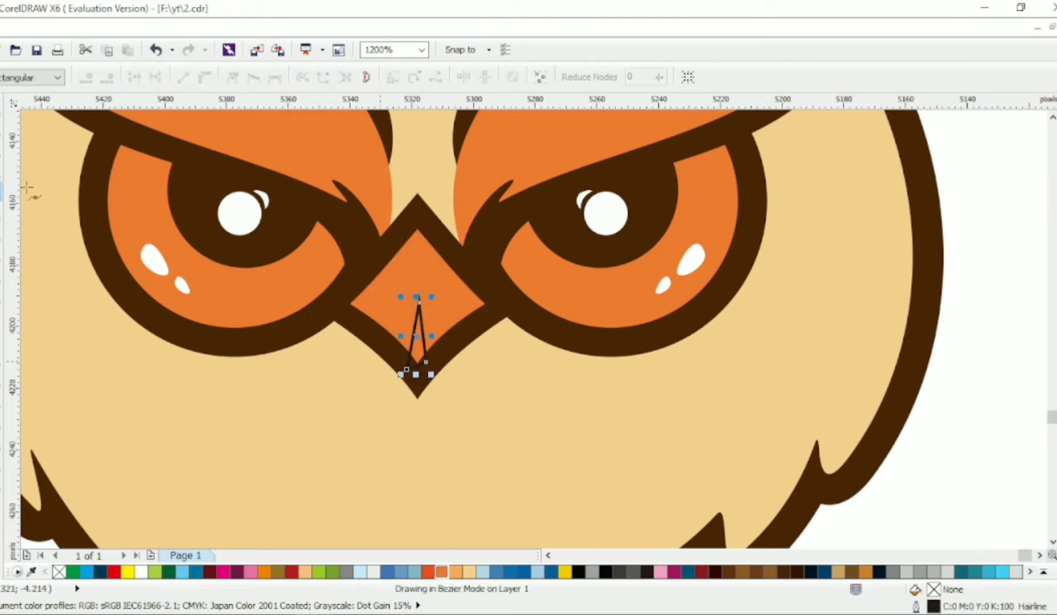
Step: Lower the wedge's bottom node, convert its segments to curves and bend its side
left_click(1, 128)
left_click_drag(406, 369, 406, 378)
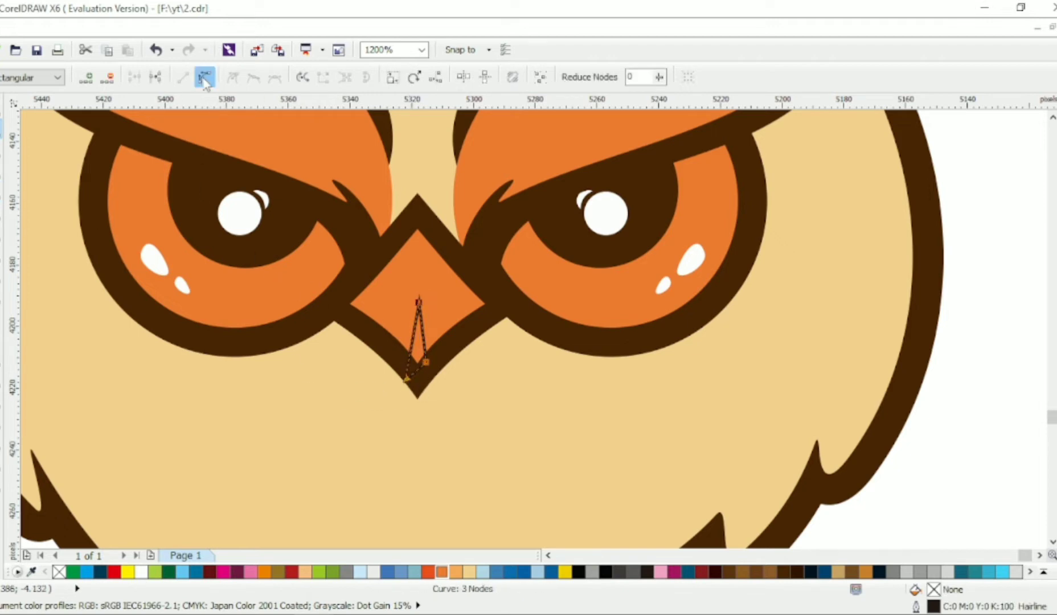
left_click(205, 79)
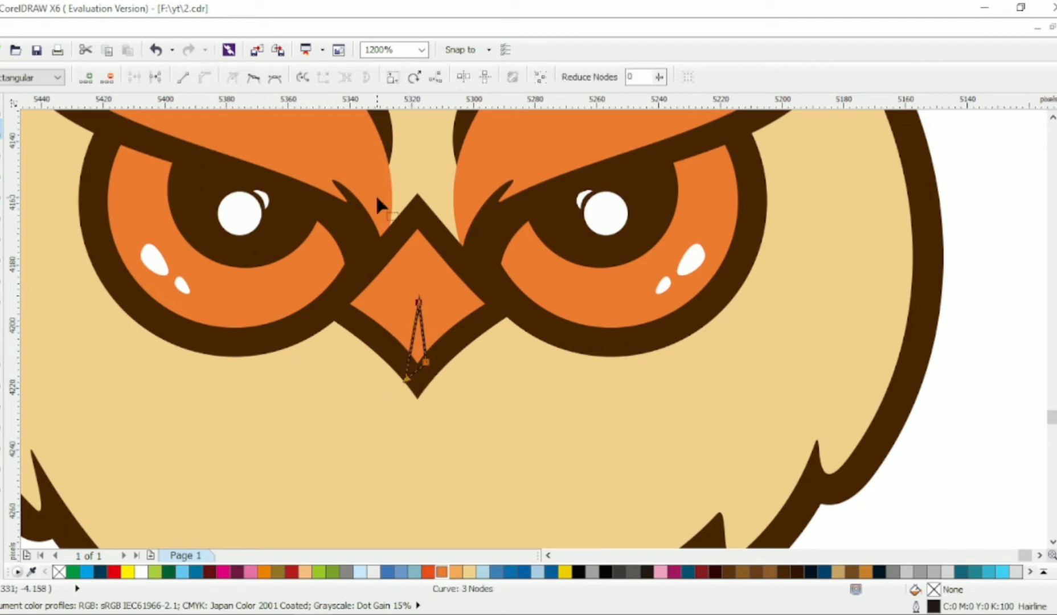
mouse_move(424, 330)
left_mouse_down()
mouse_move(419, 344)
mouse_move(415, 337)
left_mouse_up()
Step: Trim the orange beak with the wedge and delete the wedge
left_click(2, 108)
left_click(420, 247, "shift")
left_click(501, 78)
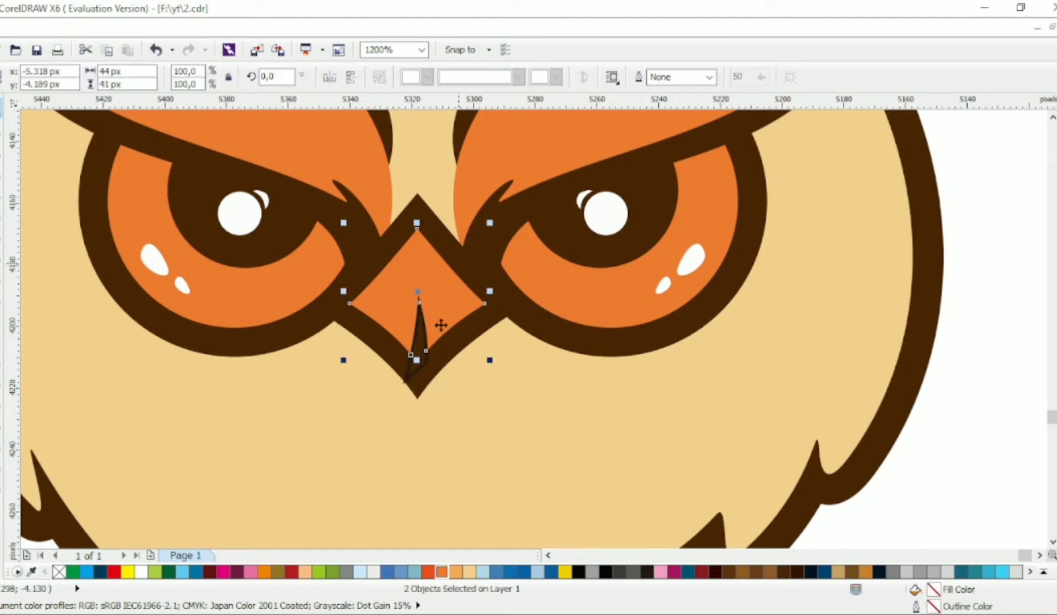
left_click(425, 341)
key("Delete")
Step: Shrink the notched orange beak about its centre to 89.3%
left_click(439, 294)
left_click_drag(491, 224, 482, 230)
scroll(455, 282, "down", 1)
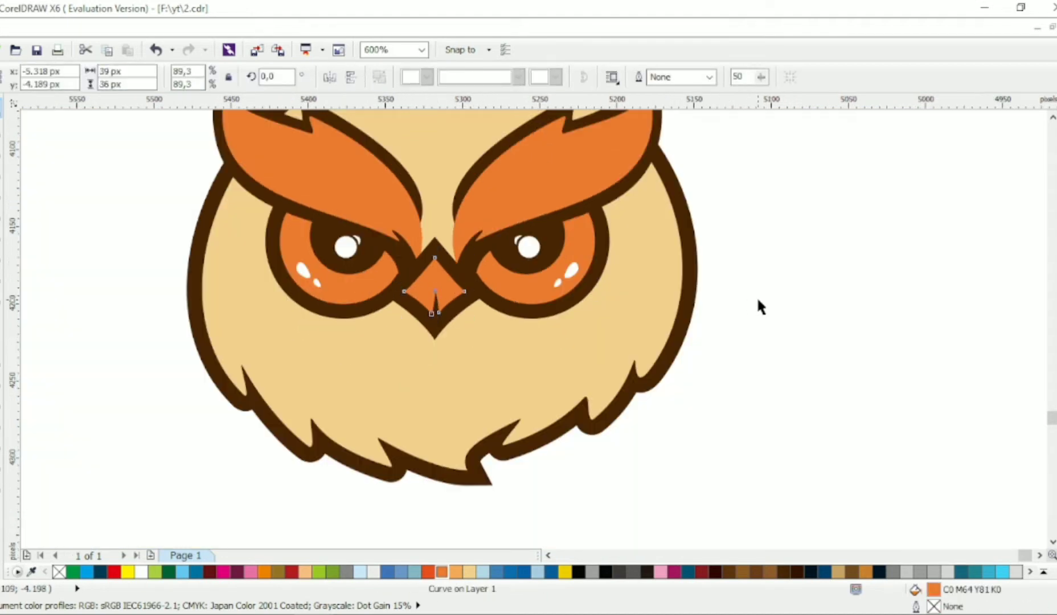
left_click(760, 305)
Step: Copy the dark beak shape about 17 px upward so its tip sits between the brows, and select it with the shape behind
scroll(497, 273, "up", 1)
scroll(495, 223, "up", 3)
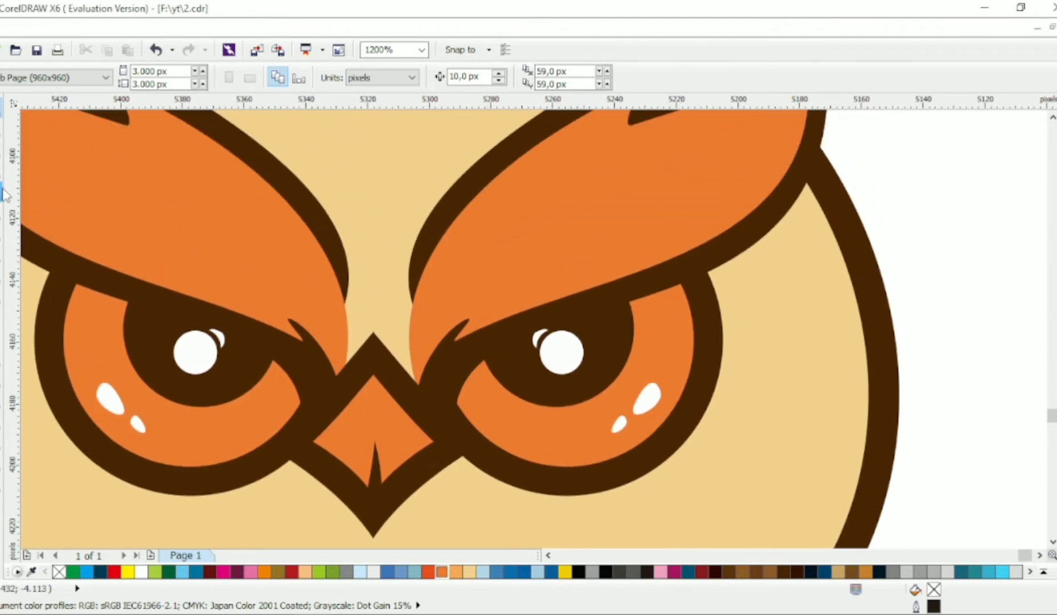
left_click(7, 119)
left_click(5, 115)
left_click_drag(383, 351, 376, 289)
right_click(383, 314)
key("Down")
key("Down")
key("Down")
left_click(386, 221, "shift")
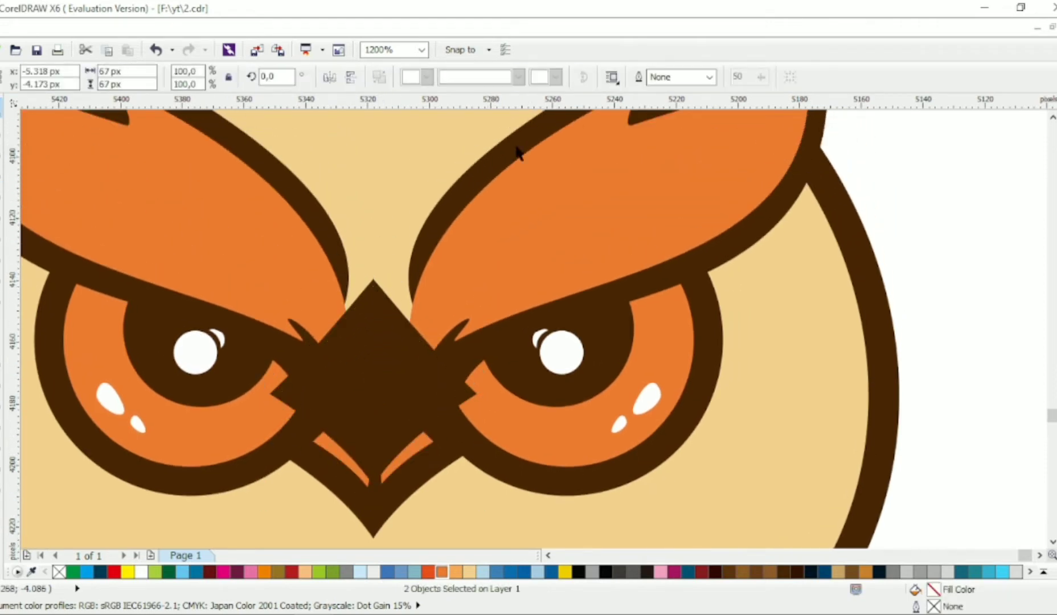
Step: Turn the raised beak copy into an orange peak bridging the brows' inner ends, and delete the leftover dark piece
left_click(661, 571)
left_click(411, 336)
key("Delete")
left_click_drag(441, 274, 387, 314)
left_click(431, 397)
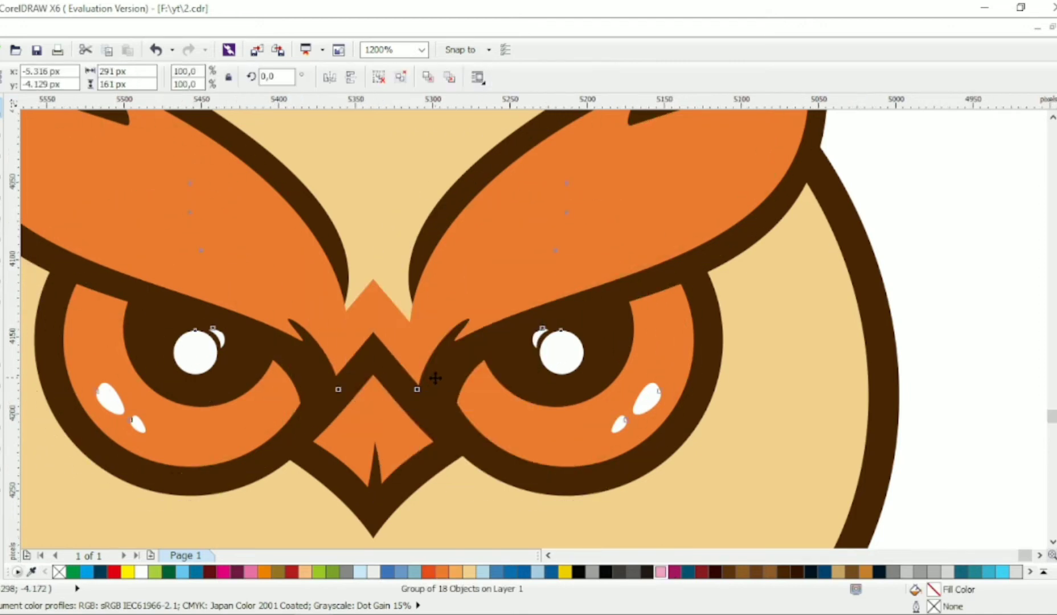
Step: Scale the head and its contour down proportionally to about 310 by 270 px
scroll(435, 377, "down", 2)
left_click(606, 358)
scroll(529, 450, "up", 1)
left_click(552, 396)
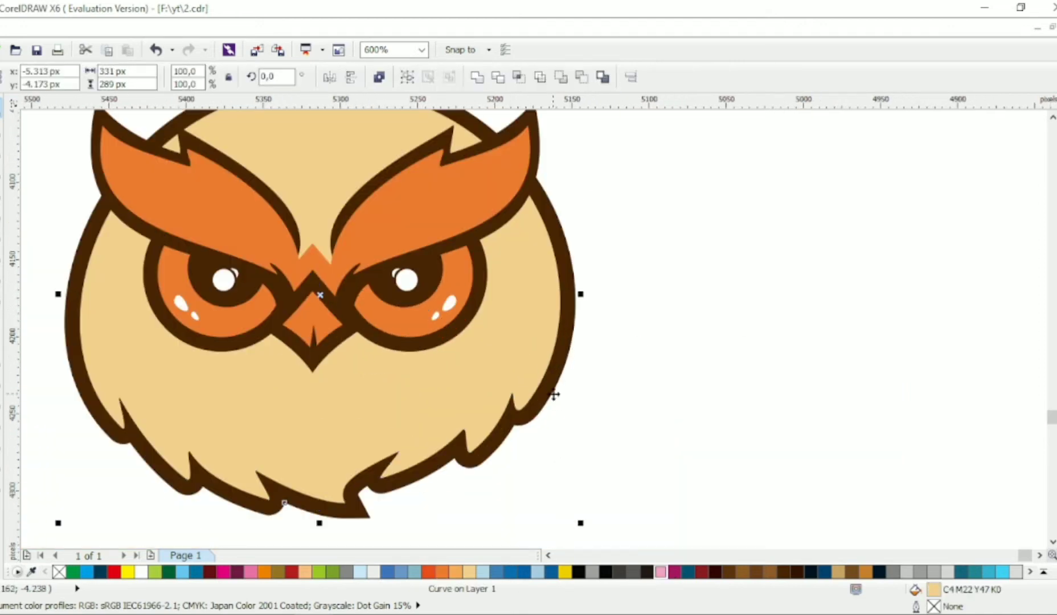
mouse_move(578, 522)
left_mouse_down()
mouse_move(527, 504)
mouse_move(565, 516)
left_mouse_up()
left_click(577, 404)
scroll(577, 405, "down", 1)
scroll(454, 384, "up", 1)
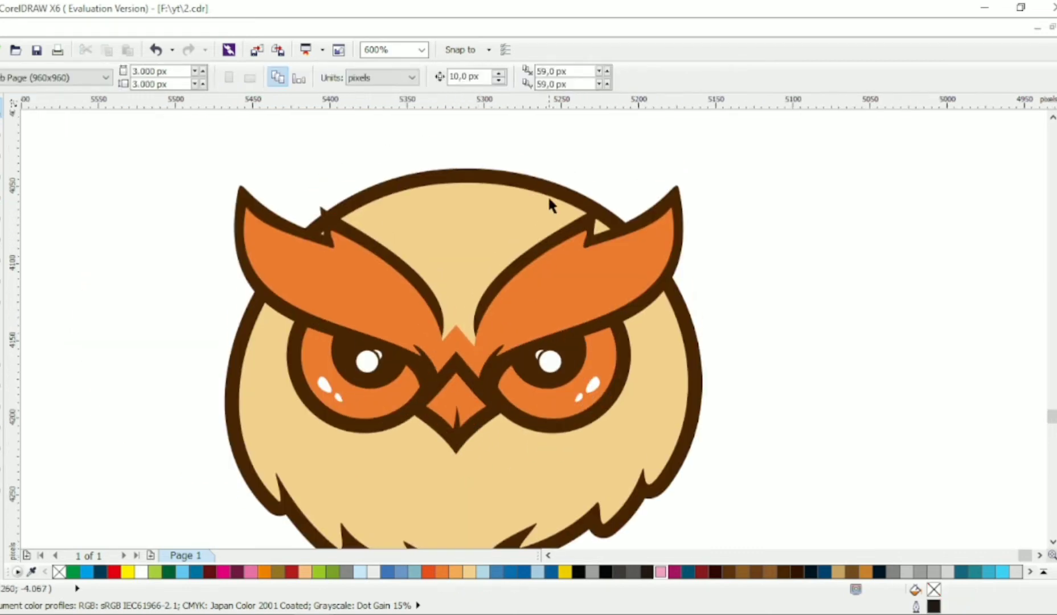
Step: Move the head and its contour down and sideways so they are centred behind the brows and beak
left_click(487, 212)
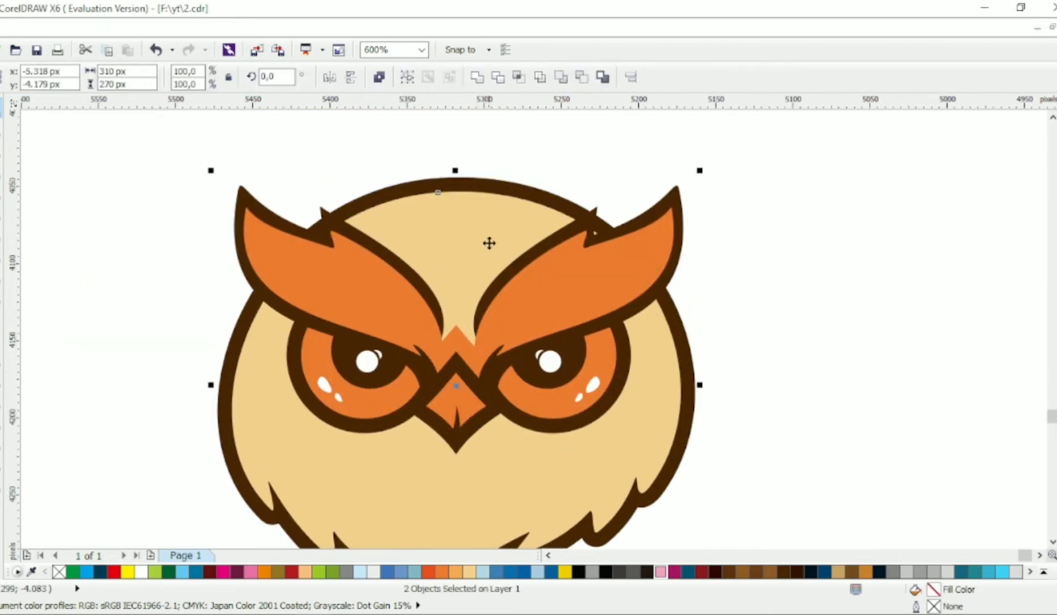
key("Escape")
scroll(512, 238, "down", 1)
scroll(533, 360, "up", 1)
Step: Delete the surplus nodes on the dark head contour beside its pointed bottom notch
left_click(533, 361)
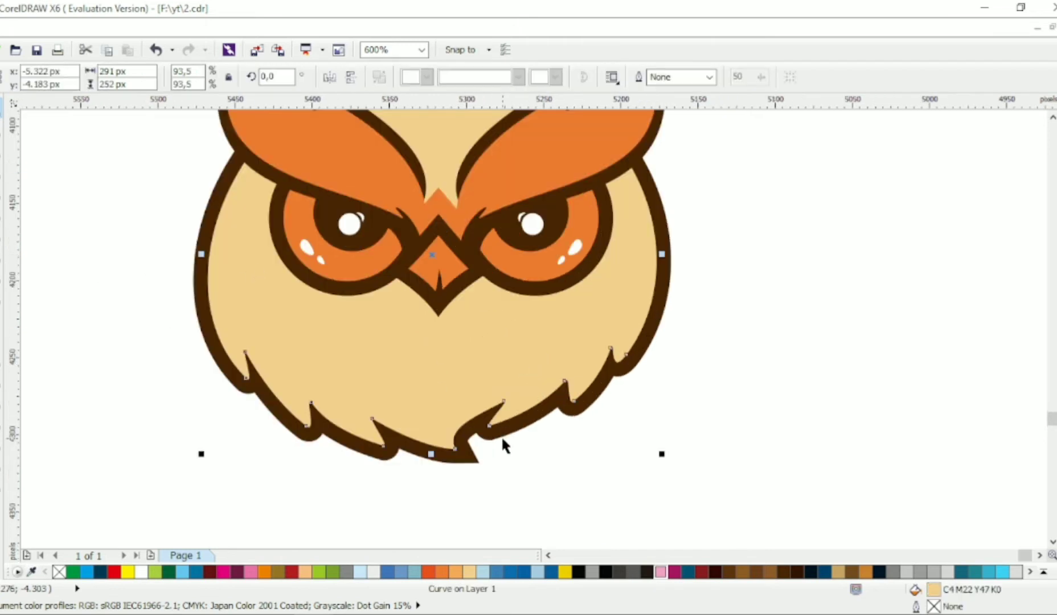
key("Escape")
key("ctrl+a")
key("Escape")
key("F10")
left_click(479, 436)
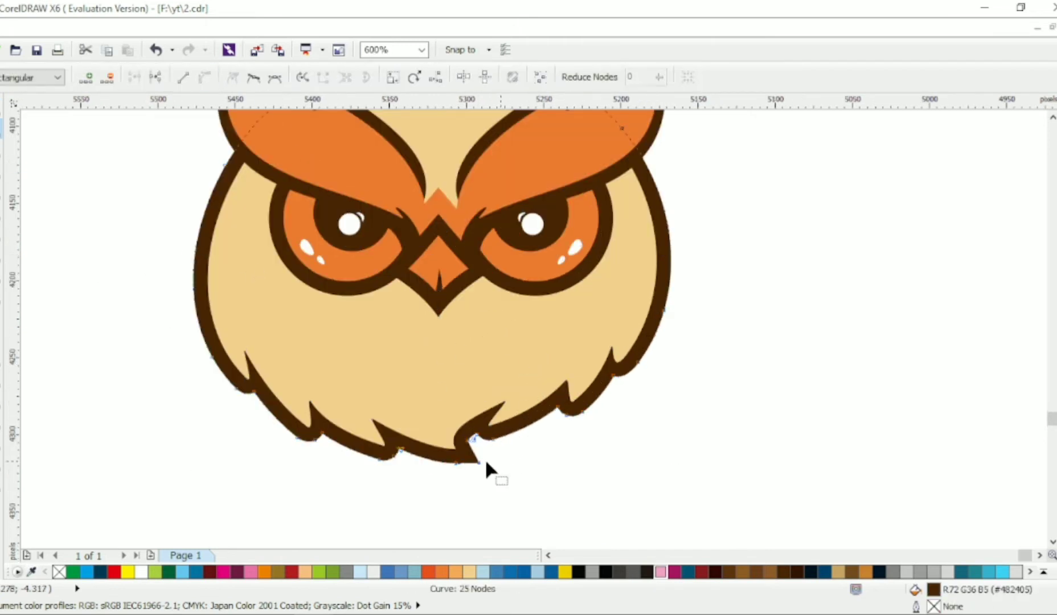
scroll(465, 450, "up", 2)
left_click_drag(489, 406, 467, 427)
key("Delete")
Step: Pull the contour's protruding bottom tip inward and adjust the adjoining handles to follow the fur notch
left_click_drag(521, 499, 468, 482)
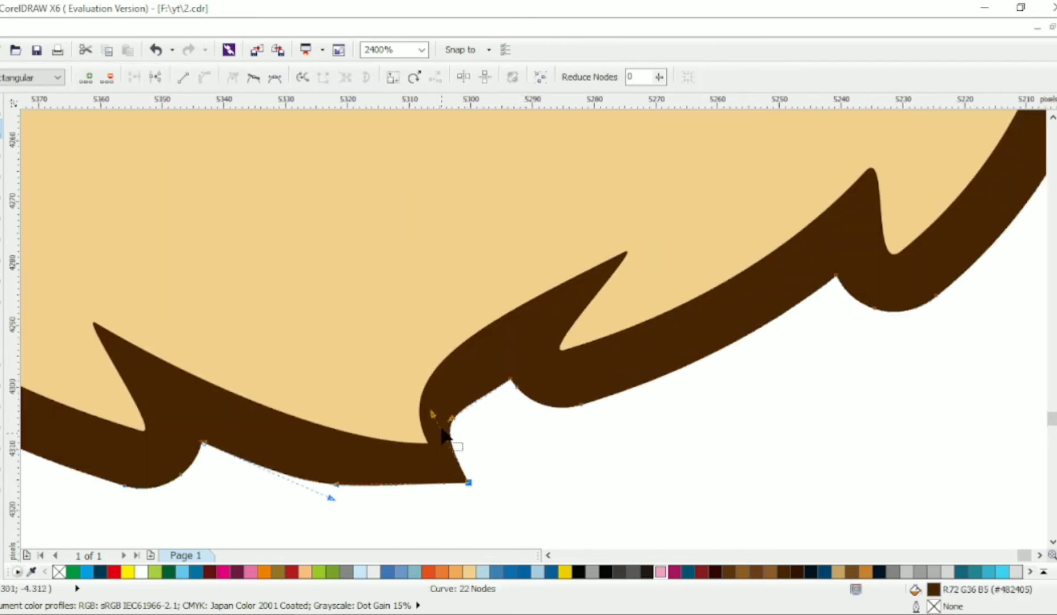
left_click_drag(432, 414, 456, 469)
mouse_move(331, 499)
left_mouse_down()
mouse_move(281, 476)
mouse_move(349, 497)
left_mouse_up()
scroll(534, 428, "down", 2)
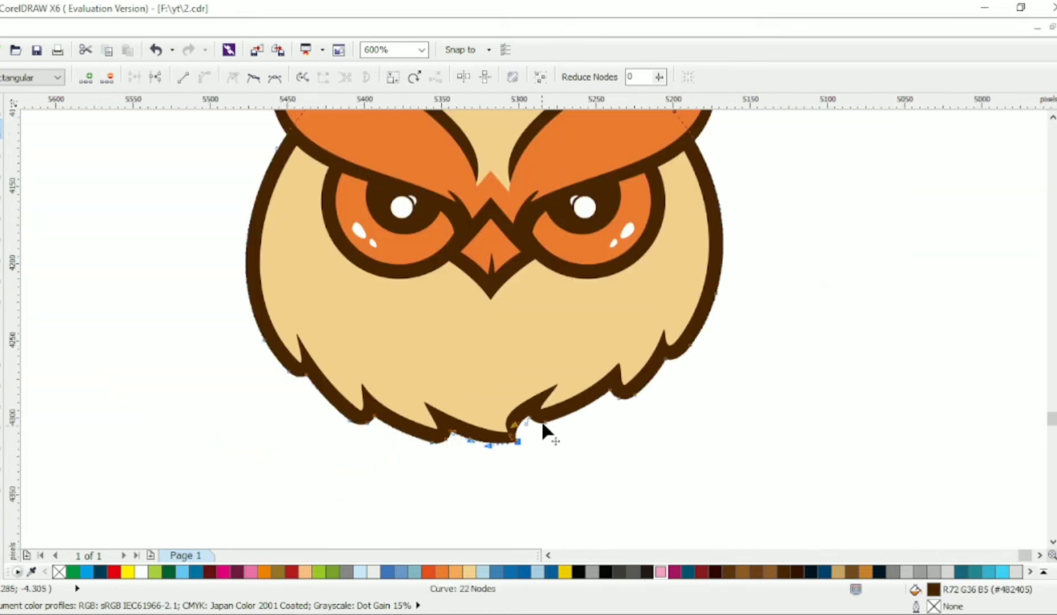
key("space")
key("Escape")
scroll(390, 279, "up", 1)
scroll(626, 295, "down", 1)
Step: Narrow the head and its contour horizontally from both sides and move them up behind the brows
left_click(660, 309)
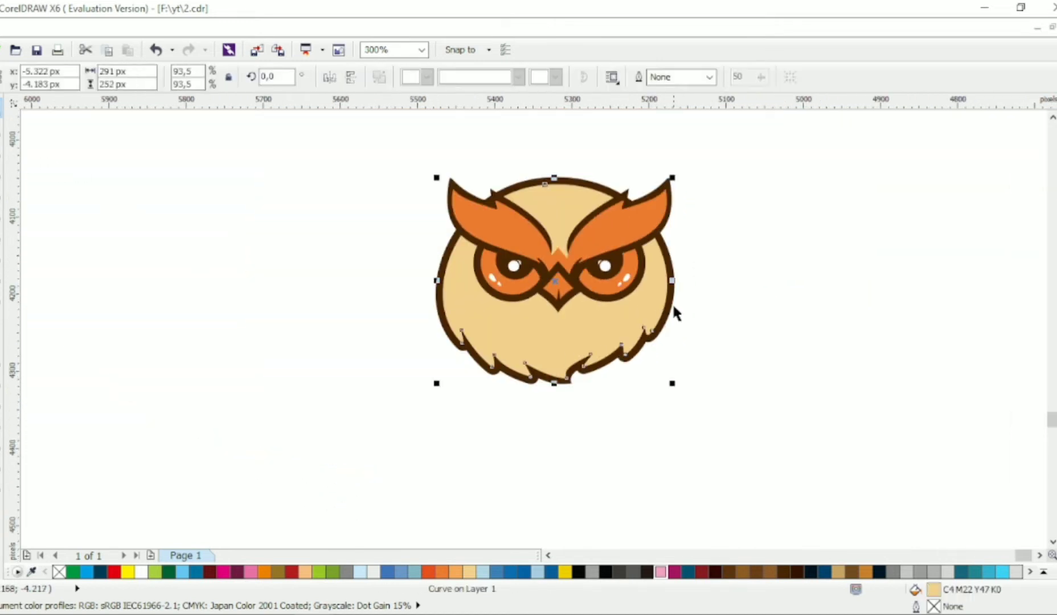
left_click(671, 292, "shift")
left_click_drag(680, 280, 664, 279)
left_click_drag(615, 328, 618, 307)
left_click(732, 283)
scroll(699, 282, "right", 1)
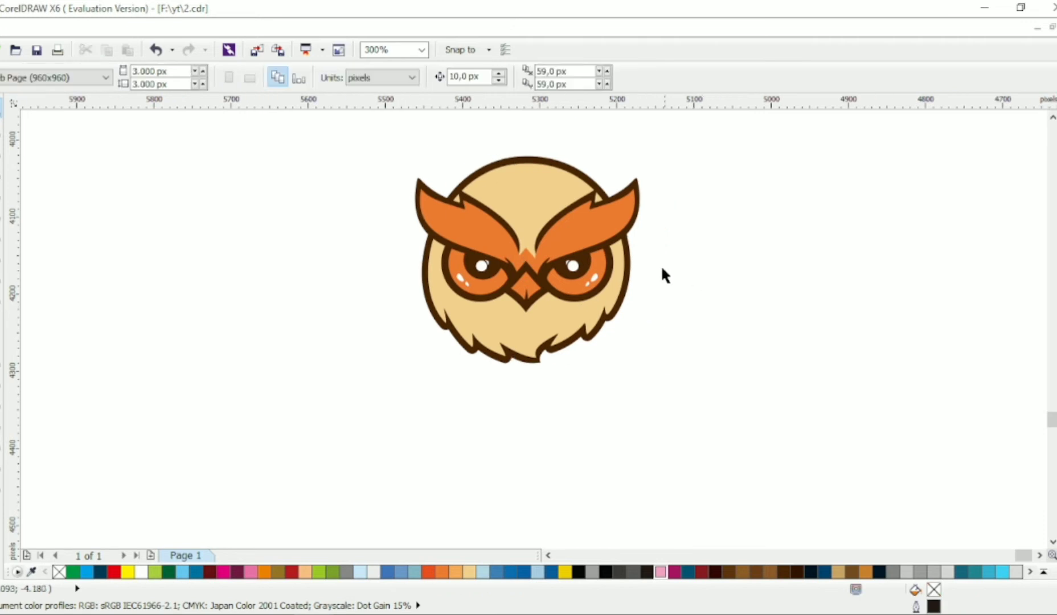
Step: Draw a small closed four-point arrowhead on the forehead between the brows, above the orange peak over the beak
scroll(579, 190, "up", 1)
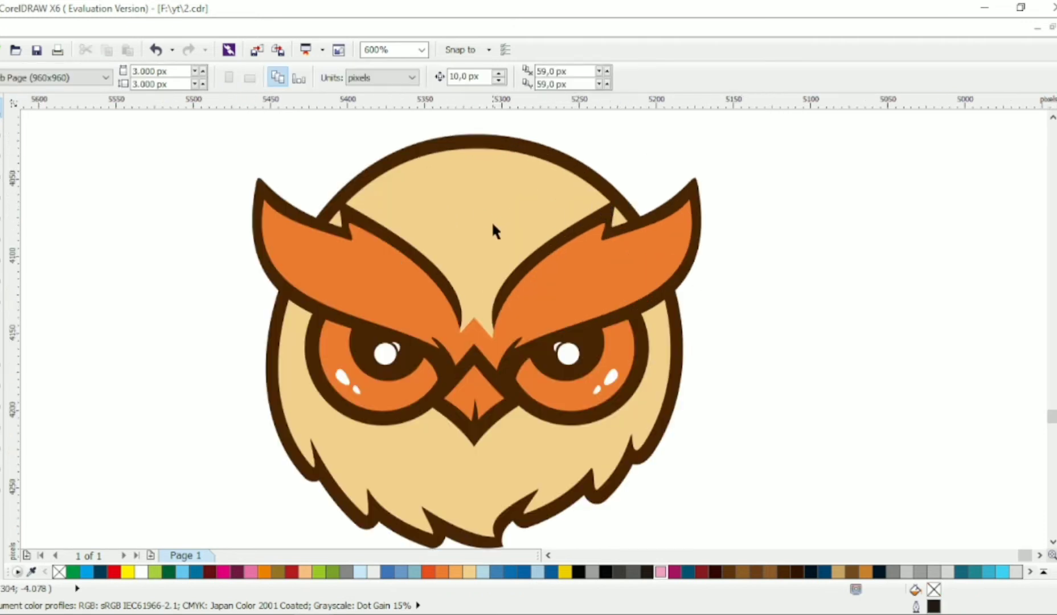
scroll(475, 307, "up", 1)
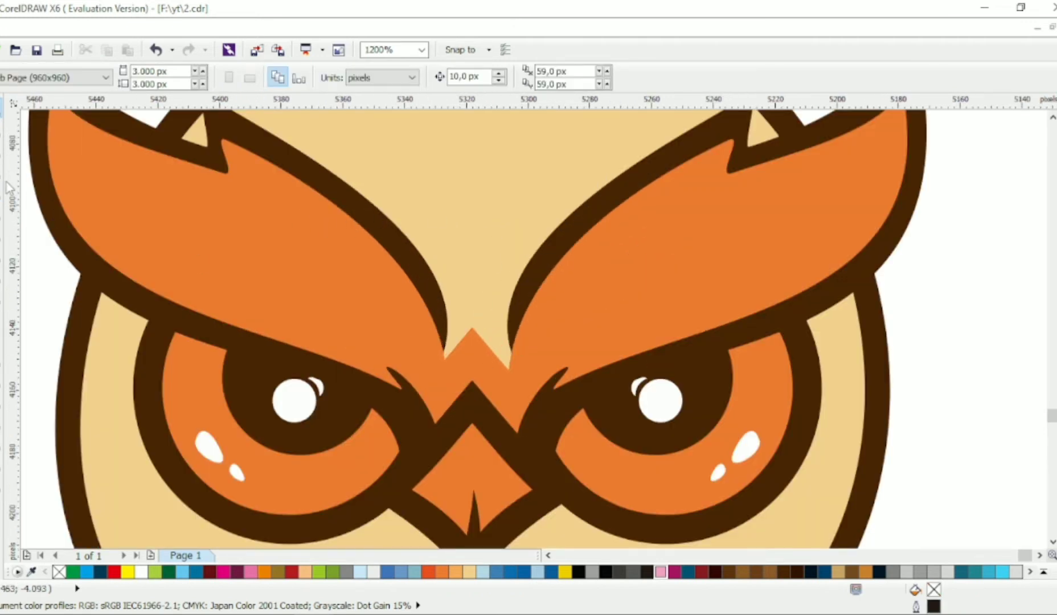
left_click(6, 185)
scroll(462, 303, "up", 1)
left_click(461, 312)
left_click(485, 269)
left_click(529, 324)
left_click(483, 304)
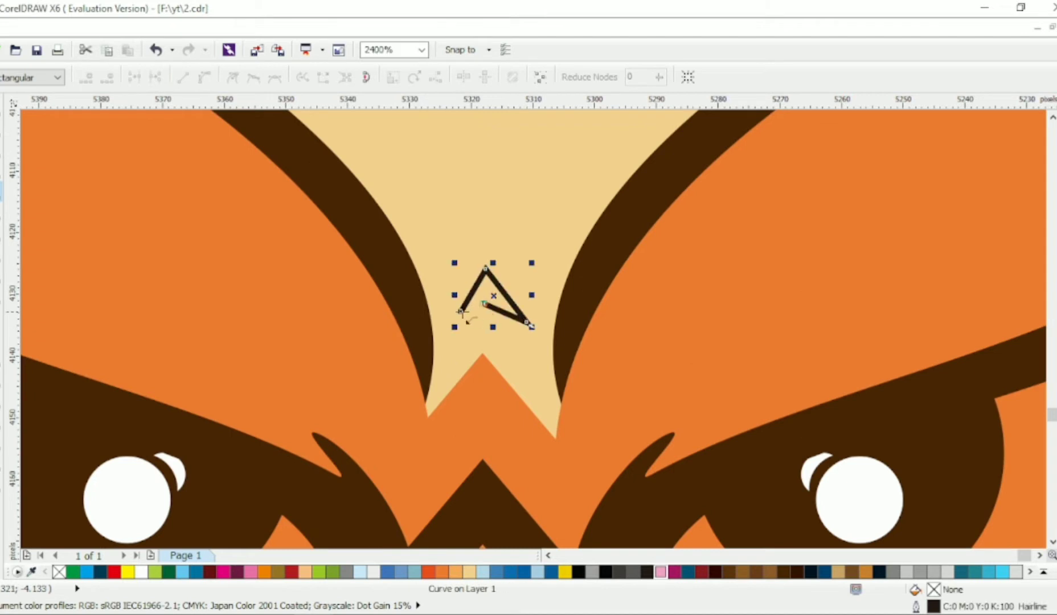
Step: Adjust the arrowhead's nodes and sides into a balanced upward chevron with curved edges
left_click_drag(461, 312, 455, 319)
left_click_drag(484, 304, 482, 305)
left_click_drag(485, 269, 480, 274)
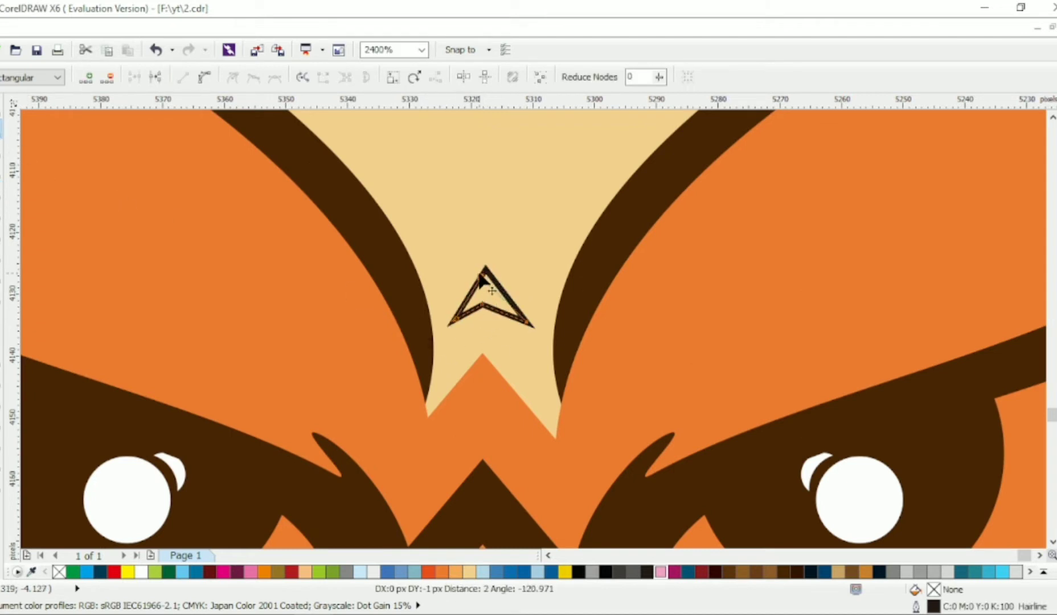
left_click_drag(525, 322, 526, 324)
left_click_drag(455, 319, 449, 322)
left_click_drag(480, 278, 524, 270)
Step: Duplicate the chevron twice upward as smaller copies stacked above it
key("space")
right_click(494, 256)
left_click_drag(512, 257, 514, 268)
mouse_move(514, 268)
left_mouse_down()
mouse_move(503, 243)
mouse_move(512, 250)
left_mouse_up()
Step: Weld the three chevrons with the orange brow-and-beak shape so they share its orange fill
left_click(497, 268, "shift")
left_click(499, 295, "shift")
left_click(492, 376, "shift")
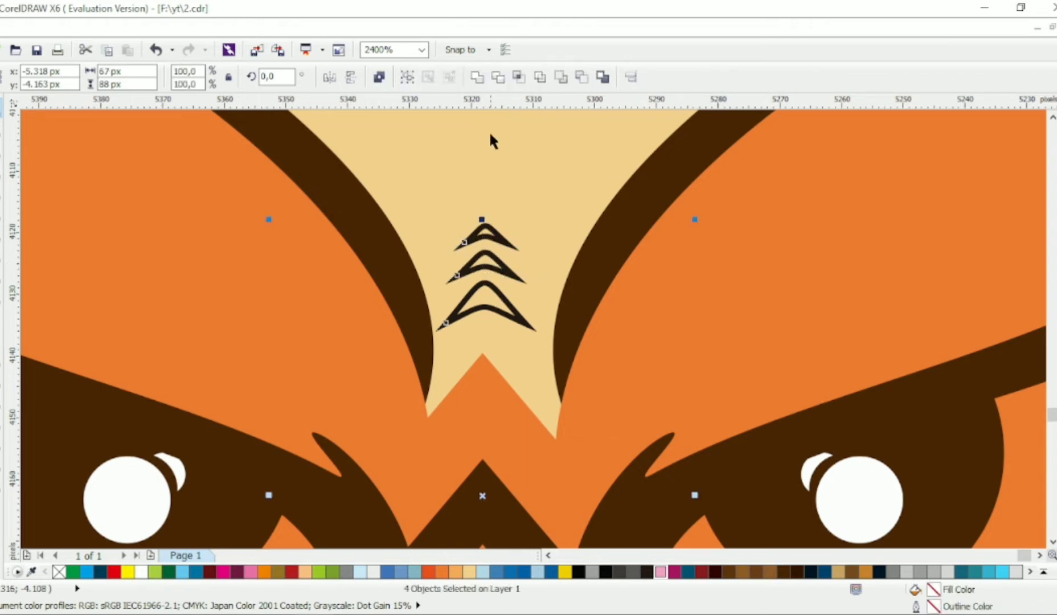
left_click(477, 78)
scroll(524, 259, "down", 1)
scroll(523, 256, "down", 2)
left_click(787, 340)
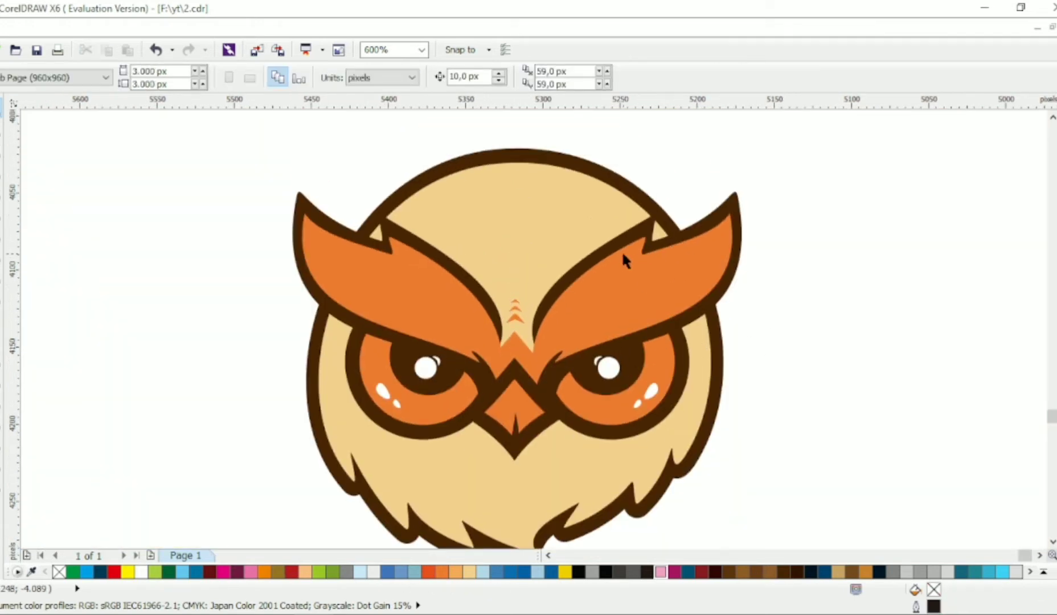
scroll(621, 250, "down", 1)
scroll(623, 263, "up", 1)
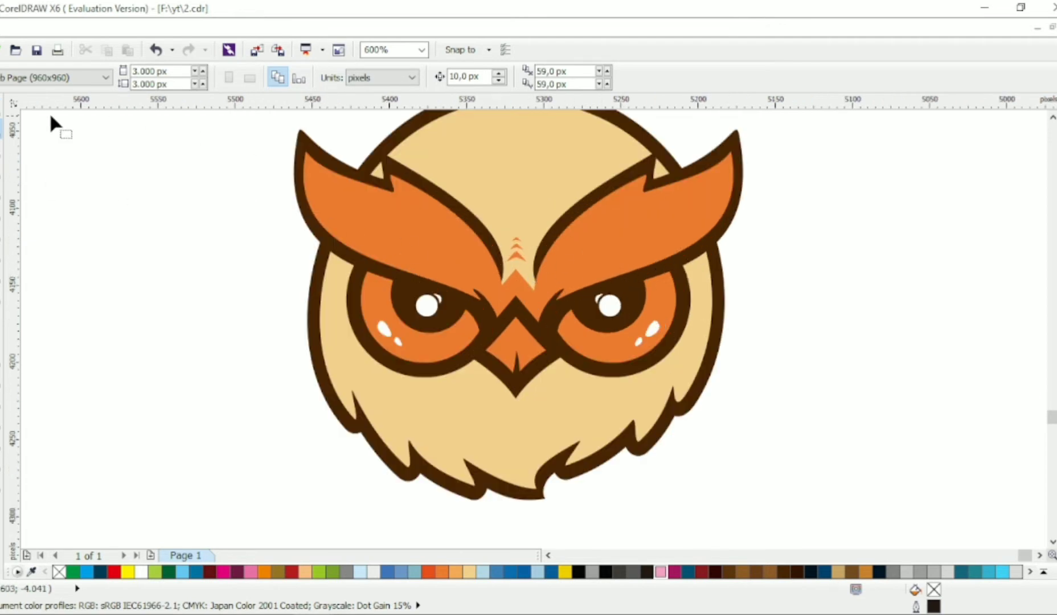
left_click(1, 108)
left_click(425, 219)
left_click(398, 77)
key("Escape")
scroll(600, 274, "up", 1)
key("F10")
left_click(594, 288)
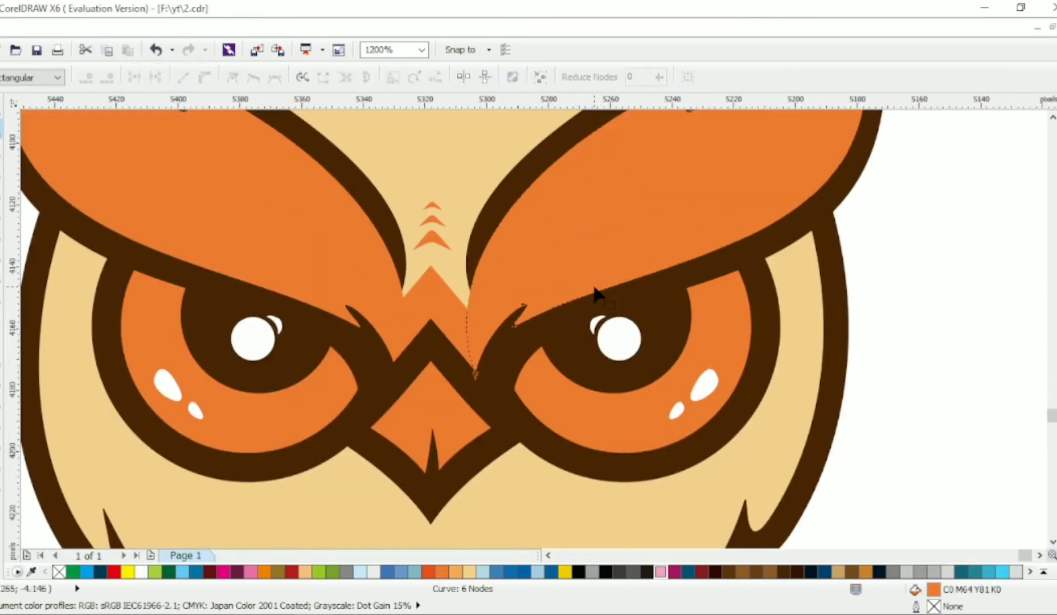
scroll(557, 273, "down", 1)
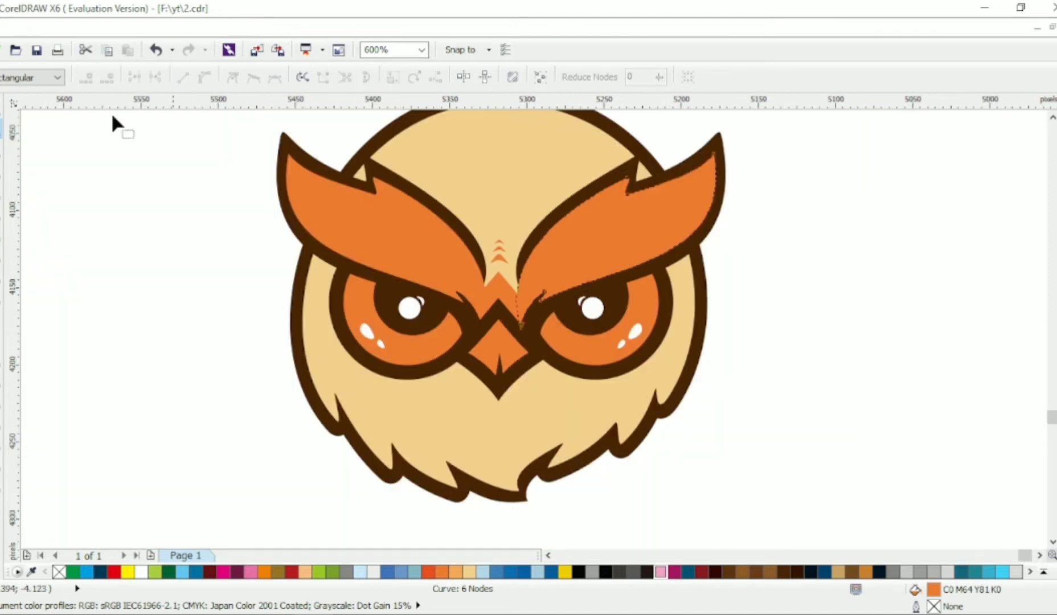
Step: Add nodes to the cream head's upper right edge and shape them into a pointed fur notch
left_click(3, 109)
left_click(567, 178)
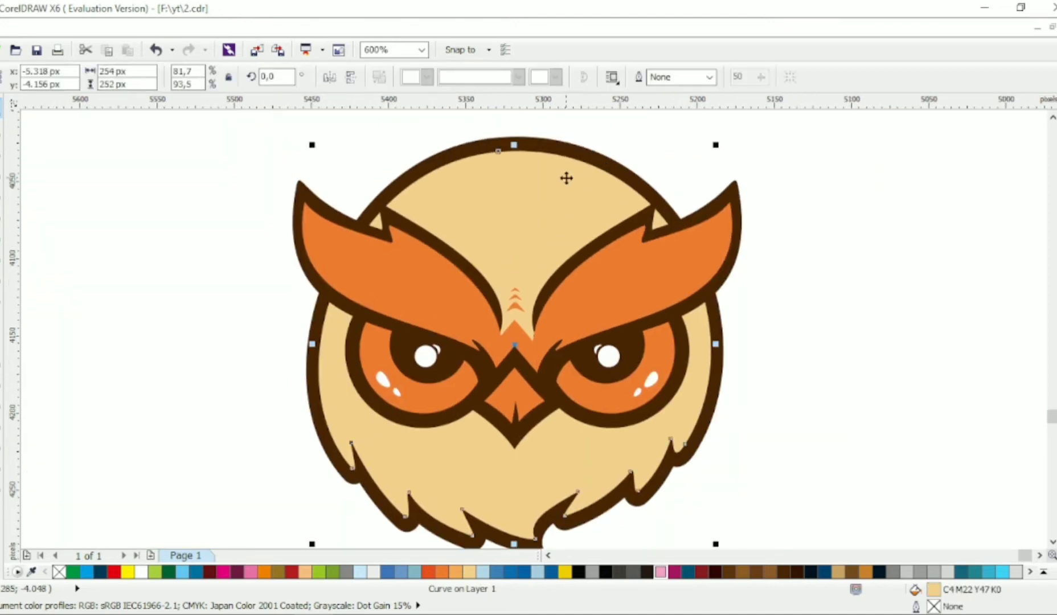
left_click(2, 136)
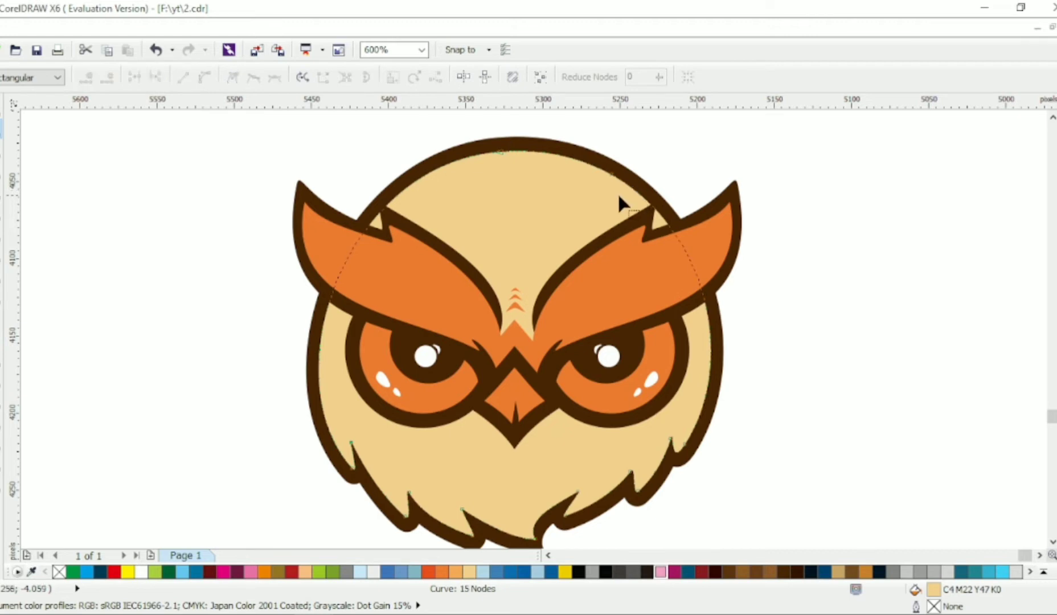
left_click_drag(631, 188, 607, 188)
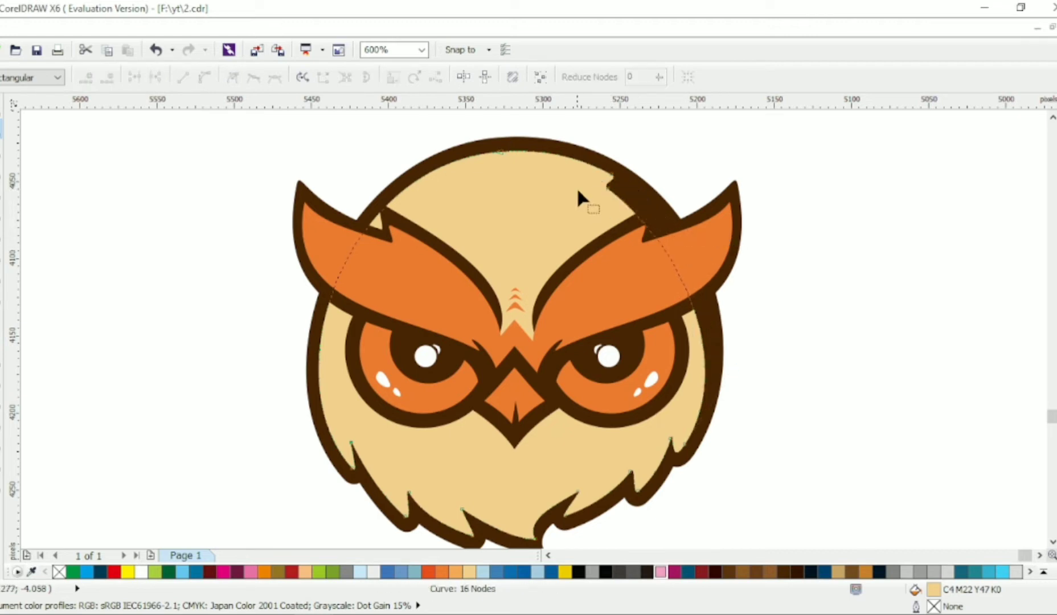
left_click_drag(686, 249, 716, 223)
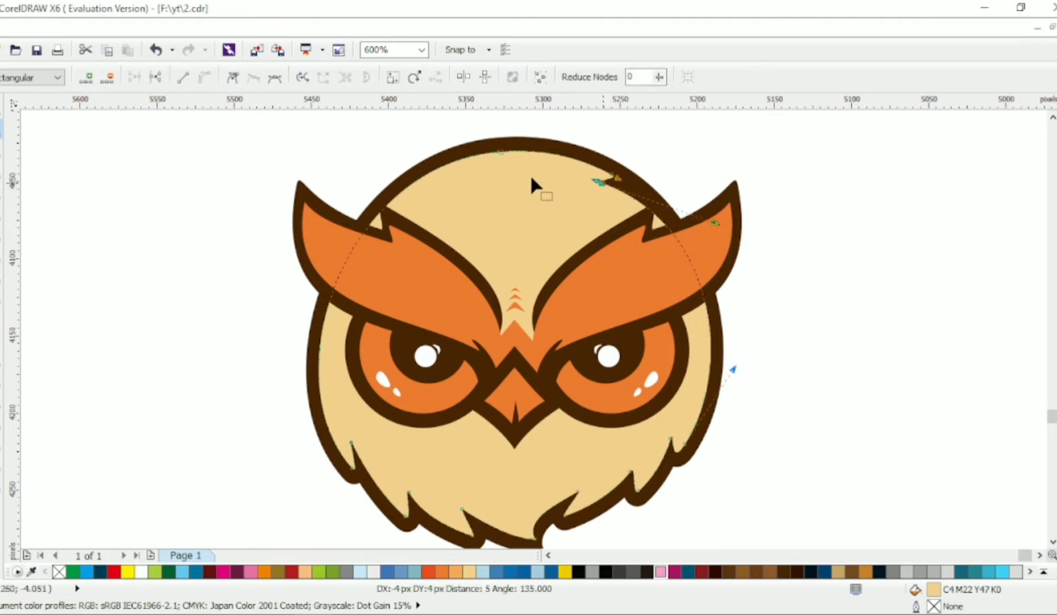
Step: Add a matching pointed fur notch on the cream head's upper left edge and adjust its curve
double_click(431, 172)
double_click(422, 177)
left_click_drag(423, 177, 446, 174)
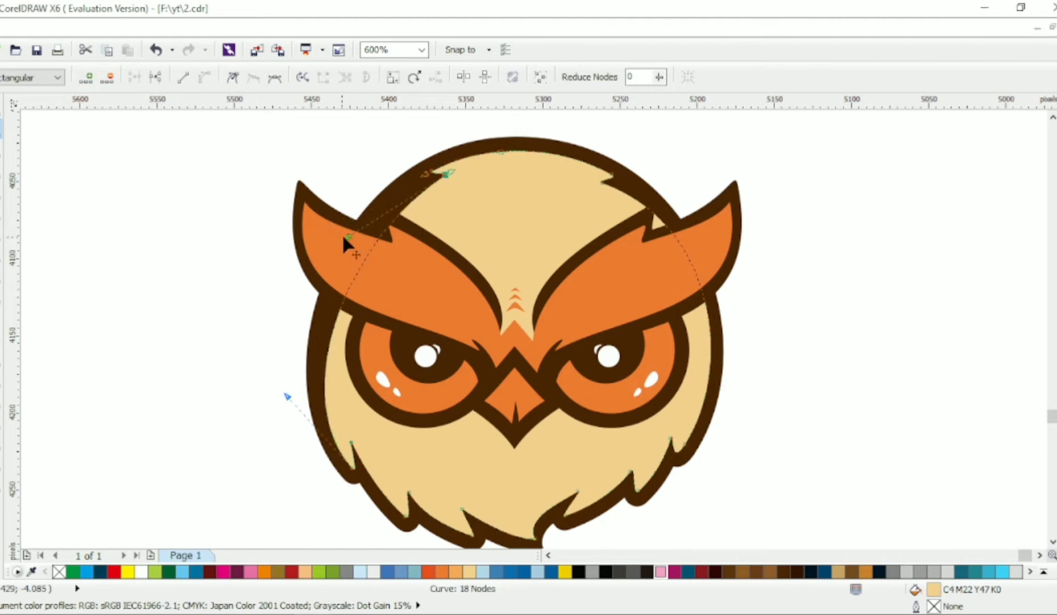
left_click(343, 235)
left_click(389, 228)
left_click_drag(344, 236, 317, 223)
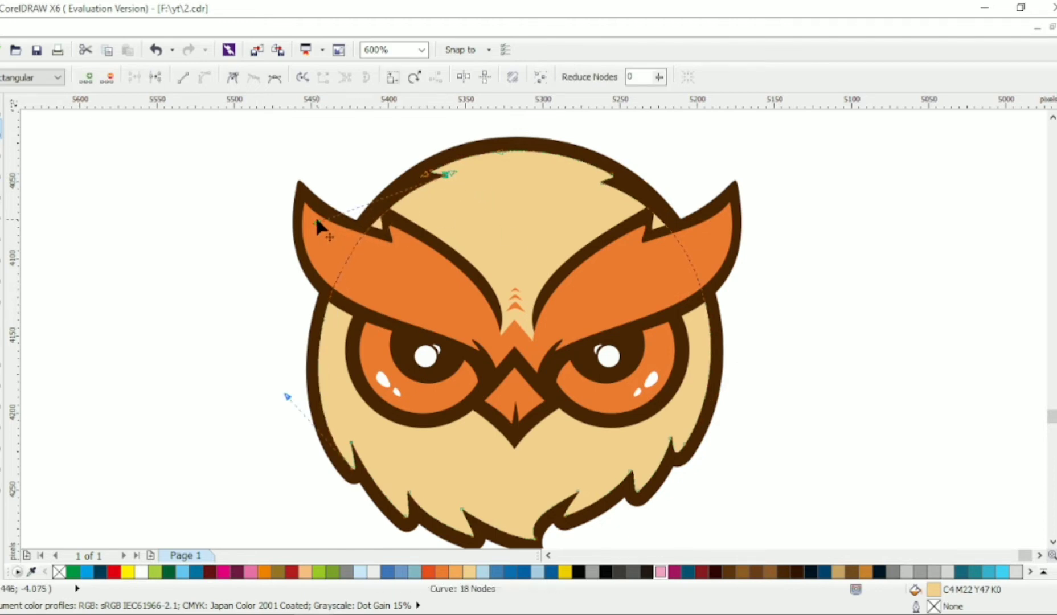
Step: Shape a fur tip on the left side of the dark contour and a matching notch in the cream head
left_click(342, 370)
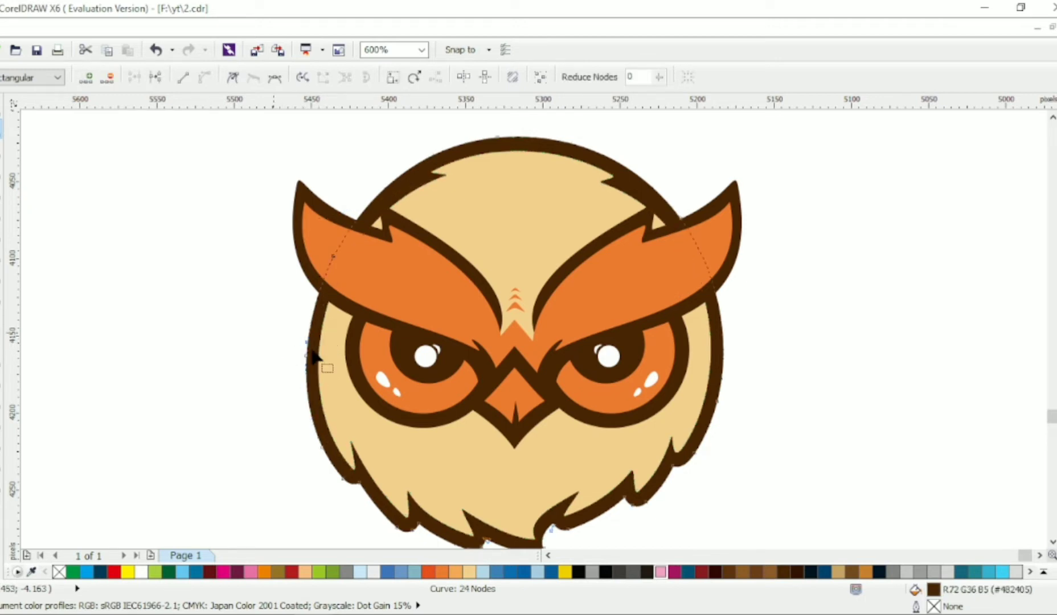
double_click(297, 355)
left_click(321, 356)
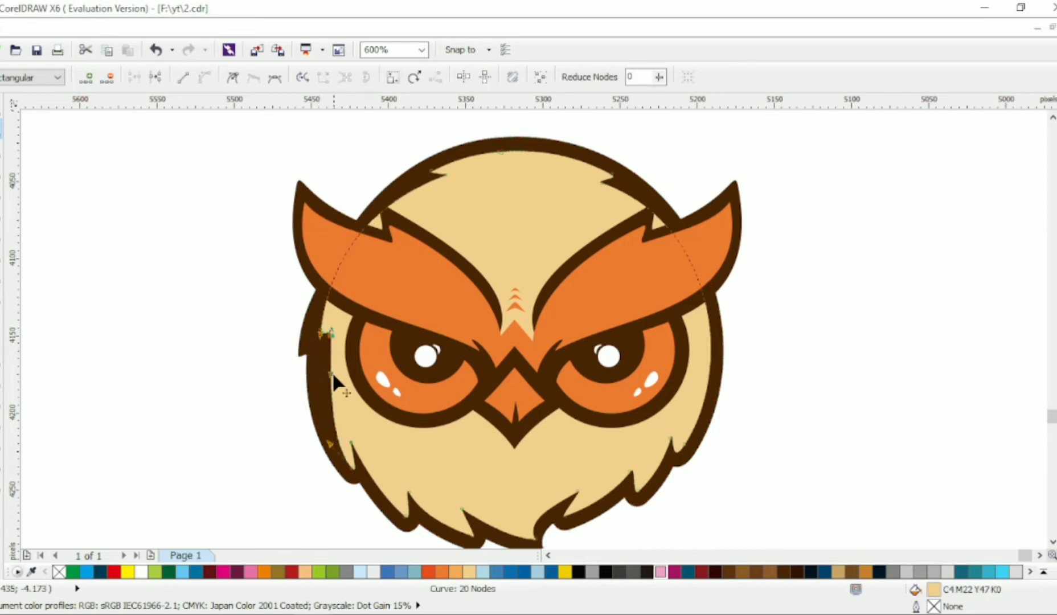
left_click(321, 333)
left_click_drag(322, 333, 310, 342)
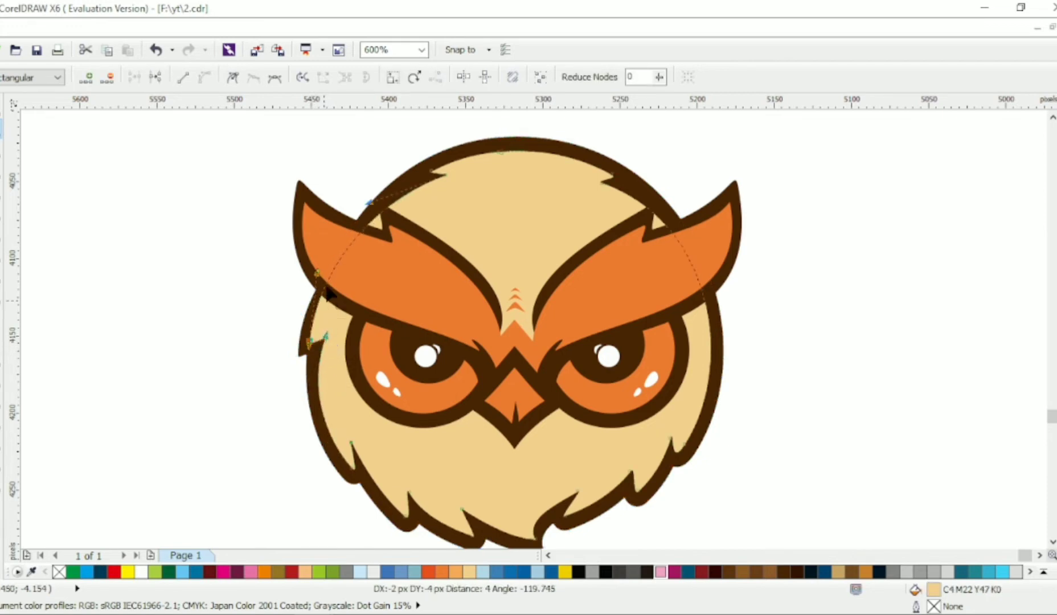
left_click_drag(319, 276, 322, 268)
scroll(373, 242, "down", 1)
scroll(443, 272, "up", 1)
left_click(2, 108)
key("Escape")
scroll(428, 254, "down", 1)
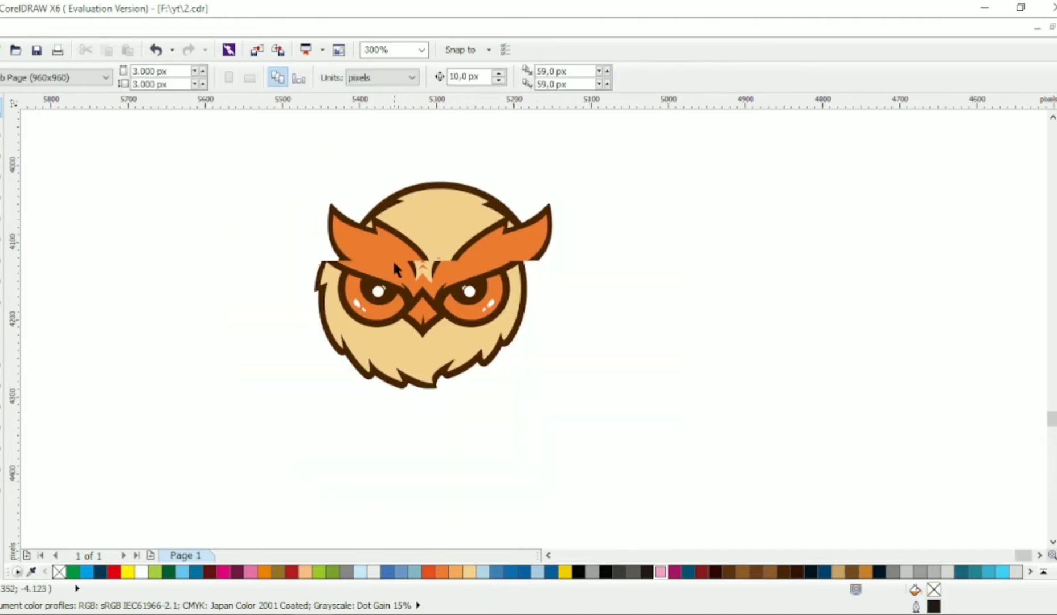
Step: Draw a closed five-node shape from the left cheek through the chin to the right cheek and around below, then convert its lines to curves
scroll(398, 297, "up", 1)
scroll(513, 377, "down", 1)
key("F10")
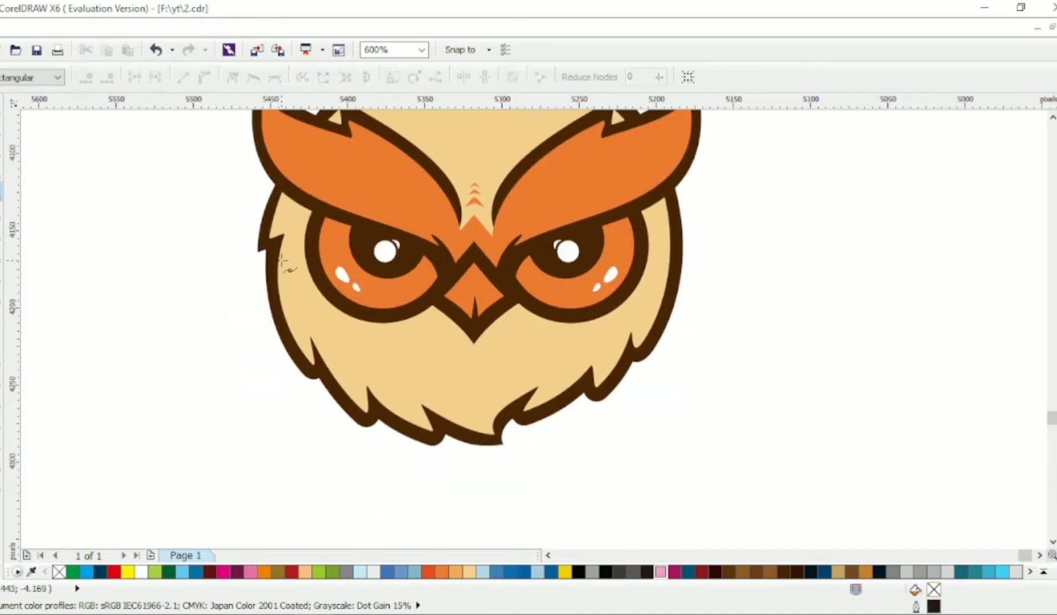
left_click(484, 422)
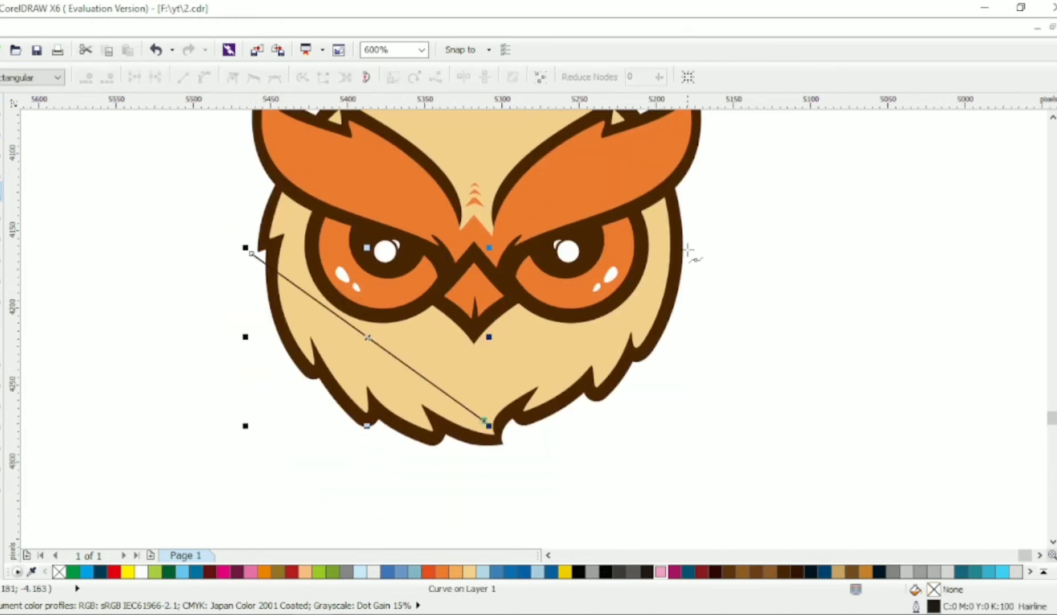
left_click(701, 231)
left_click(746, 440)
left_click(263, 487)
left_click(252, 253)
left_click(183, 77)
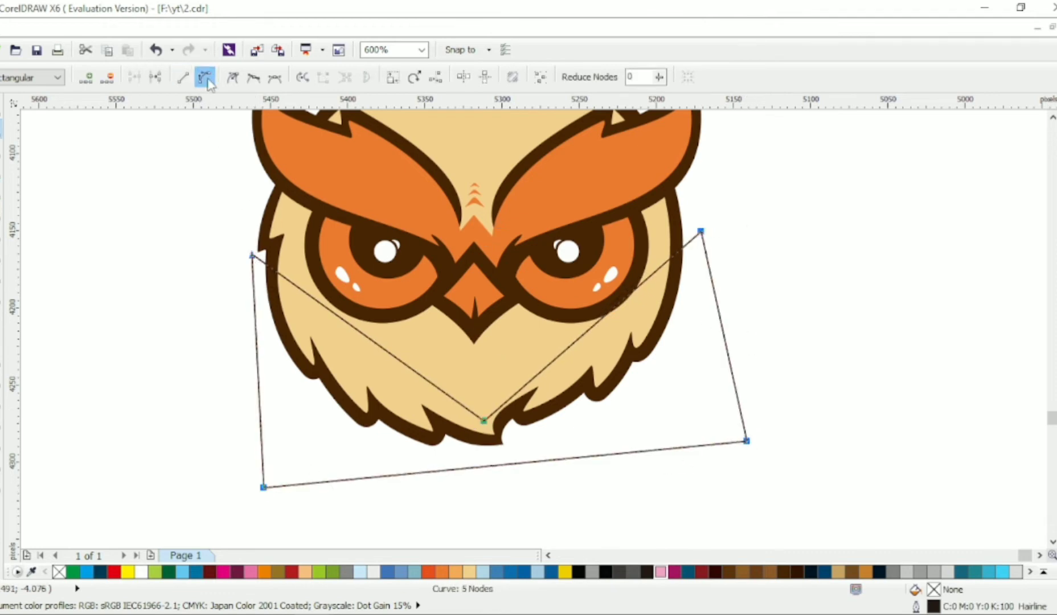
Step: Bend the shape's upper edge to follow the lower face from cheek to cheek and round its right side outward
left_click_drag(388, 359, 404, 395)
left_click_drag(554, 346, 555, 344)
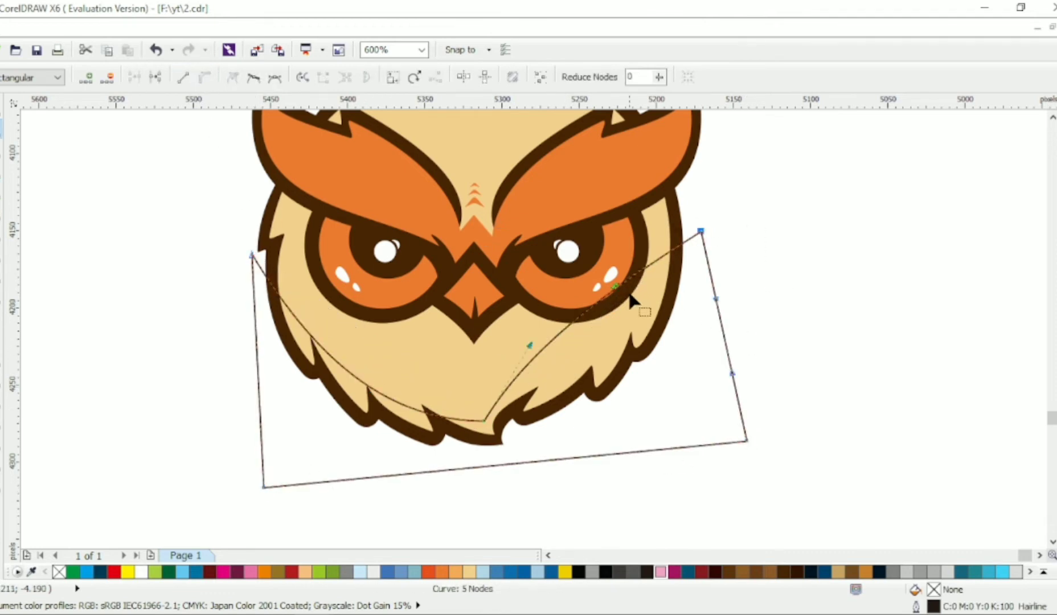
left_click_drag(629, 294, 675, 374)
left_click_drag(701, 231, 680, 206)
left_click_drag(654, 351, 680, 369)
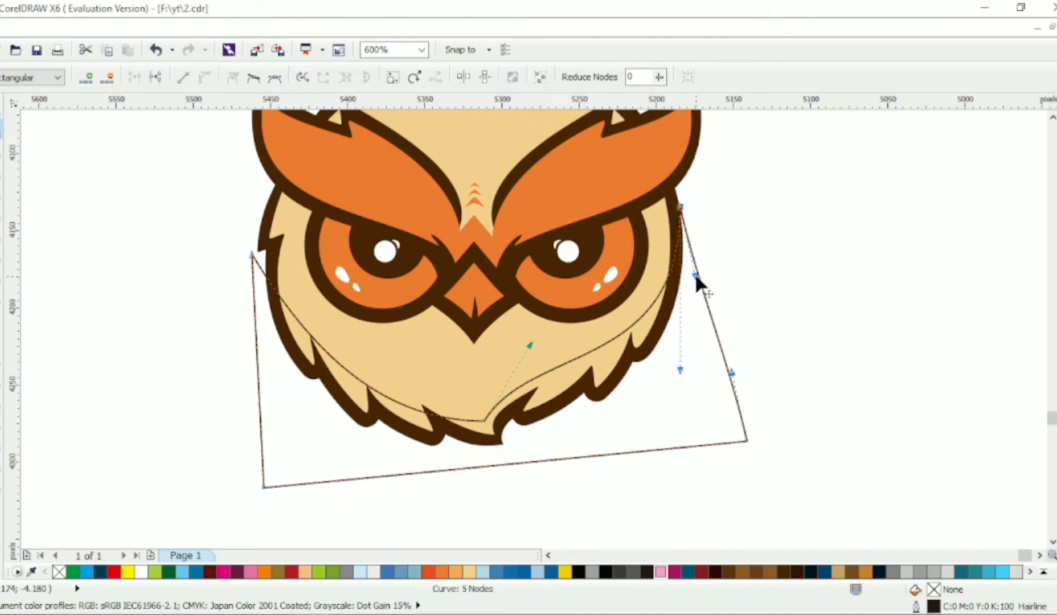
left_click_drag(695, 276, 727, 274)
left_click_drag(484, 421, 483, 425)
left_click_drag(381, 426, 367, 402)
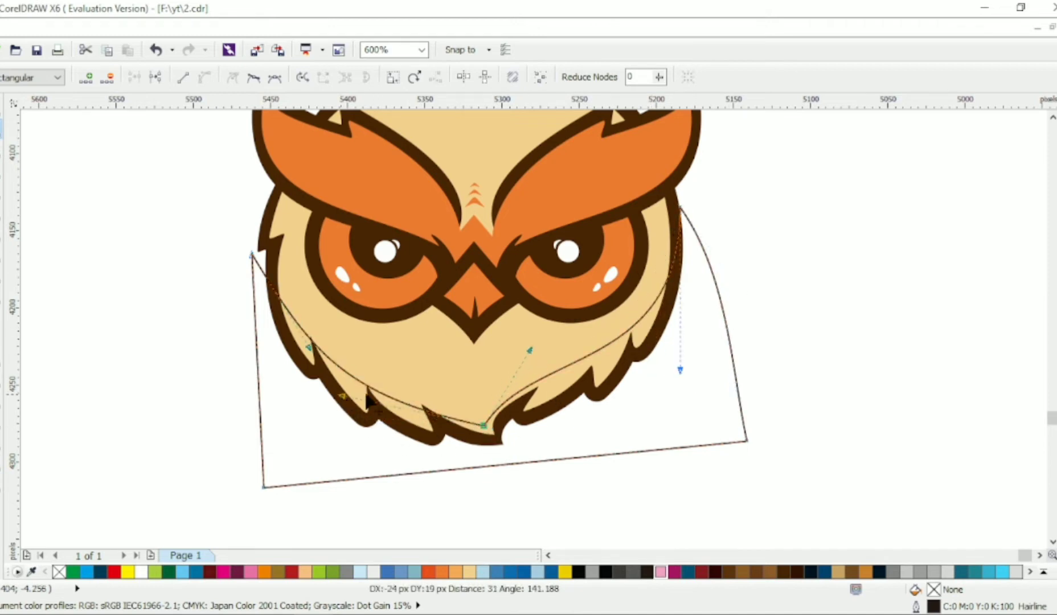
Step: Add nodes along the right half of the shape's upper edge and form two pointed fur notches
double_click(560, 370)
left_click(571, 363)
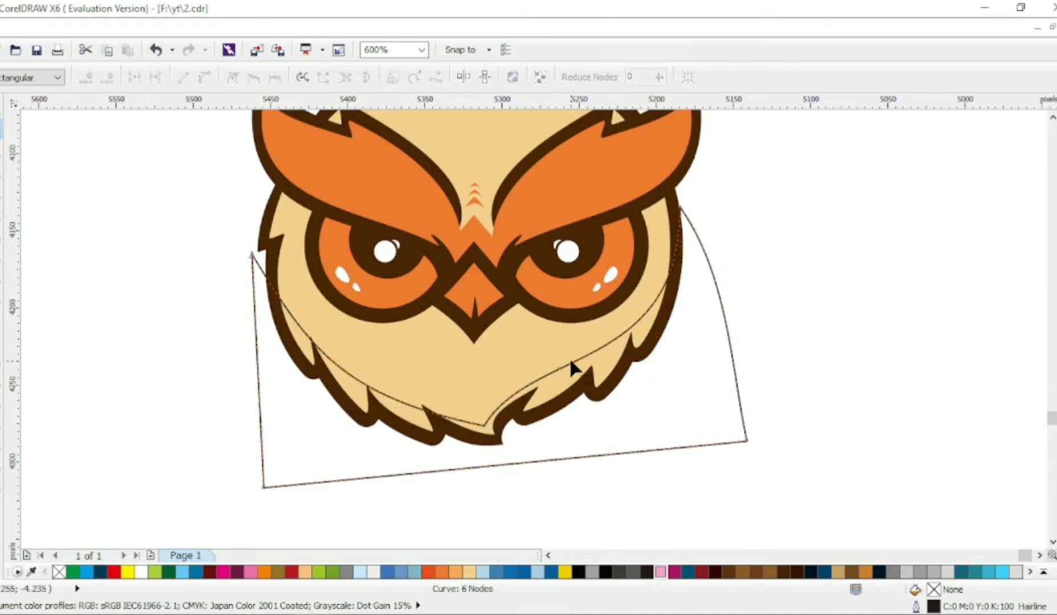
double_click(571, 364)
left_click_drag(570, 362, 550, 386)
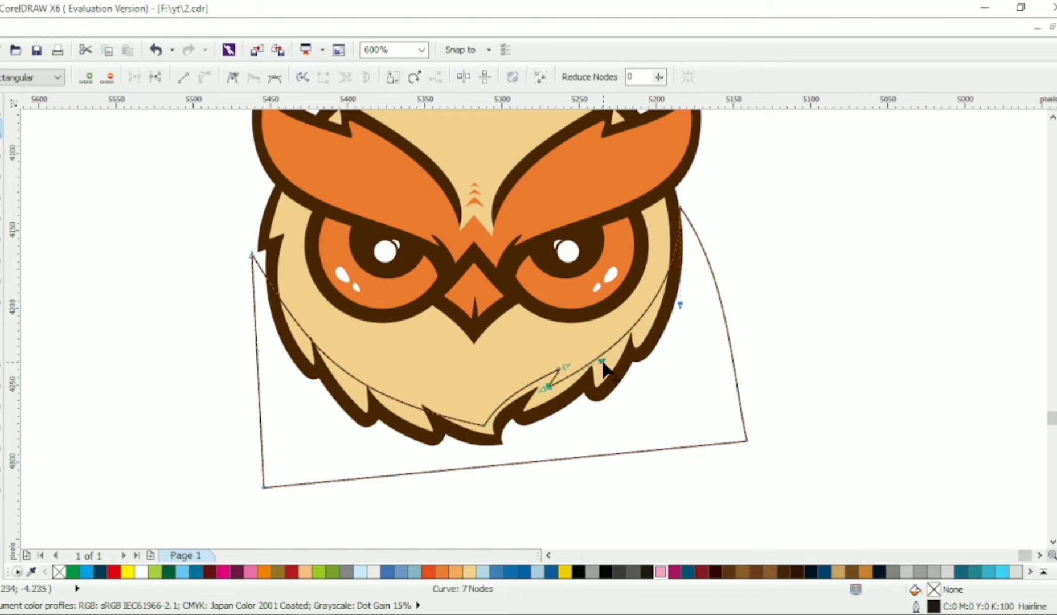
mouse_move(605, 362)
left_mouse_down()
mouse_move(644, 309)
mouse_move(605, 359)
left_mouse_up()
left_click(607, 347)
double_click(607, 347)
double_click(615, 341)
left_click_drag(643, 310, 651, 324)
Step: Add two pointed fur notches along the left half of the shape's upper edge
double_click(353, 377)
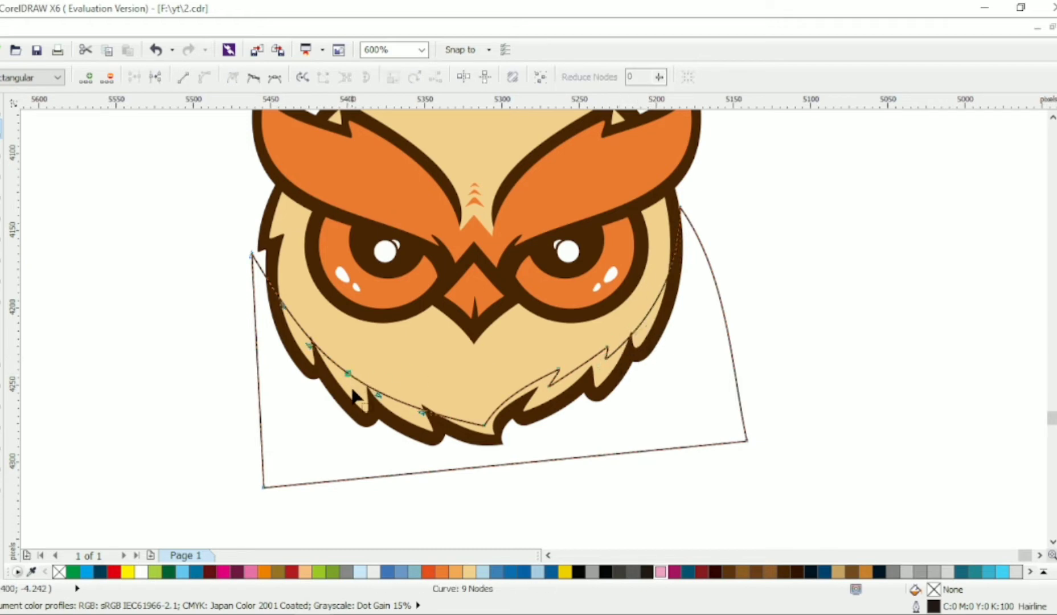
left_click_drag(354, 378, 346, 359)
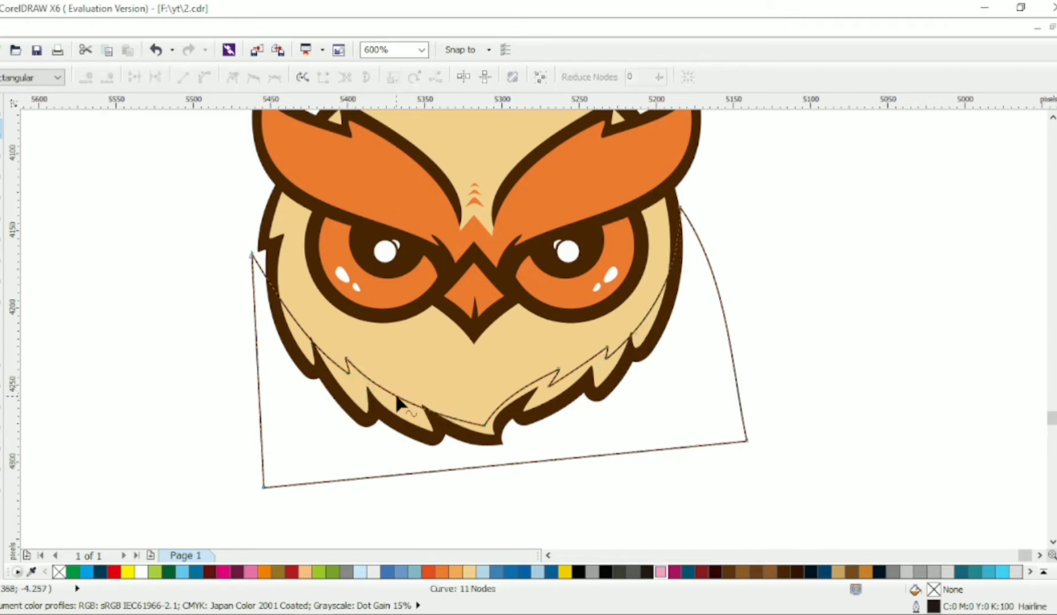
double_click(406, 407)
left_click_drag(406, 408, 392, 381)
Step: Intersect the drawn shape with the cream head, delete the drawn shape, and fill the resulting lower fur area orange
left_click(1, 111)
left_click(481, 188, "shift")
left_click(507, 77)
left_click(713, 278)
key("Delete")
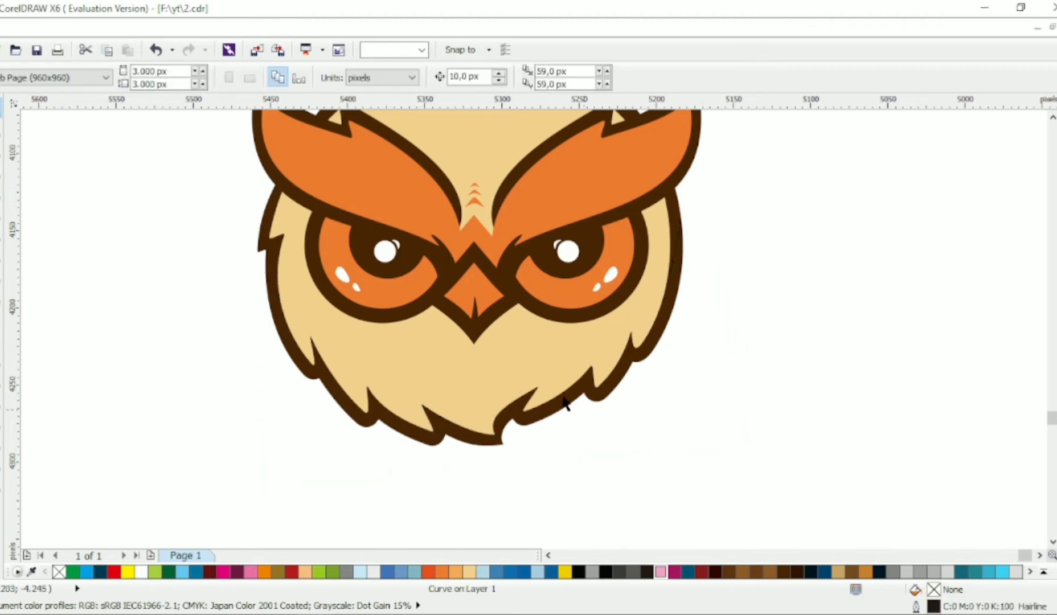
left_click(563, 393)
left_click(448, 573)
left_click(689, 422)
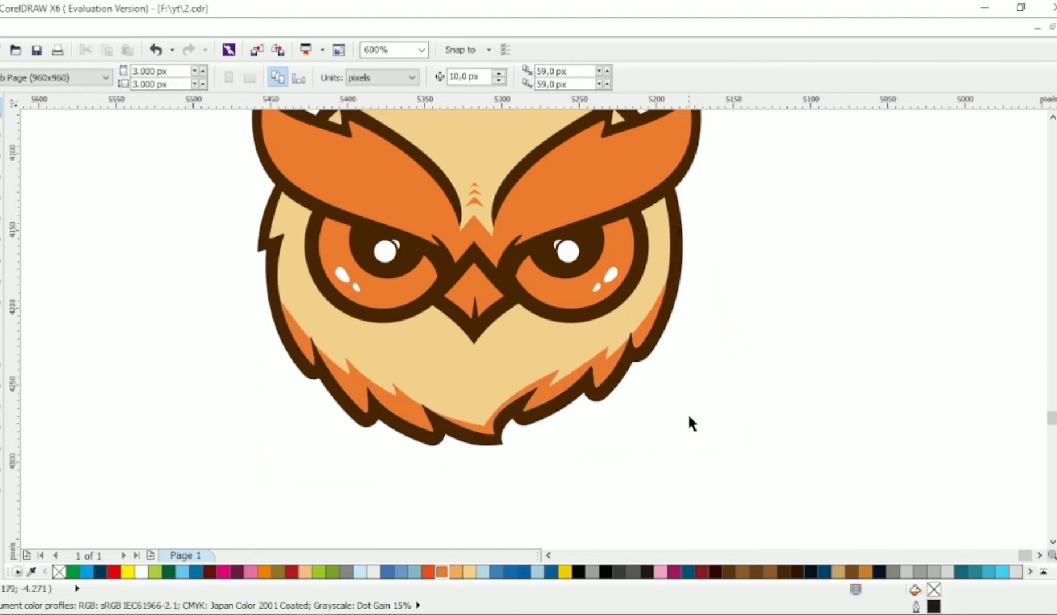
Step: Move the base node of the orange fur shading's inner left notch slightly down to deepen the notch
left_click(2, 145)
key("F10")
left_click(407, 409)
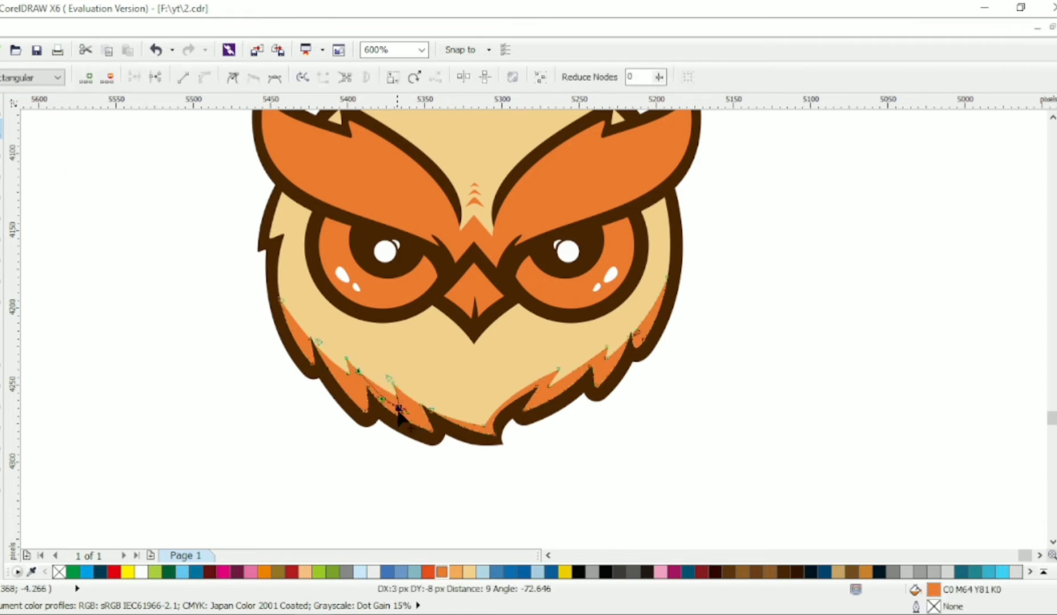
left_click(1, 113)
left_click(224, 256)
Step: Draw a closed six-node shape with a small notch across the left brow's upper half and convert its lines to curves
scroll(225, 256, "up", 3)
left_click(1, 193)
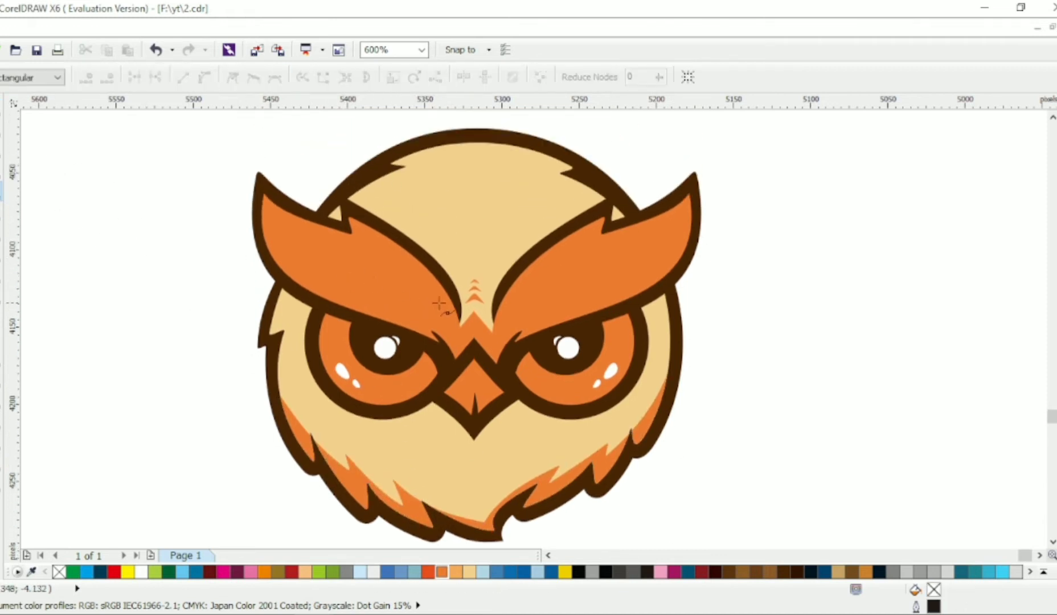
left_click(373, 243)
left_click(375, 256)
left_click(243, 171)
left_click(368, 147)
left_click(457, 170)
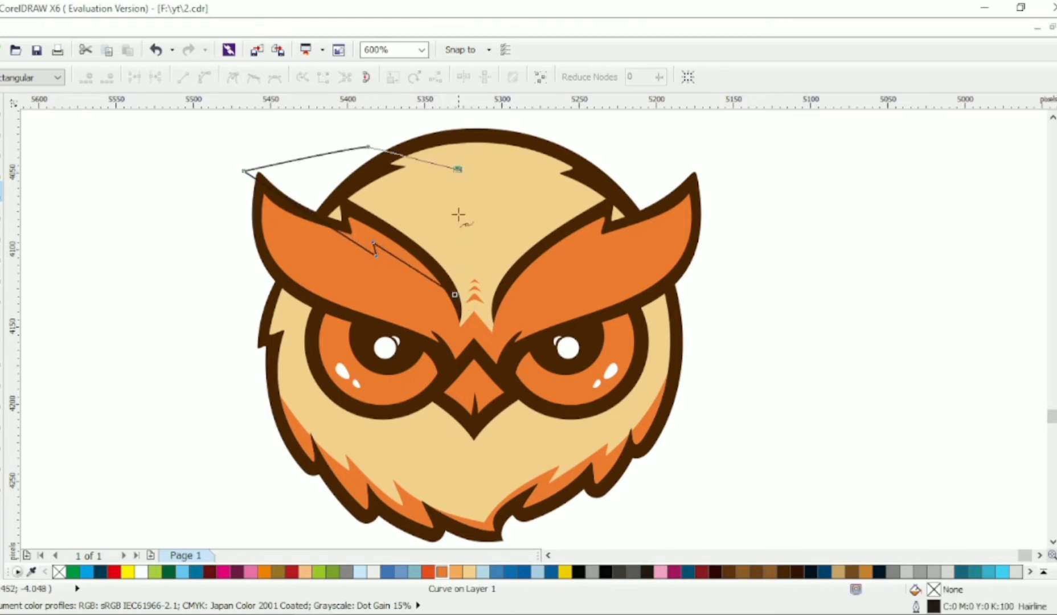
left_click(453, 284)
key("F10")
key("ctrl+a")
left_click(135, 78)
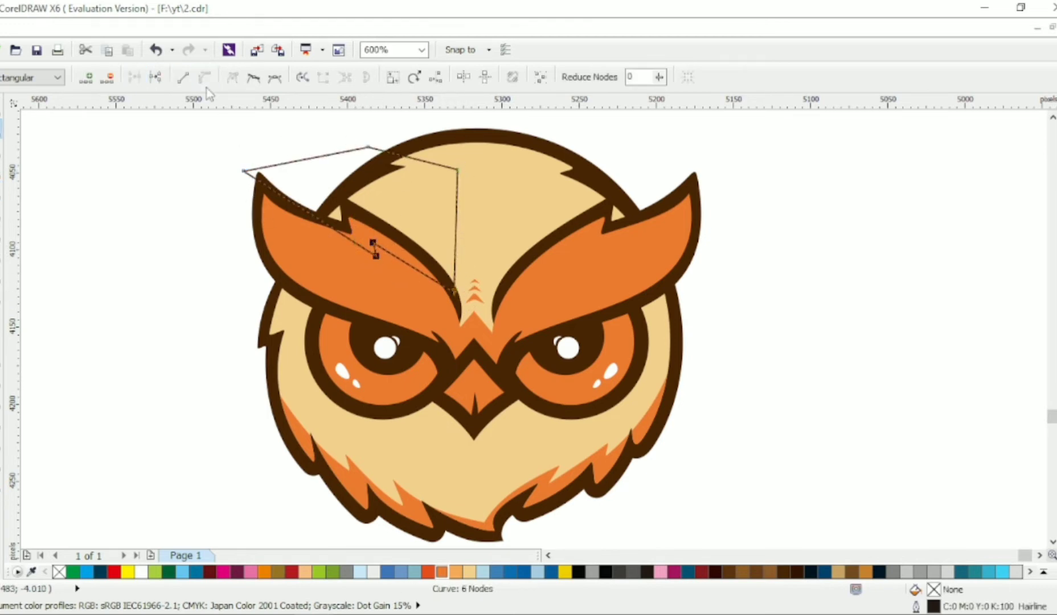
Step: Curve the brow shape's lower-left edge along the left brow and reposition its outer and inner corner nodes
left_click(269, 80)
left_click_drag(284, 200, 277, 236)
left_click_drag(244, 171, 258, 156)
left_click_drag(291, 221, 261, 236)
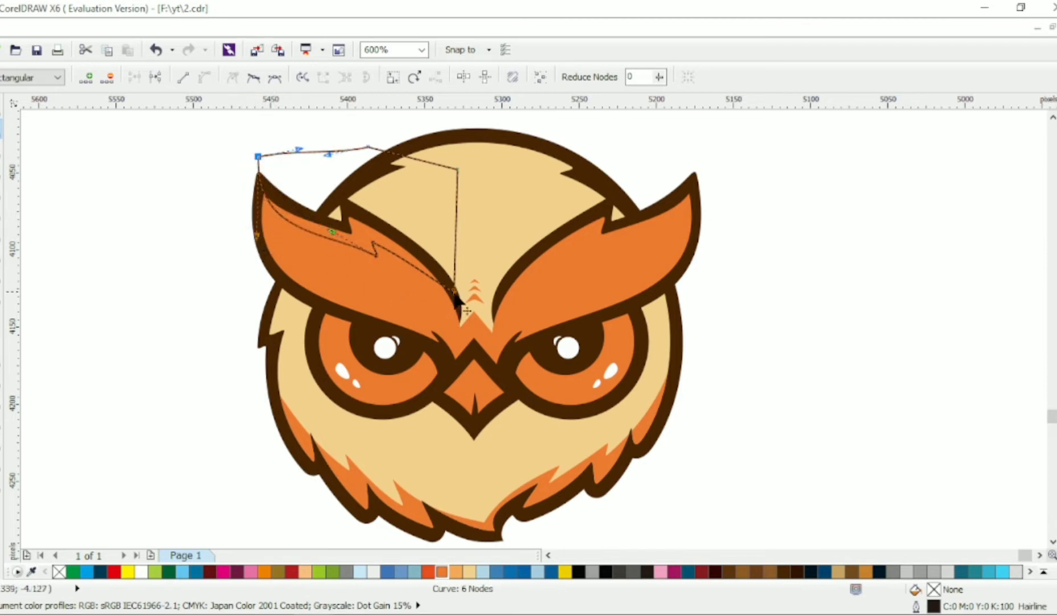
left_click_drag(455, 291, 437, 273)
Step: Duplicate the brow shape, mirror the copy horizontally and align it over the right brow
left_click(2, 107)
left_click_drag(316, 170, 578, 162)
right_click(578, 161)
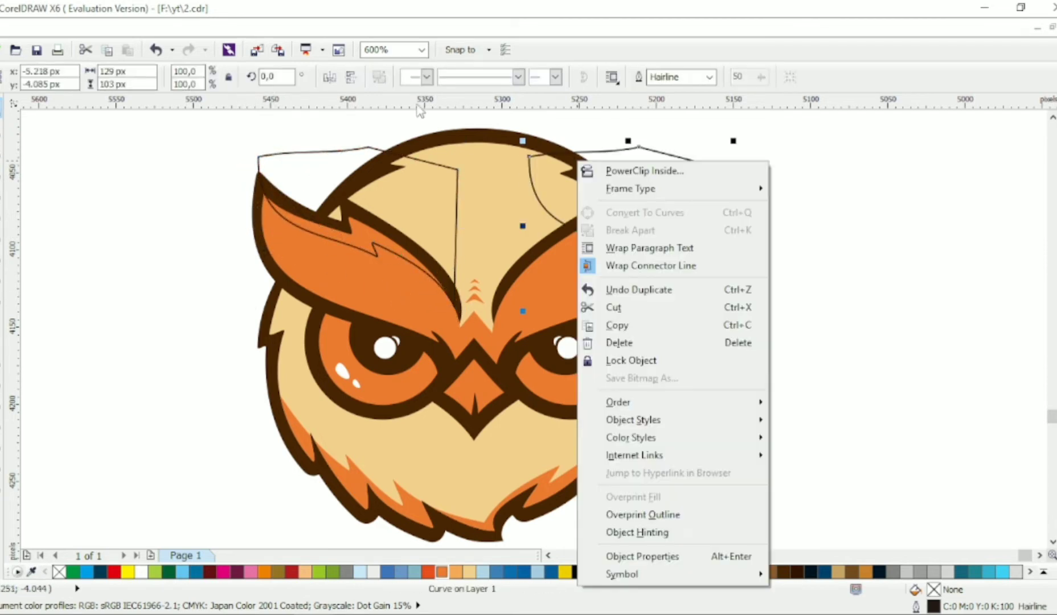
left_click(330, 76)
left_click_drag(642, 174, 611, 172)
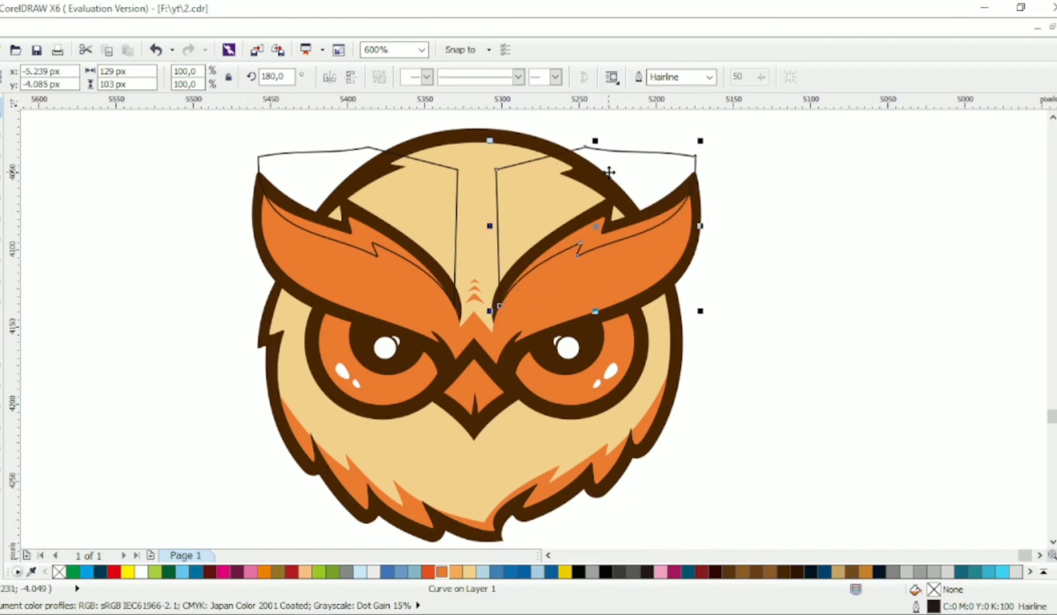
Step: Intersect each of the two drawn shapes with the orange brow beneath it
left_click(414, 144, "shift")
left_click(556, 125)
left_click(575, 150)
left_click(655, 251, "shift")
left_click(519, 77)
left_click(429, 163)
left_click(410, 262, "shift")
left_click(519, 77)
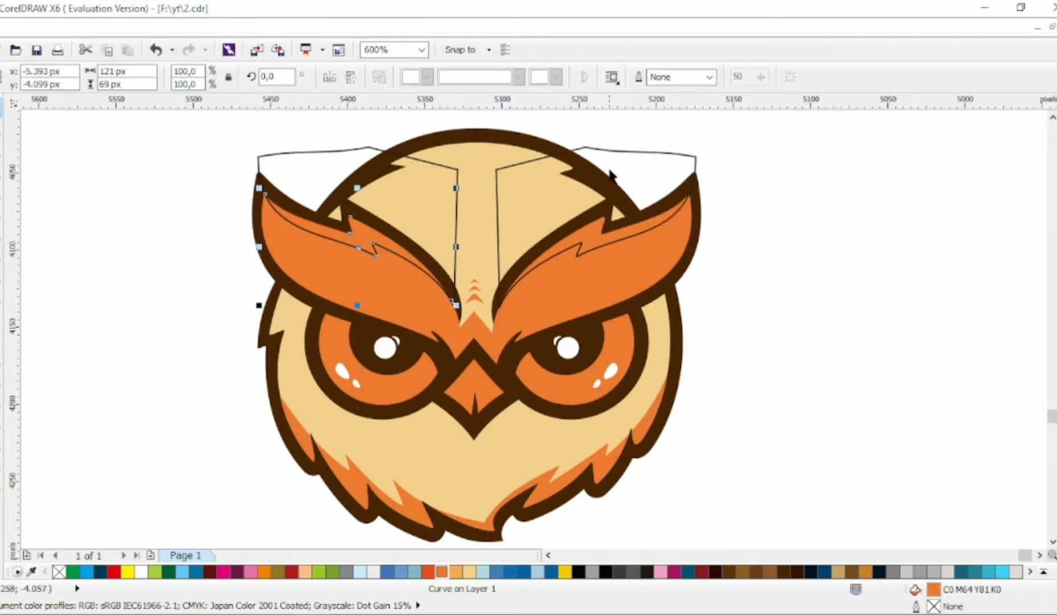
Step: Delete both drawn shapes and fill the upper areas of both brows with the cream sampled from the forehead
left_click(660, 161)
key("Delete")
left_click(358, 203)
key("Delete")
key("i")
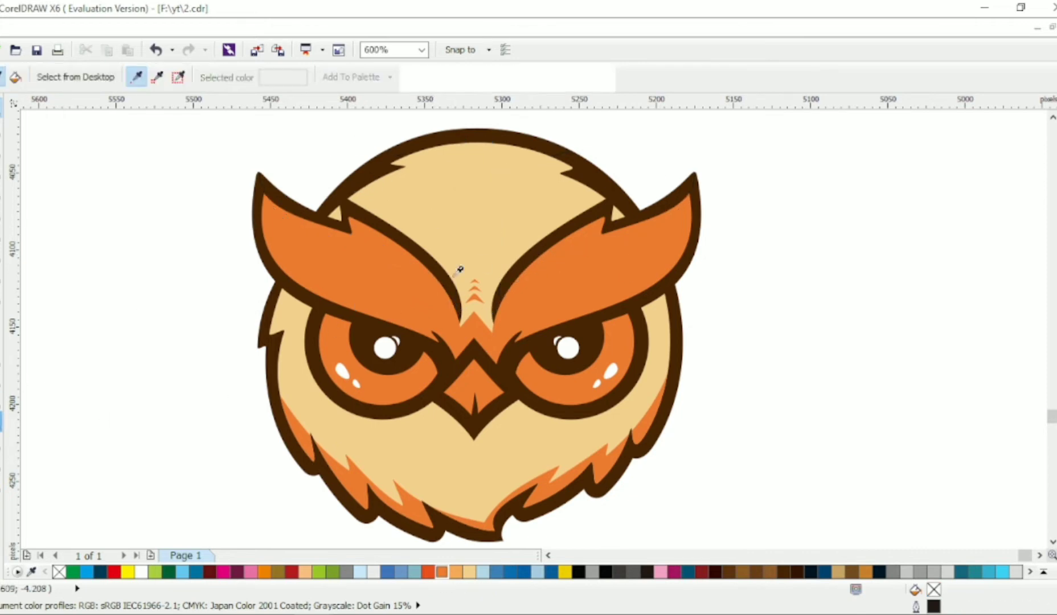
left_click(470, 256)
left_click(567, 245)
left_click(373, 246)
key("space")
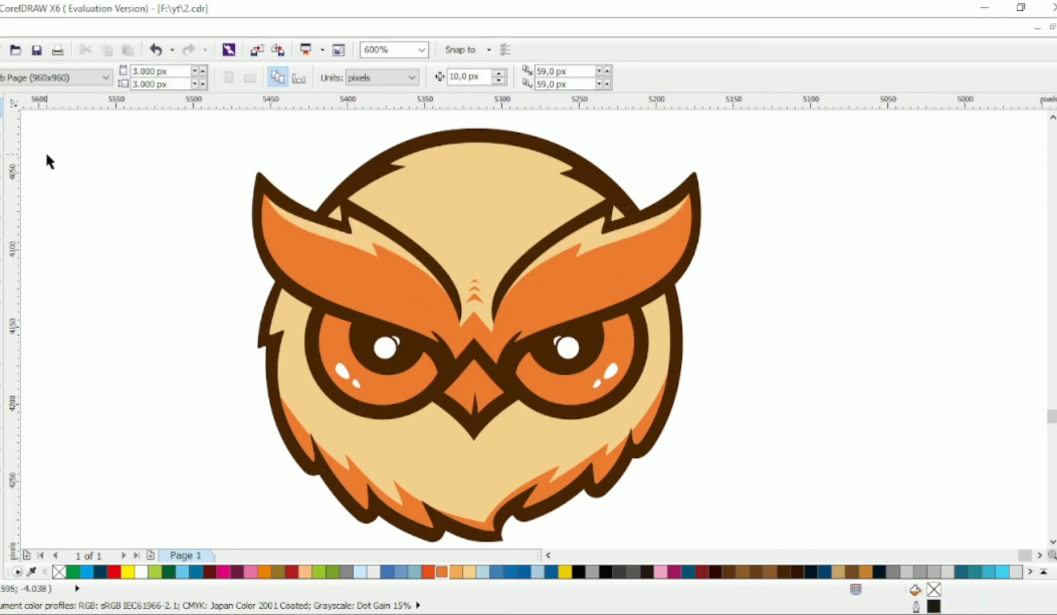
Step: Draw a closed two-node shape along the left brow's lower edge and curve its upper side to follow the brow
left_click(3, 191)
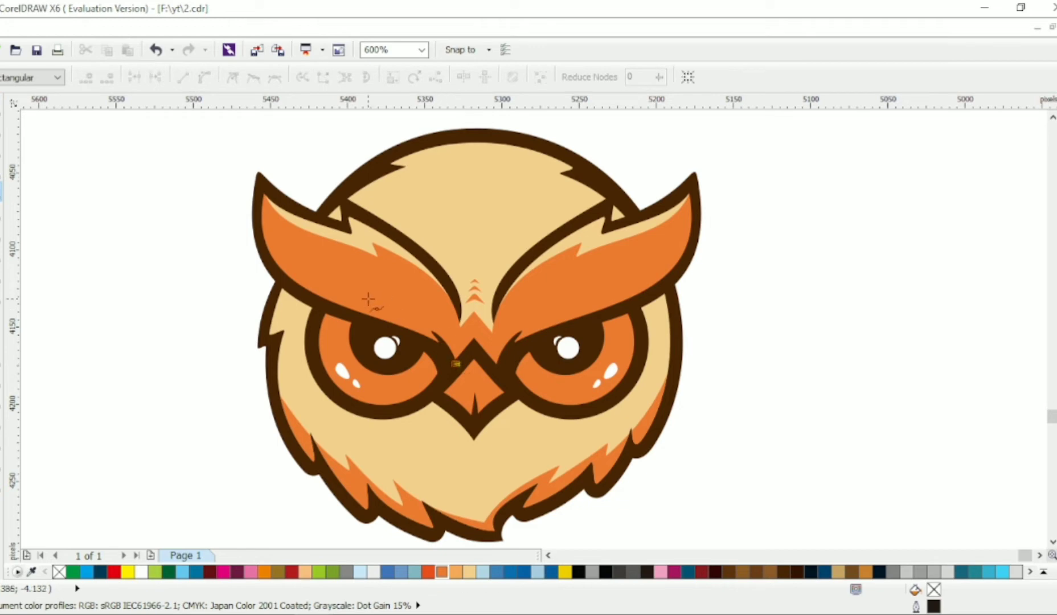
left_click(301, 292)
left_click(3, 128)
left_click_drag(184, 210, 478, 384)
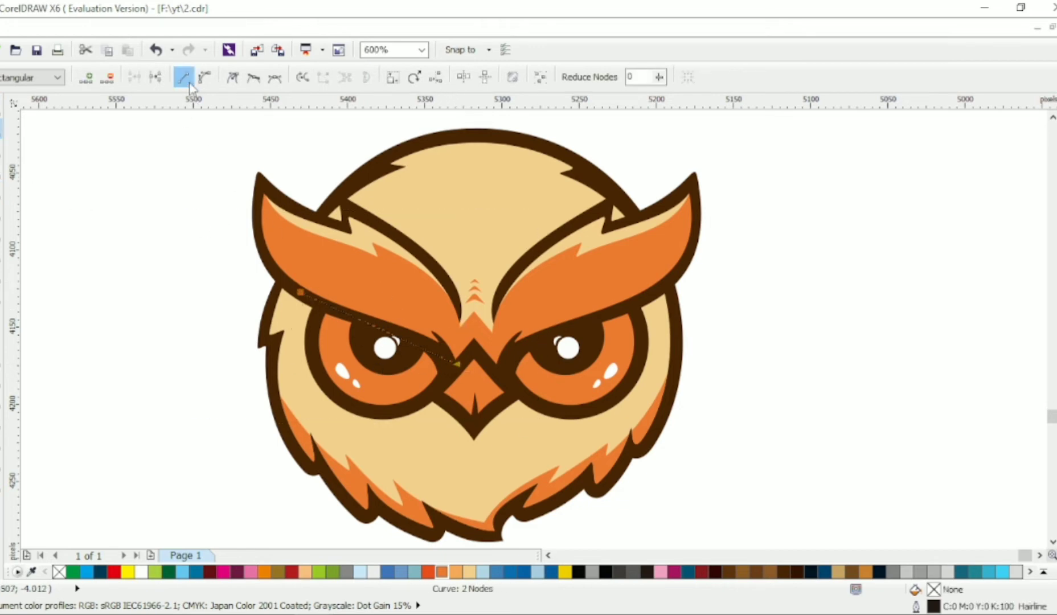
left_click(203, 78)
left_click_drag(386, 333, 416, 297)
left_click_drag(301, 292, 281, 279)
left_click_drag(358, 320, 355, 330)
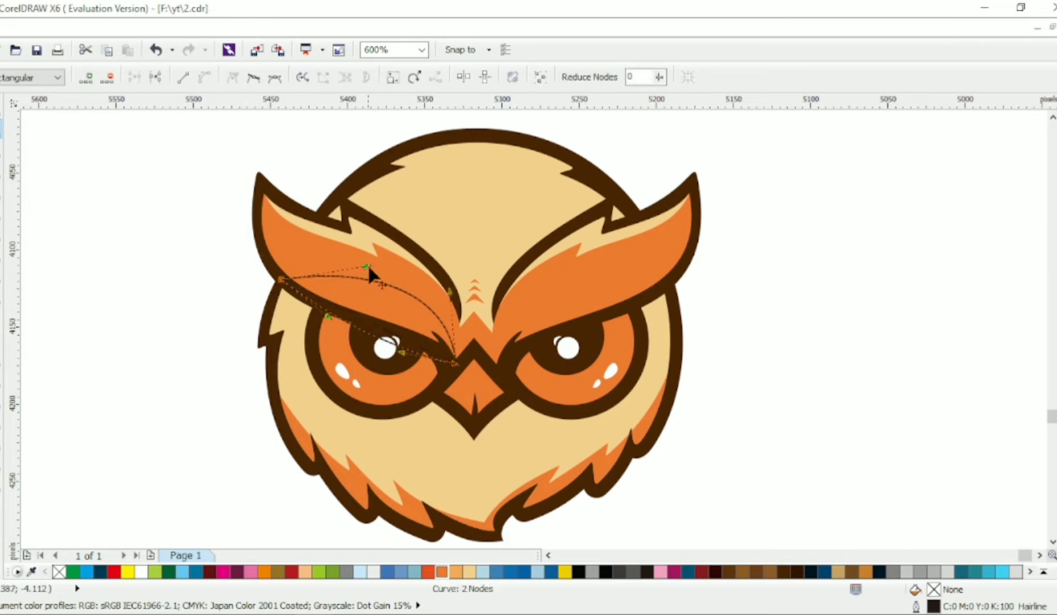
left_click_drag(368, 267, 464, 309)
Step: Place a mirrored copy of the shape on the right brow and intersect both shapes with their brows
key("space")
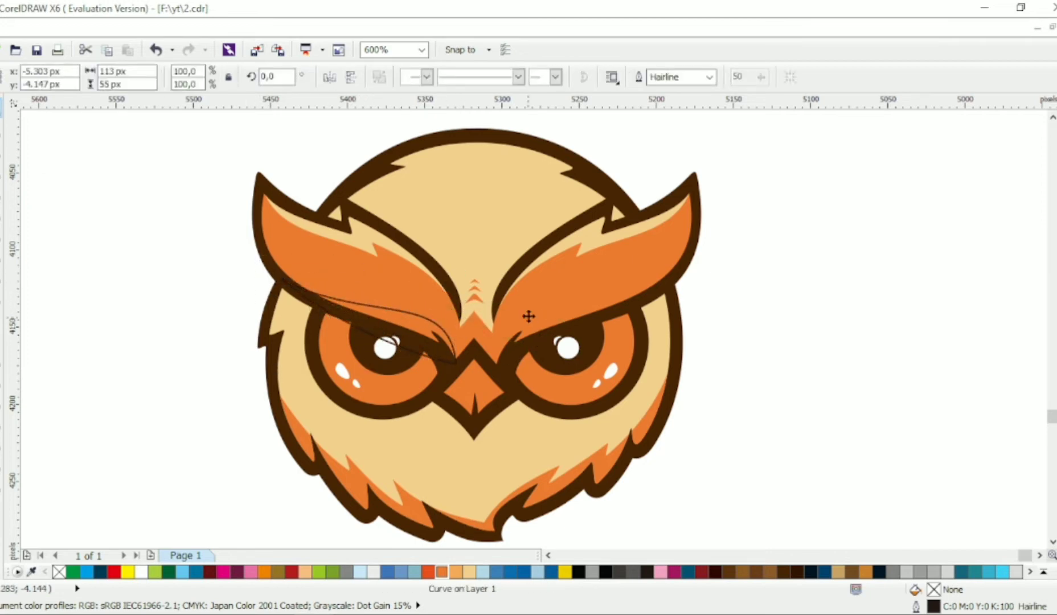
left_click(329, 76)
left_click_drag(604, 315, 598, 318)
left_click(532, 274, "shift")
left_click(519, 77)
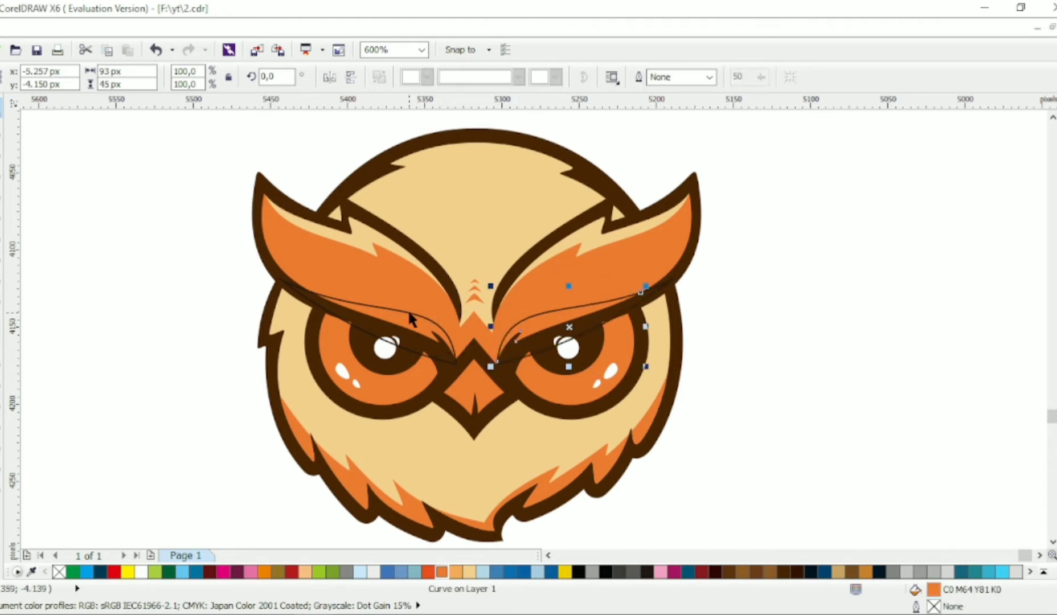
left_click(407, 310)
left_click(394, 278, "shift")
left_click(519, 77)
Step: Delete both drawn shapes and fill the lower shading of both brows red-orange (C0 M82 Y91 K0)
left_click(523, 359)
left_click(442, 361, "shift")
key("Delete")
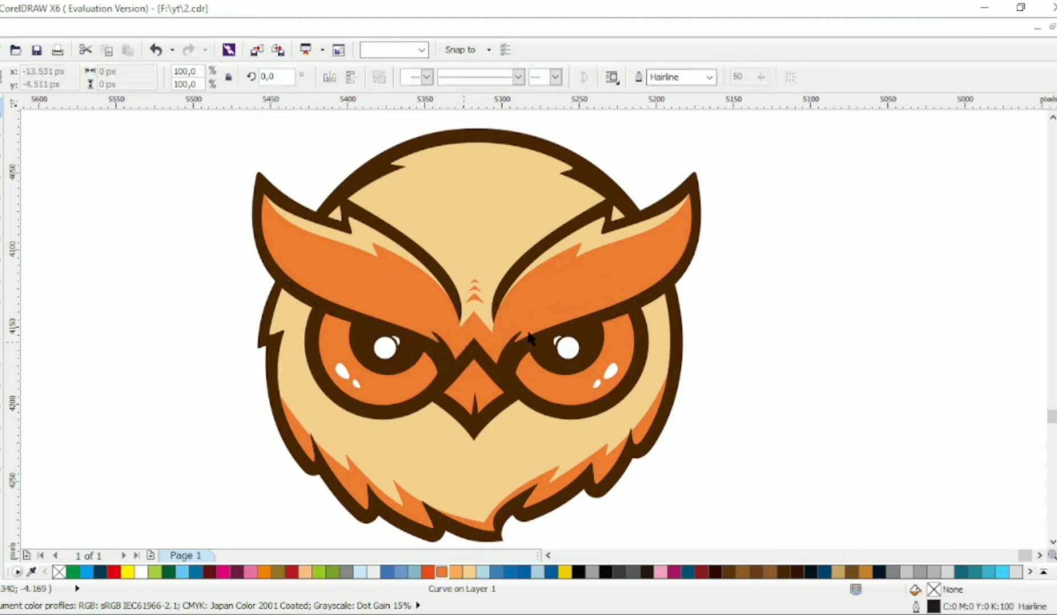
left_click(527, 329)
left_click(428, 571)
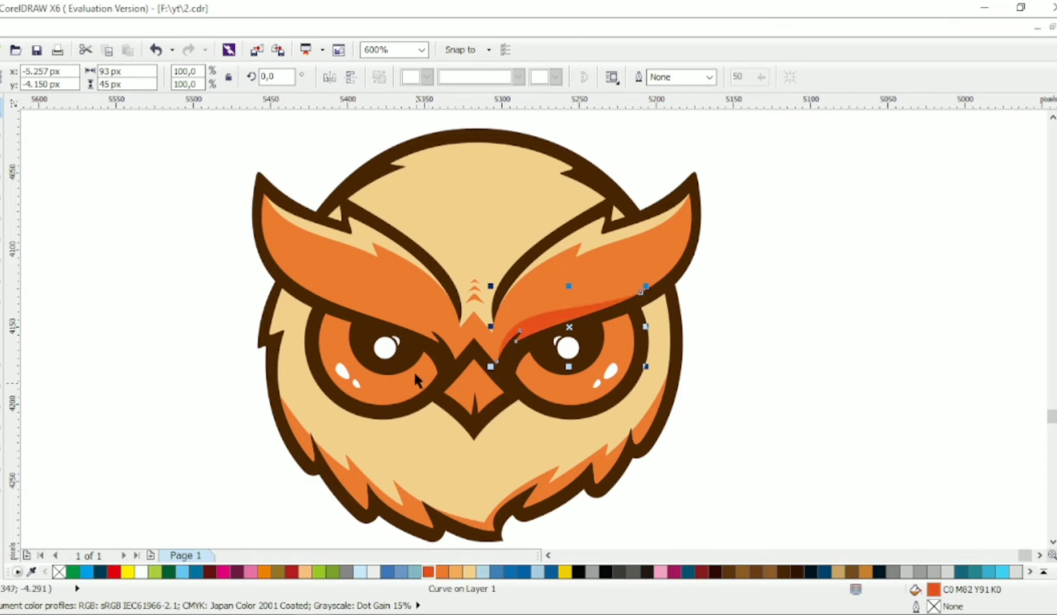
left_click(425, 339)
left_click(431, 572)
left_click(797, 359)
Step: Set up a lowered copy of the orange beak, 51 px wide and 35 px high
scroll(481, 405, "down", 1)
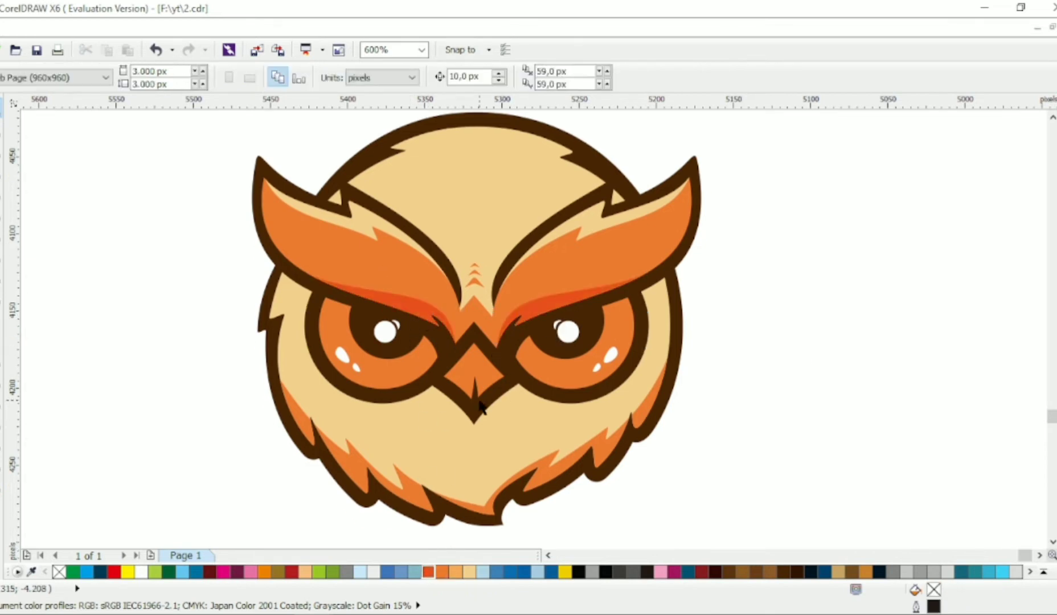
left_click(509, 386)
scroll(482, 370, "up", 1)
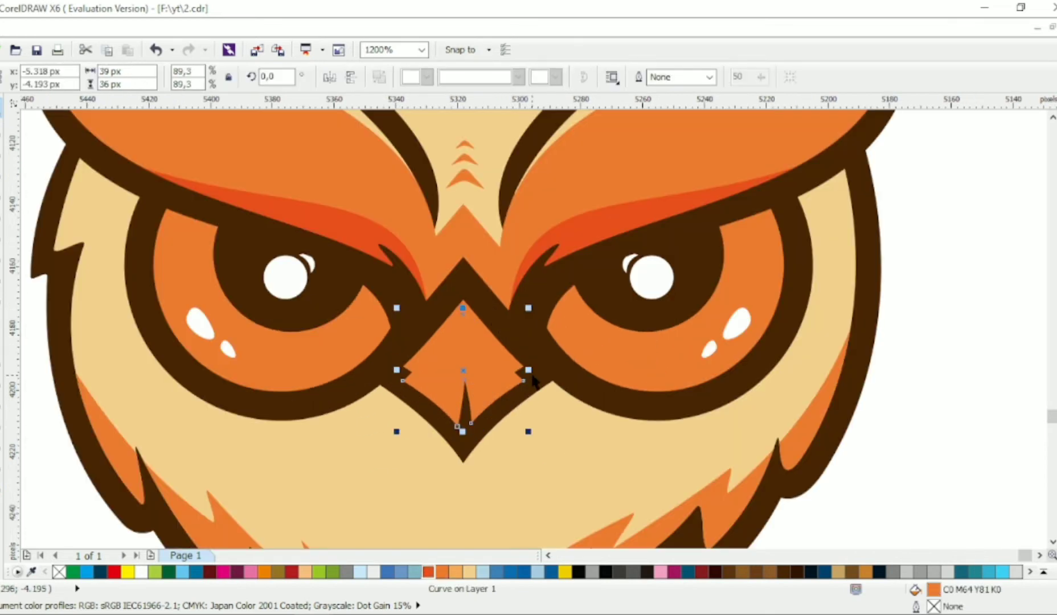
key("Up")
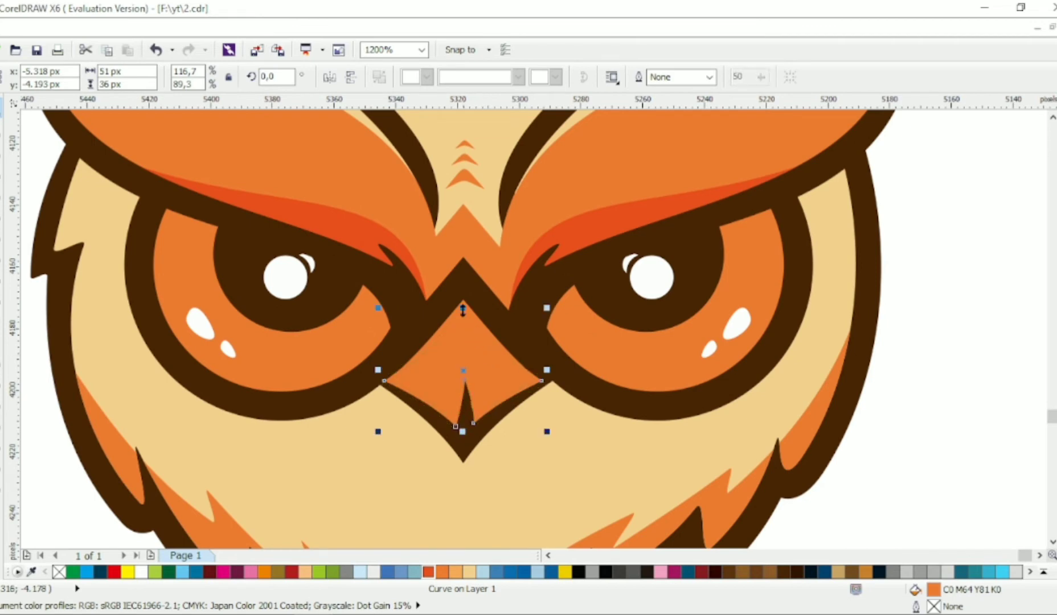
left_click_drag(463, 309, 463, 314)
key("Up")
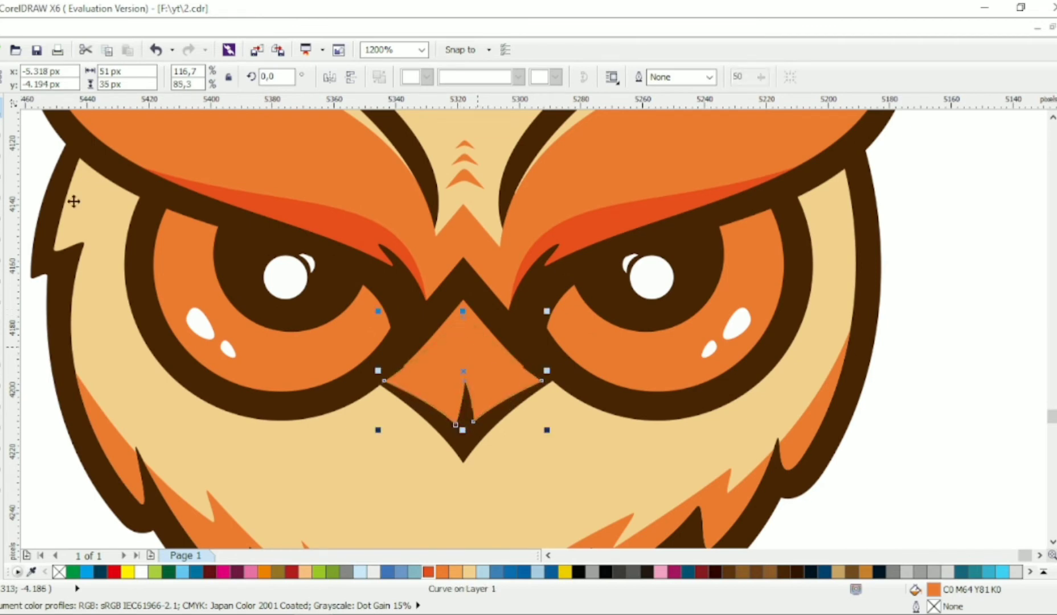
Step: Remove the slit from the beak copy, stretch it to the beak's lower tip, and make the inner beak red-orange
key("F10")
double_click(455, 425)
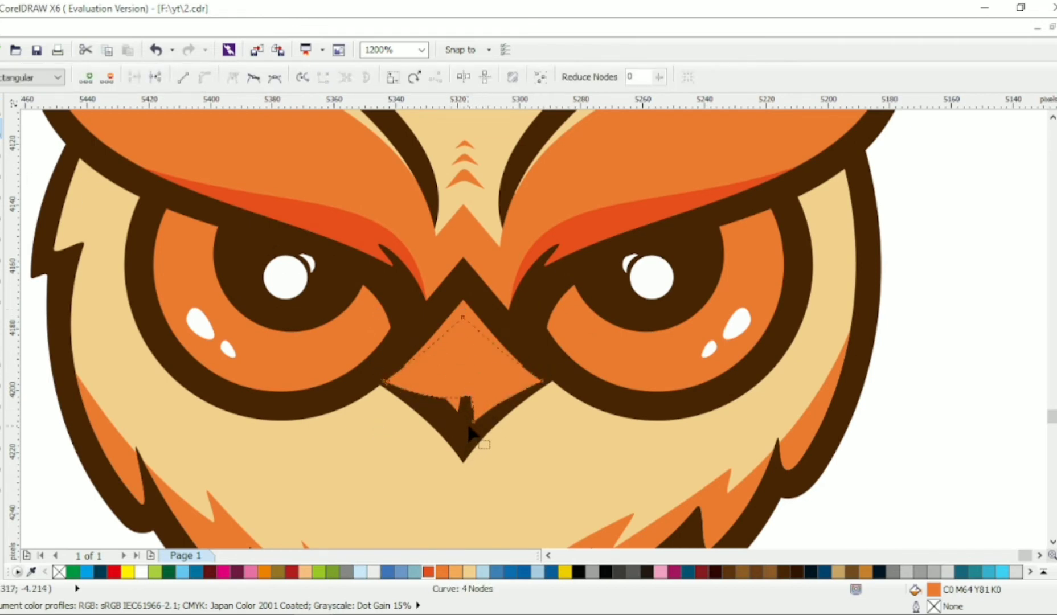
left_click_drag(472, 423, 466, 446)
left_click_drag(465, 401, 464, 441)
key("space")
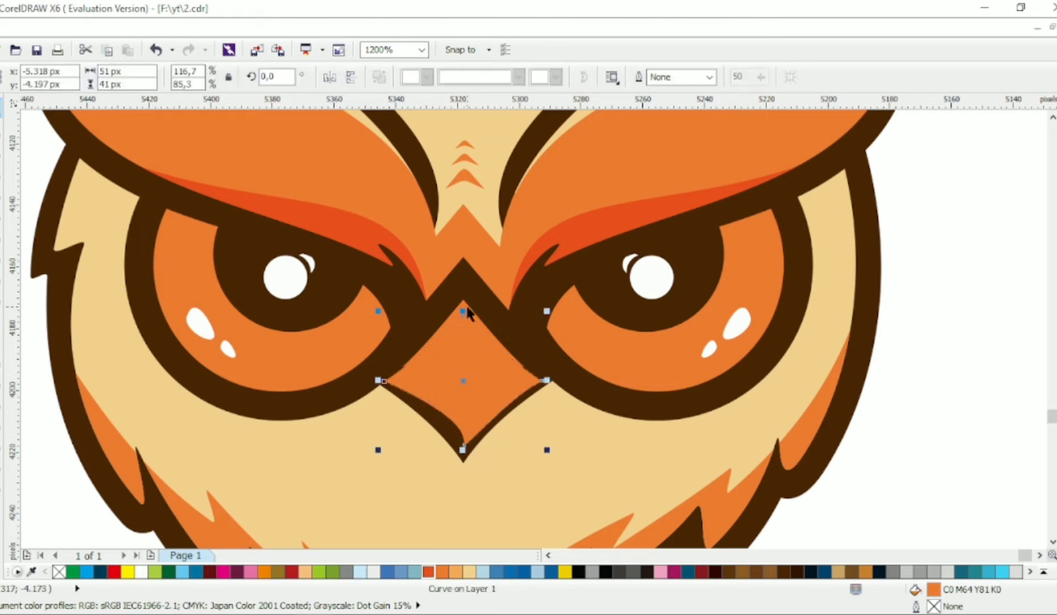
key("Escape")
scroll(476, 385, "down", 1)
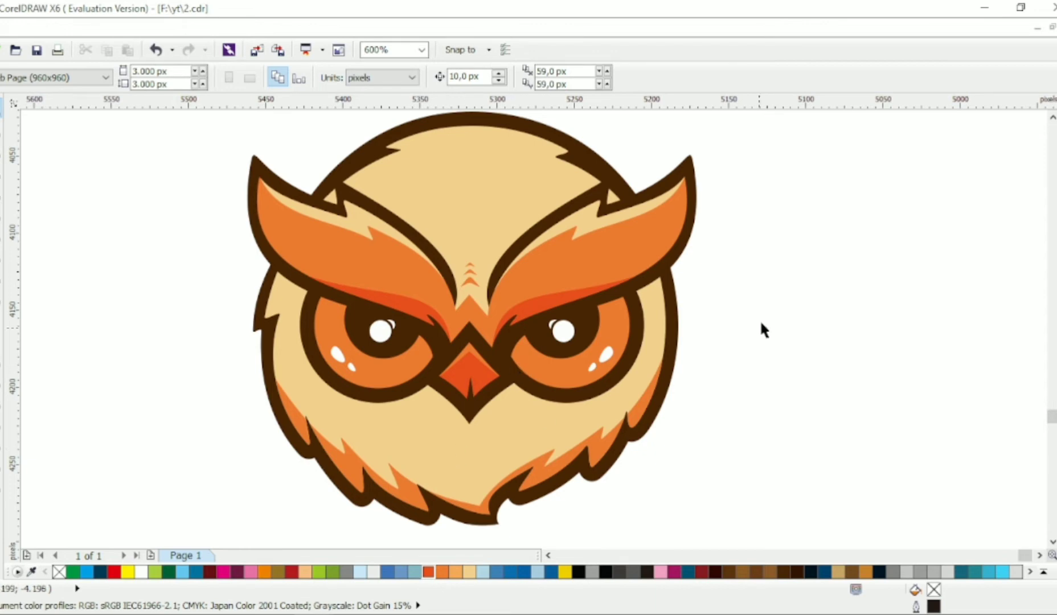
Step: Mirror the left pupil's two white highlights horizontally so the small crescent matches the right eye
left_click(380, 333)
scroll(382, 327, "up", 1)
left_click(395, 315, "shift")
left_click(329, 78)
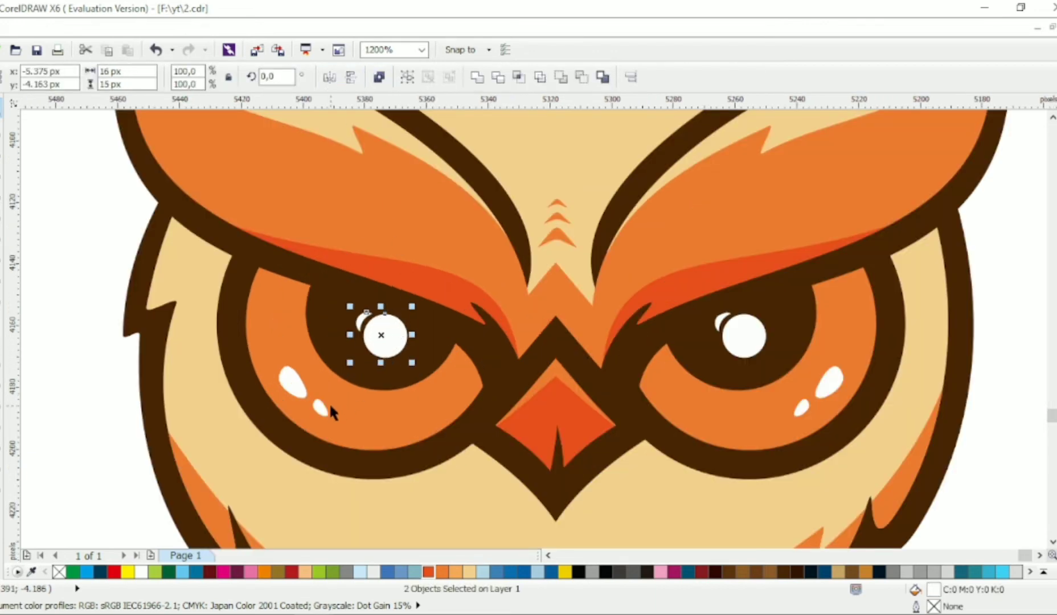
scroll(452, 343, "down", 1)
left_click(757, 331)
scroll(752, 334, "down", 2)
scroll(640, 313, "down", 1)
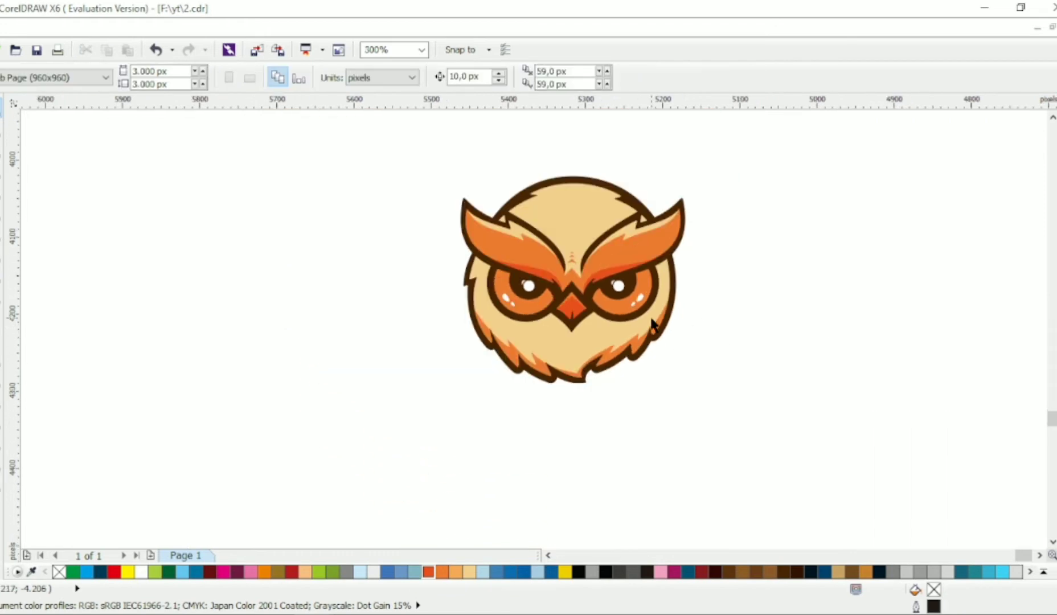
Step: Draw a closed three-node body shape, about 207 by 219 px, from the lower head toward the lower right and curve its long sides
key("alt+Right")
left_click(1, 191)
key("alt+Down")
left_click(689, 447)
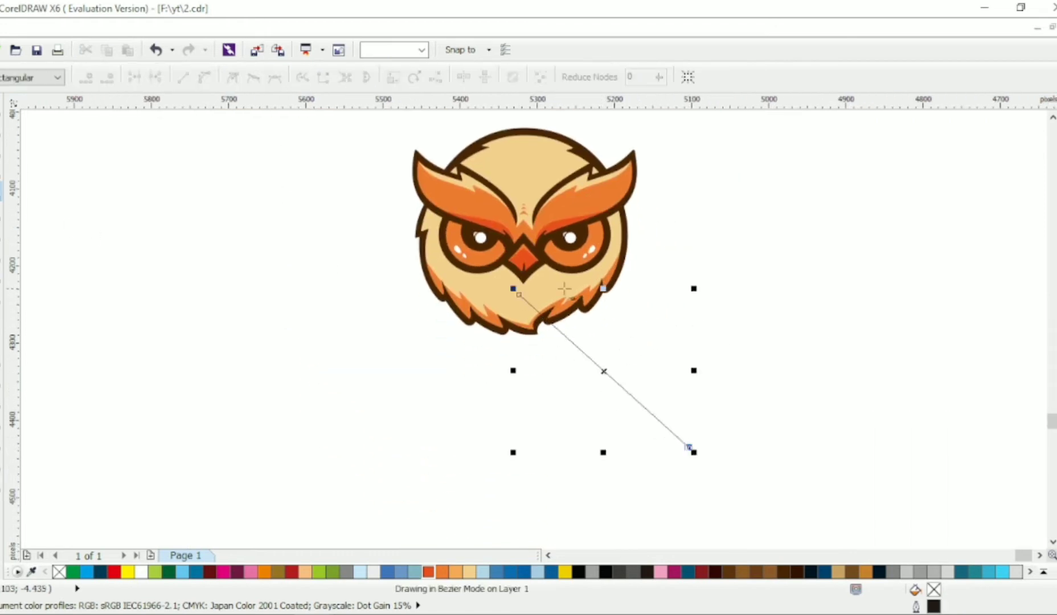
left_click(555, 276)
left_click(204, 77)
left_click_drag(610, 374, 658, 326)
left_click_drag(555, 276, 577, 267)
left_click_drag(689, 337, 697, 365)
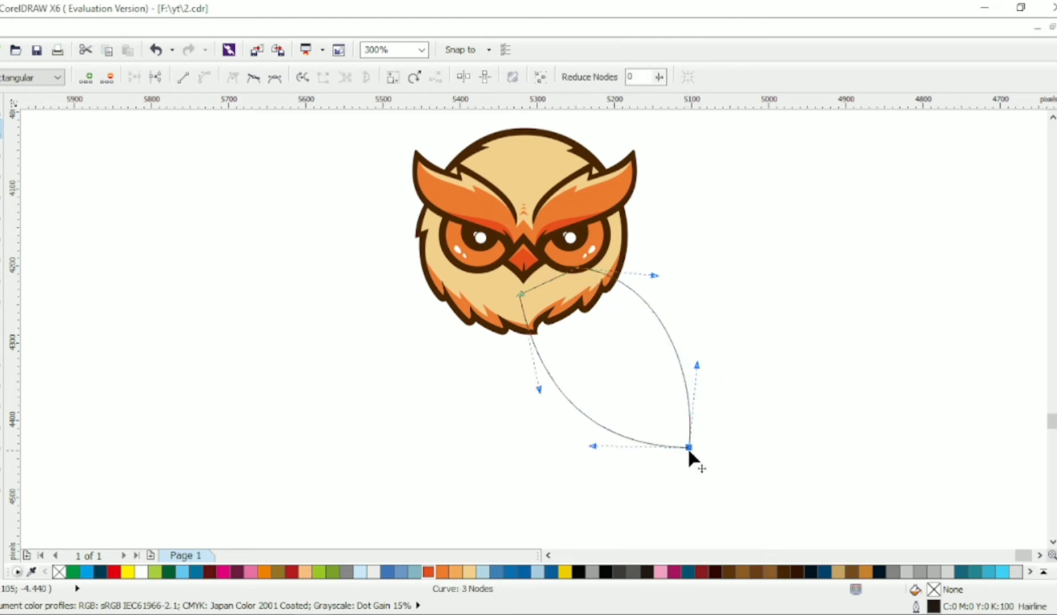
left_click_drag(689, 447, 679, 436)
Step: Add two pointed feather notches along the body shape's lower-left edge
left_click_drag(539, 388, 555, 362)
left_click(556, 391)
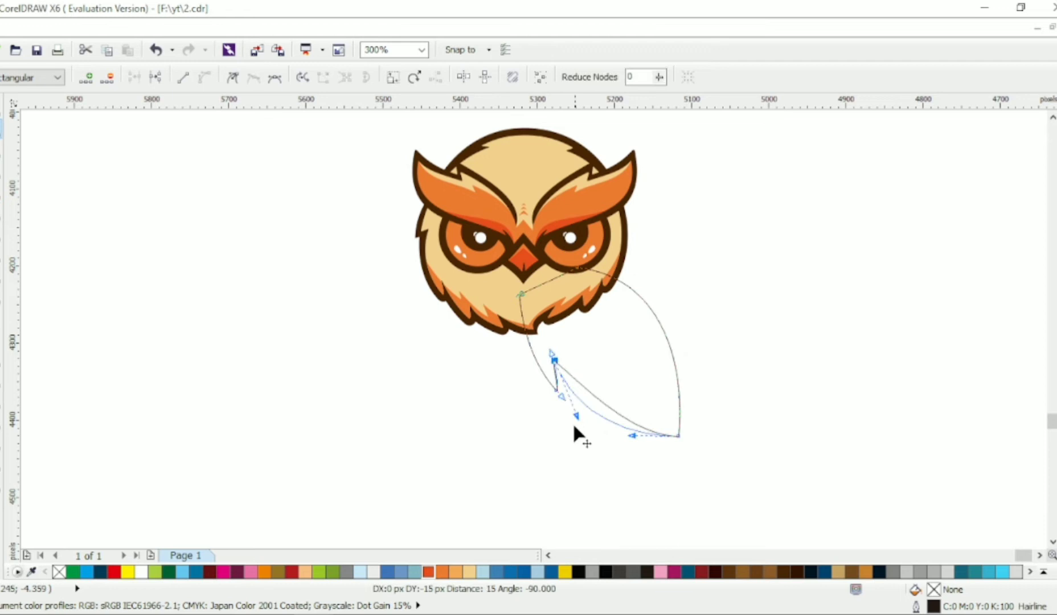
double_click(606, 422)
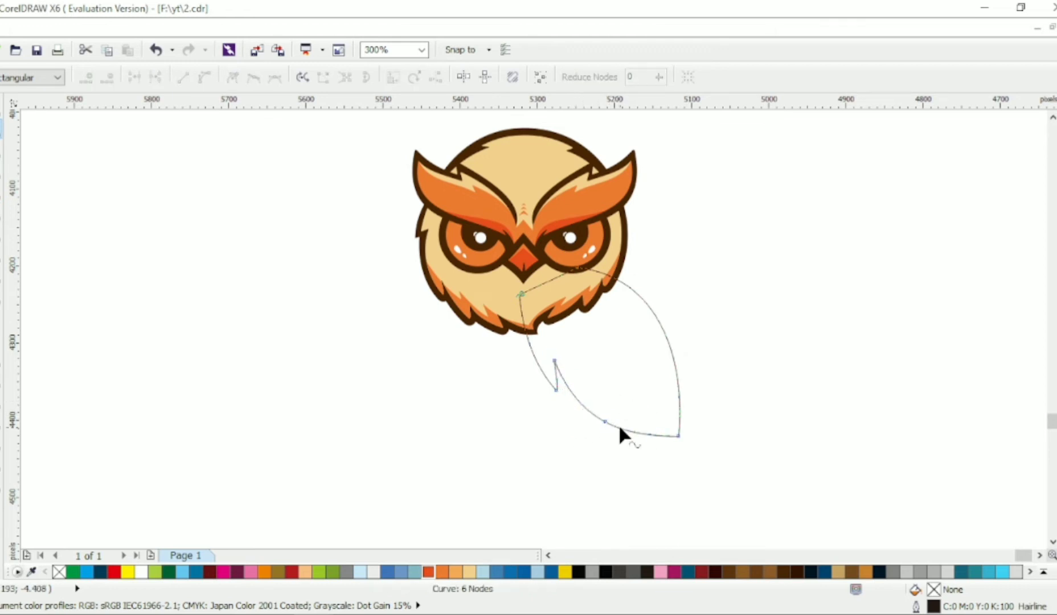
double_click(620, 427)
mouse_move(619, 427)
left_mouse_down()
mouse_move(601, 392)
mouse_move(622, 421)
mouse_move(610, 414)
left_mouse_up()
left_click(655, 392)
left_click(677, 396)
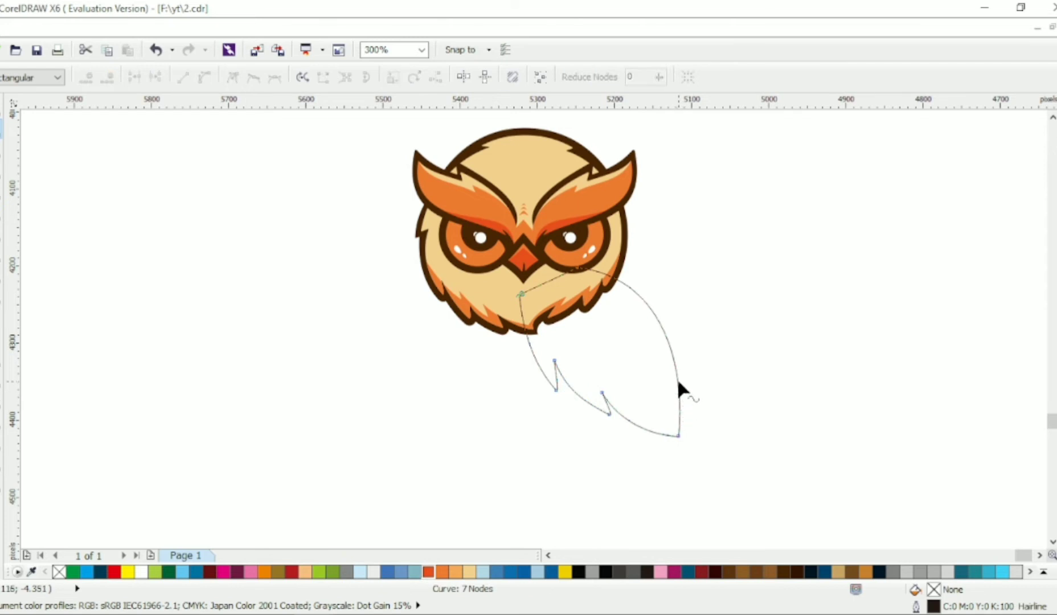
Step: Add one pointed feather notch on the body shape's right edge above its tip
left_click(678, 382)
double_click(678, 383)
left_click_drag(678, 383, 660, 369)
left_click(654, 352)
left_click(569, 316)
key("space")
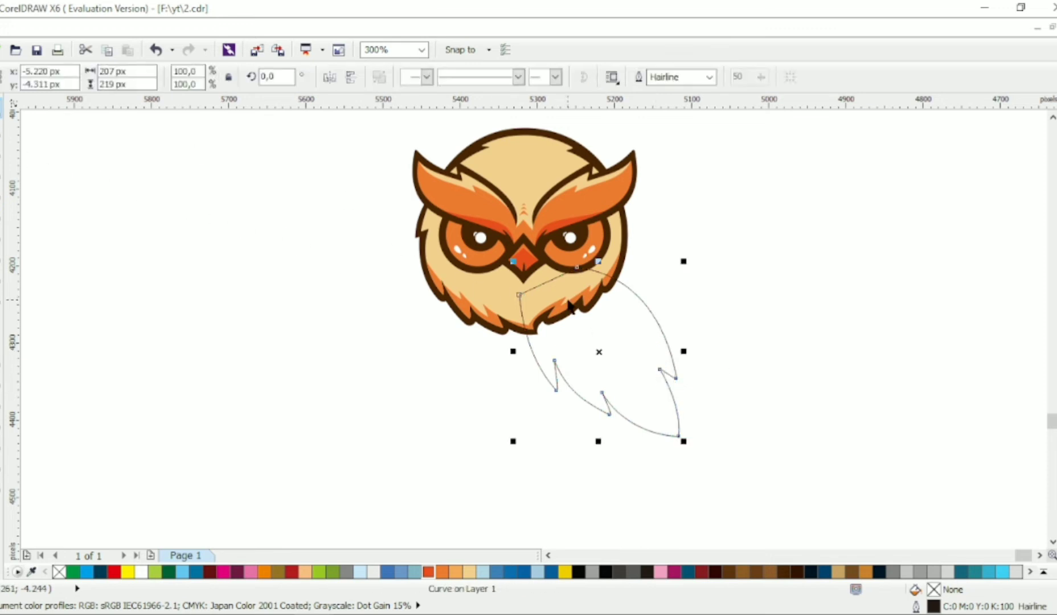
Step: Place the body shape behind the owl head and fill it red-orange (C0 M82 Y91 K0) with no outline
right_click(536, 298)
left_click(809, 282)
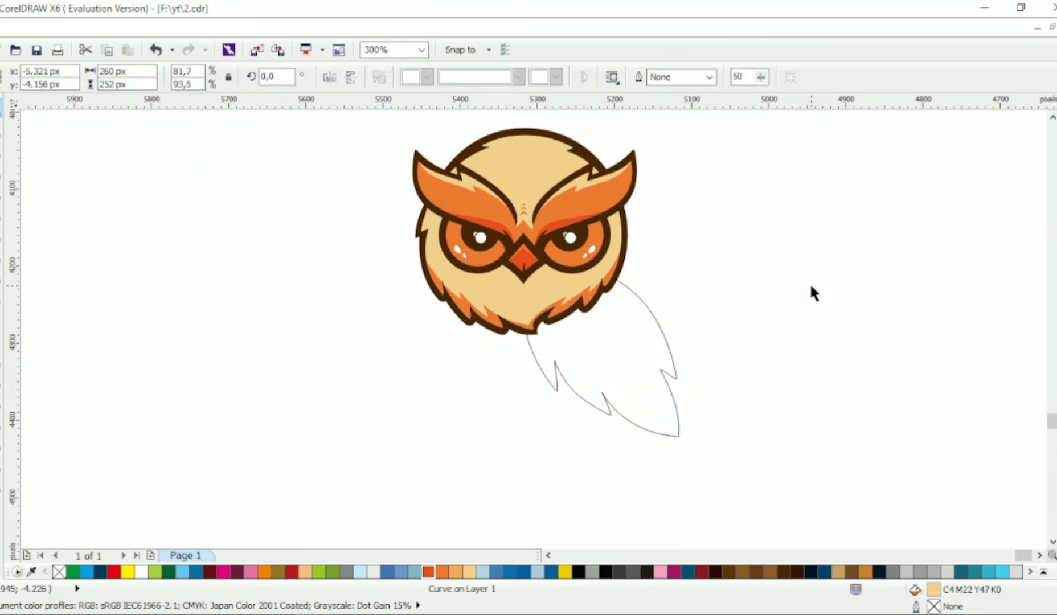
left_click(810, 282)
left_click(613, 356)
left_click(428, 571)
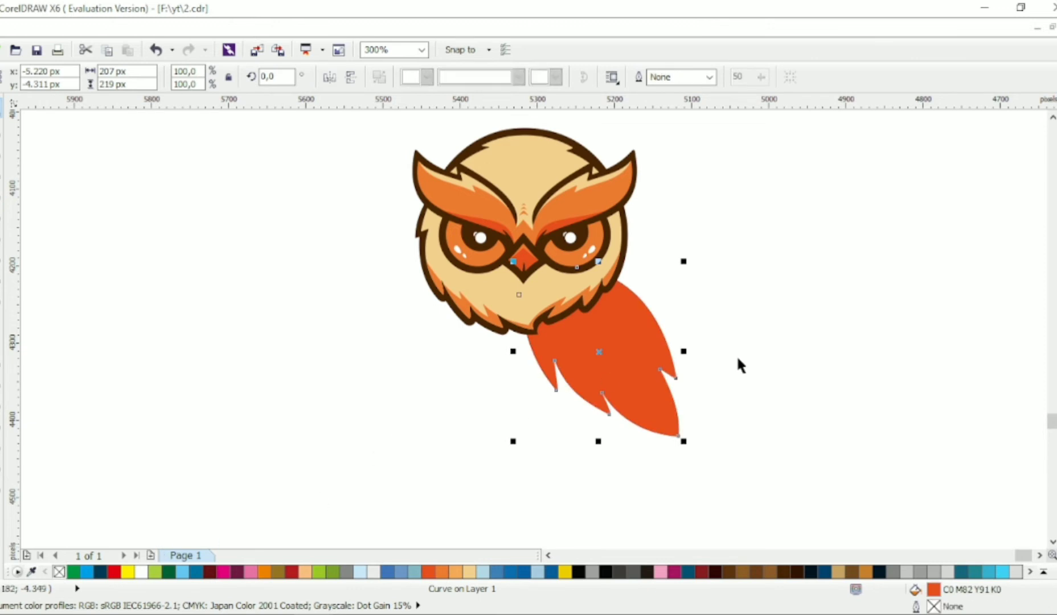
Step: Add a one-step outside contour with a 10 px offset around the body shape
left_click(2, 400)
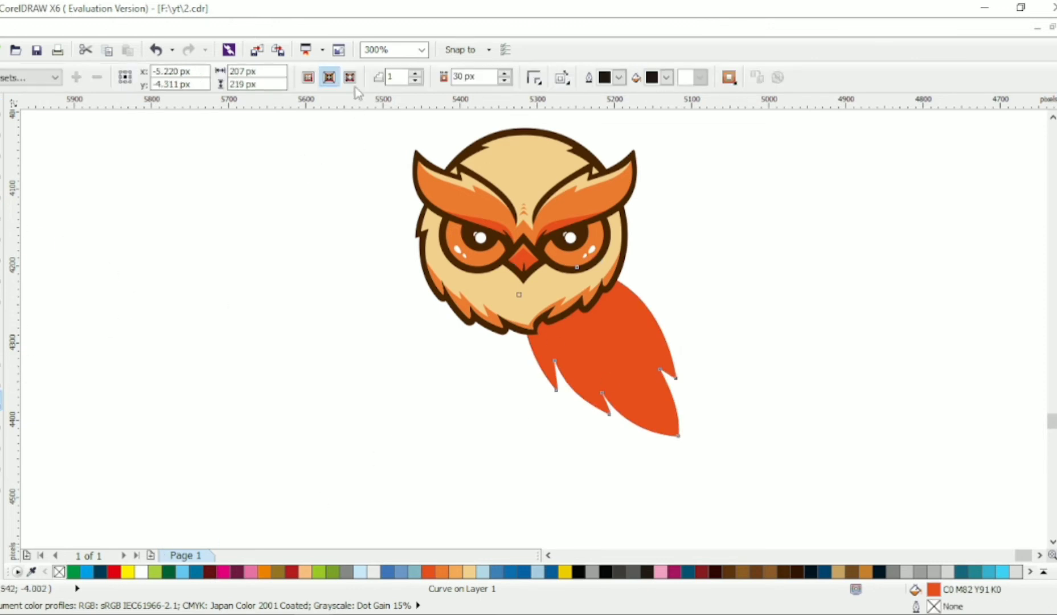
left_click(350, 77)
double_click(459, 76)
type("10")
key("Return")
left_click(3, 104)
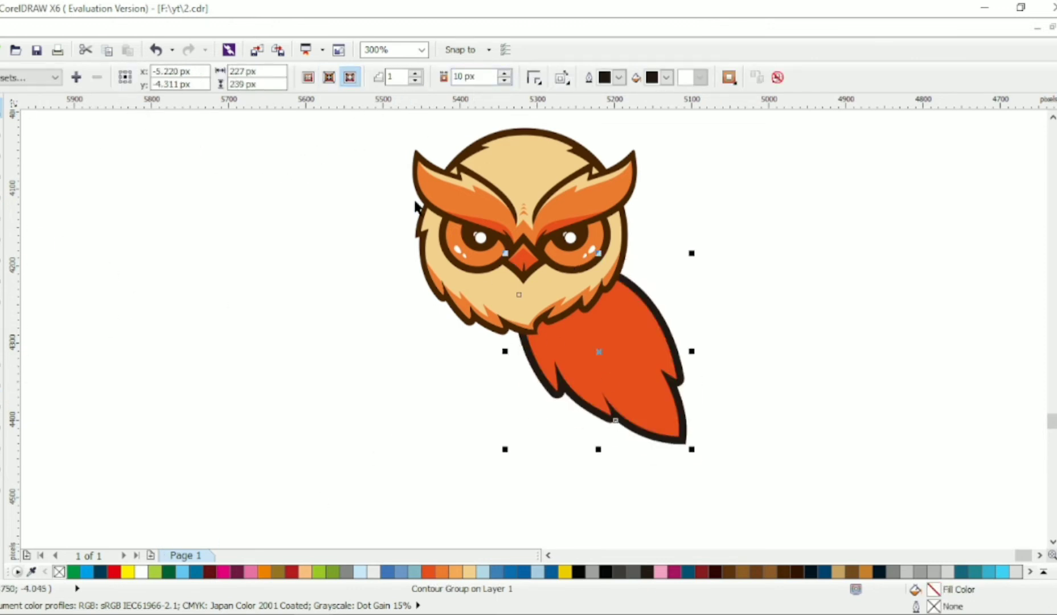
Step: Break the contour apart from the body shape and fill it dark brown (#482405)
key("ctrl+k")
left_click(712, 240)
left_click(676, 354)
left_click(784, 571)
left_click(721, 382)
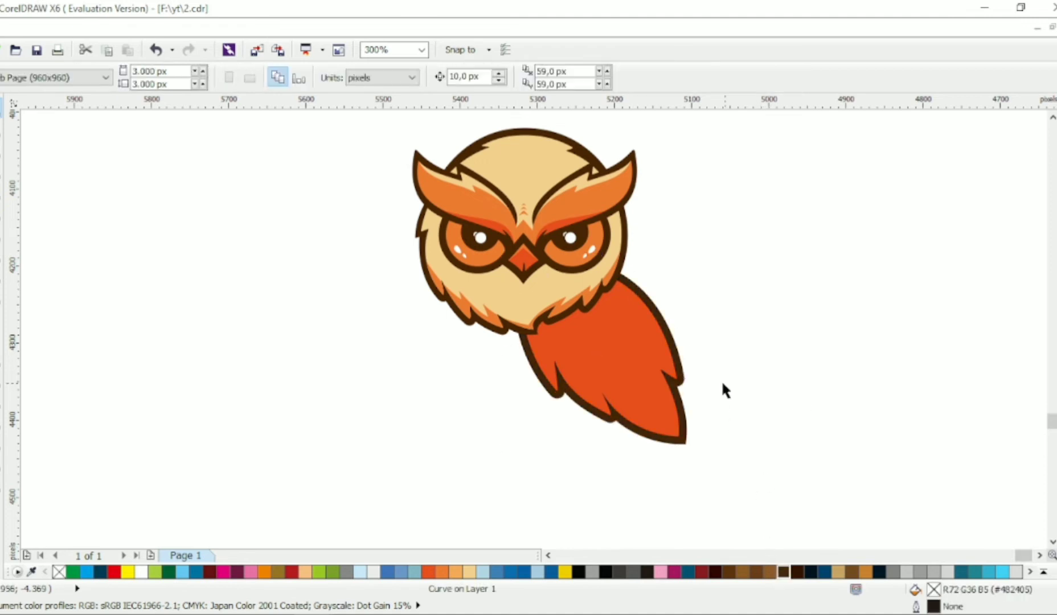
Step: Draw an open zigzag line of five straight segments across the wing, ending at the notch on its outer edge
left_click(2, 192)
scroll(627, 336, "up", 2)
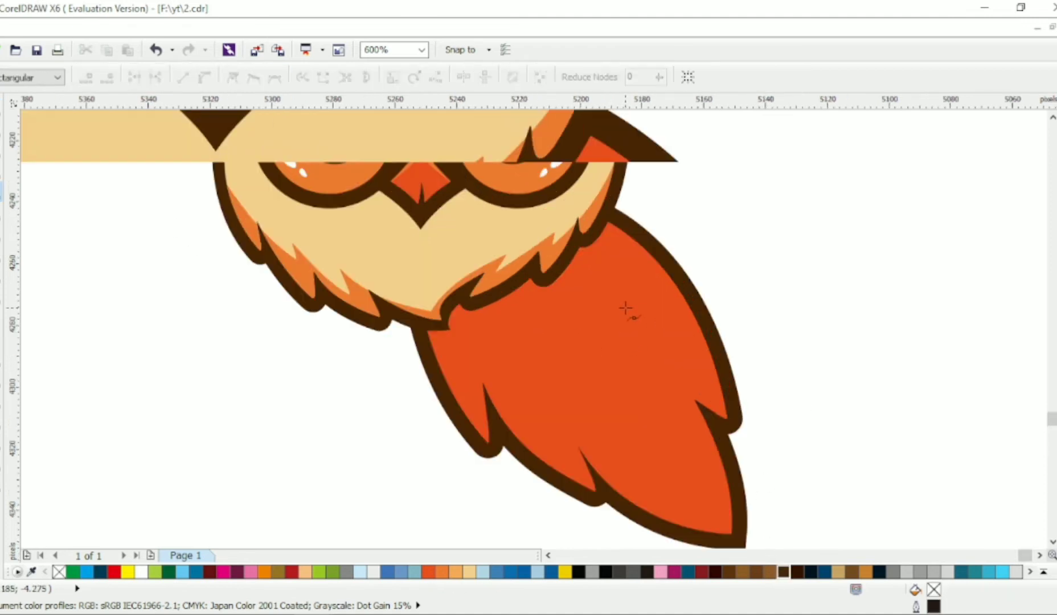
left_click(509, 296)
left_click(593, 417)
scroll(624, 383, "down", 1)
left_click(610, 362)
left_click(664, 461)
left_click(669, 422)
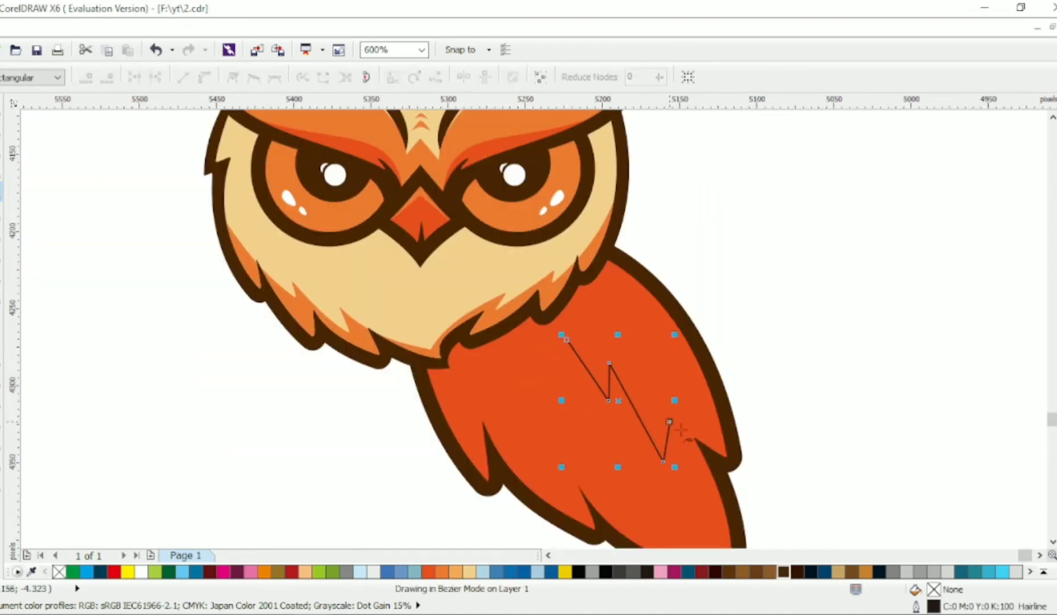
left_click(708, 450)
Step: Shift the zigzag line's lower corners and bend its segments into curves, bowing the first one outward
key("F10")
left_click_drag(663, 460, 673, 459)
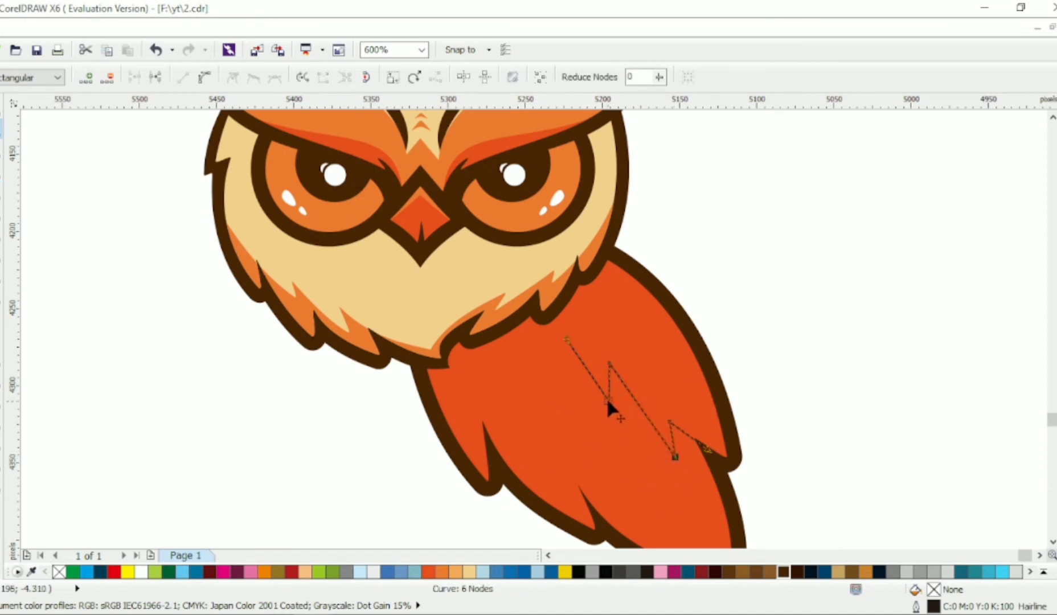
left_click_drag(607, 403, 612, 409)
mouse_move(590, 371)
left_mouse_down()
mouse_move(573, 369)
mouse_move(583, 373)
left_mouse_up()
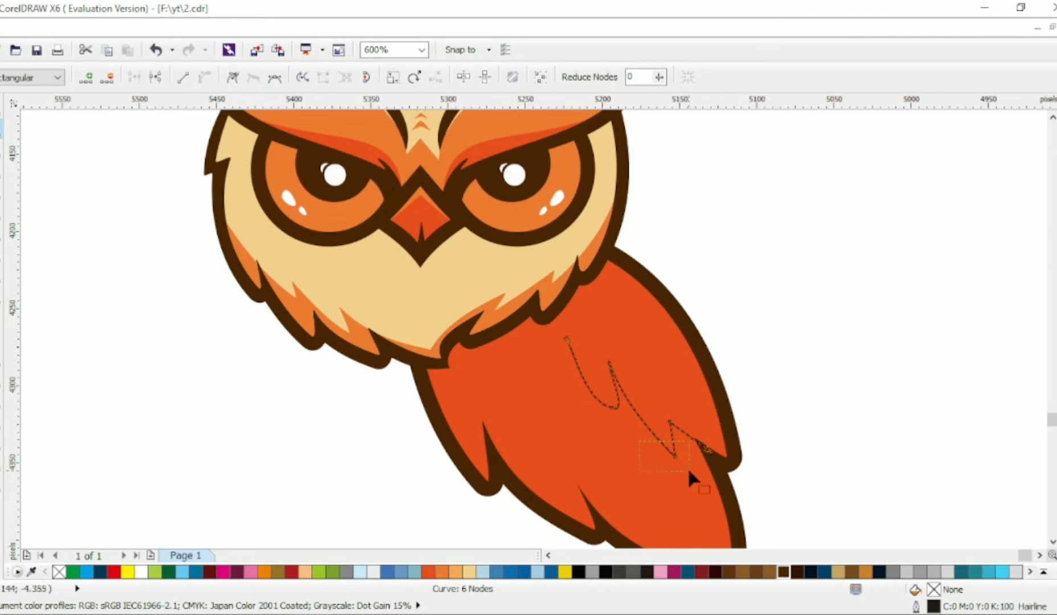
scroll(612, 417, "up", 1)
left_click_drag(566, 384, 569, 376)
left_click_drag(536, 322, 525, 319)
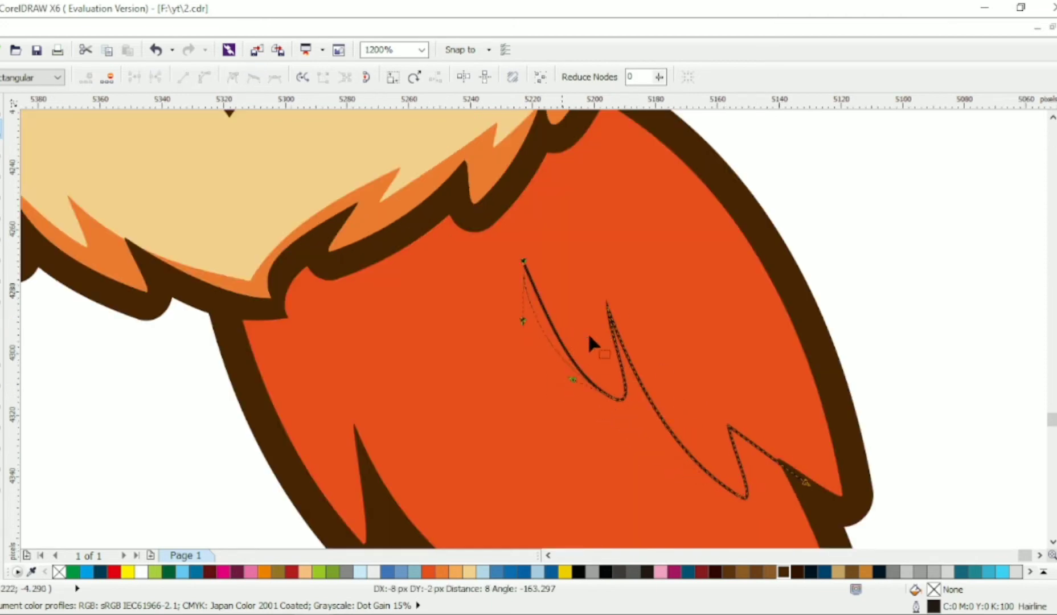
Step: Adjust the zigzag line's middle peak and the curves beside it, and bend the final segment toward the wing's notch
left_click_drag(608, 307, 612, 306)
left_click_drag(641, 411, 623, 404)
left_click_drag(615, 335, 609, 336)
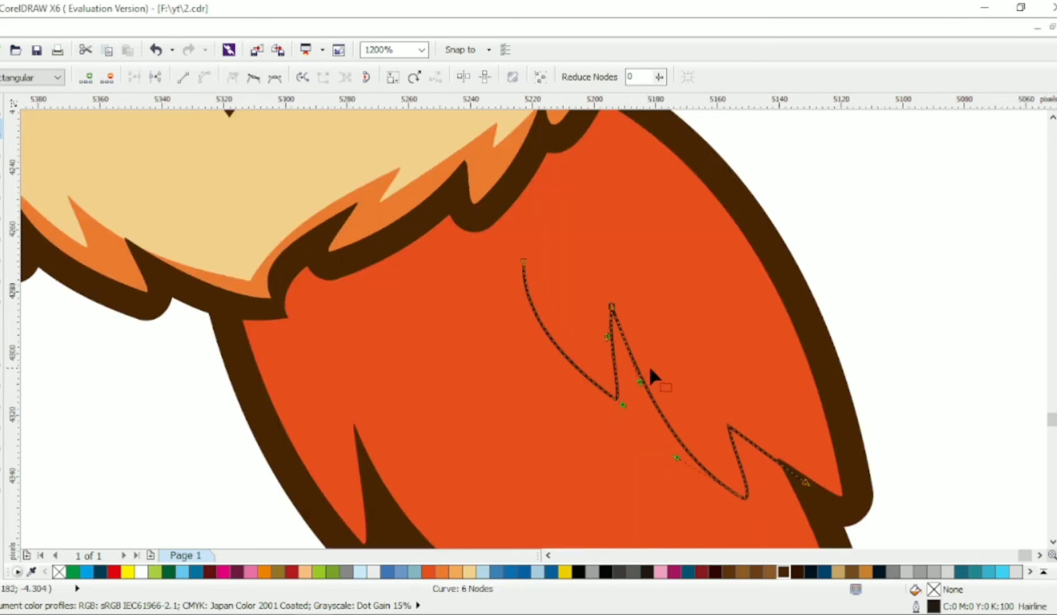
left_click_drag(641, 382, 618, 379)
left_click_drag(708, 401, 767, 454)
left_click_drag(762, 450, 762, 461)
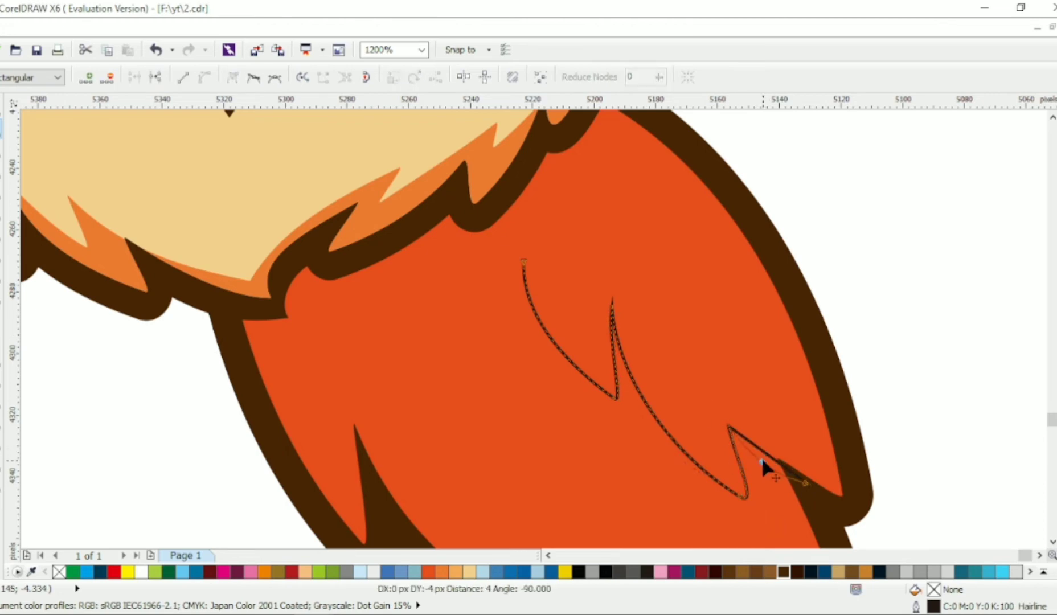
Step: Set the feather line's outline width to 0.5 mm, extend its end to the wing's notch, and convert the outline to an object
key("space")
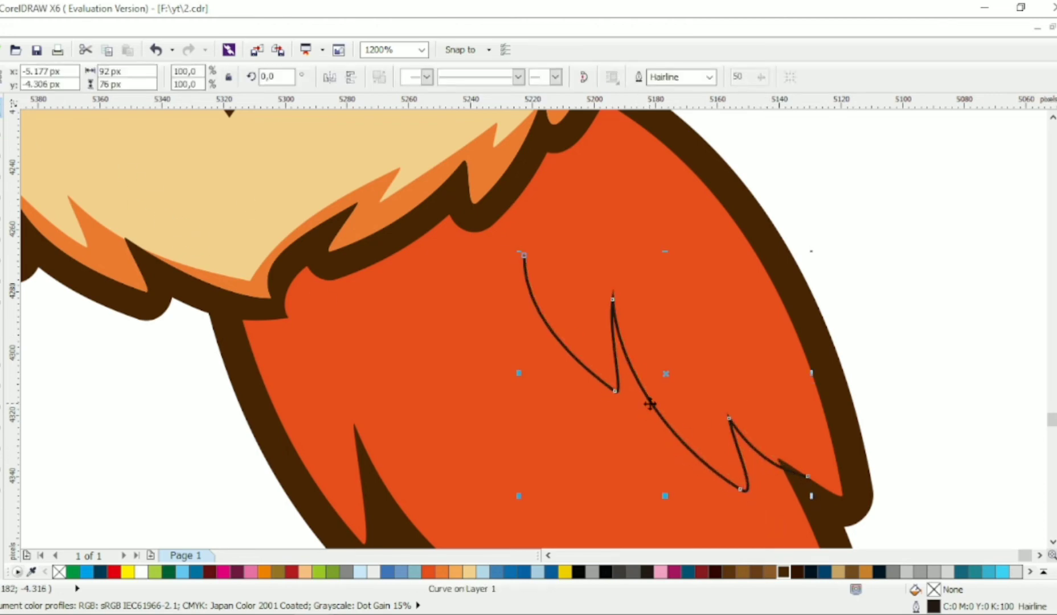
left_click(709, 77)
left_click(681, 165)
left_click(709, 77)
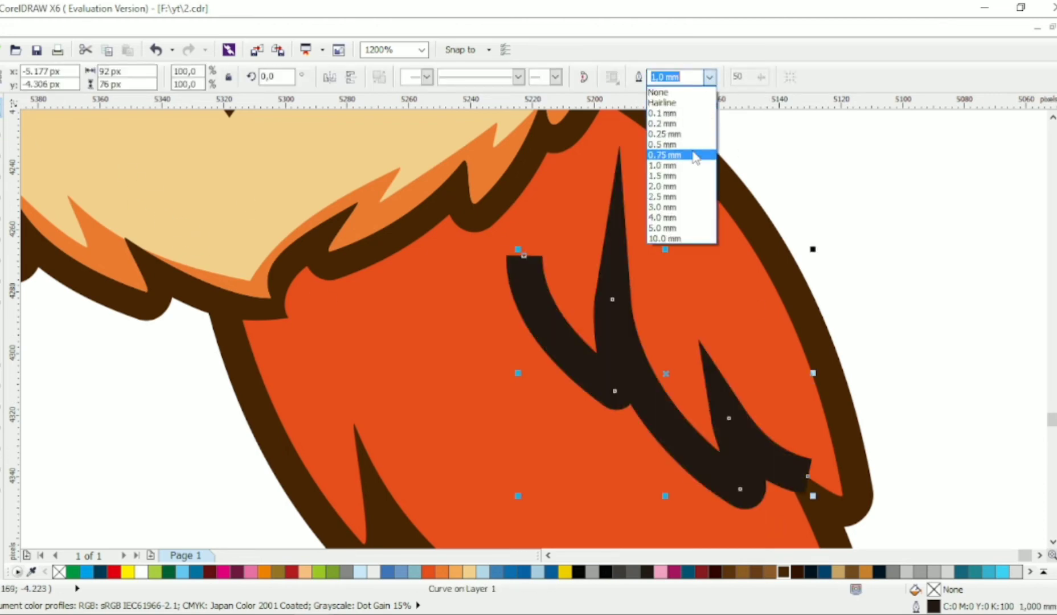
left_click(689, 145)
key("space")
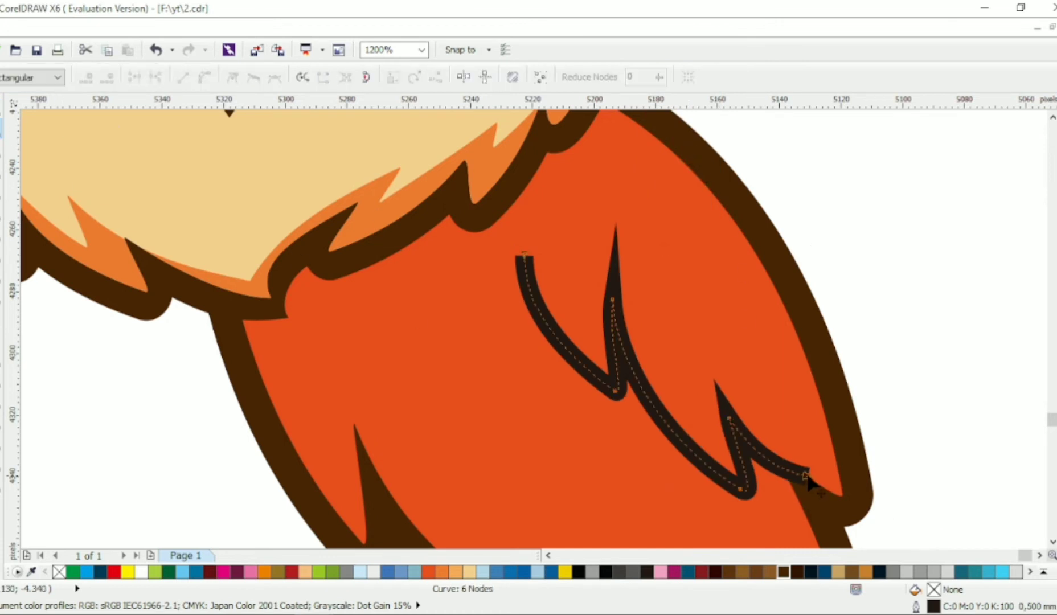
key("ctrl+shift+q")
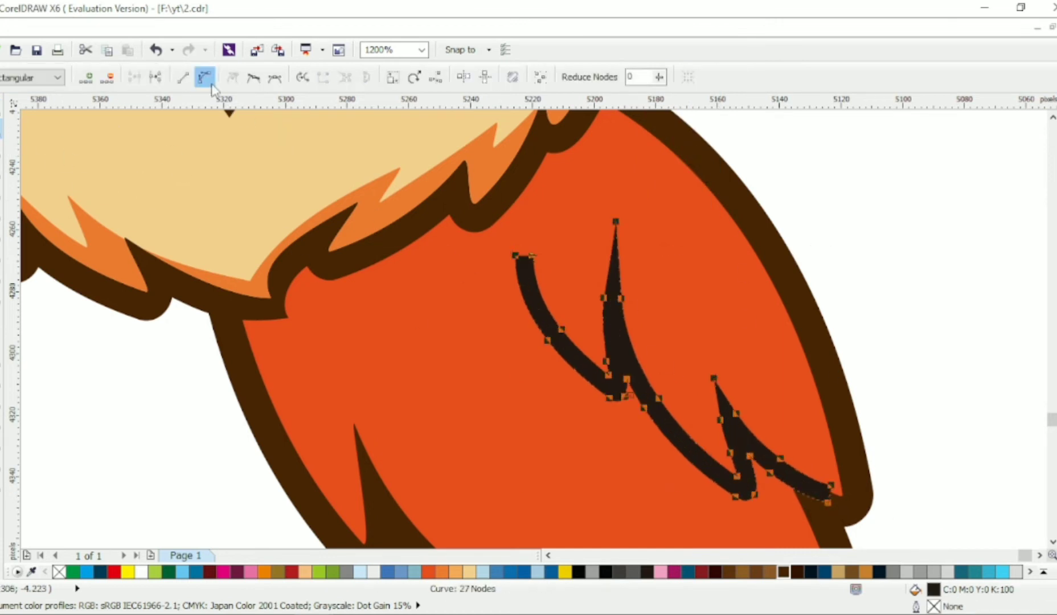
Step: Convert the feather line's nodes to curves, then remove extra nodes at its middle peak and reshape it into a shorter tip
left_click(211, 84)
double_click(615, 222)
double_click(604, 298)
left_click_drag(612, 136, 614, 247)
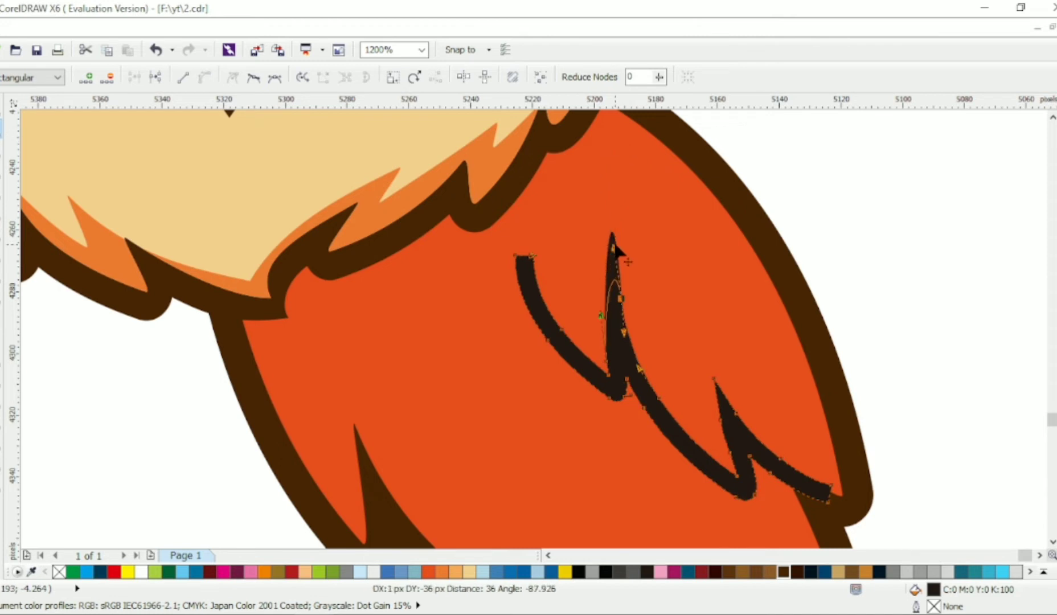
Step: Taper the feather line's starting end and its last peak by deleting extra nodes and adjusting their curves
left_click_drag(430, 189, 516, 258)
key("Delete")
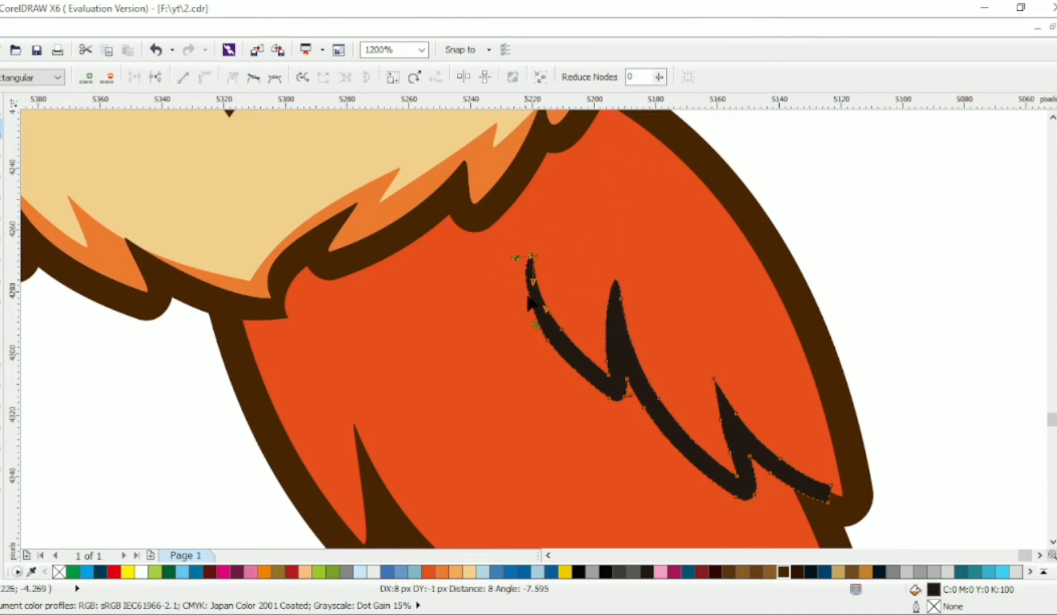
key("Delete")
left_click_drag(482, 293, 492, 305)
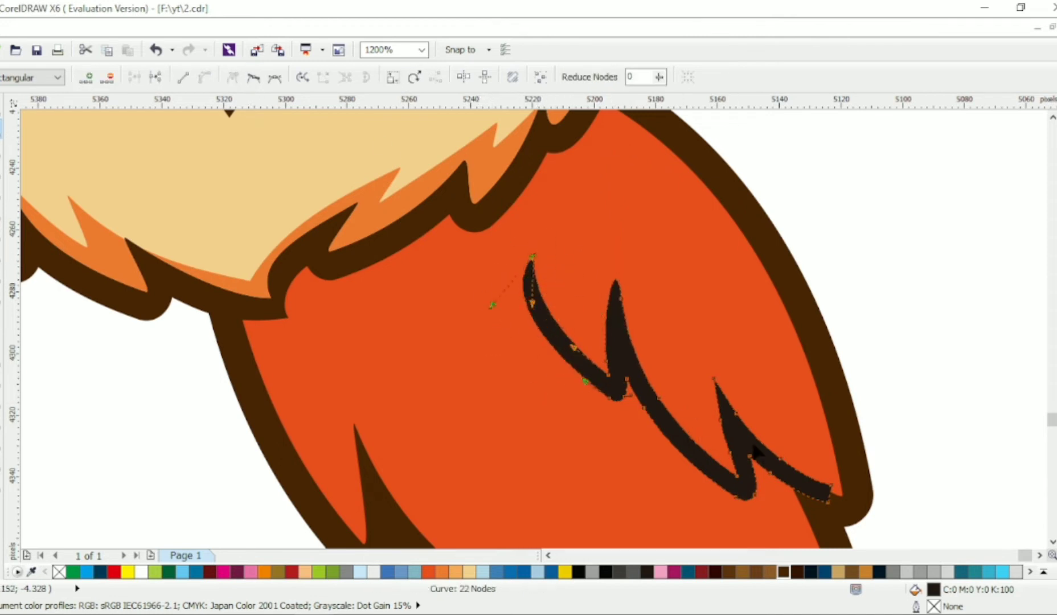
key("Delete")
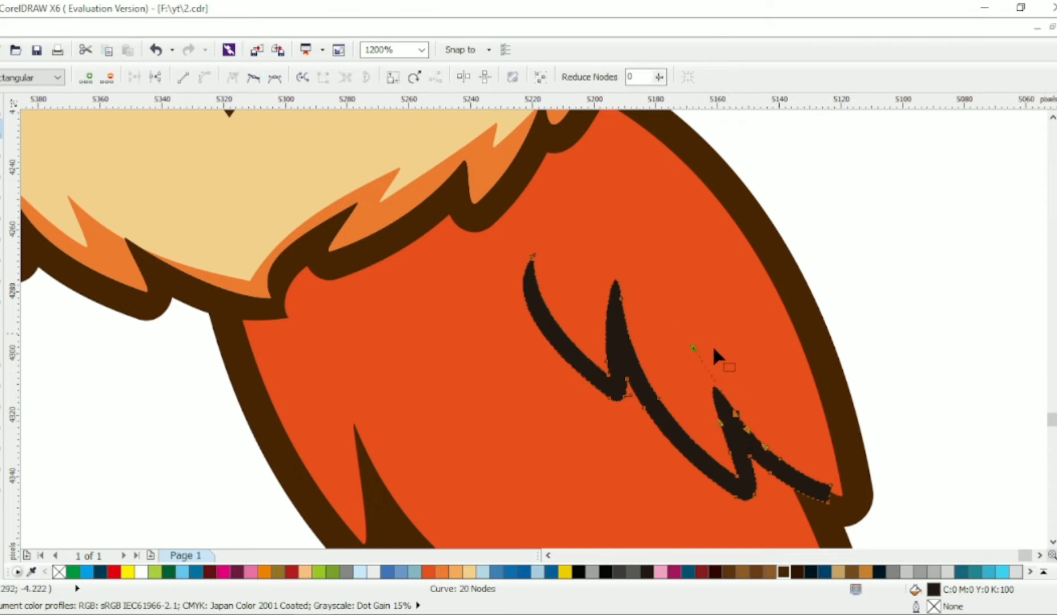
left_click_drag(693, 348, 711, 377)
left_click_drag(492, 305, 515, 322)
Step: Cut the feather line object out of the red-orange body shape
scroll(616, 346, "down", 1)
key("space")
left_click(572, 288, "shift")
left_click(519, 80)
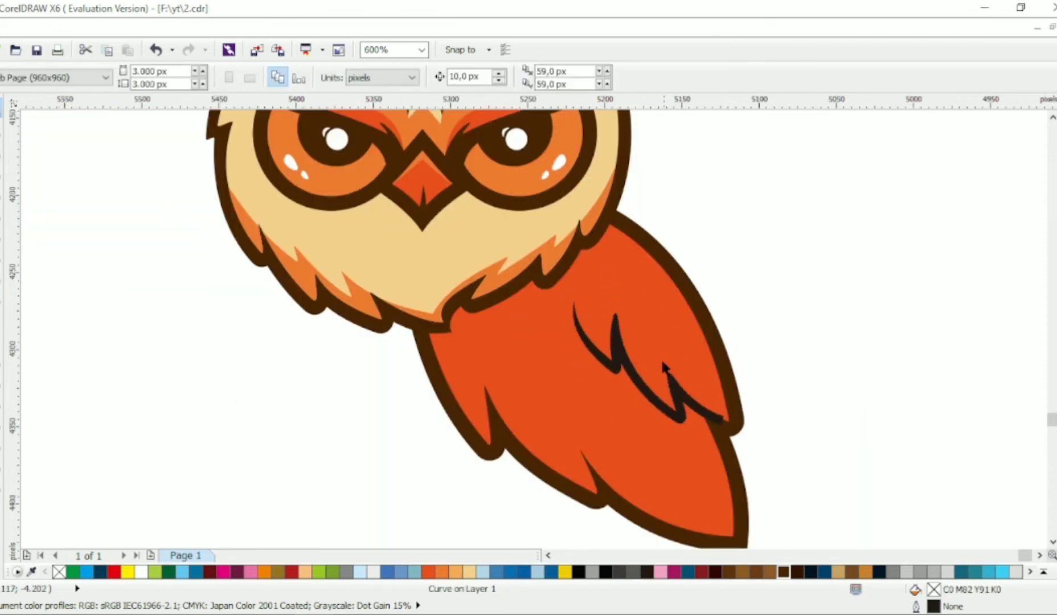
Step: Delete the surplus nodes where the feather cut meets the wing's outer notch and smooth the last peak's edge
key("F10")
scroll(698, 421, "up", 2)
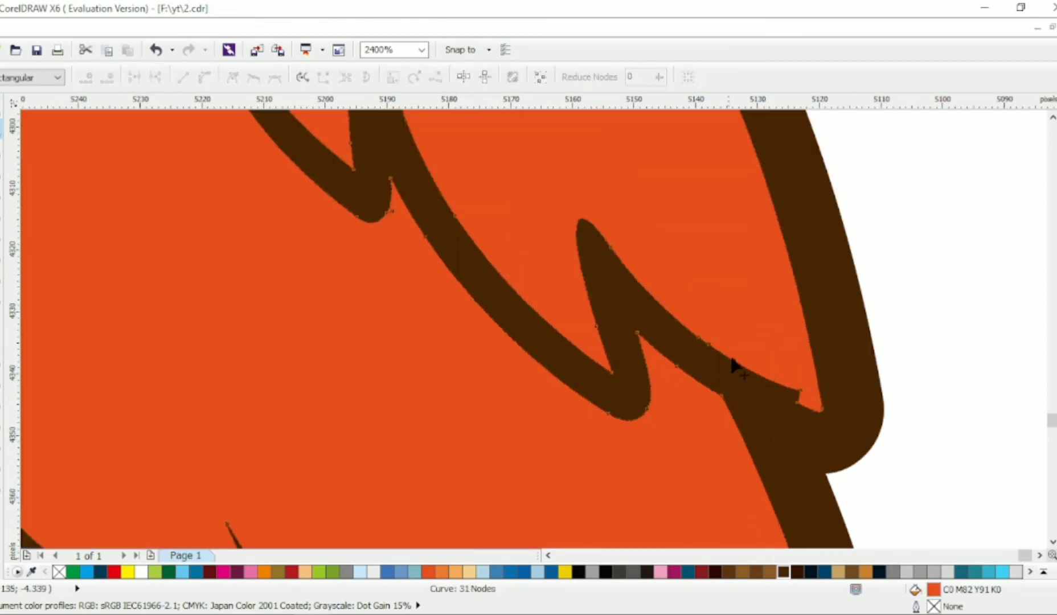
left_click_drag(710, 362, 691, 374)
key("Delete")
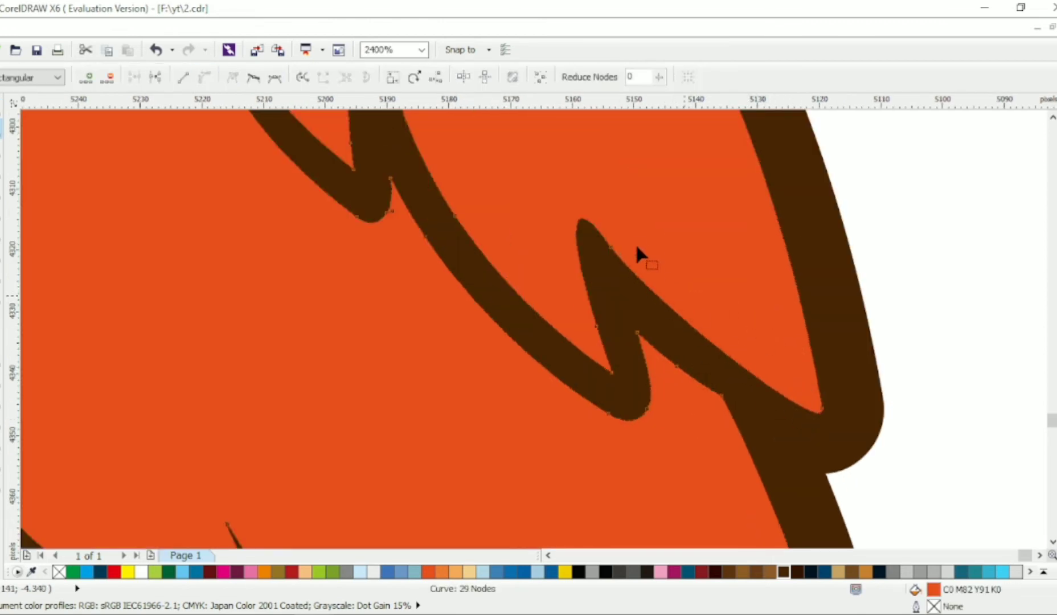
left_click_drag(611, 248, 603, 260)
scroll(716, 362, "down", 2)
left_click(3, 109)
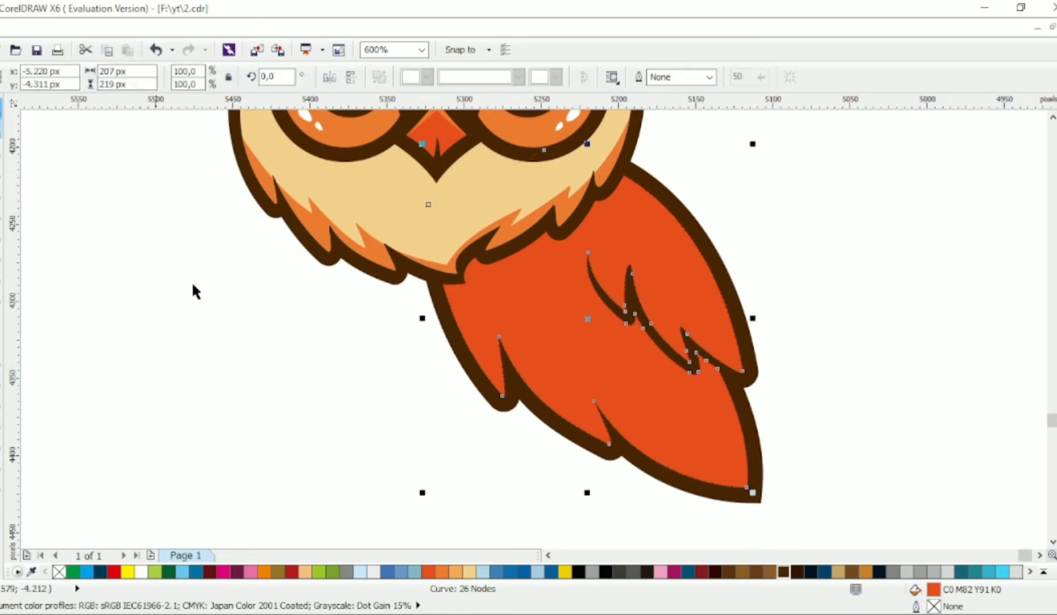
left_click(194, 292)
Step: Draw a closed four-node shape over the wing's upper outer edge and bow its inner side along the wing's contour
scroll(369, 357, "left", 4)
left_click(2, 192)
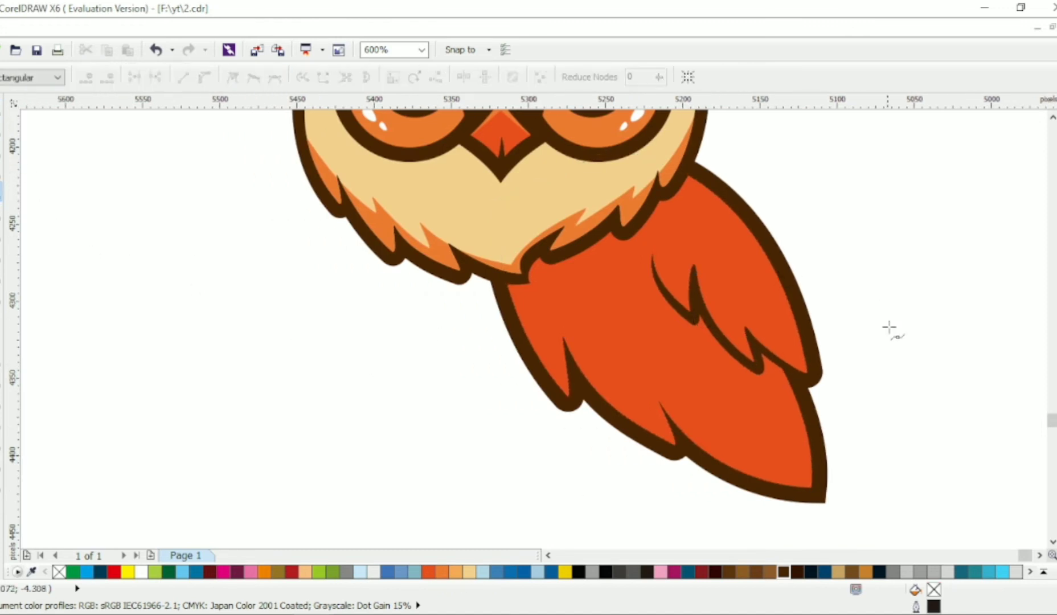
left_click(671, 177)
left_click(779, 142)
left_click(883, 241)
left_click(806, 350)
double_click(3, 128)
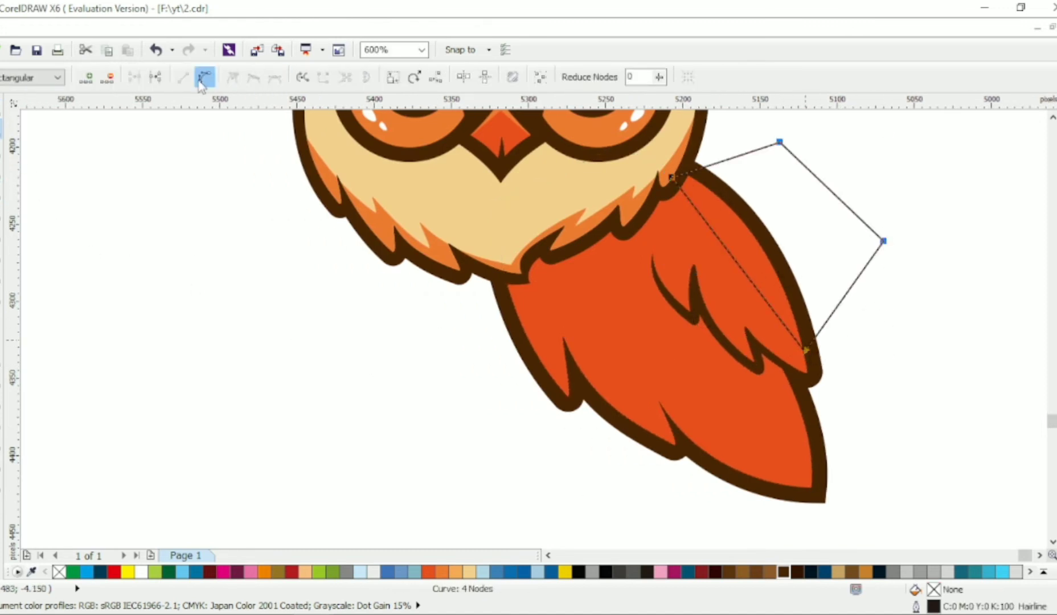
left_click_drag(744, 277, 699, 188)
Step: Intersect the four-node shape with the red-orange wing, delete the helper shape, and fill the resulting edge highlight light orange
key("space")
left_click(673, 212, "shift")
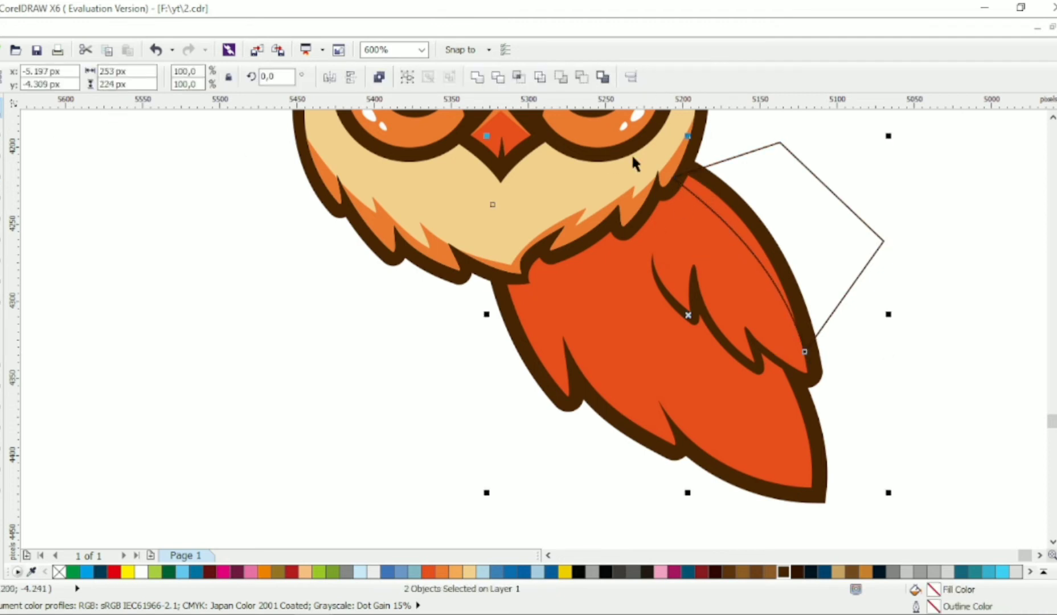
left_click(515, 77)
left_click(837, 198)
key("Delete")
left_click(720, 199)
left_click(455, 572)
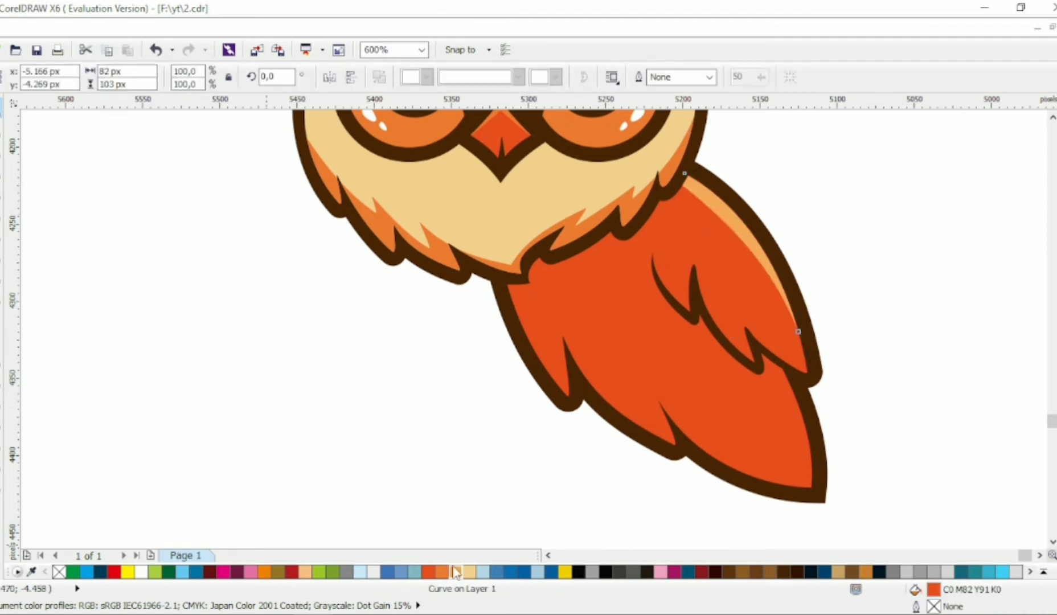
left_click(852, 304)
Step: Draw a closed three-node belly shape between the head and the wing's underside and bow its outer side into a round curve
scroll(852, 305, "down", 1)
scroll(455, 380, "up", 1)
key("F10")
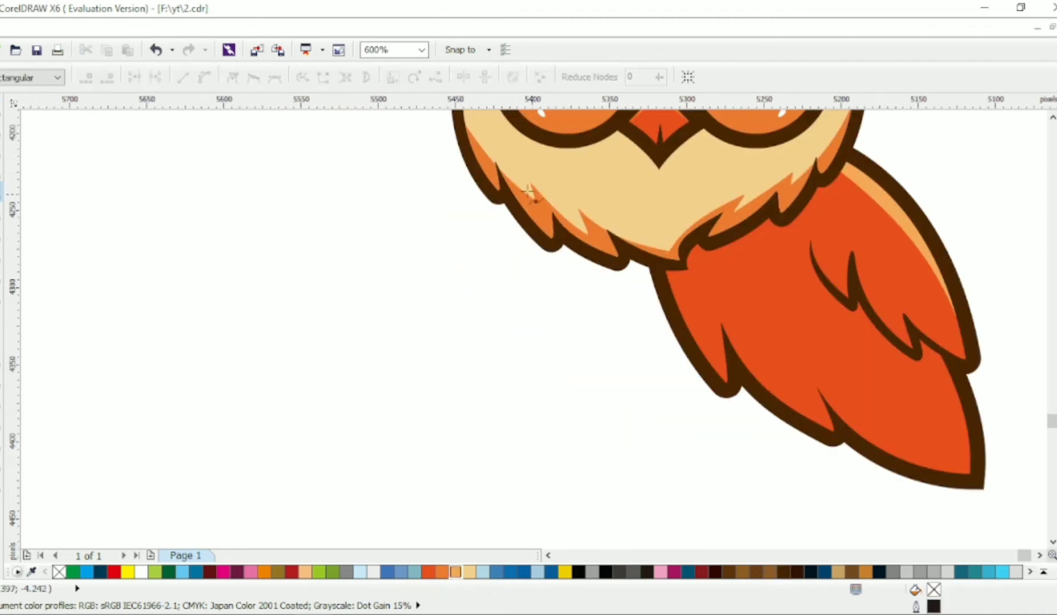
left_click(864, 450)
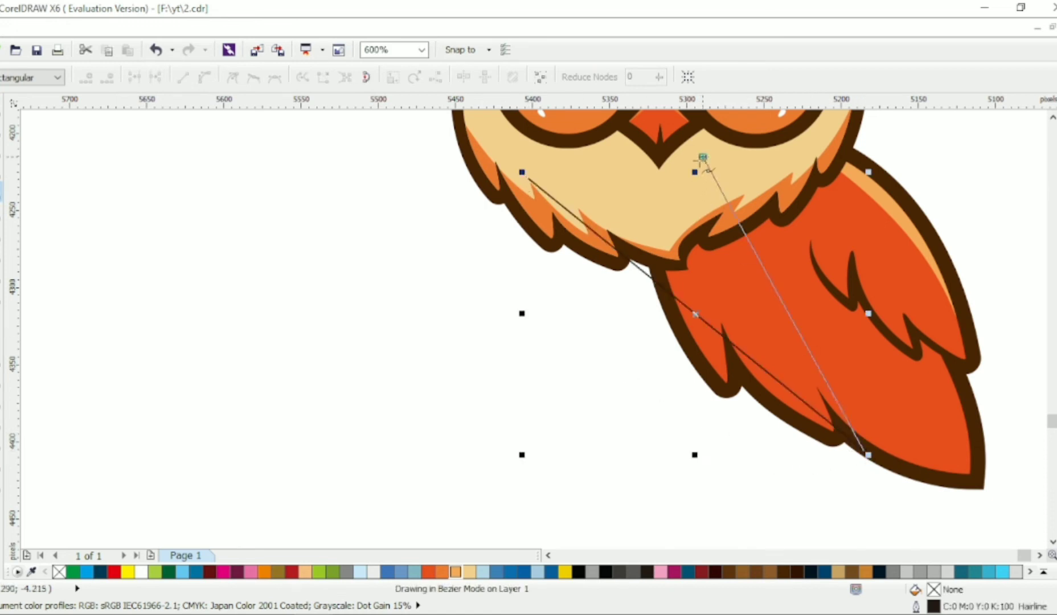
left_click(703, 157)
left_click(528, 178)
key("F10")
mouse_move(708, 323)
left_mouse_down()
mouse_move(615, 397)
mouse_move(545, 302)
left_mouse_up()
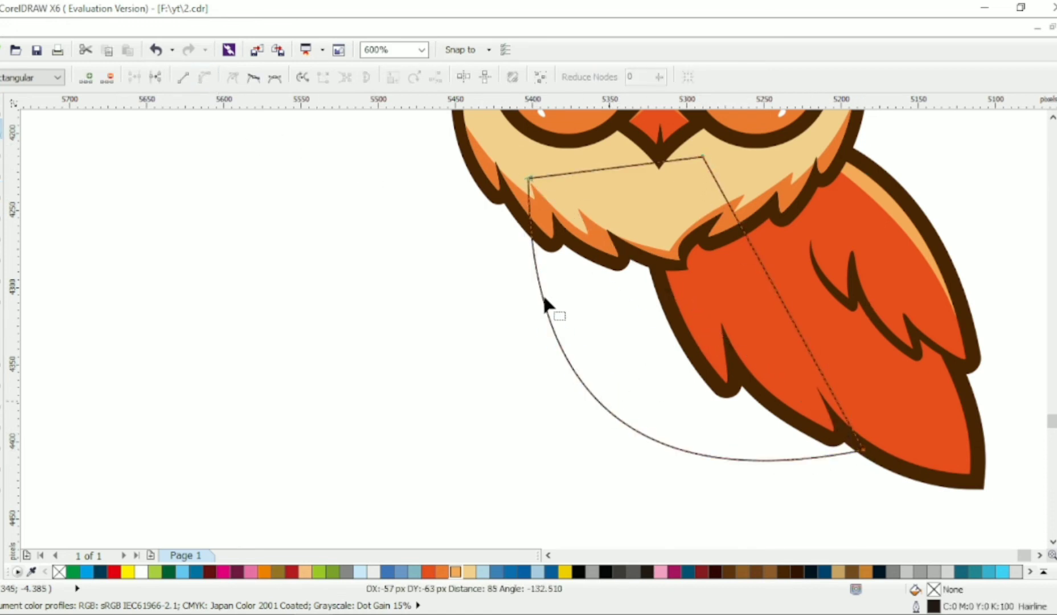
Step: Send the belly shape behind the owl and fill it dark brown (#482405) with no outline
key("space")
key("shift+Page_Down")
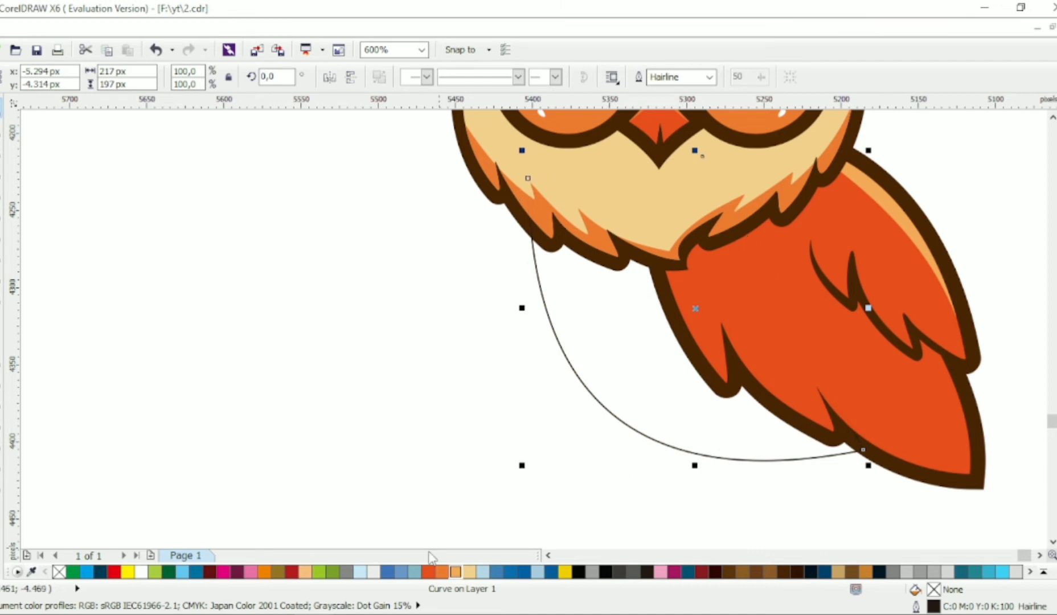
left_click(768, 570)
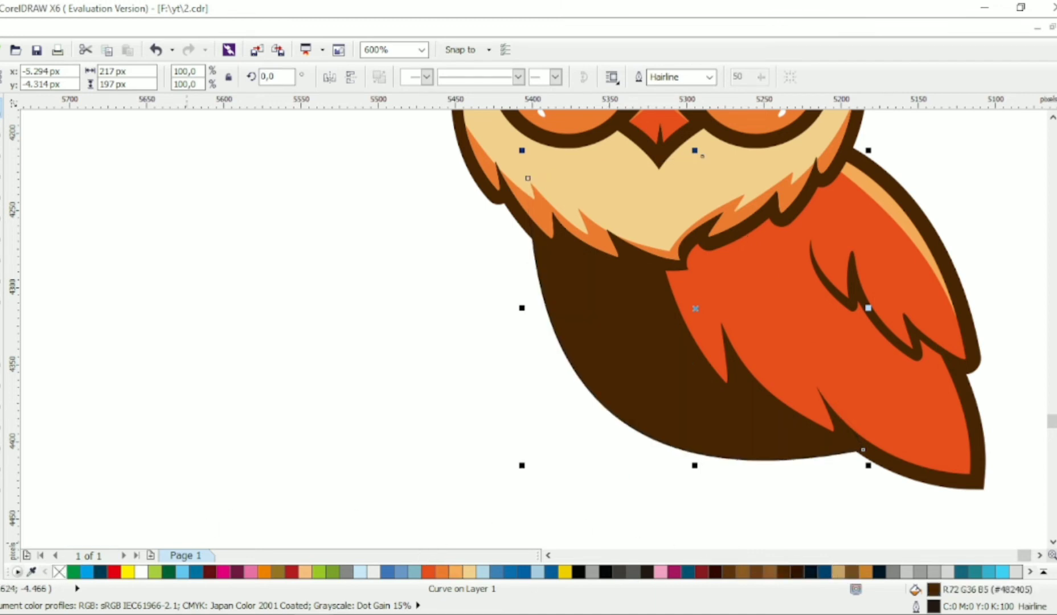
Step: Adjust the curve handles of the dark brown belly's outer side to make it bulge further outward
key("F10")
left_click_drag(531, 389, 482, 339)
left_click_drag(629, 495, 624, 516)
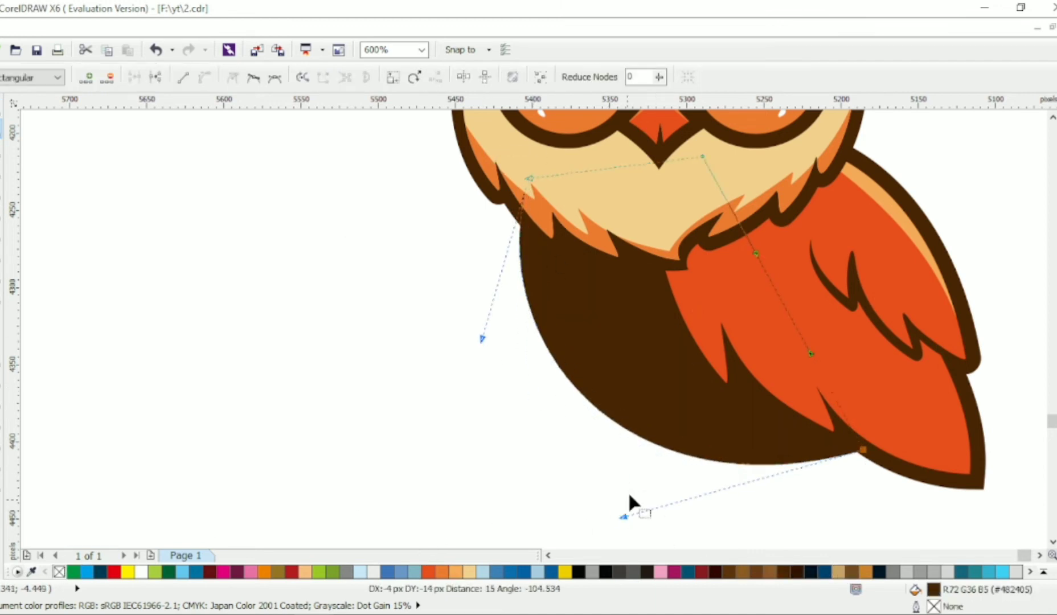
Step: Draw a closed three-node shape inside the dark brown belly and bend its lower side to follow the belly's contour
left_click(2, 193)
left_click(526, 244)
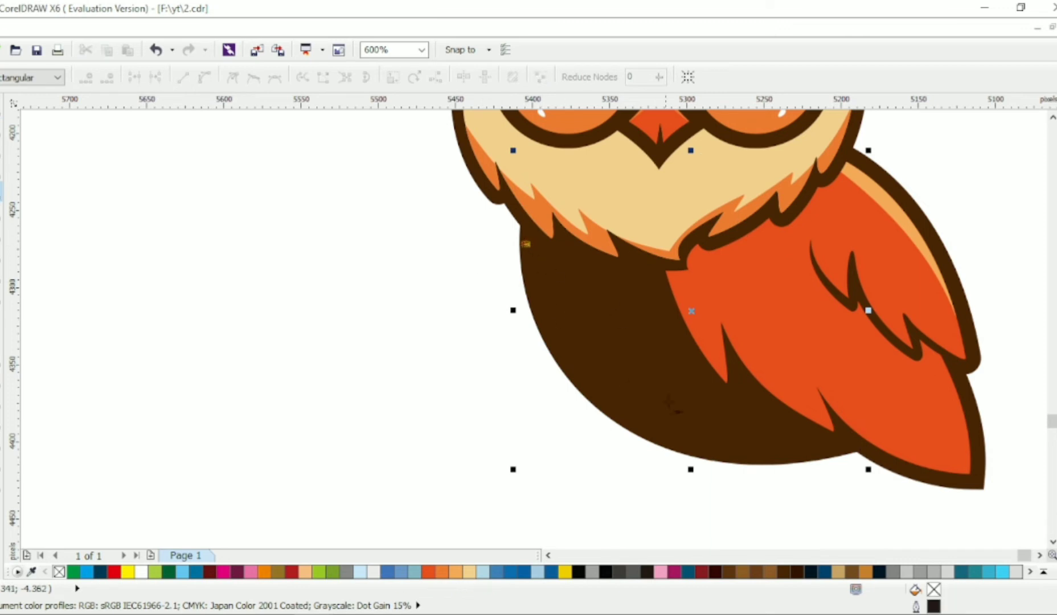
left_click(714, 406)
left_click(715, 232)
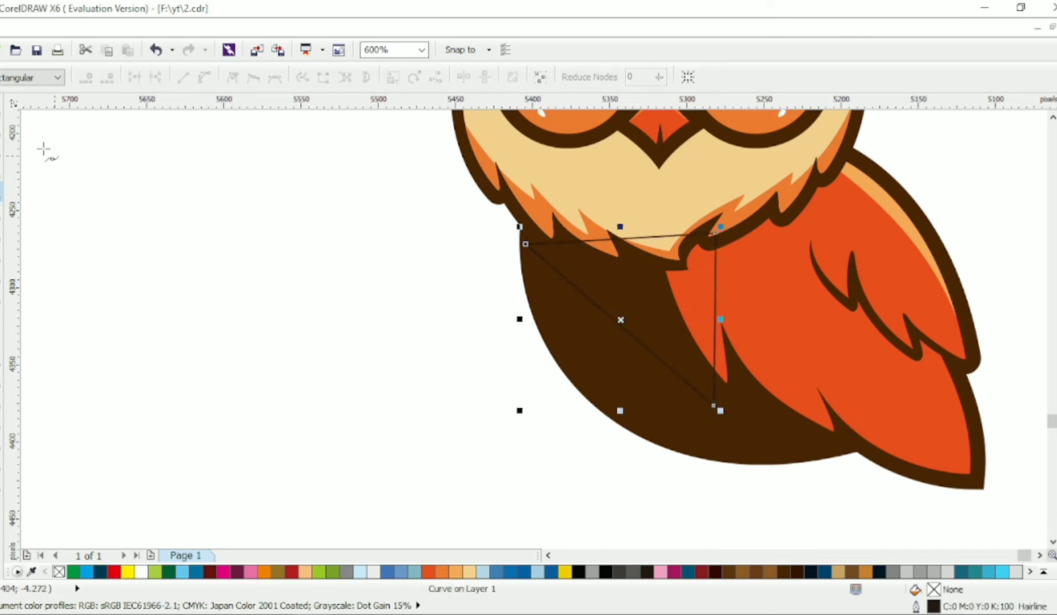
left_click(2, 131)
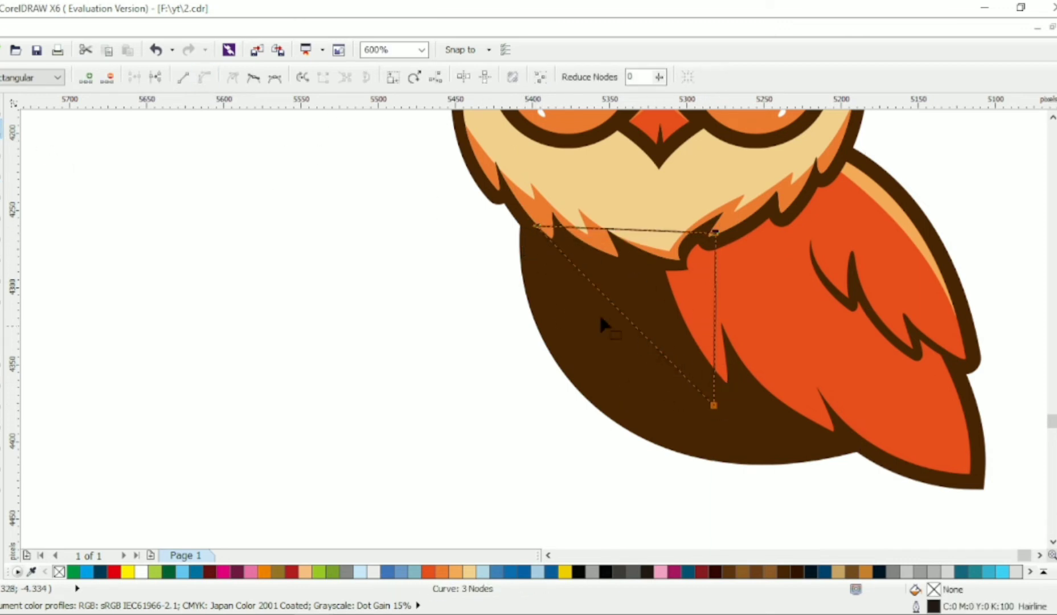
left_click_drag(618, 307, 608, 341)
left_click_drag(712, 397, 725, 399)
left_click_drag(714, 405, 715, 412)
Step: Send the inner belly shape and the dark brown belly together behind the rest of the owl
left_click(2, 108)
left_click(694, 446, "shift")
key("shift+Page_Down")
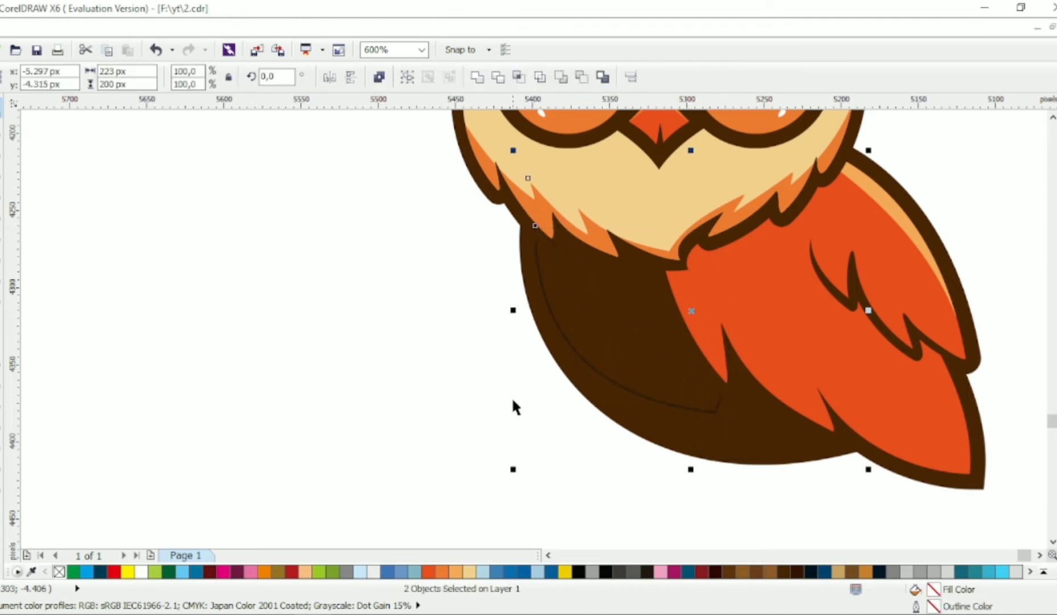
left_click(513, 401)
left_click(557, 330)
left_click(478, 331)
Step: Copy all properties of the cream face shape onto the inner belly shape and enlarge it to 107.3%
left_click_drag(600, 199, 595, 293)
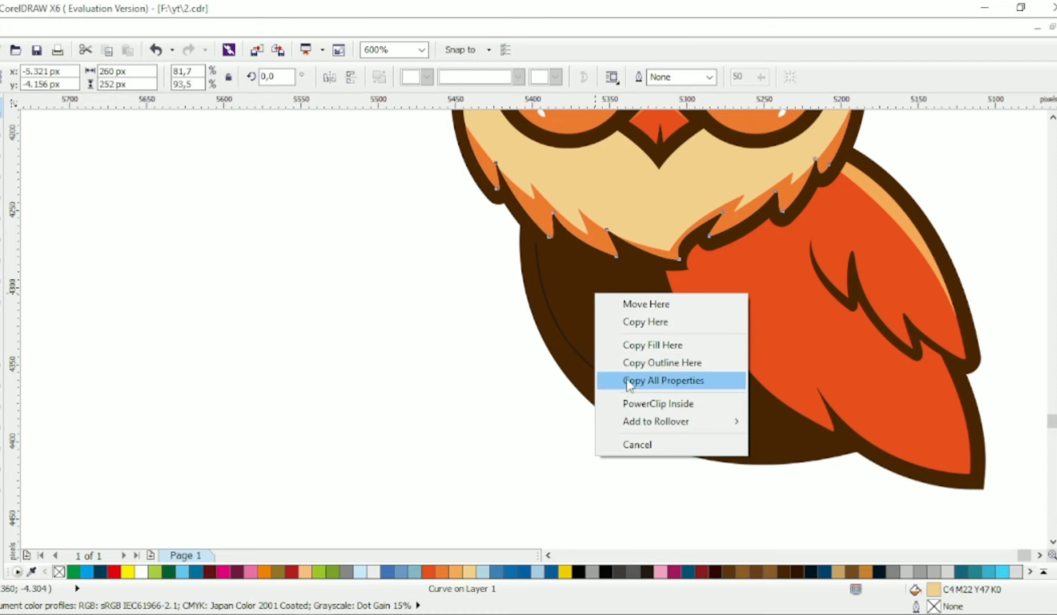
left_click(630, 385)
left_click(648, 347)
left_click_drag(734, 417, 751, 432)
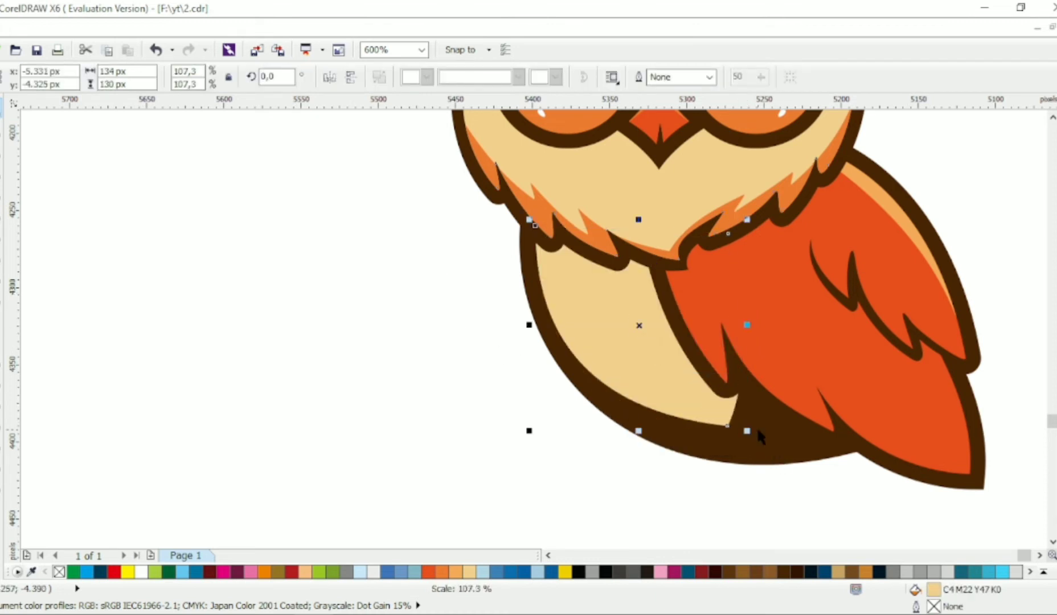
Step: Add nodes to the cream belly's lower edge and shape a small jagged feather notch there
key("Escape")
scroll(621, 334, "down", 1)
scroll(709, 316, "up", 1)
left_click(536, 376)
key("F10")
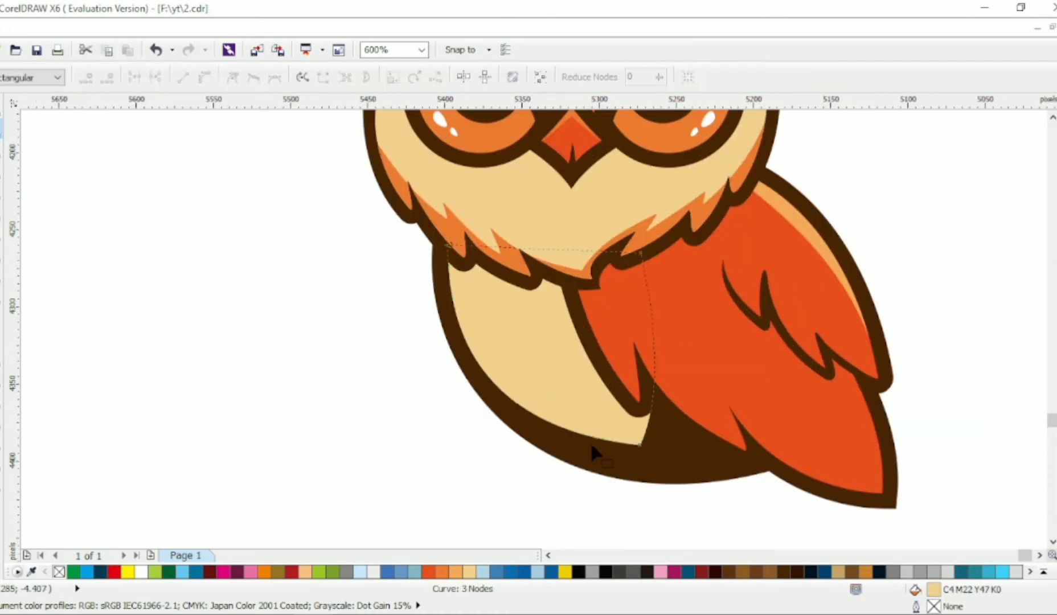
left_click(559, 427)
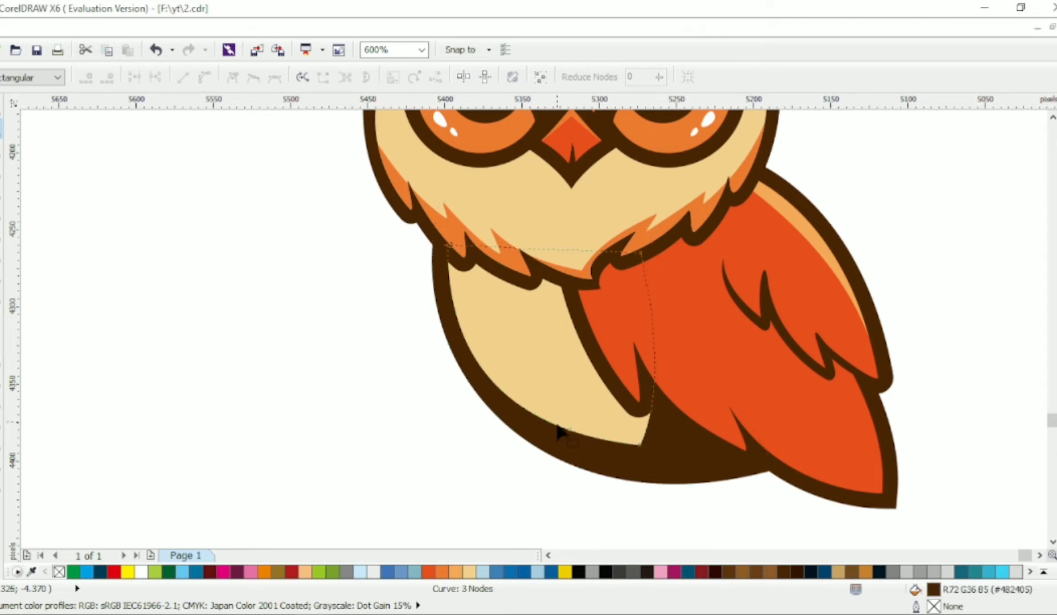
double_click(570, 427)
mouse_move(570, 427)
left_mouse_down()
mouse_move(556, 412)
mouse_move(580, 428)
left_mouse_up()
left_click(535, 404)
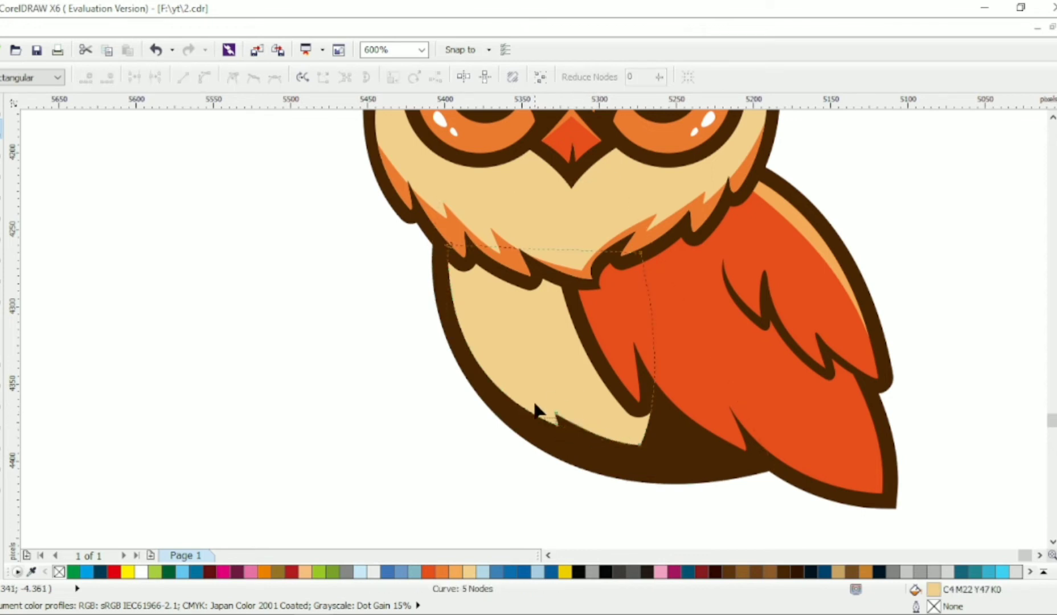
Step: Shape two more jagged feather notches further up the cream belly's outer edge
double_click(506, 398)
mouse_move(520, 405)
left_mouse_down()
mouse_move(507, 382)
mouse_move(520, 406)
left_mouse_up()
left_click(559, 374)
double_click(470, 346)
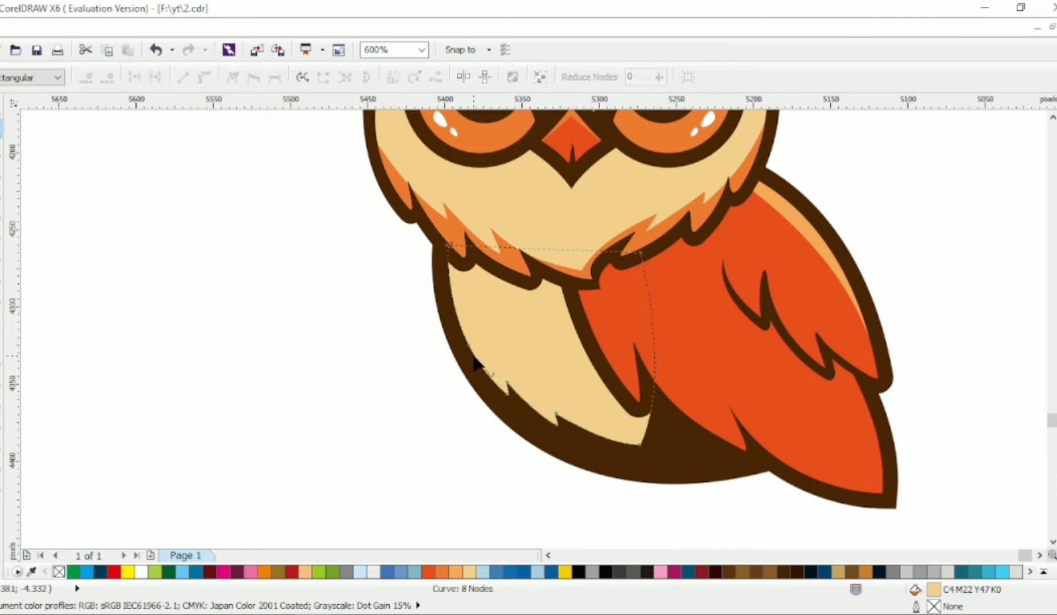
double_click(475, 355)
mouse_move(475, 355)
left_mouse_down()
mouse_move(477, 342)
mouse_move(483, 361)
left_mouse_up()
left_click(572, 374)
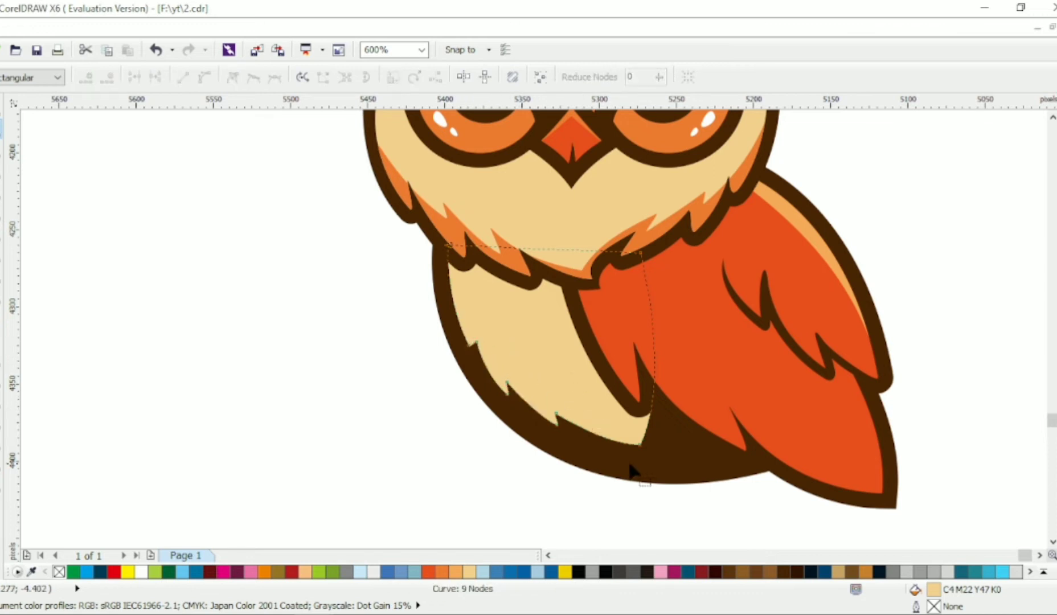
left_click(3, 108)
left_click(380, 276)
Step: Draw a closed shape about 136 by 192 px with a notched outer edge beside the belly, filled dark brown (#482405) without outline
scroll(380, 277, "down", 1)
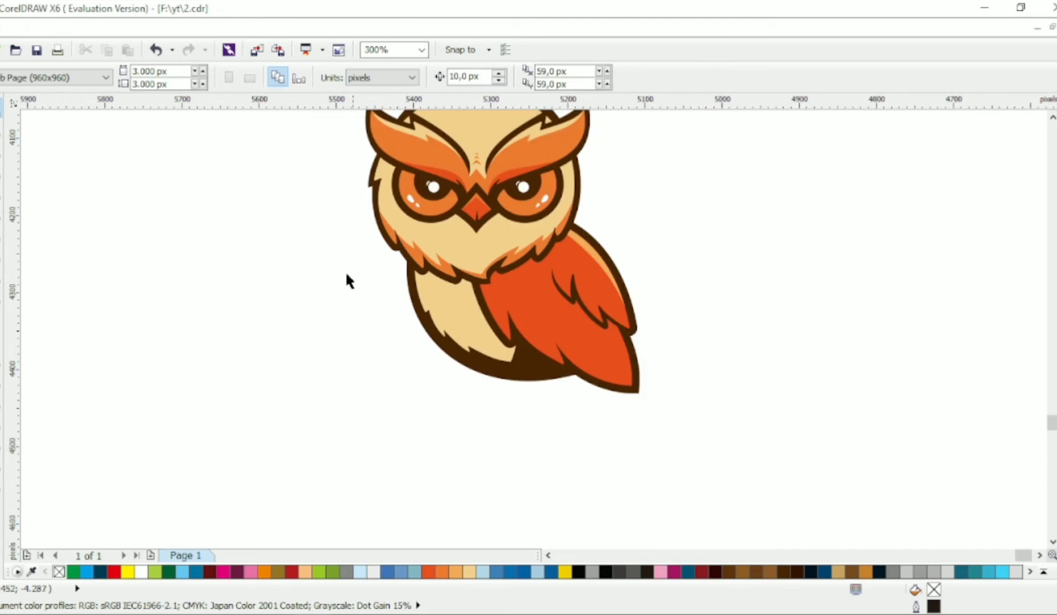
key("F10")
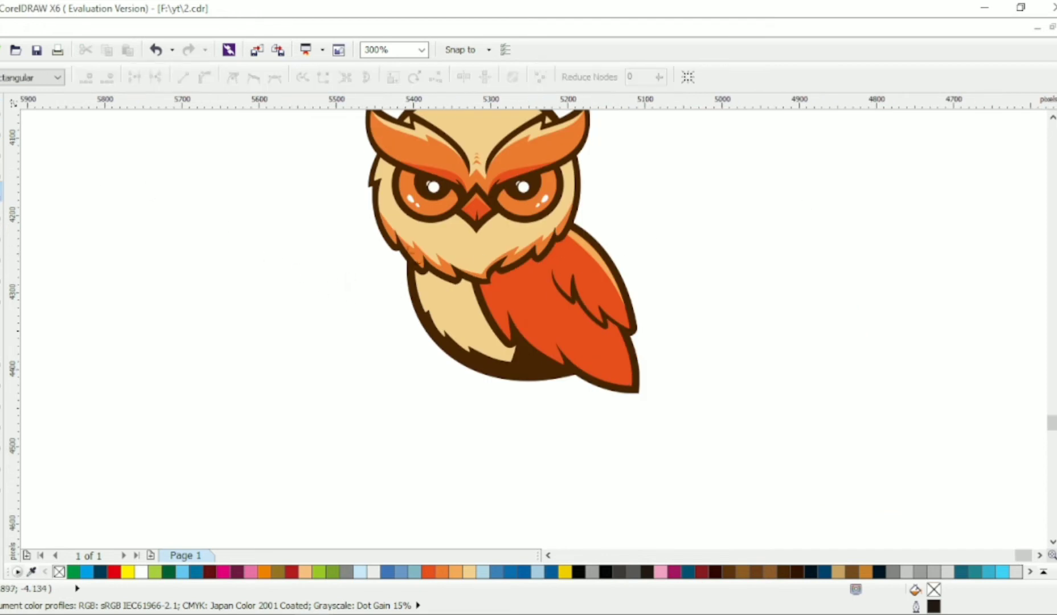
left_click(493, 378)
key("F10")
left_click(204, 78)
mouse_move(431, 281)
left_mouse_down()
mouse_move(394, 302)
mouse_move(389, 294)
mouse_move(398, 307)
mouse_move(395, 289)
left_mouse_up()
double_click(396, 313)
key("space")
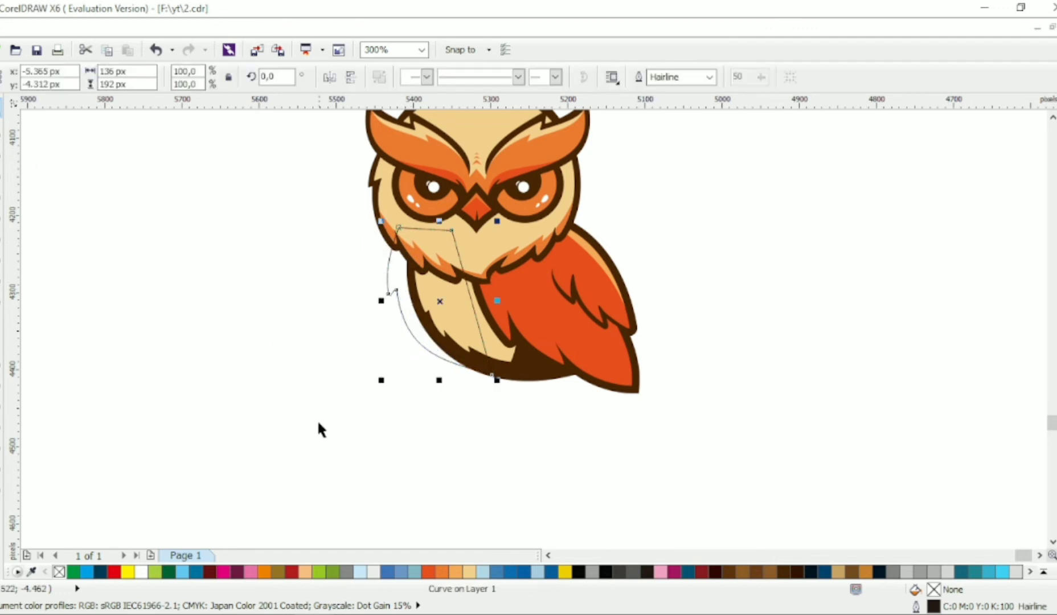
left_click(713, 573)
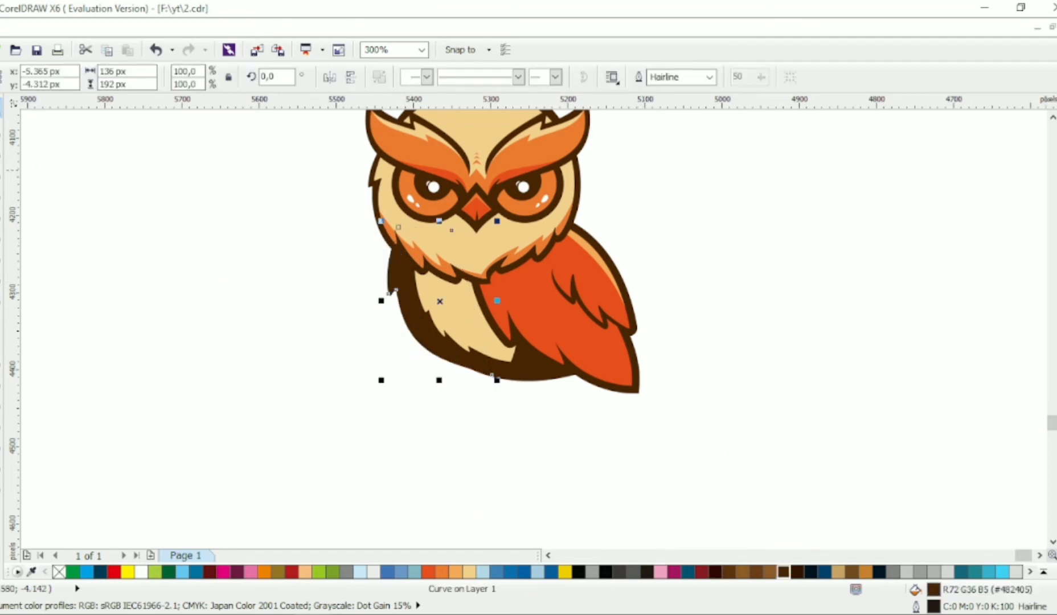
right_click(1055, 117)
Step: Adjust the nodes and curve handles of the new dark brown side shape so it rounds smoothly into the belly's base
key("F10")
scroll(360, 281, "up", 1)
left_click_drag(432, 297, 425, 295)
left_click_drag(444, 431, 448, 430)
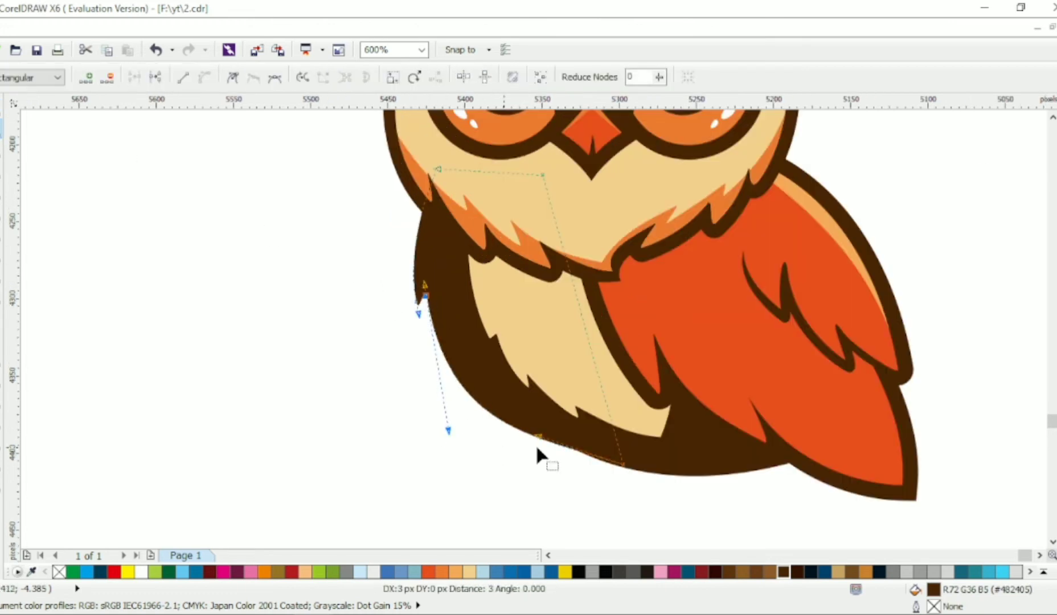
left_click_drag(539, 437, 551, 462)
left_click_drag(438, 170, 427, 170)
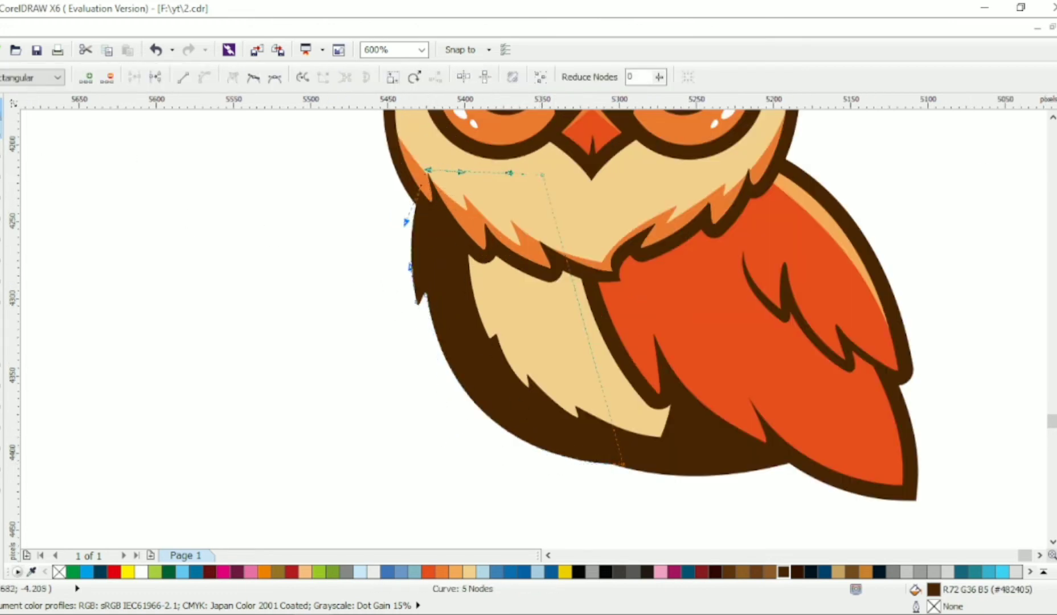
Step: Draw a closed three-node shape over the dark brown side shape, running from the chin down to the belly's base
left_click(2, 109)
left_click(32, 171)
left_click(2, 191)
left_click(608, 426)
left_click(526, 198)
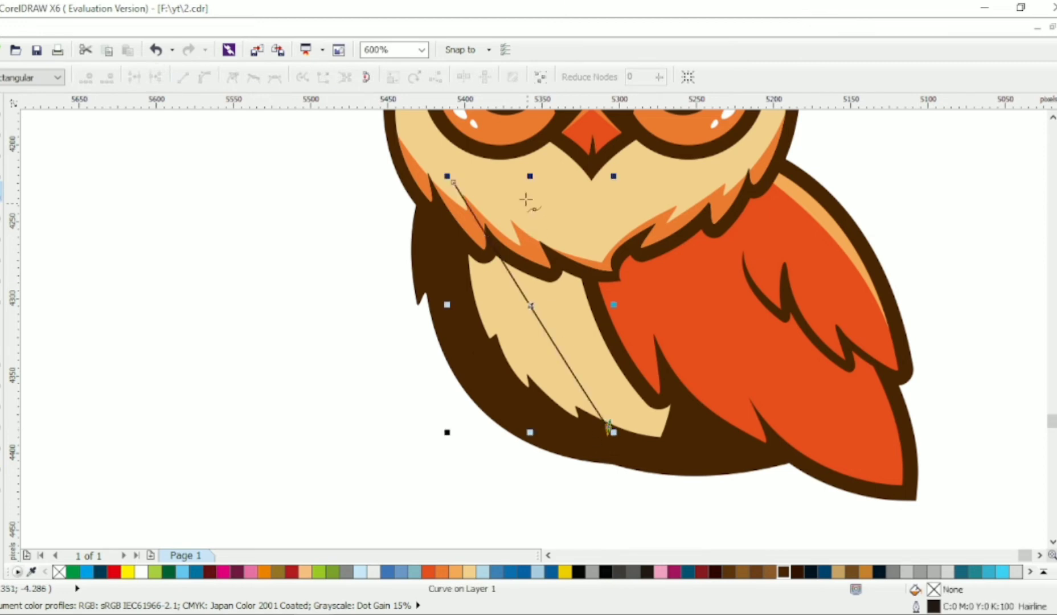
left_click(456, 183)
Step: Bend the new shape's outer side to follow the dark brown contour and reposition its upper and lower nodes
left_click_drag(522, 293, 460, 334)
left_click_drag(454, 183, 444, 179)
left_click_drag(480, 396, 488, 441)
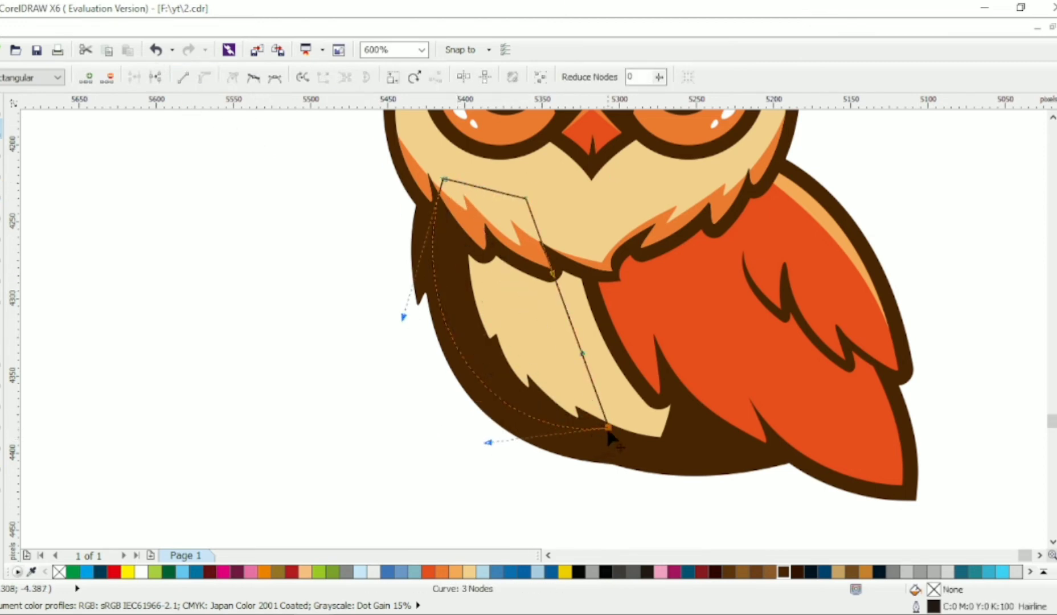
left_click_drag(608, 427, 623, 425)
left_click_drag(503, 441, 504, 460)
Step: Send the inner shape and the dark brown side shape together behind the owl and nudge them slightly upward
left_click(1, 109)
left_click(415, 241, "shift")
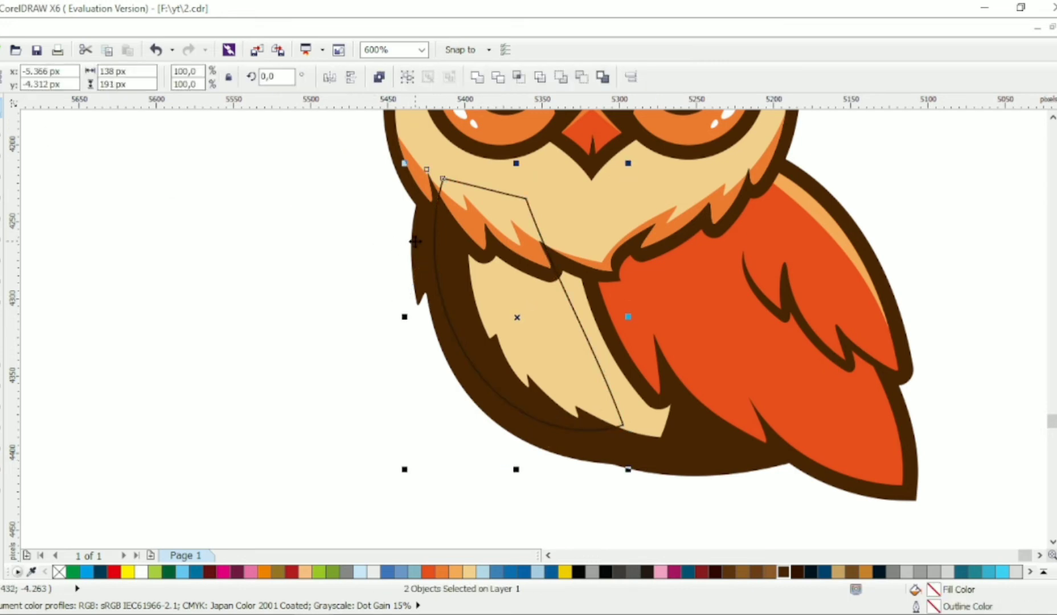
key("shift+Page_Down")
mouse_move(445, 279)
left_mouse_down()
mouse_move(428, 281)
mouse_move(445, 274)
left_mouse_up()
key("Escape")
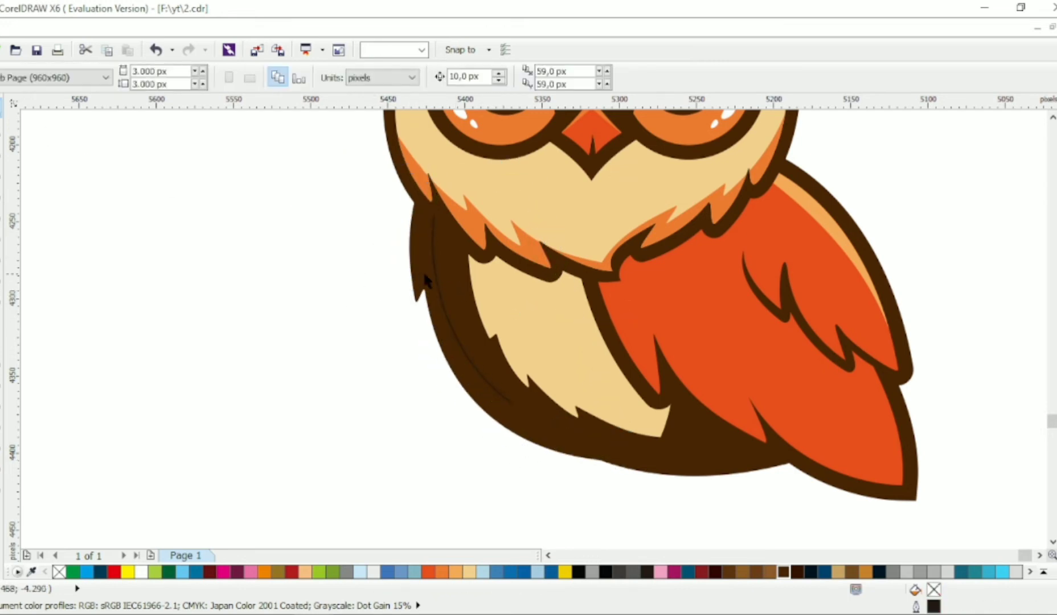
Step: Copy the red-orange wing's properties onto the inner side shape
left_click_drag(632, 301, 453, 293)
left_click(493, 383)
left_click(355, 320)
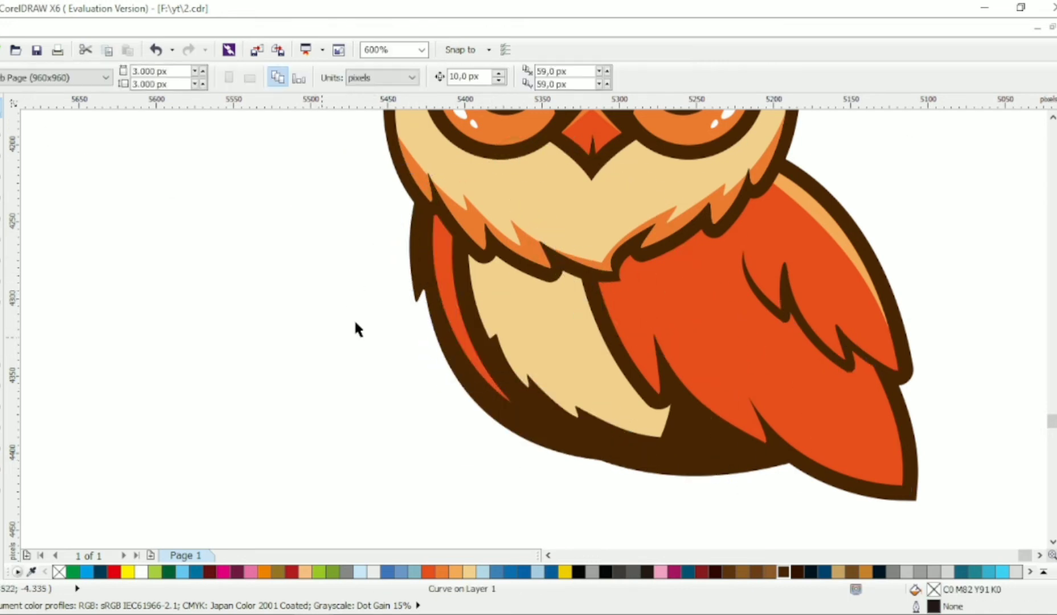
scroll(377, 307, "down", 1)
scroll(539, 182, "down", 1)
scroll(536, 181, "up", 1)
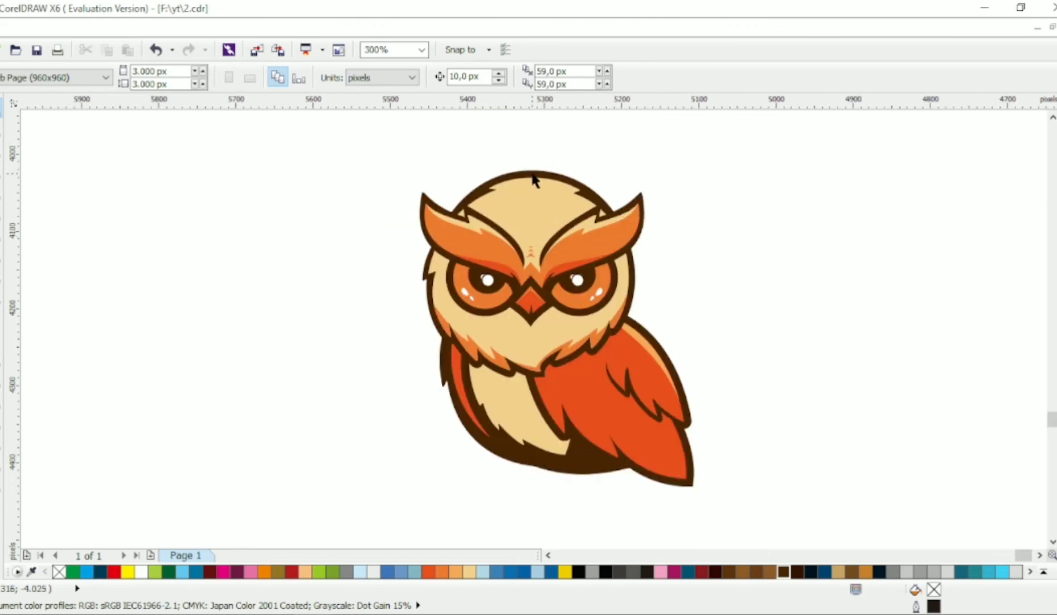
scroll(535, 172, "up", 1)
scroll(569, 227, "down", 1)
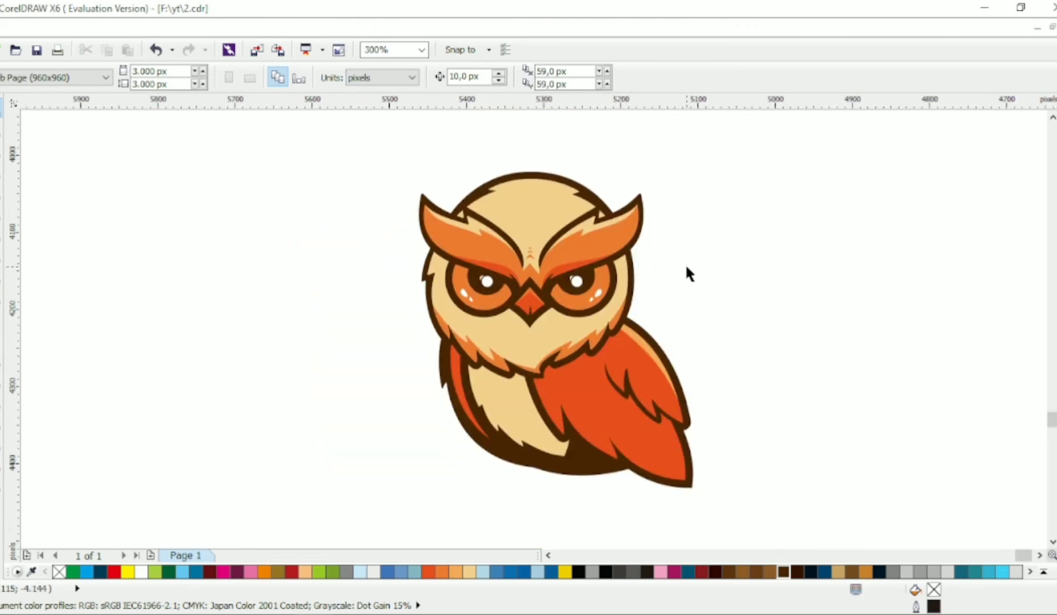
Step: Draw a closed crescent-shaped feather mark on the cream belly and bend its two sides into curves
scroll(594, 284, "up", 1)
key("F10")
scroll(455, 383, "down", 3)
scroll(427, 376, "up", 1)
left_click(344, 306)
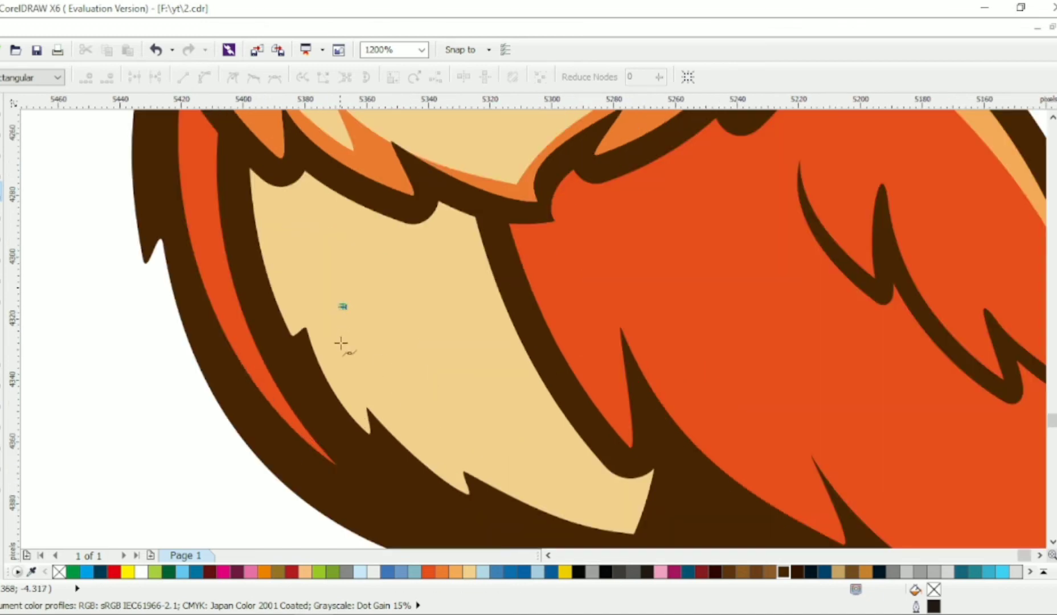
left_click(423, 391)
key("F10")
key("ctrl+a")
left_click_drag(389, 354, 369, 371)
left_click_drag(388, 354, 382, 411)
left_click_drag(343, 352, 334, 357)
Step: Duplicate the crescent lower on the belly, shrink the first one slightly and move the copy closer to it
left_click_drag(362, 339, 504, 432)
left_click(1, 109)
right_click(537, 462)
left_click(520, 443)
left_click(503, 433)
left_click_drag(557, 484, 561, 482)
left_click(421, 399)
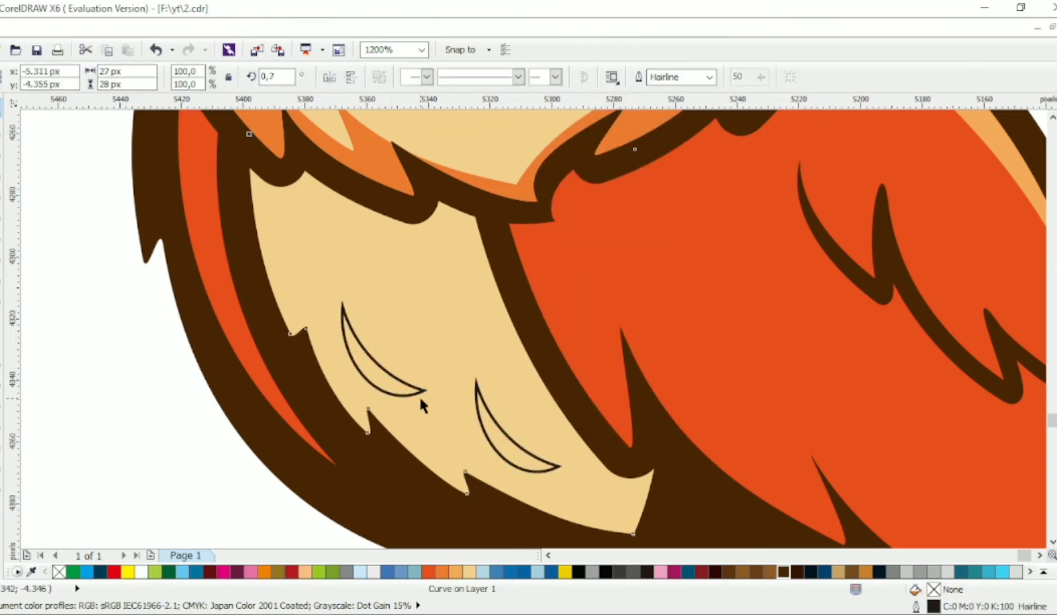
left_click_drag(428, 401, 411, 382)
left_click_drag(501, 435, 472, 431)
Step: Weld the two belly crescents together and copy the orange feather shading's properties onto them
left_click(385, 373, "shift")
left_click(484, 77)
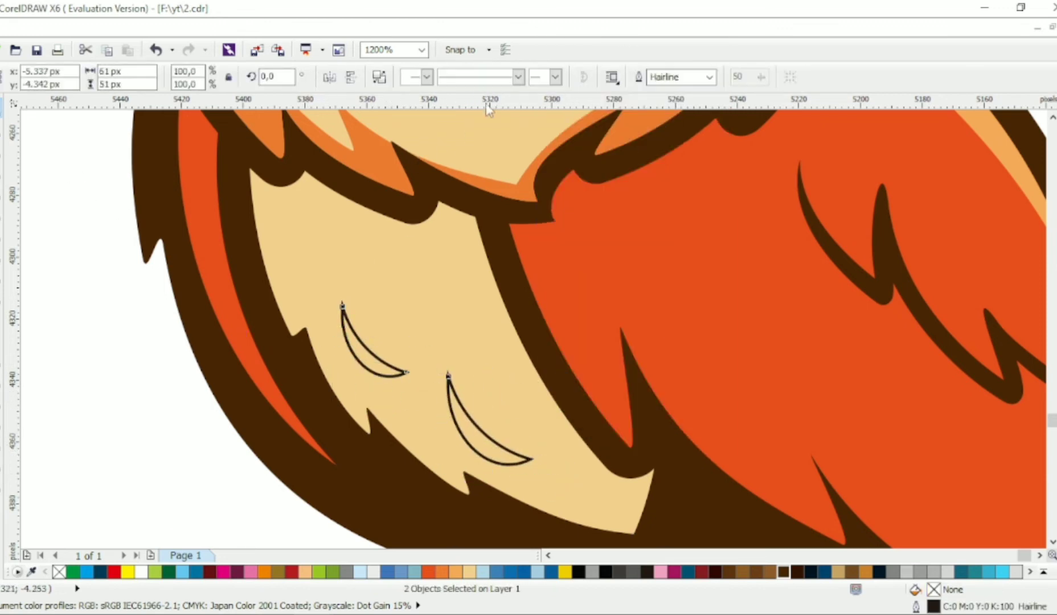
left_click_drag(404, 165, 373, 365)
left_click(419, 452)
scroll(408, 297, "down", 2)
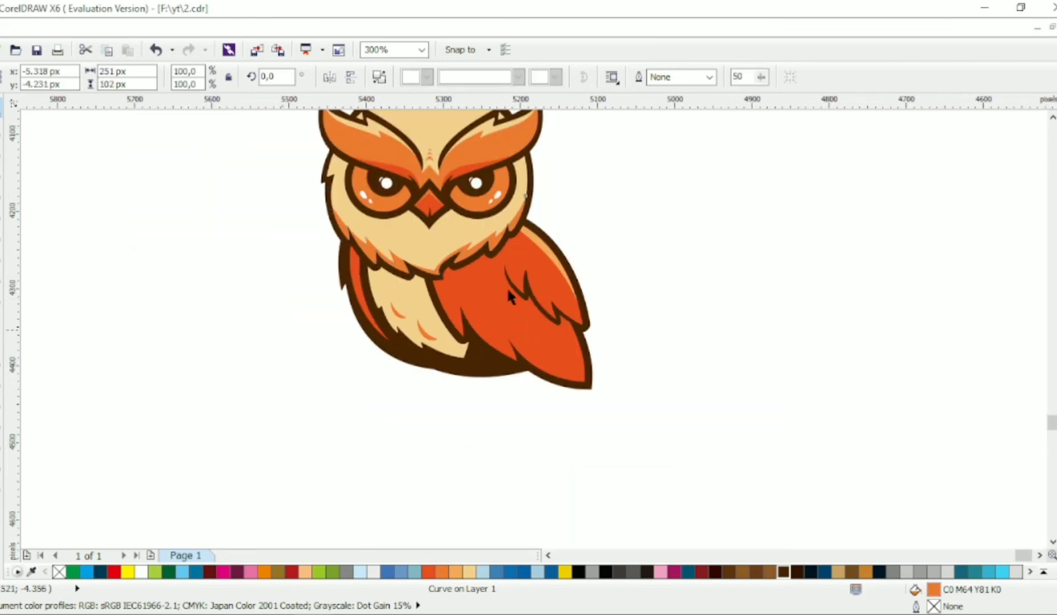
left_click(598, 230)
Step: Draw a closed three-node shape over the outer part of one eye and brow and arch its lower side upward
scroll(599, 231, "up", 1)
scroll(603, 231, "up", 1)
scroll(433, 208, "up", 2)
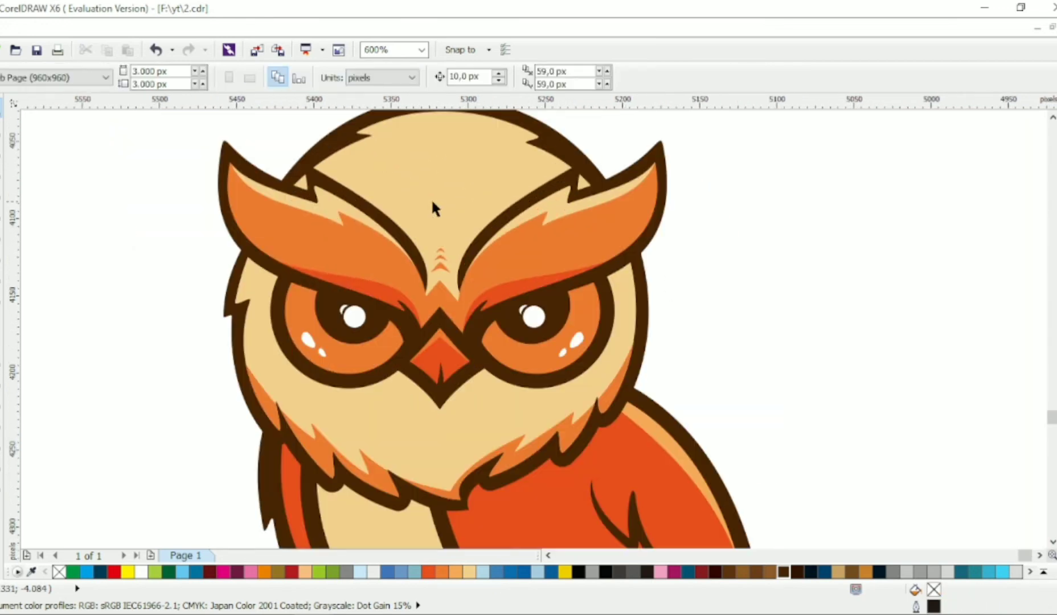
left_click(1, 194)
left_click(404, 304)
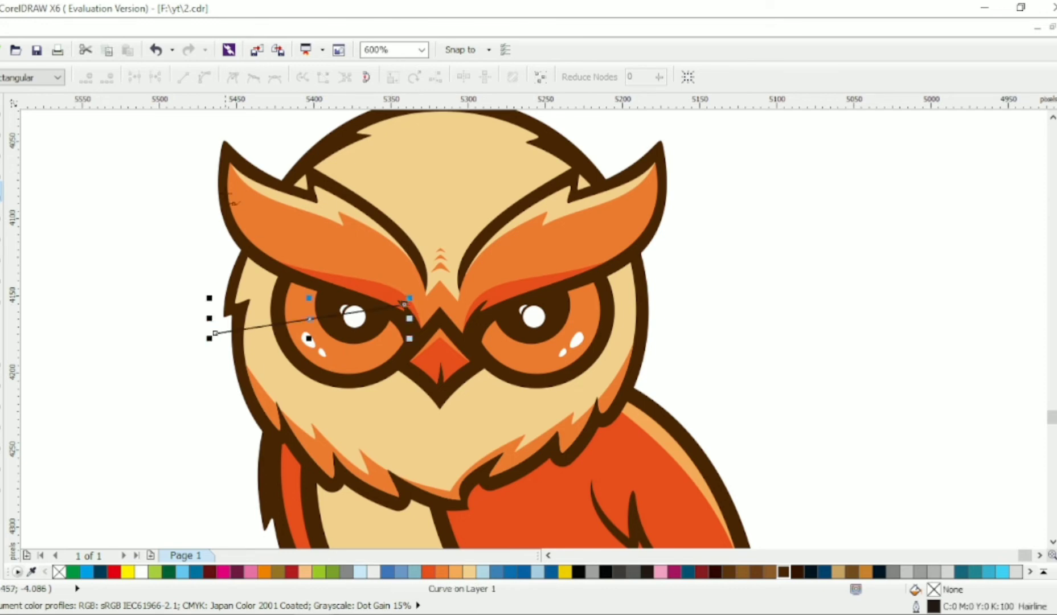
left_click(225, 193)
left_click(214, 334)
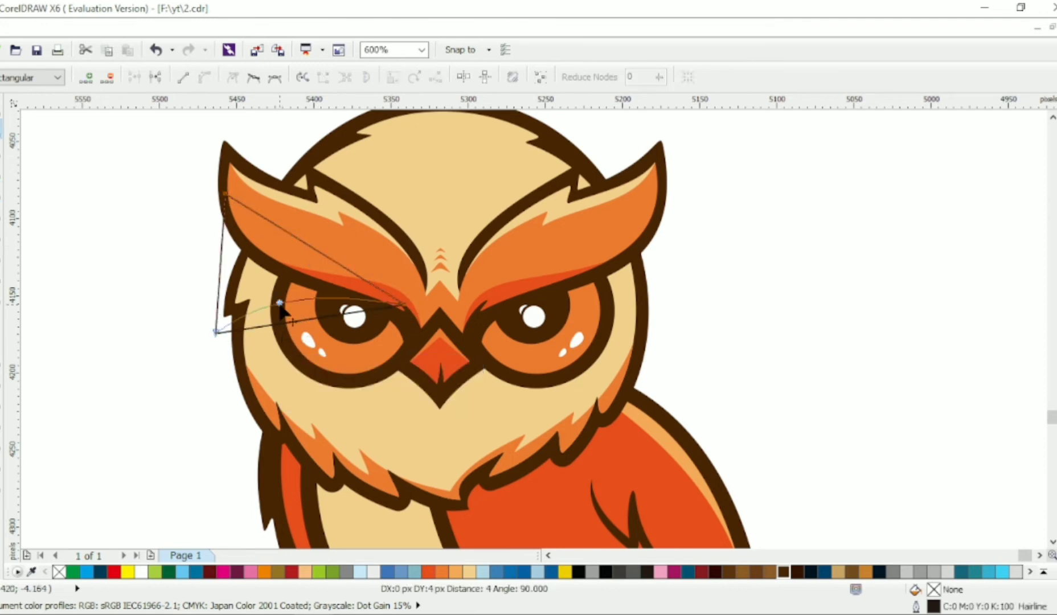
Step: Duplicate the arched shape, mirror it horizontally and place the copy symmetrically over the other eye
left_click_drag(472, 253, 606, 253)
right_click(605, 253)
left_click(329, 76)
left_click_drag(784, 251, 663, 253)
Step: Intersect the mirrored pair with the cream face shape and delete the source outlines
left_click(276, 212, "shift")
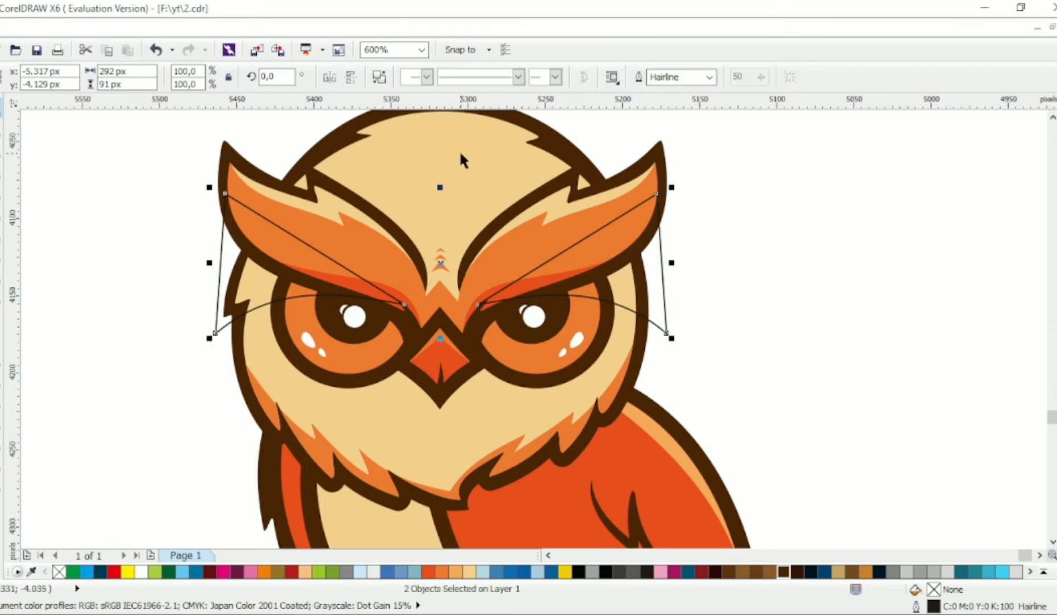
left_click(715, 169)
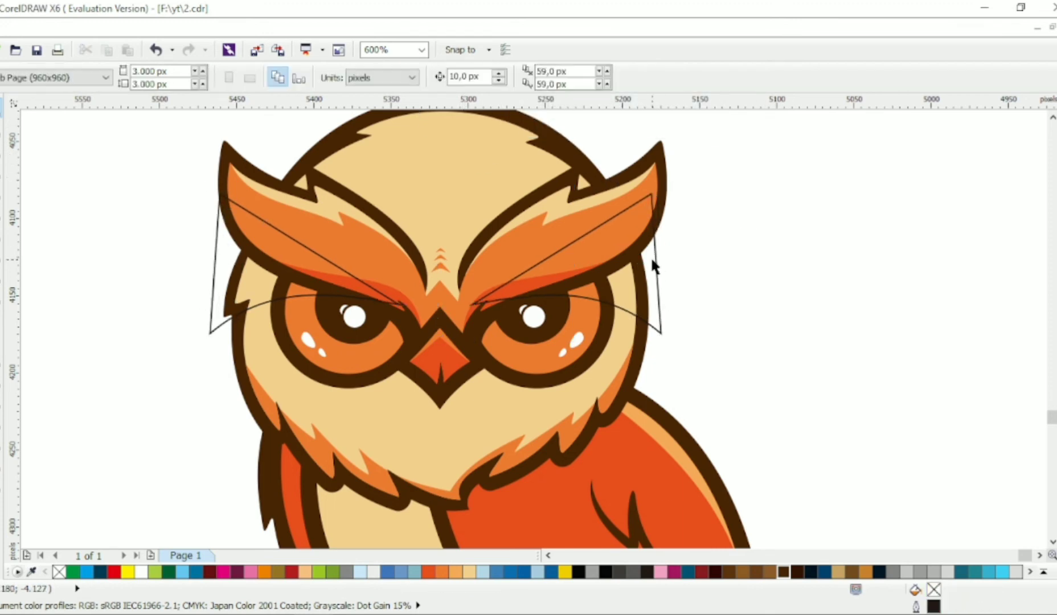
left_click(652, 256)
key("Delete")
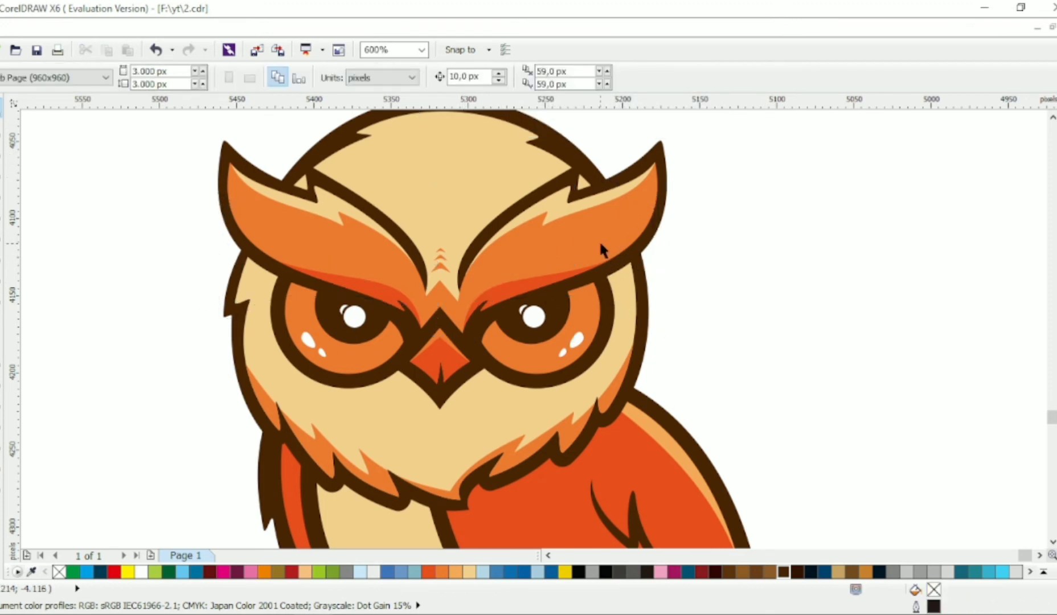
Step: Copy the orange brow's properties onto the intersected pieces at both sides of the face
right_click(601, 245)
left_click(658, 337)
left_click(796, 301)
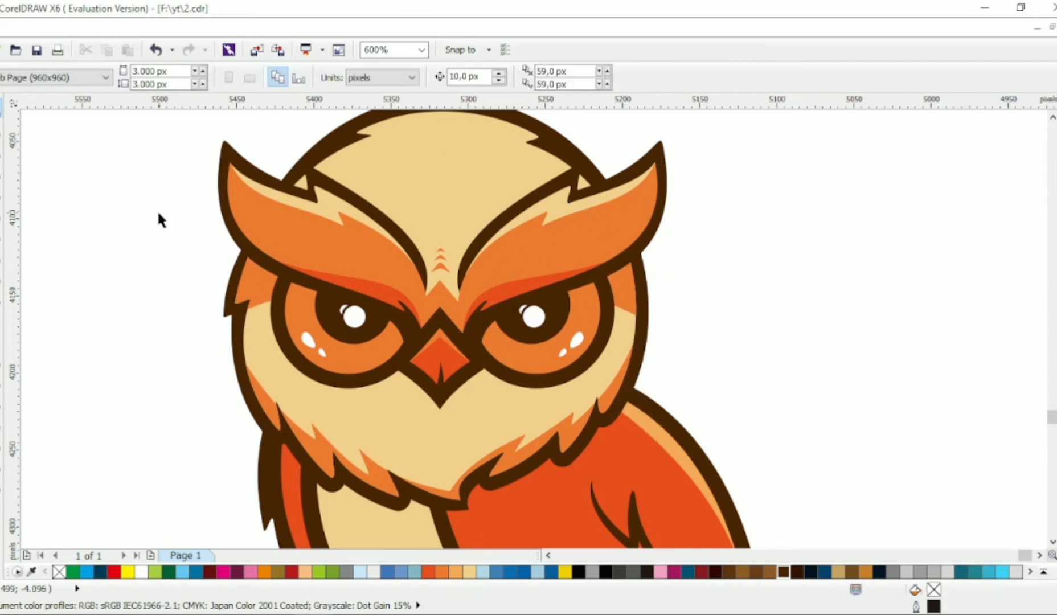
Step: Scale the wing objects down slightly and shift them inward toward the belly
scroll(474, 239, "down", 1)
scroll(637, 277, "down", 1)
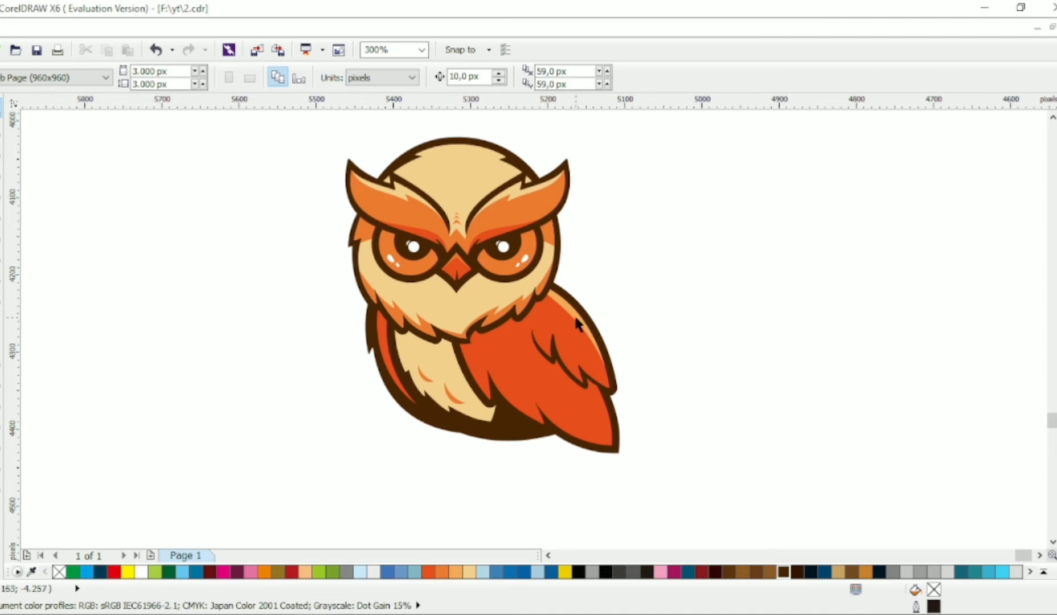
left_click(597, 351)
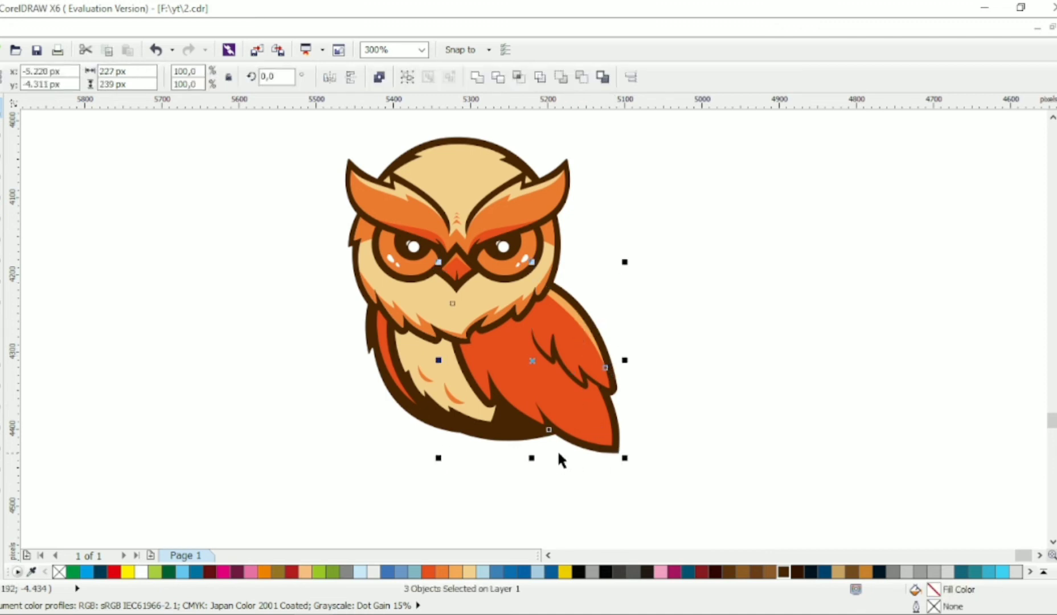
left_click_drag(529, 459, 554, 414)
left_click(601, 418)
Step: Reshape the dark brown belly's lower curve with its handle so it bulges downward and meets the smaller wing
left_click(526, 443)
double_click(527, 437)
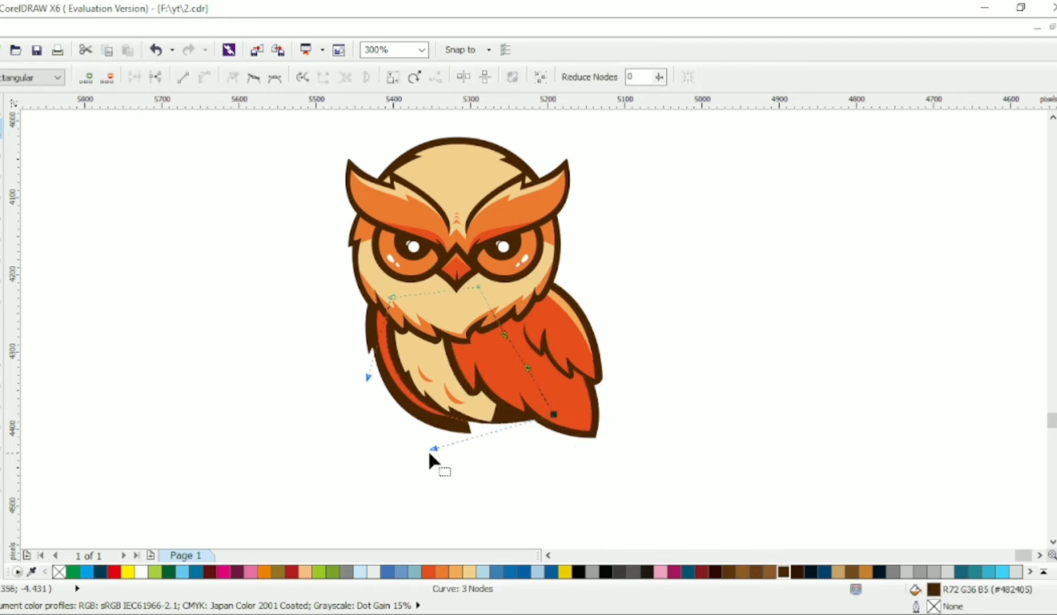
left_click_drag(438, 454, 458, 478)
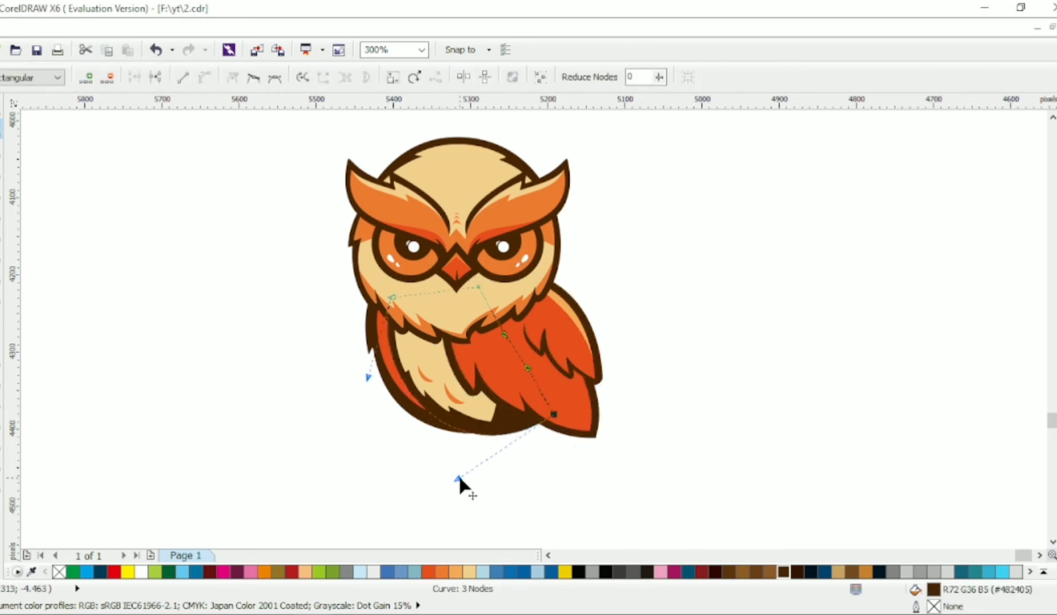
left_click(1, 112)
left_click(674, 280)
scroll(674, 280, "left", 1)
scroll(675, 280, "up", 1)
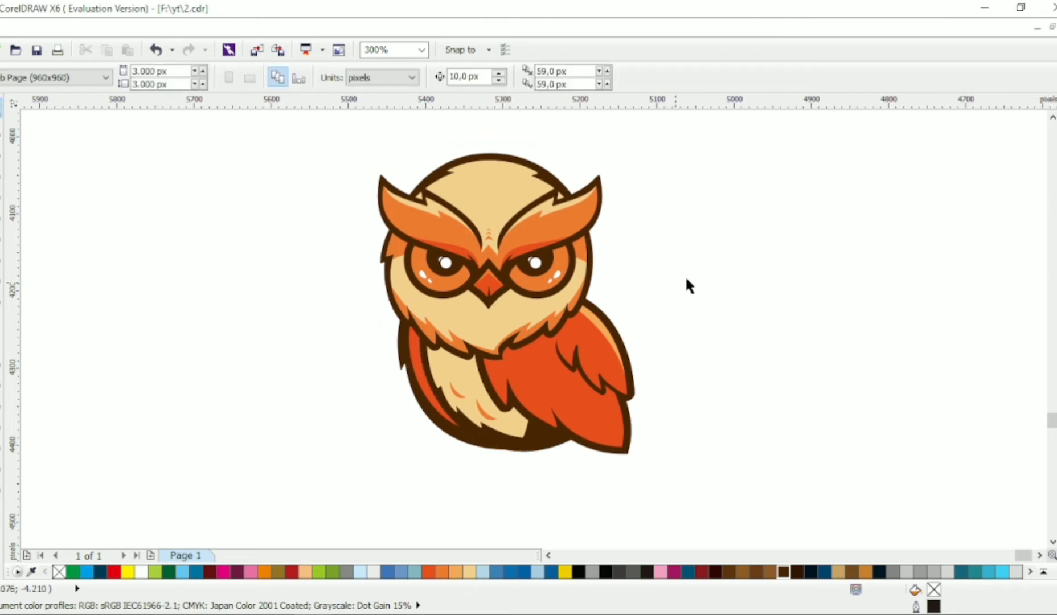
left_click(2, 196)
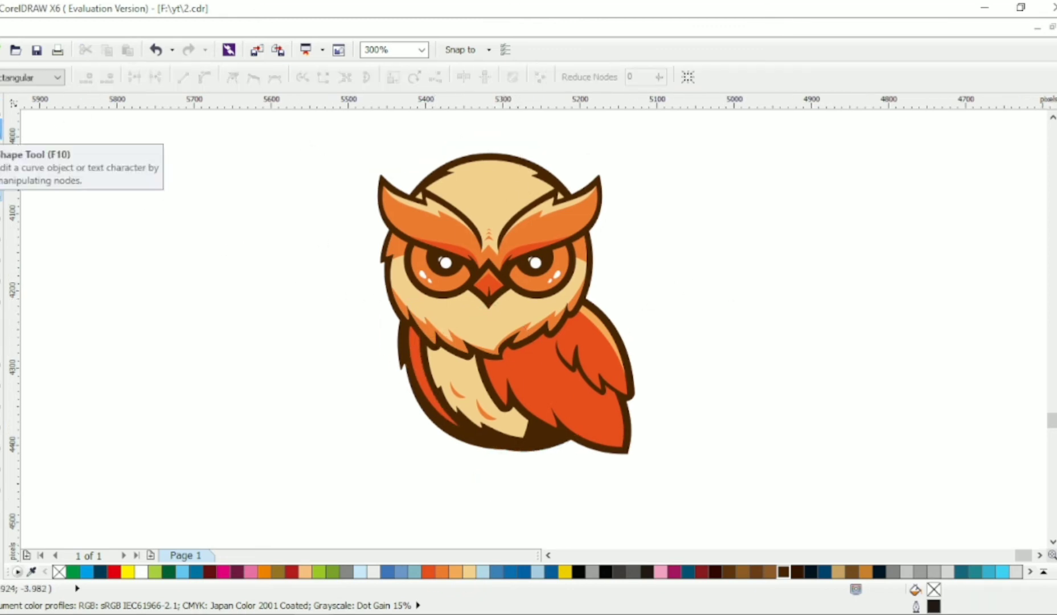
Step: Add a node to the upper-left edge of the dark head outline and pull the edge inward to form a curved notch
scroll(438, 147, "up", 1)
scroll(480, 212, "up", 1)
left_click(480, 212)
double_click(425, 231)
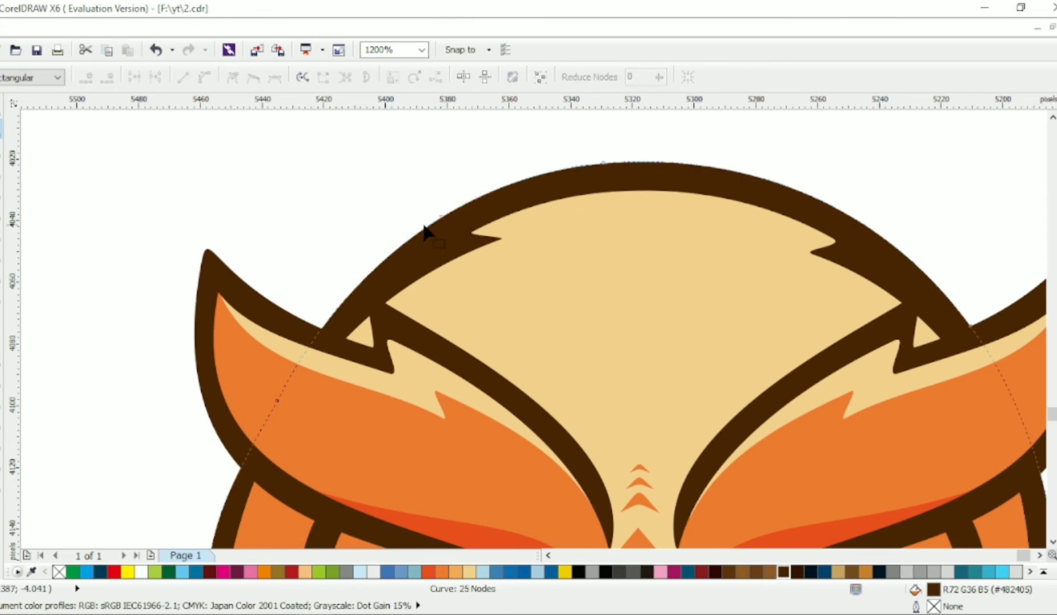
left_click(367, 149)
left_click_drag(421, 229, 436, 249)
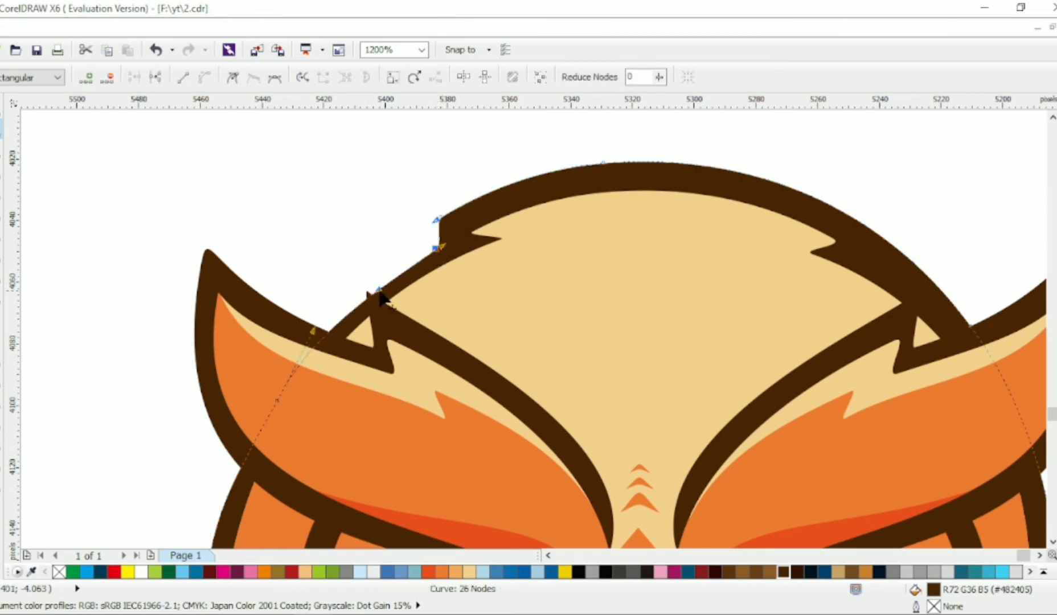
left_click_drag(380, 290, 342, 281)
left_click_drag(433, 250, 437, 247)
left_click_drag(342, 279, 365, 255)
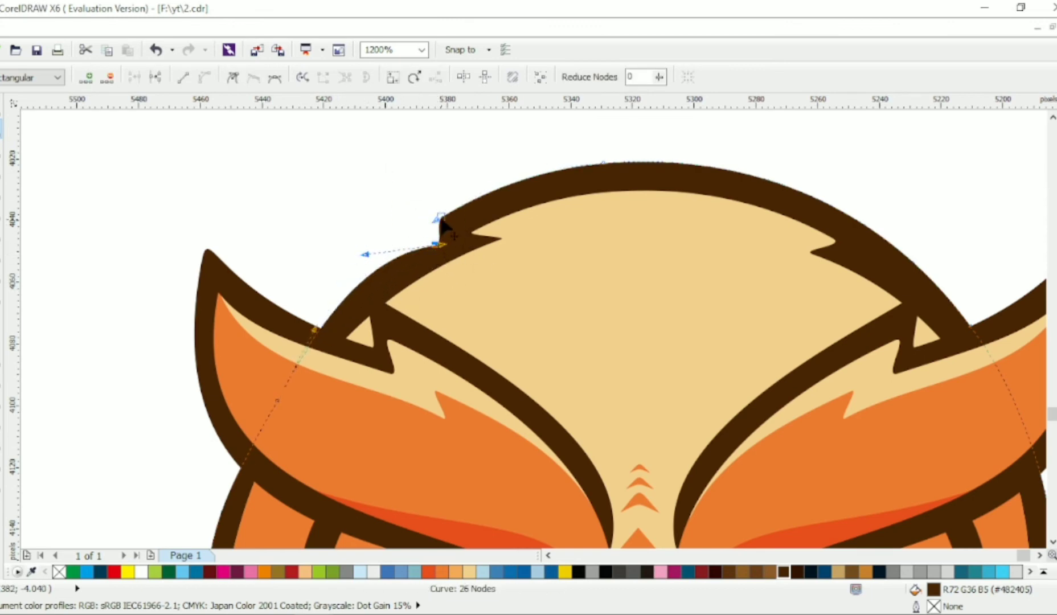
Step: Stretch the notch's upper corner outward into a pointed feather tip and curve the edge beneath it
left_click_drag(439, 218, 448, 194)
left_click_drag(435, 246, 438, 235)
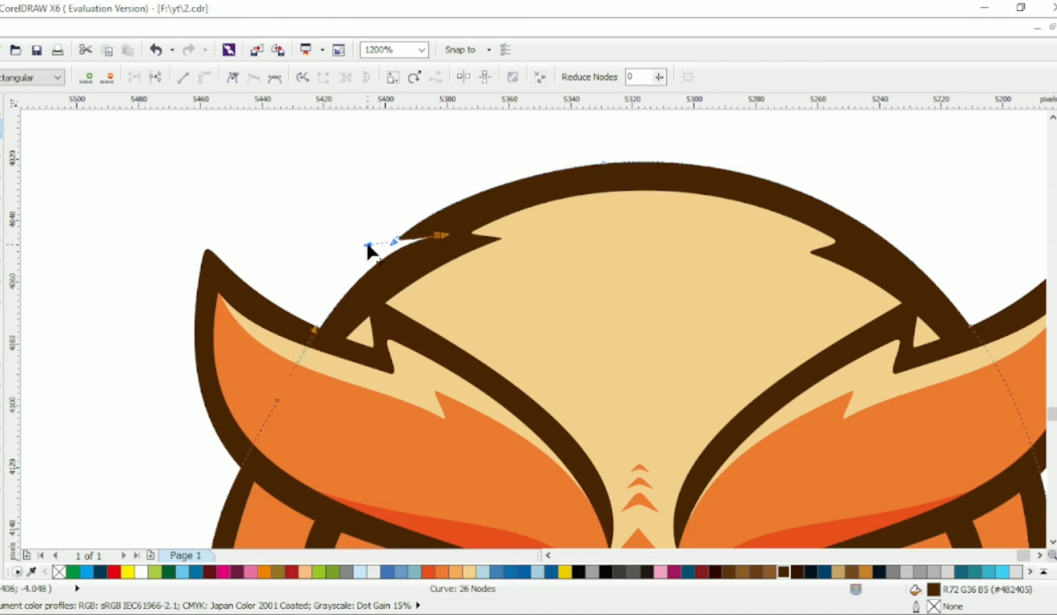
left_click_drag(368, 244, 356, 272)
left_click_drag(436, 237, 427, 244)
Step: Add nodes to the upper-right edge of the dark head outline and shape a matching pointed feather notch
left_click(837, 205)
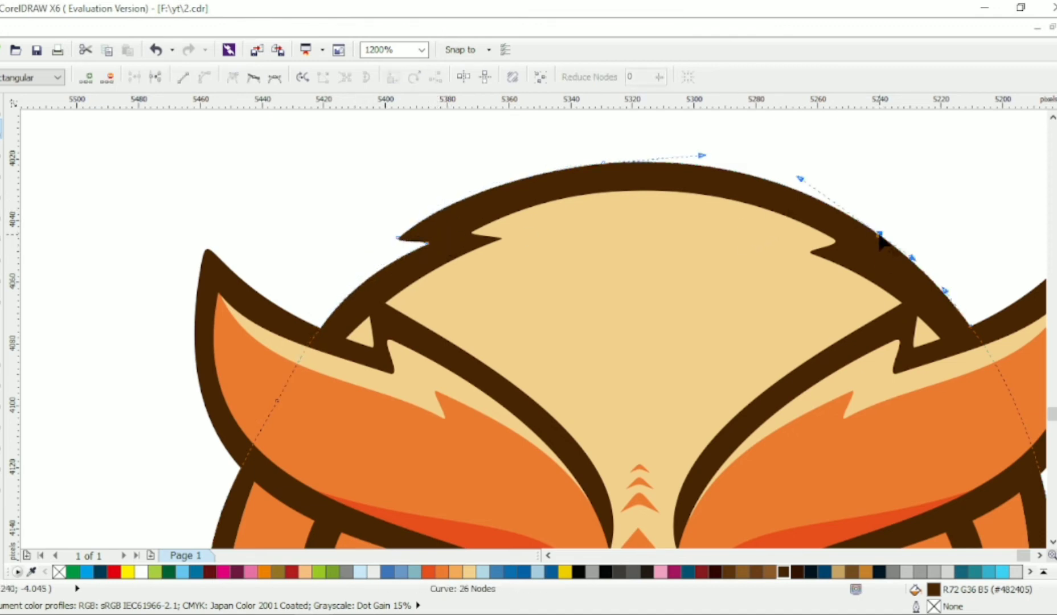
left_click_drag(903, 254, 913, 240)
double_click(928, 260)
left_click_drag(928, 260, 878, 251)
left_click_drag(897, 273, 916, 238)
scroll(747, 206, "down", 2)
scroll(781, 209, "up", 2)
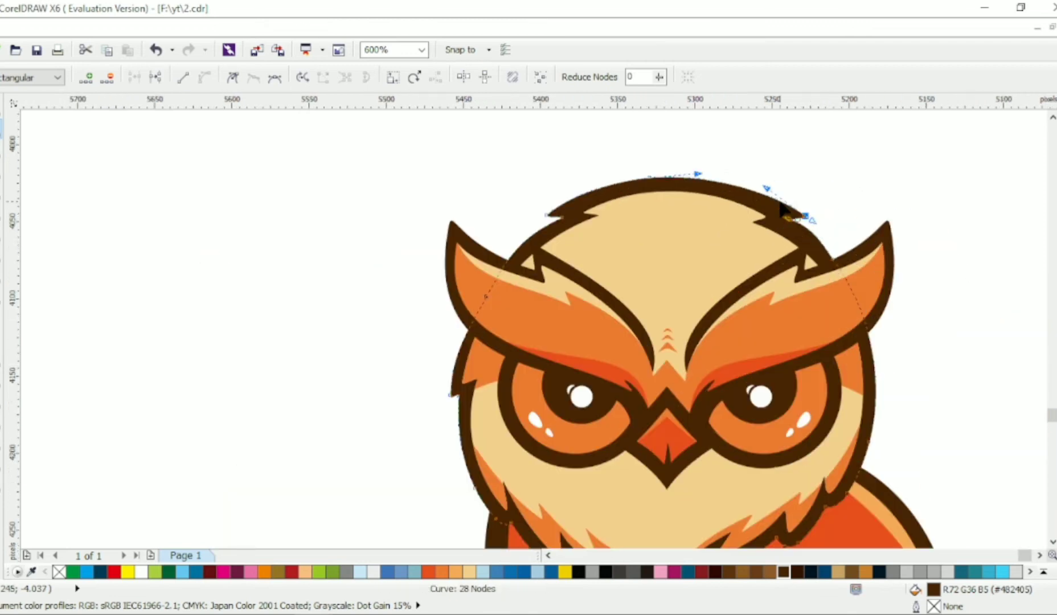
left_click_drag(832, 229, 816, 233)
left_click_drag(314, 229, 333, 235)
left_click_drag(251, 272, 267, 273)
scroll(274, 267, "down", 1)
key("space")
left_click(312, 175)
scroll(312, 175, "down", 1)
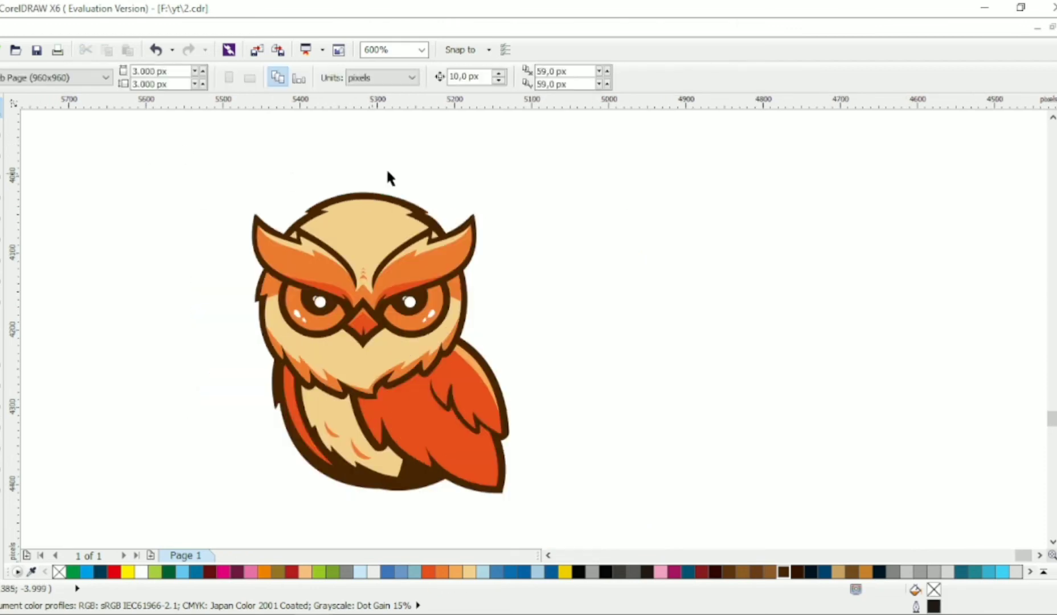
Step: Draw a closed zigzag outline with the Bezier tool across the large wing's lower part, looping outside below the wing tip
scroll(399, 238, "left", 1)
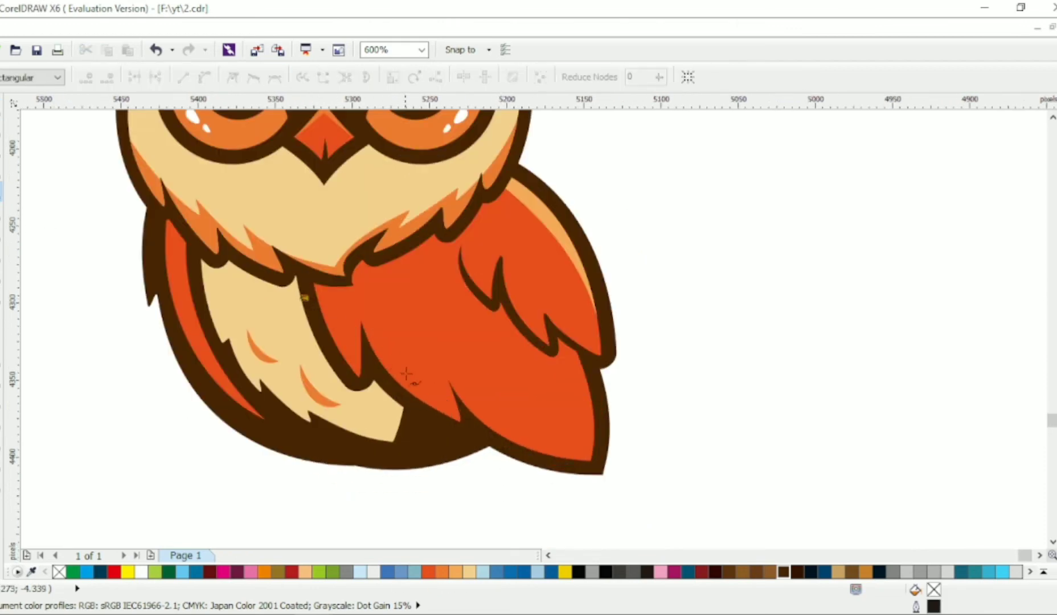
left_click(419, 374)
left_click(421, 337)
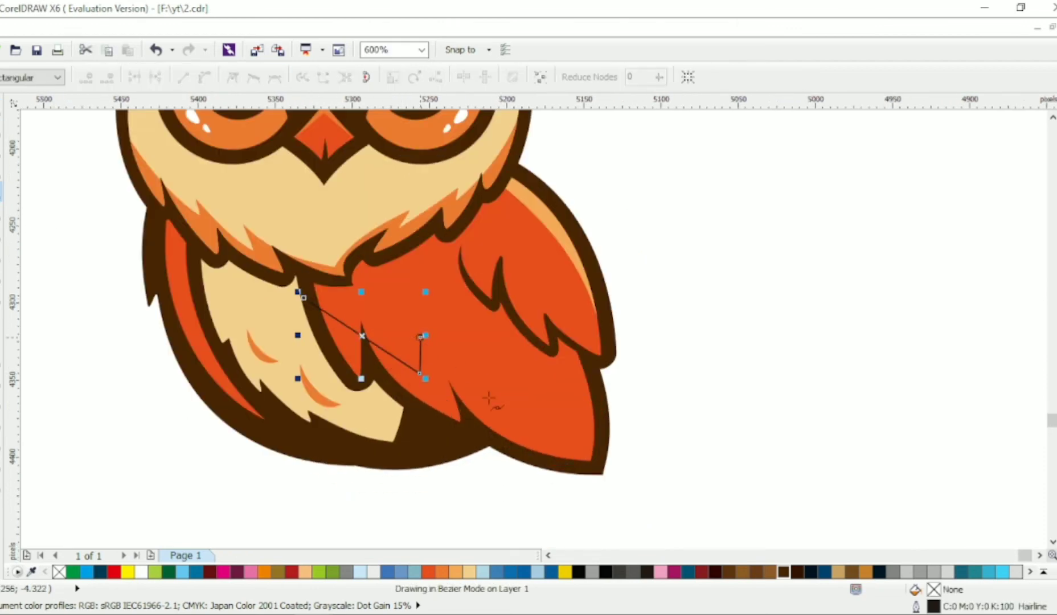
left_click(536, 432)
left_click(579, 432)
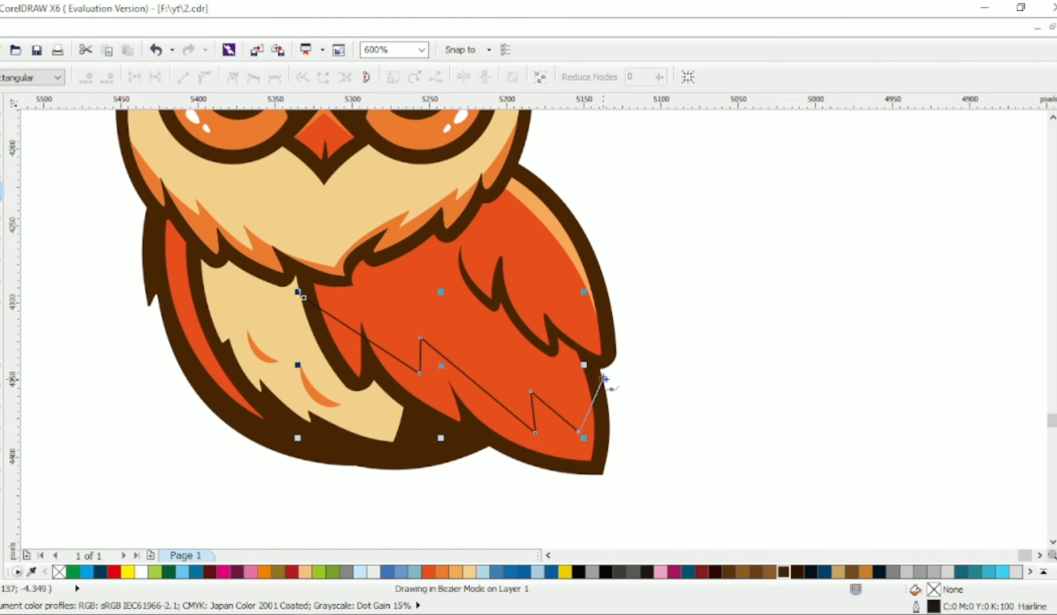
left_click(604, 379)
left_click(645, 391)
left_click(662, 479)
left_click(481, 501)
left_click(303, 297)
Step: Convert all of the zigzag outline's segments to smooth curves and bend its edges into feather-like shading
key("ctrl+a")
left_click(204, 77)
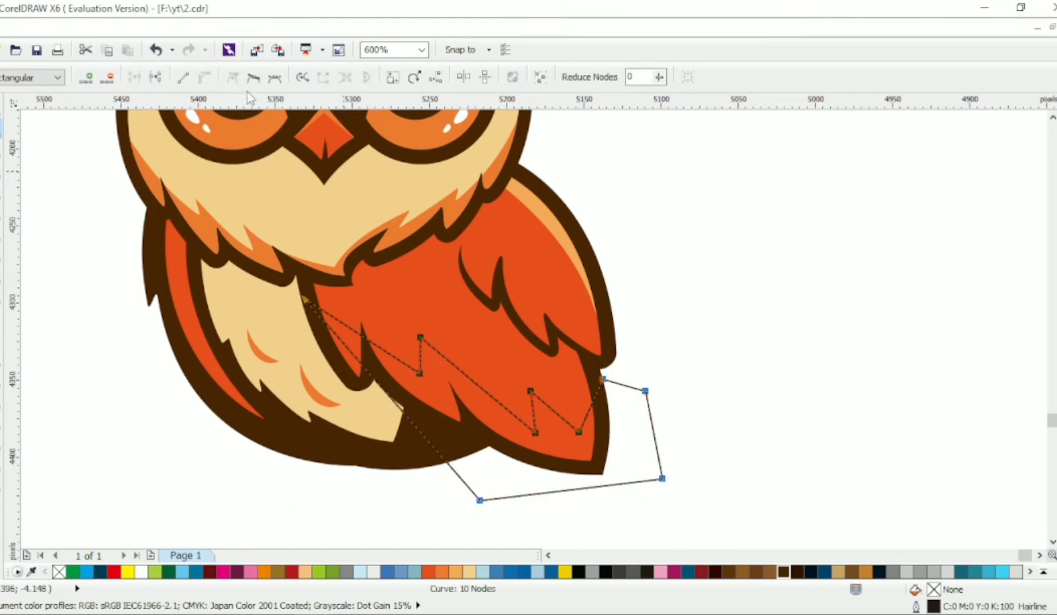
left_click(253, 77)
left_click_drag(474, 376, 524, 405)
left_click(577, 431)
mouse_move(596, 429)
left_mouse_down()
mouse_move(590, 419)
mouse_move(594, 432)
left_mouse_up()
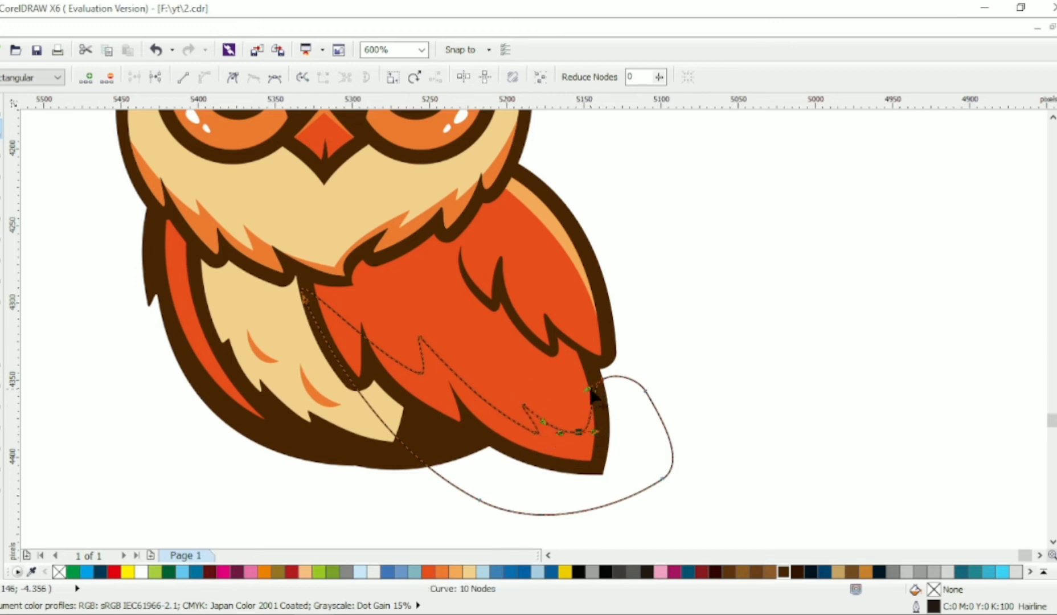
left_click_drag(374, 408, 363, 421)
Step: Intersect the zigzag shape with the red-orange wing, delete the source outline, and select the resulting lower wing piece
left_click(1, 106)
left_click(399, 285, "shift")
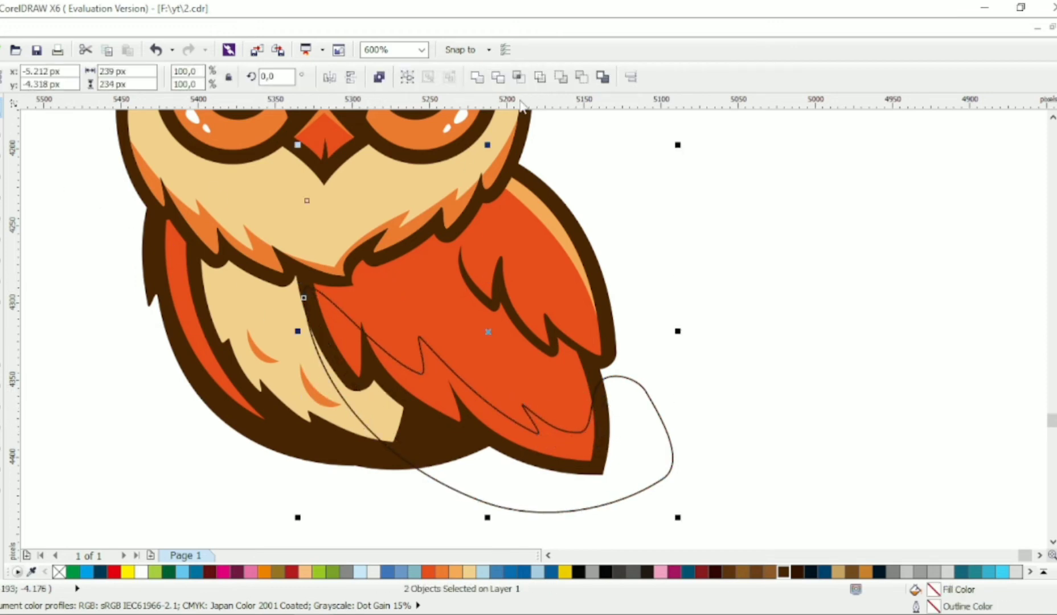
left_click(524, 77)
left_click(655, 459)
key("Delete")
left_click(548, 444)
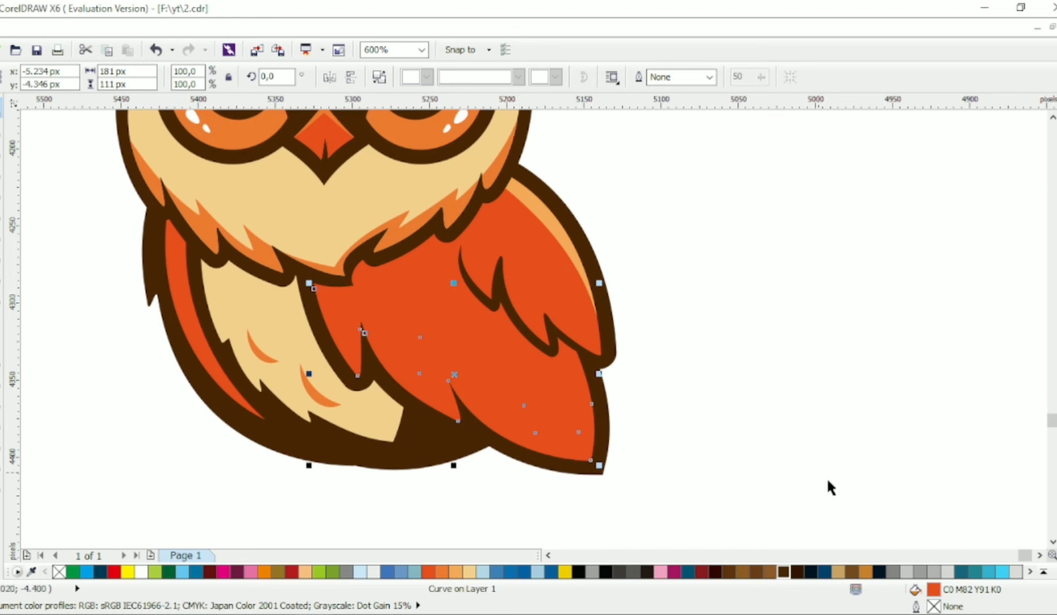
Step: Fill the lower wing piece with a darker red chosen in the CMYK colour model
double_click(934, 591)
left_click(656, 181)
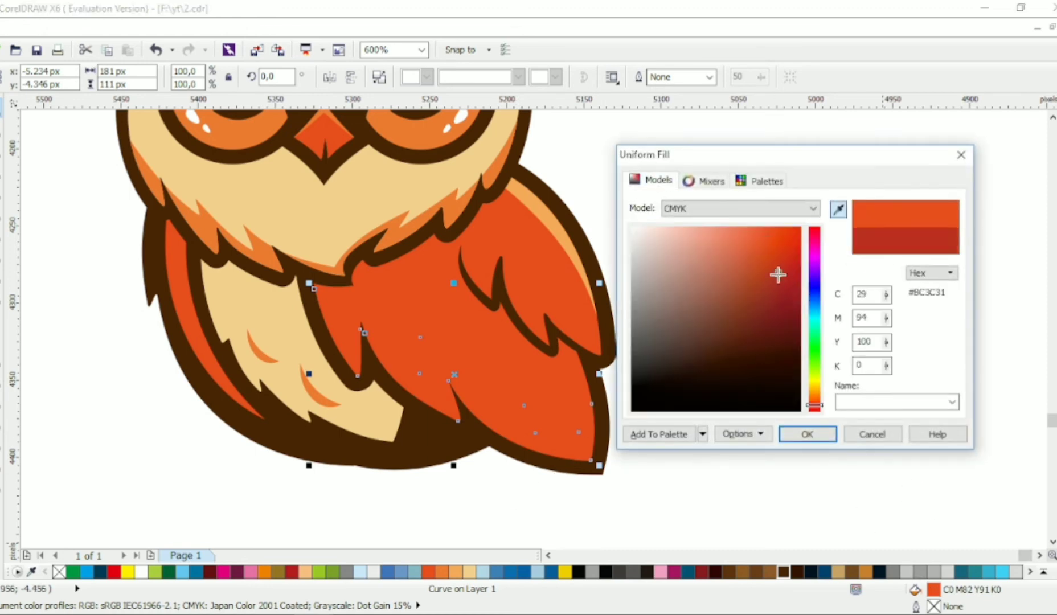
left_click_drag(779, 277, 780, 268)
left_click(812, 433)
left_click(752, 330)
scroll(661, 317, "down", 1)
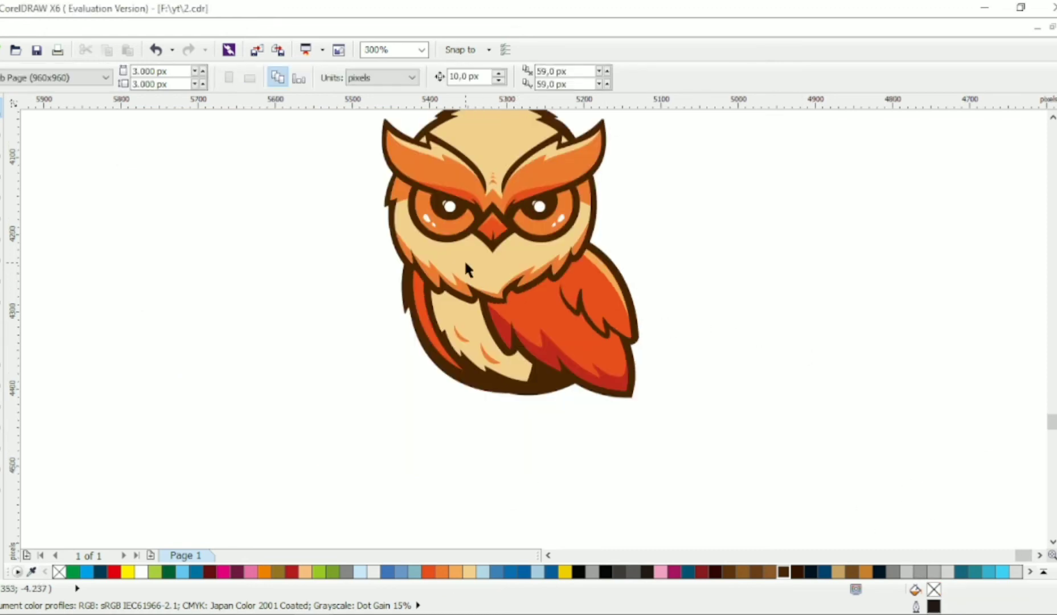
Step: Draw a closed four-node outline over the smaller wing's lower part and curve its outer edge
scroll(463, 259, "up", 1)
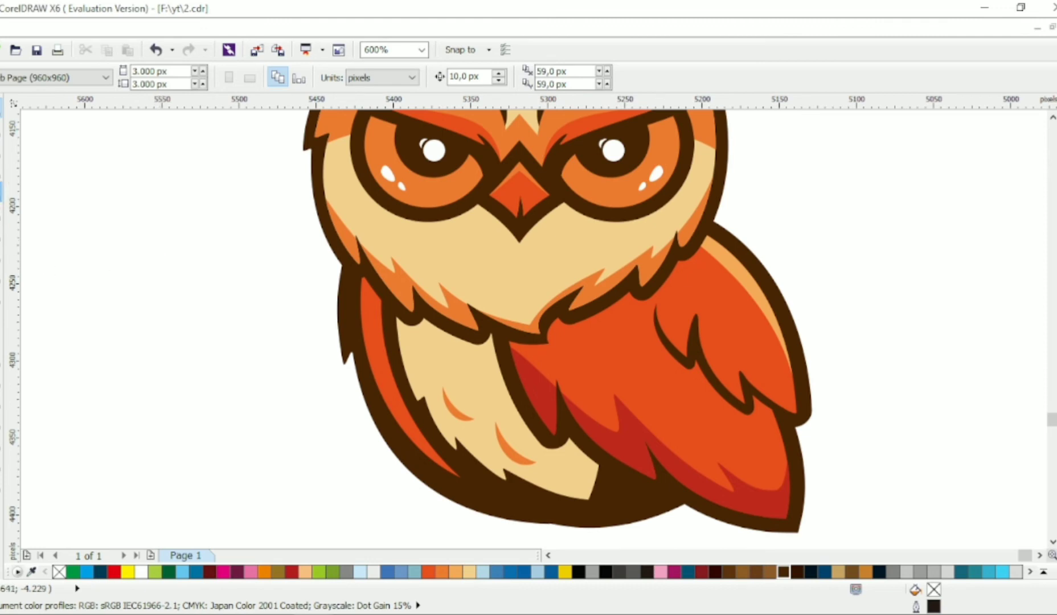
left_click(391, 315)
left_click(400, 483)
left_click(501, 489)
left_click(472, 362)
left_click(390, 315)
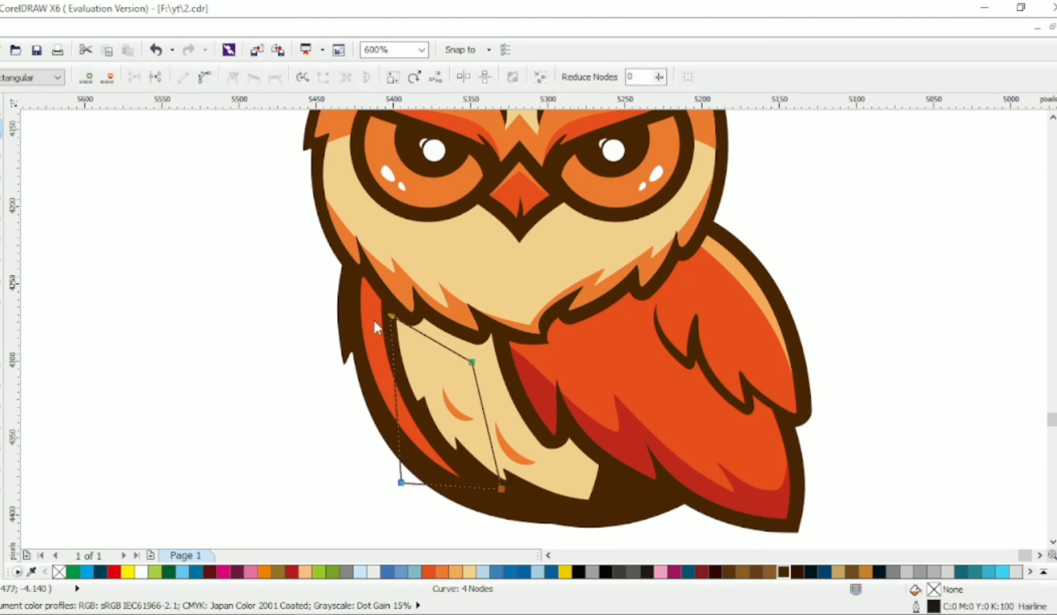
left_click_drag(397, 403, 385, 403)
Step: Intersect the outline with the smaller wing and fill the overlapping piece with the palette's dark red
key("space")
left_click(377, 332, "shift")
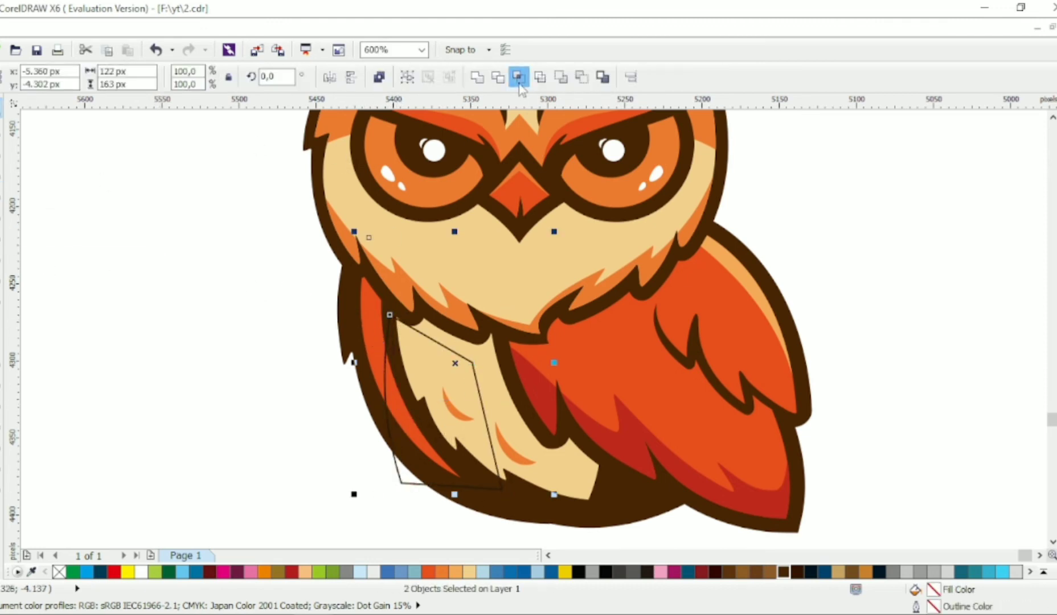
left_click(519, 77)
left_click(291, 572)
left_click(309, 377)
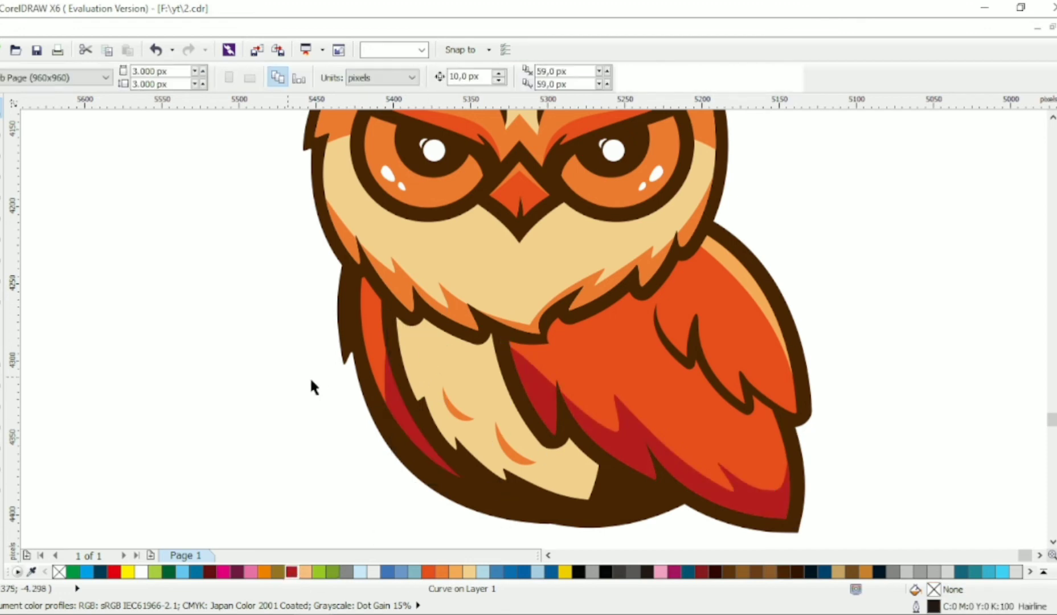
Step: Draw a long, closed four-node outline beneath the owl for a branch, wide at the left end and narrow at the right
scroll(309, 376, "down", 1)
left_click_drag(543, 402, 575, 385)
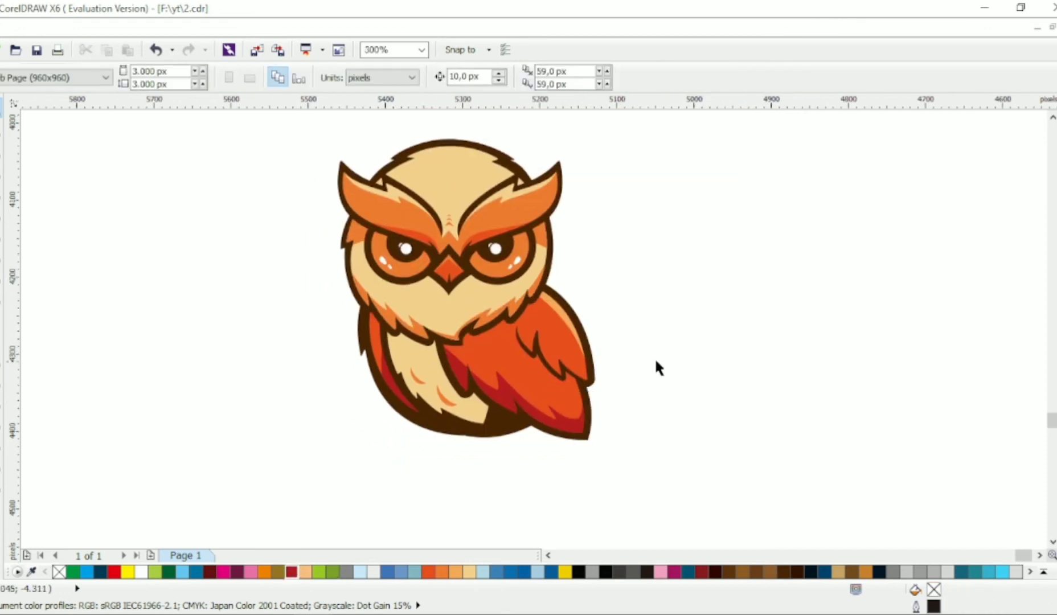
left_click(2, 192)
scroll(369, 365, "down", 5)
left_click(315, 370)
left_click(344, 406)
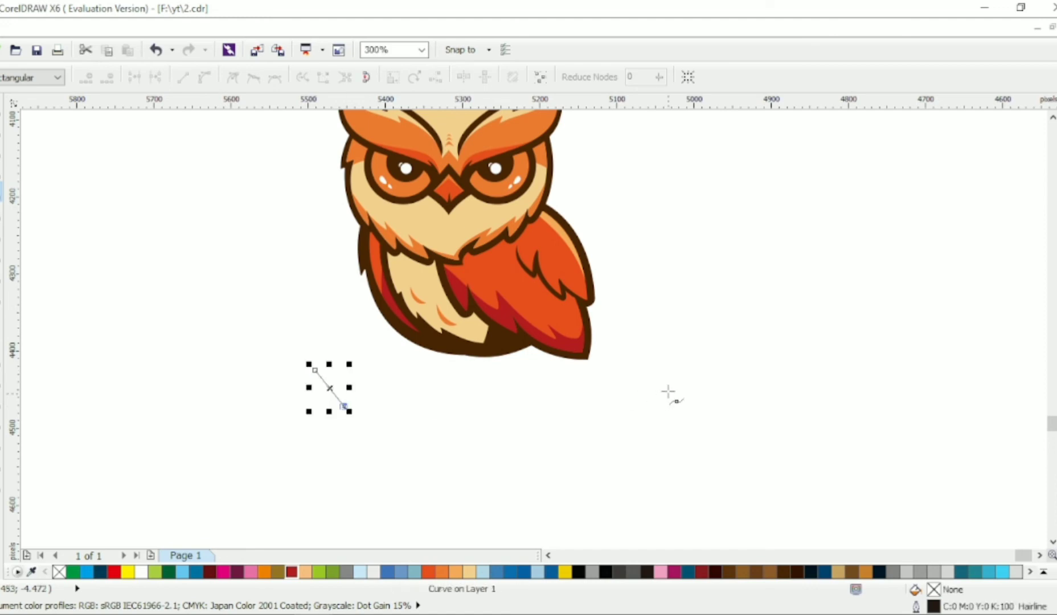
left_click(682, 370)
left_click(675, 358)
left_click(315, 370)
Step: Convert the branch outline to smooth curves, arch both long edges upward, and adjust the narrow end
double_click(2, 128)
left_click(204, 77)
left_click(253, 77)
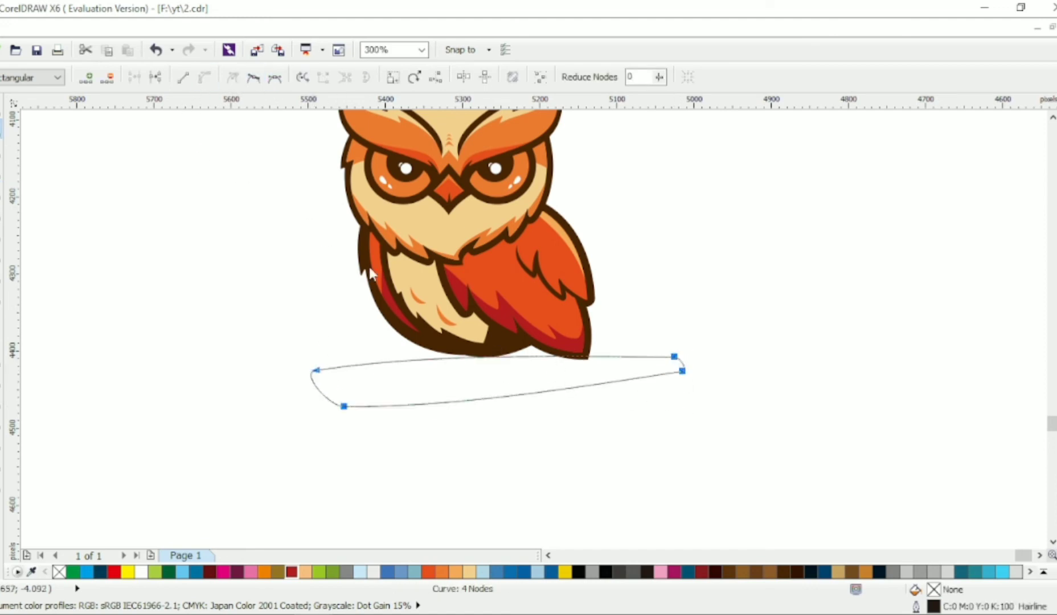
left_click_drag(482, 358, 487, 340)
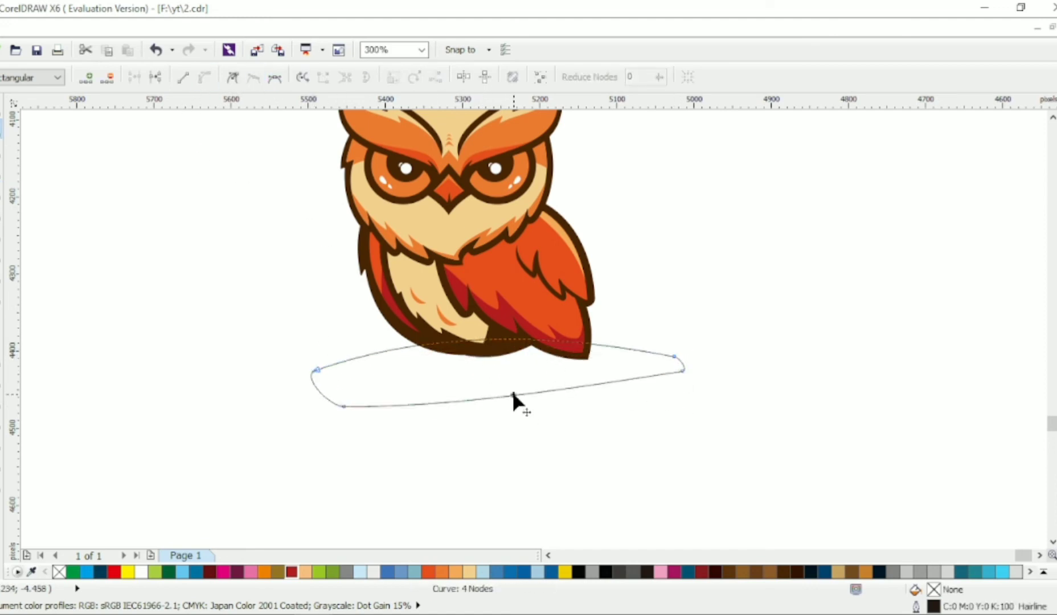
left_click_drag(511, 394, 511, 365)
left_click_drag(682, 372, 672, 357)
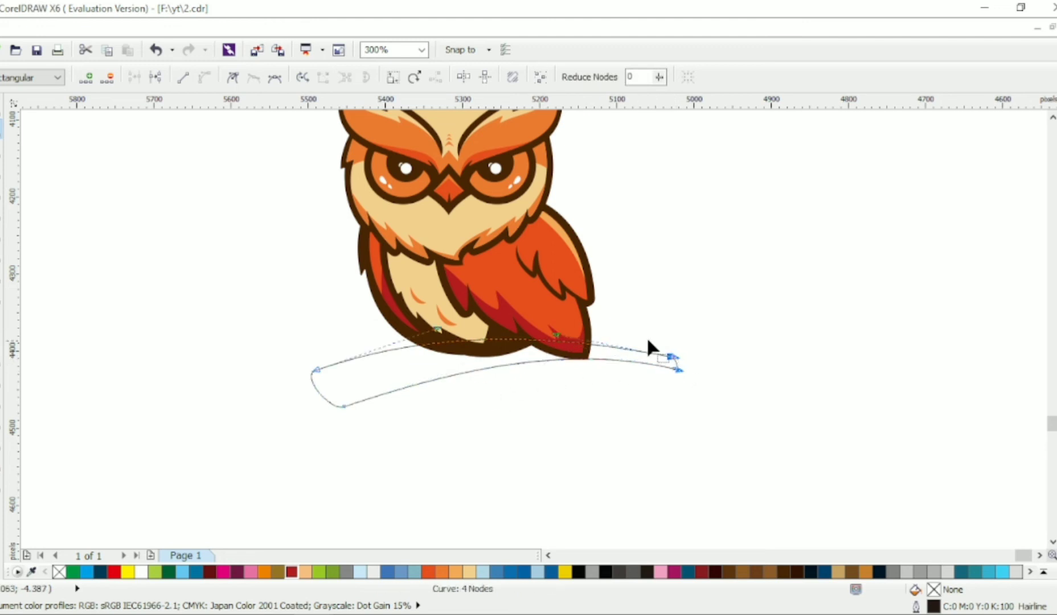
Step: Fill the branch with dark brown #482405 and remove its outline
key("space")
scroll(405, 333, "up", 2)
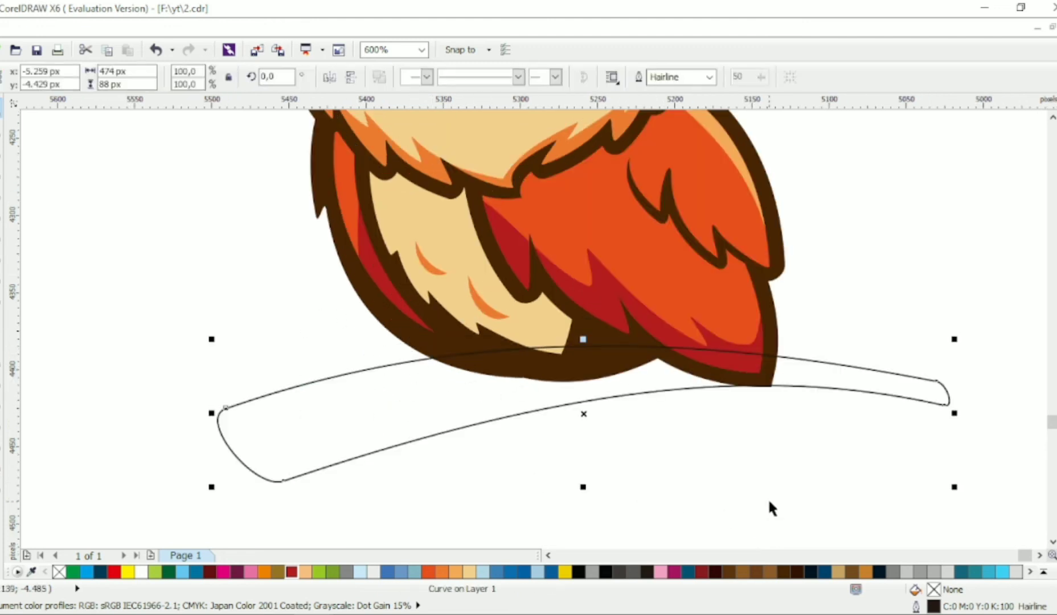
left_click(798, 572)
right_click(59, 572)
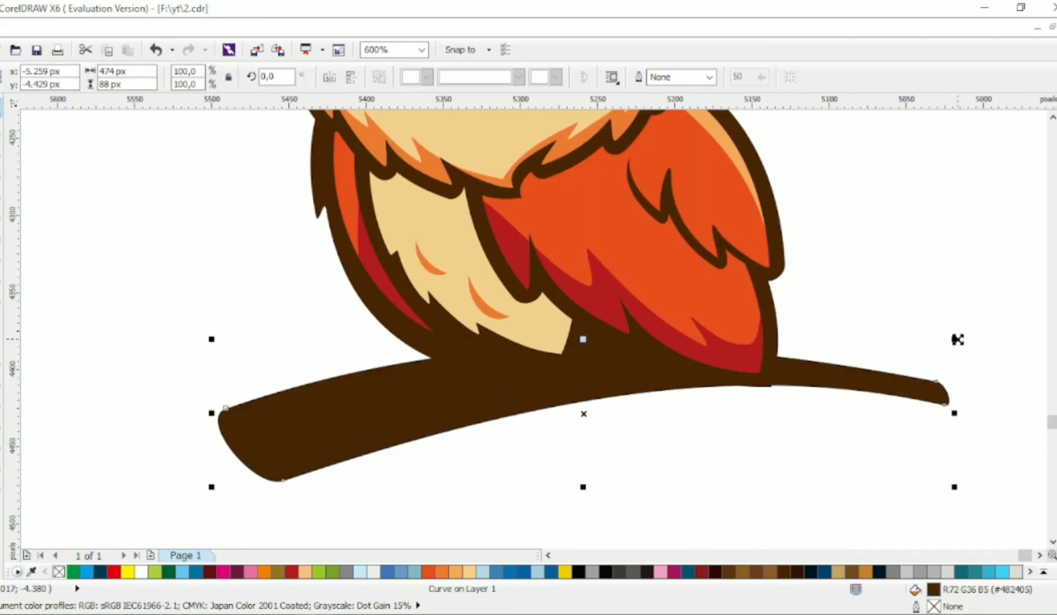
Step: Duplicate the branch scaled to 93.4%, fill the copy with C24 M56 Y89 K0, and send both shapes behind the owl
left_click_drag(954, 339, 935, 340)
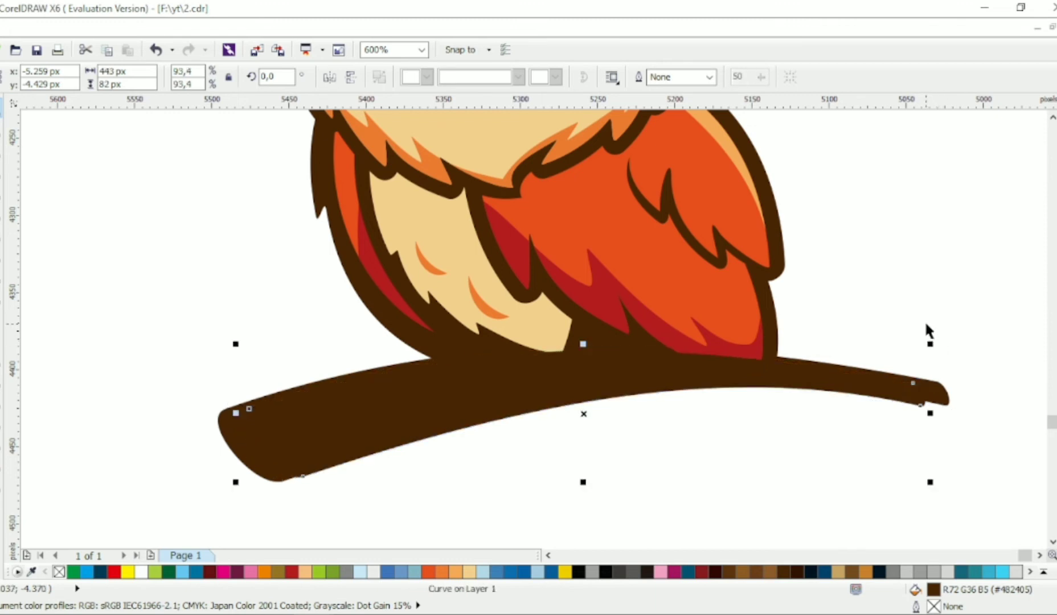
left_click(865, 571)
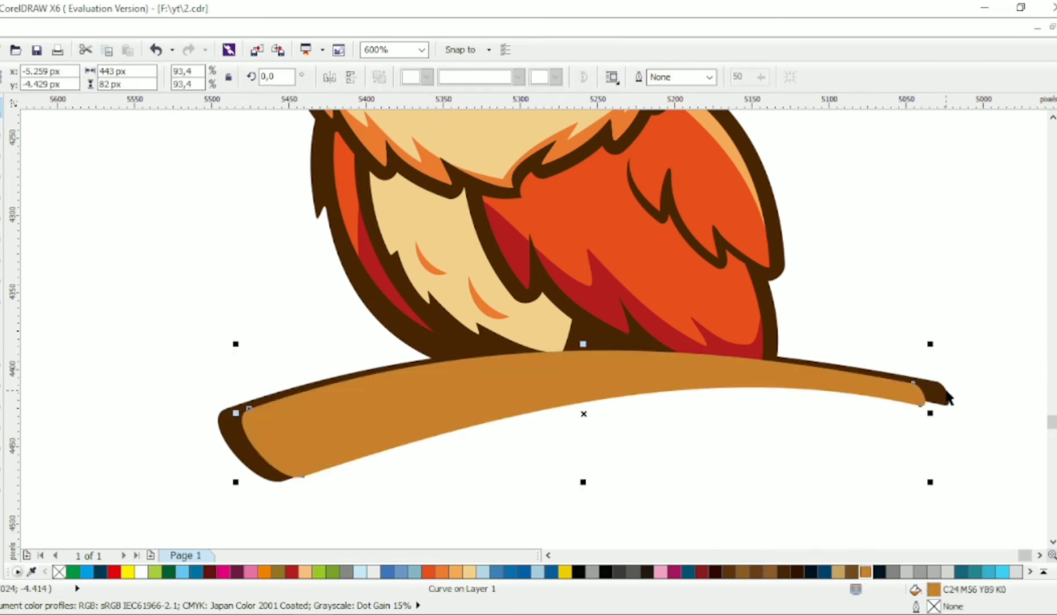
left_click(942, 390, "shift")
key("shift+Page_Down")
key("Escape")
Step: Reshape the dark brown branch's ends and long edges so it forms an even border around the lighter inner shape
scroll(245, 272, "down", 1)
left_click(290, 447)
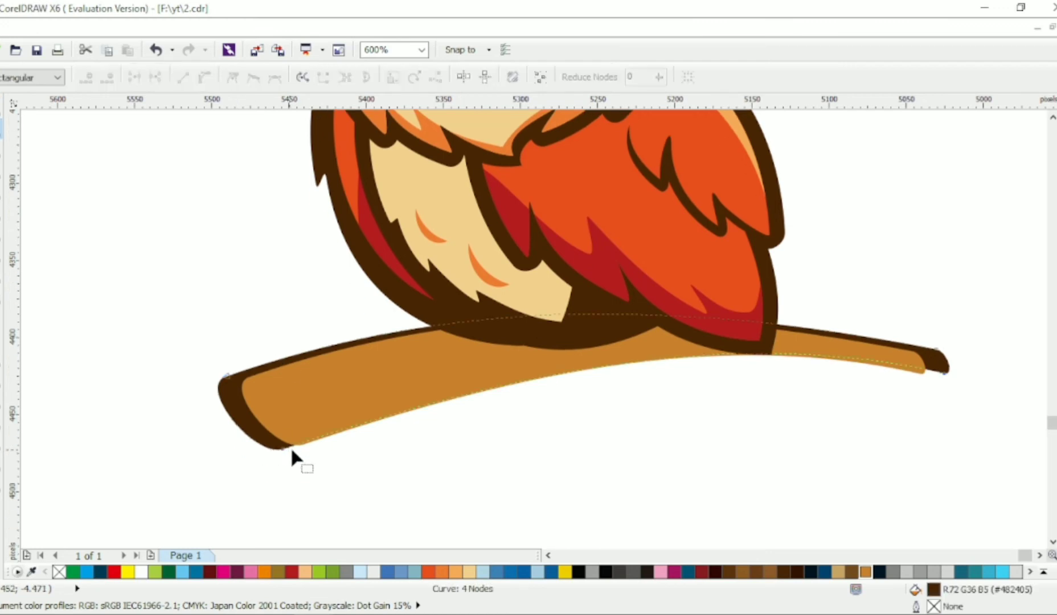
left_click_drag(292, 447, 304, 460)
left_click_drag(279, 470, 245, 479)
left_click_drag(946, 373, 932, 385)
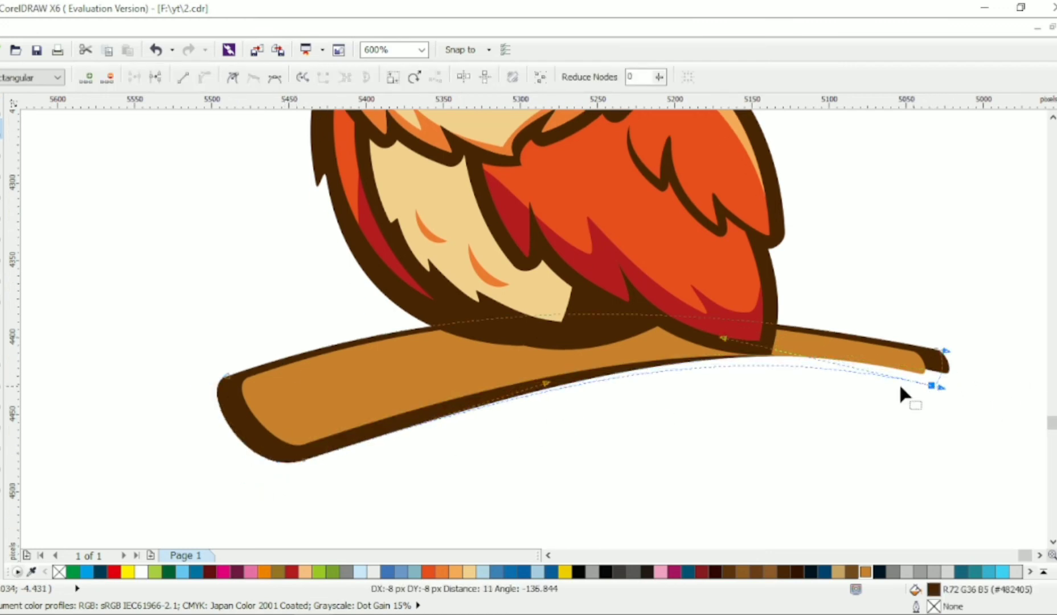
left_click_drag(722, 338, 706, 331)
left_click_drag(937, 349, 926, 346)
left_click_drag(694, 302, 696, 283)
left_click_drag(931, 386, 930, 388)
Step: Simplify the large wing's dark tip and extend it down to the branch border, and pull in the branch's upper-left corner
left_click(749, 357)
left_click(767, 357)
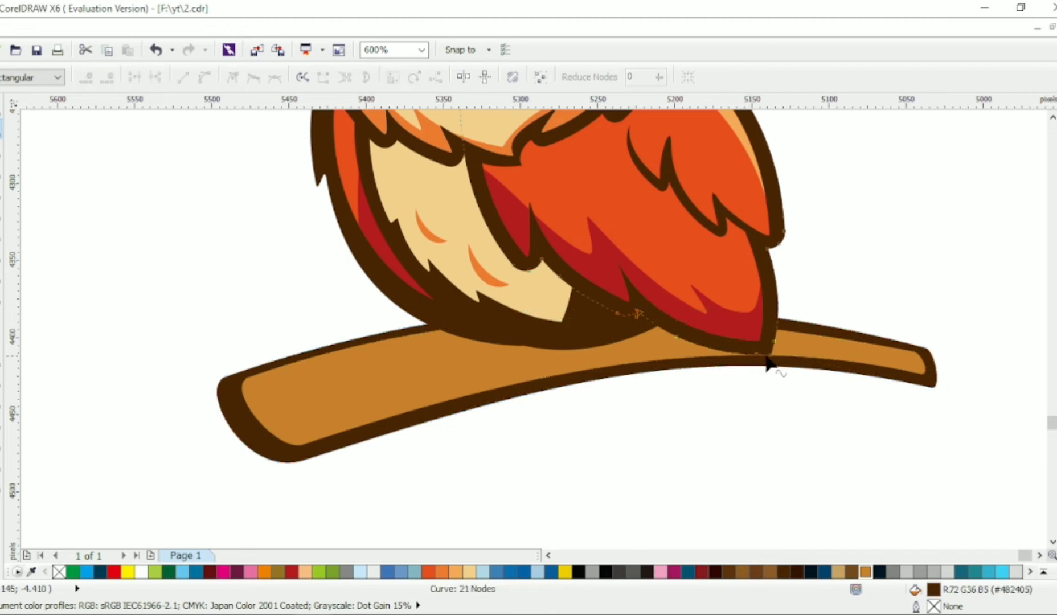
left_click(770, 349)
left_click(767, 352)
left_click_drag(772, 355, 773, 361)
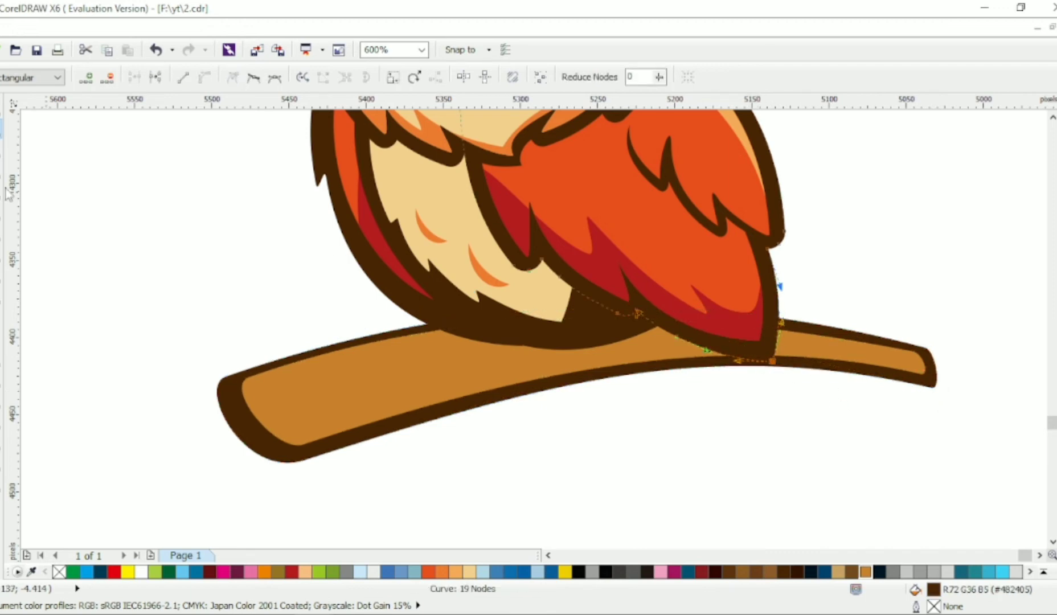
left_click(222, 393)
left_click_drag(226, 378, 234, 370)
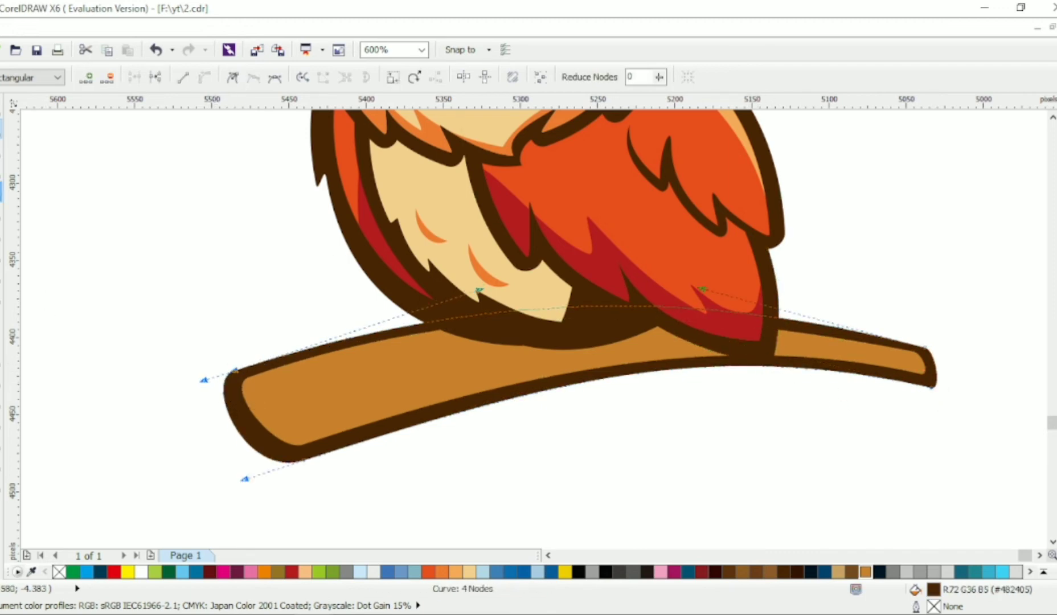
Step: Draw a five-node crescent outline with a notched inner edge across the branch's cut end and bend its long sides into curves
left_click(2, 192)
scroll(273, 436, "up", 1)
left_click(233, 313)
left_click(333, 458)
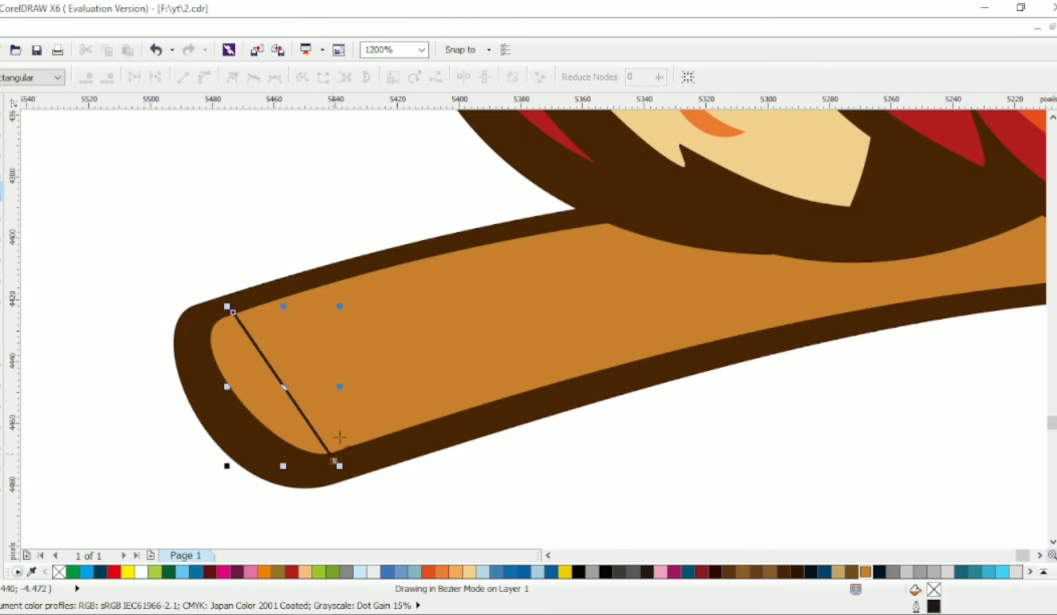
left_click(244, 304)
left_click(233, 313)
key("F10")
key("ctrl+a")
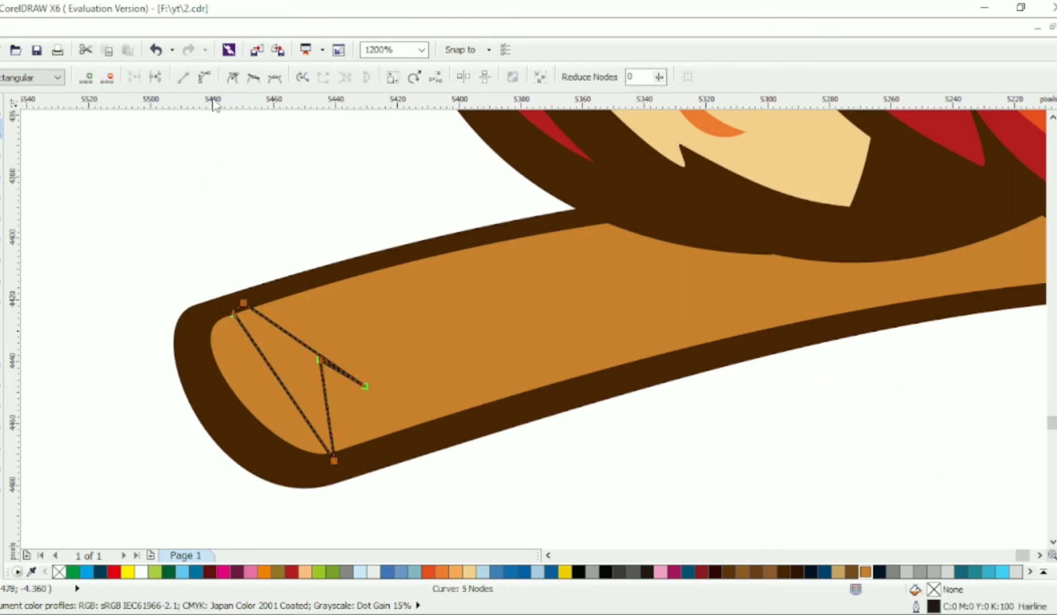
left_click(205, 77)
left_click_drag(315, 350, 318, 329)
left_click_drag(295, 370, 297, 371)
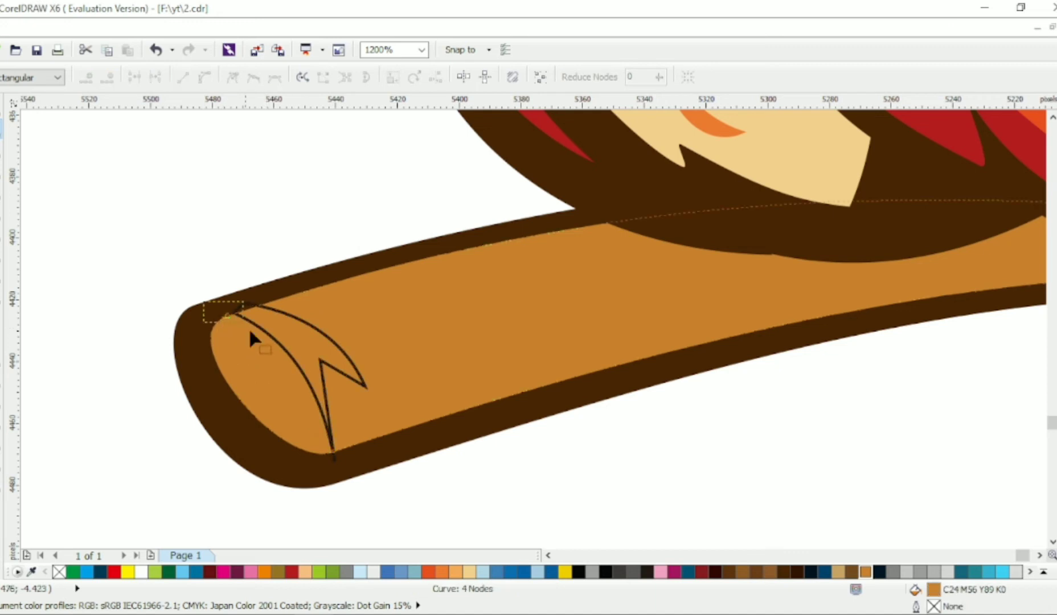
Step: Round the end of the branch's lighter inner shape, and refine the crescent's curves, notch and tip to follow it
left_click(264, 424)
left_click(298, 358)
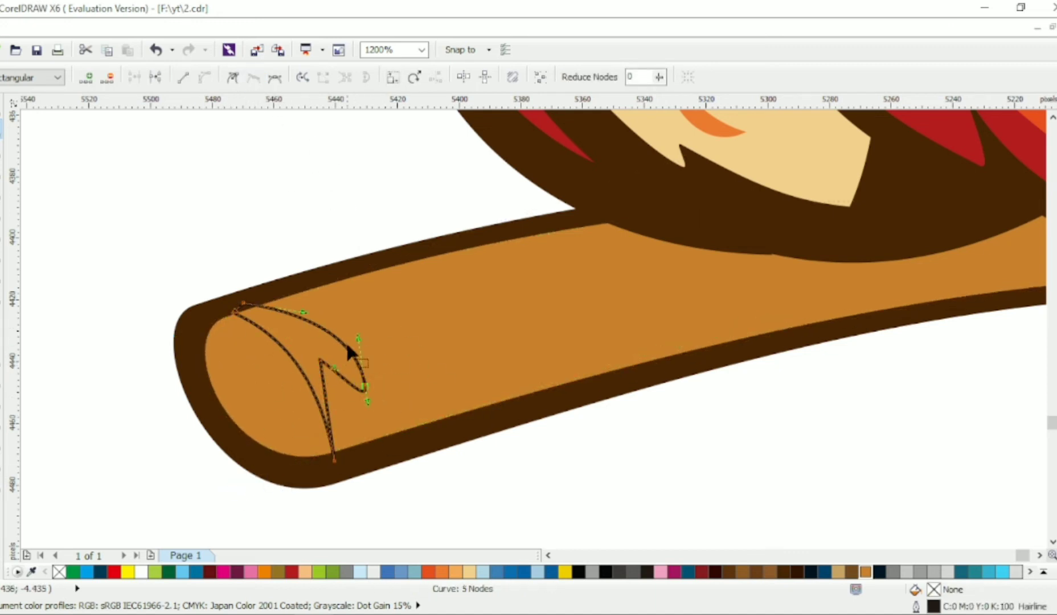
left_click_drag(325, 399, 320, 474)
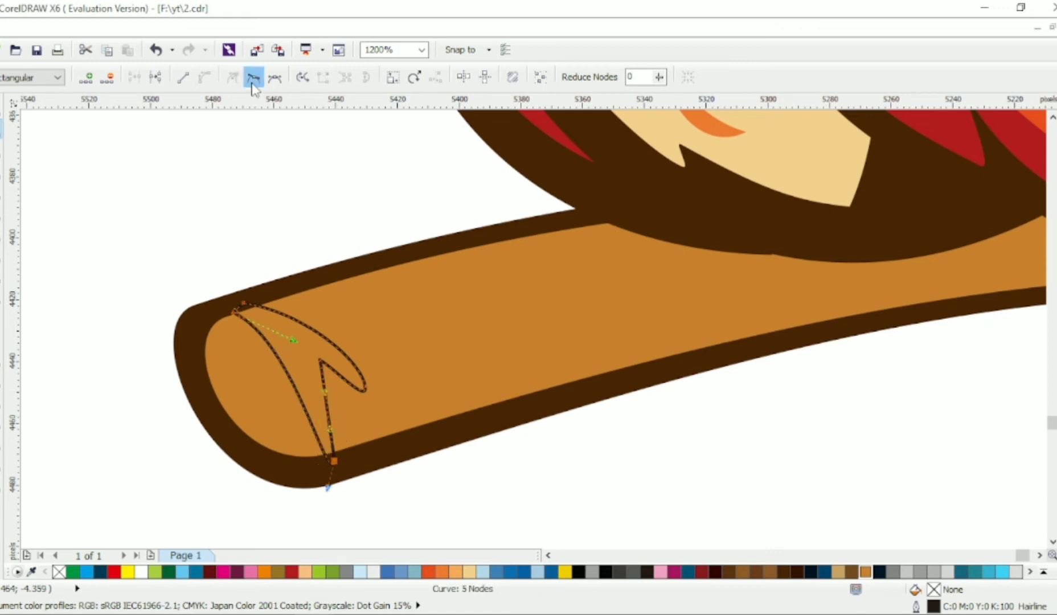
left_click(254, 77)
left_click_drag(337, 424, 338, 415)
left_click_drag(321, 360, 317, 362)
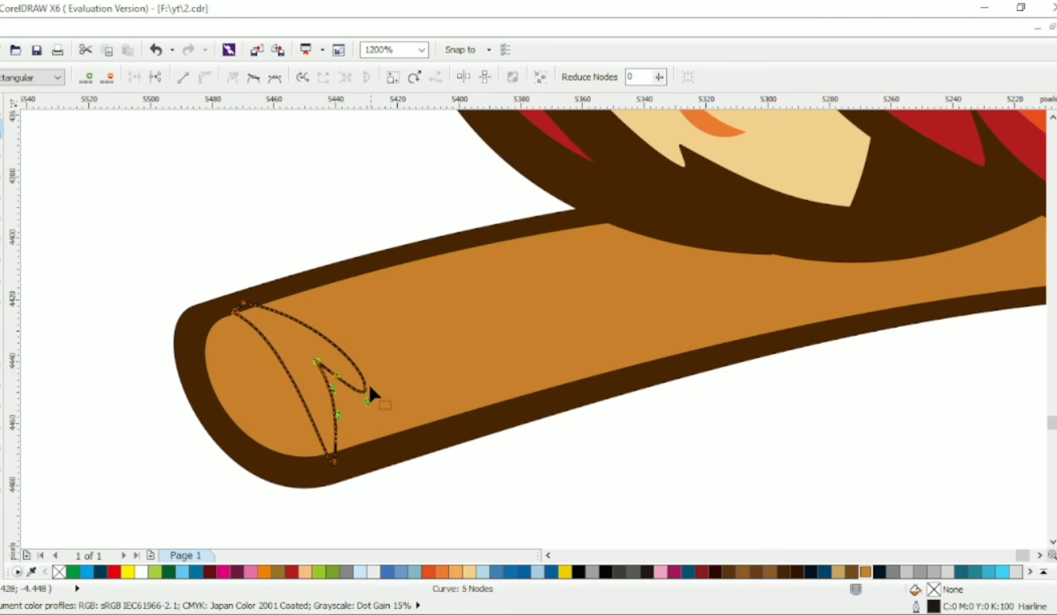
left_click_drag(365, 391, 350, 386)
left_click_drag(309, 316, 302, 297)
Step: Trim the branch's lighter inner shape with the crescent outline and delete the outline
key("space")
left_click(342, 296, "shift")
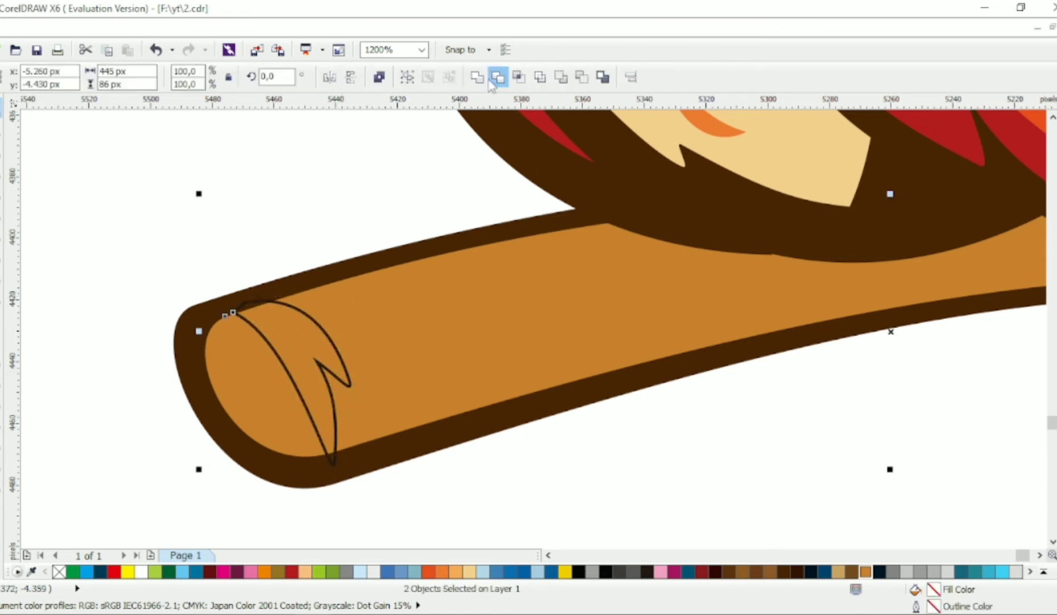
left_click(493, 81)
left_click(268, 345)
key("Delete")
Step: Reshape the trimmed edges so the cut end reads as an oval face with a thin dark rim and notch
double_click(262, 397)
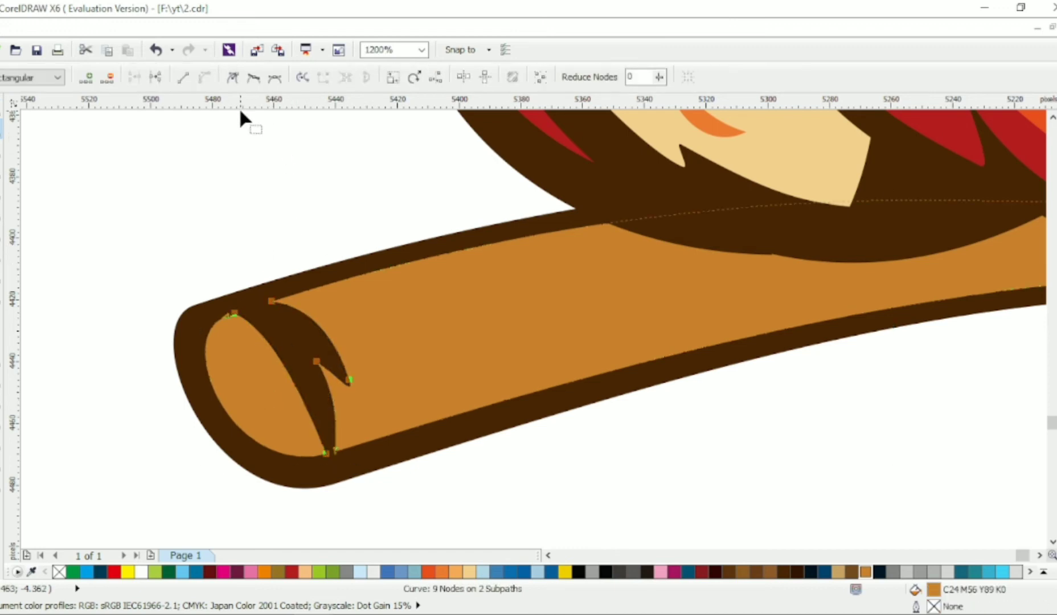
left_click(236, 313)
left_click_drag(298, 399, 315, 428)
left_click_drag(330, 399, 354, 385)
scroll(355, 383, "down", 1)
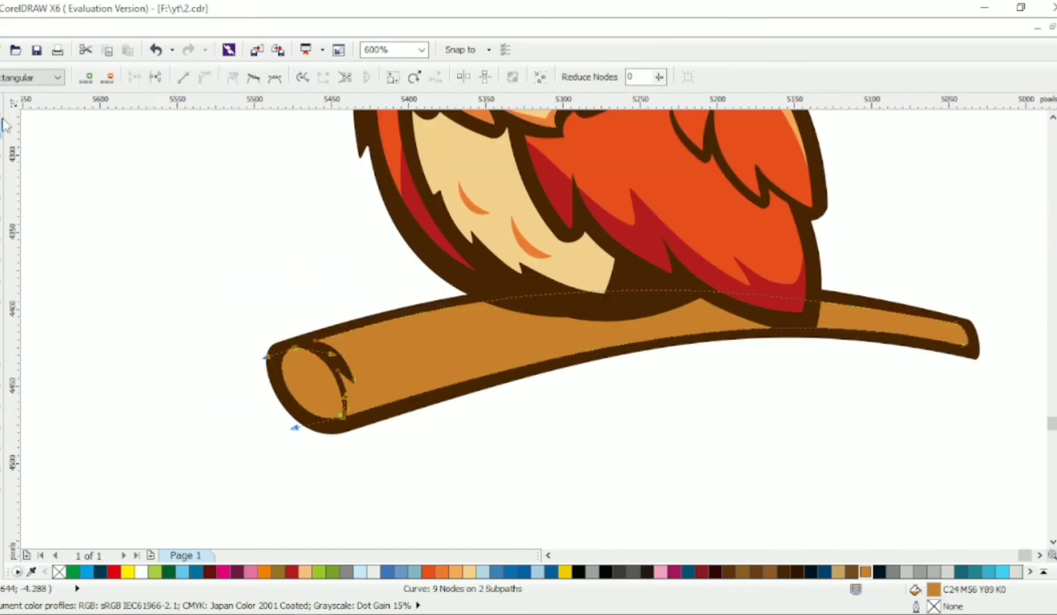
left_click(3, 108)
key("Escape")
Step: Draw a narrow four-node bark streak outline running from the dark rim along the branch's upper side
scroll(388, 345, "right", 1)
left_click(3, 195)
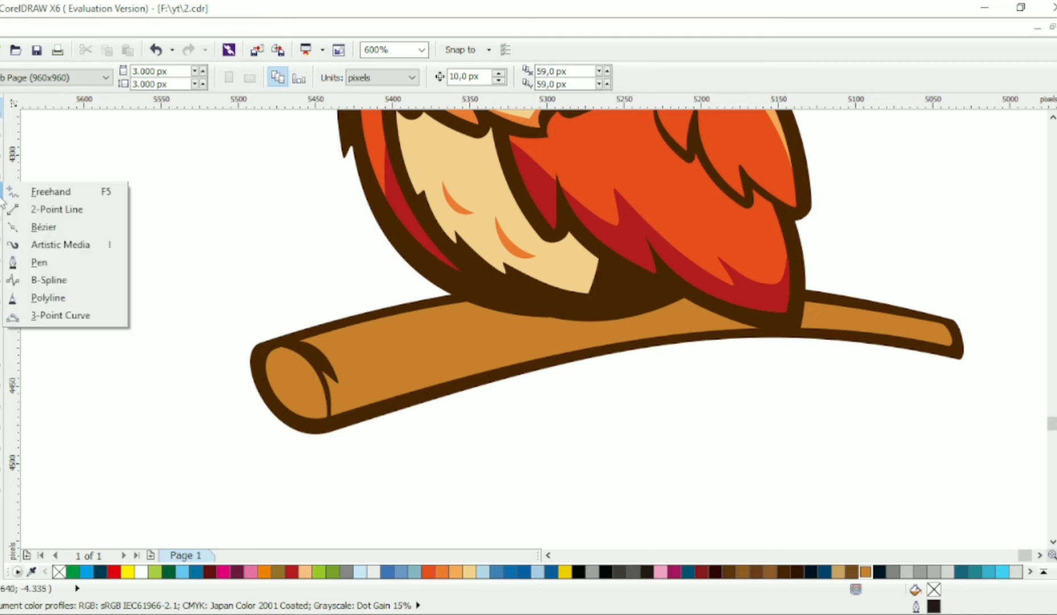
left_click(35, 226)
scroll(380, 374, "up", 1)
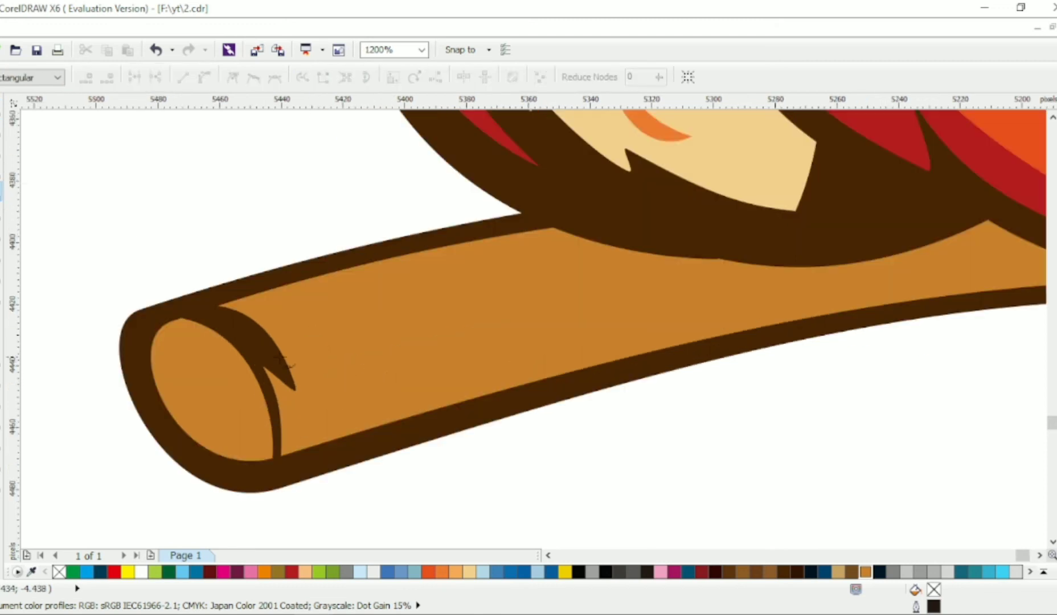
left_click(366, 285)
left_click(456, 286)
left_click(250, 336)
left_click(235, 320)
Step: Convert the bark streak's segments to smooth curves and bend them into a tapering arc along the branch
key("F10")
key("ctrl+a")
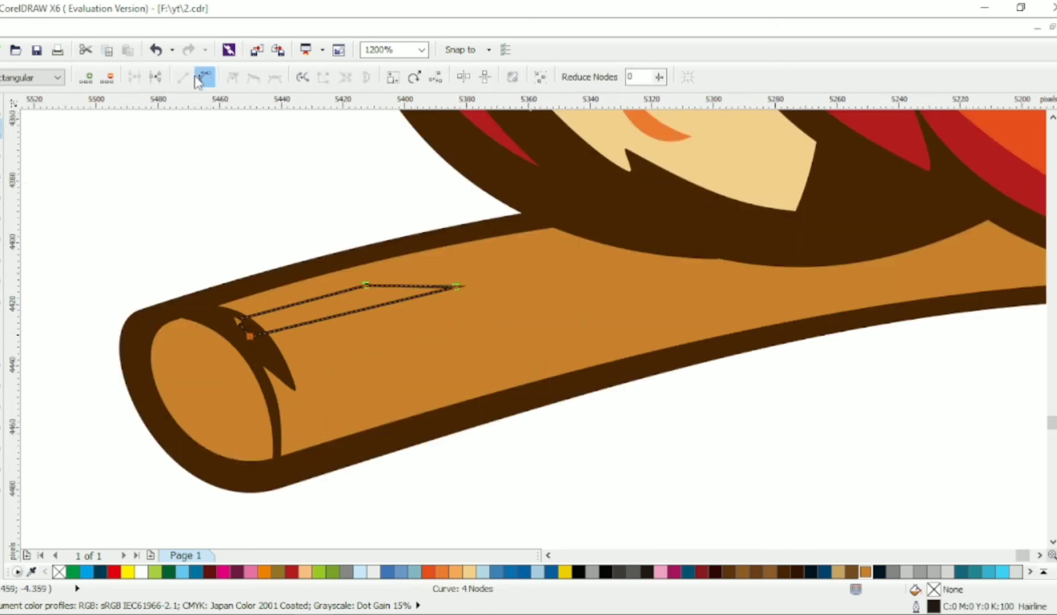
left_click(204, 77)
left_click(254, 77)
left_click_drag(394, 315, 361, 291)
left_click_drag(319, 327, 292, 317)
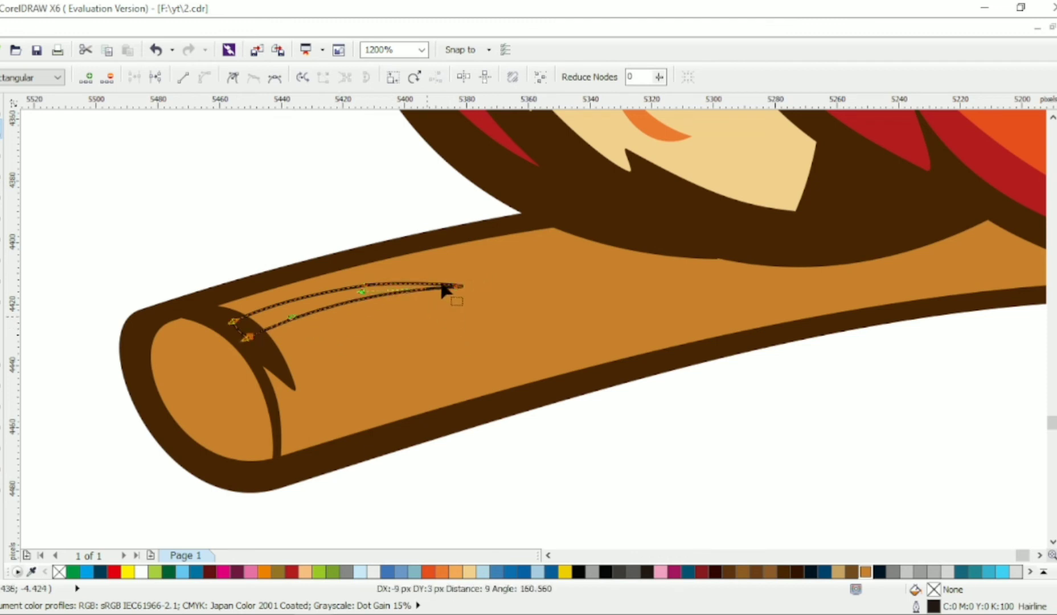
Step: Trim the lighter branch shape with the upper streak outline and delete the outline
key("space")
left_click(476, 340, "shift")
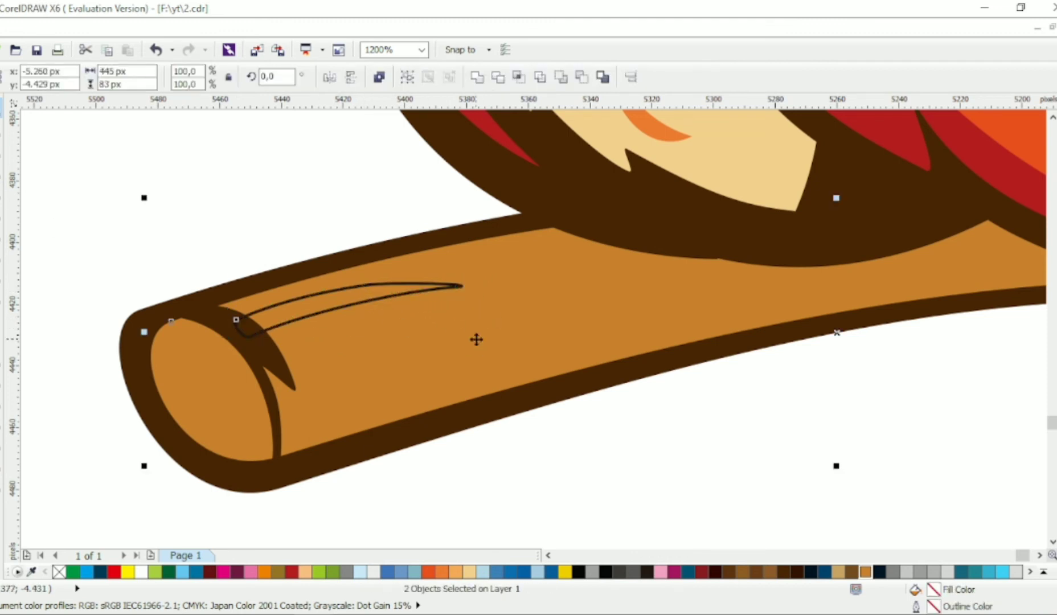
key("Delete")
scroll(311, 224, "down", 1)
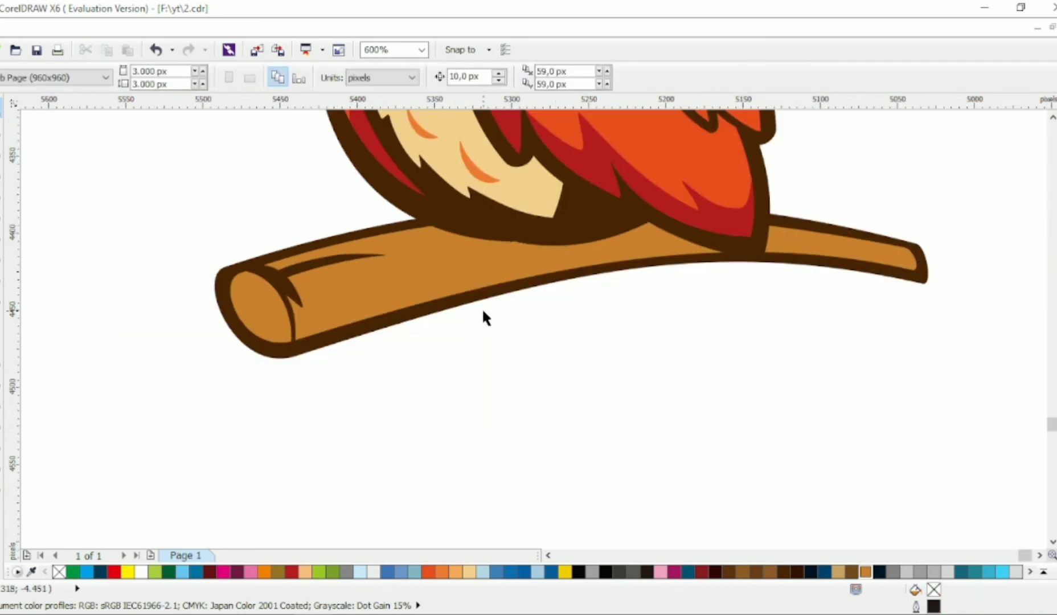
Step: Draw a closed nine-node zigzag outline along the branch's lower edge with a short spike and a longer spike
key("space")
scroll(309, 332, "up", 1)
left_click(338, 327)
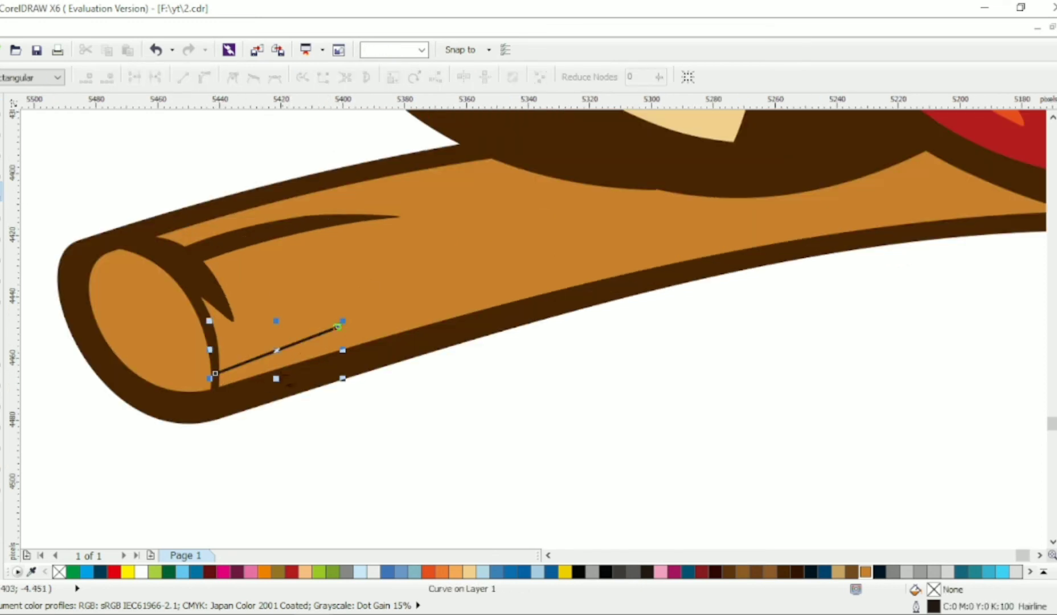
left_click(455, 296)
left_click(602, 241)
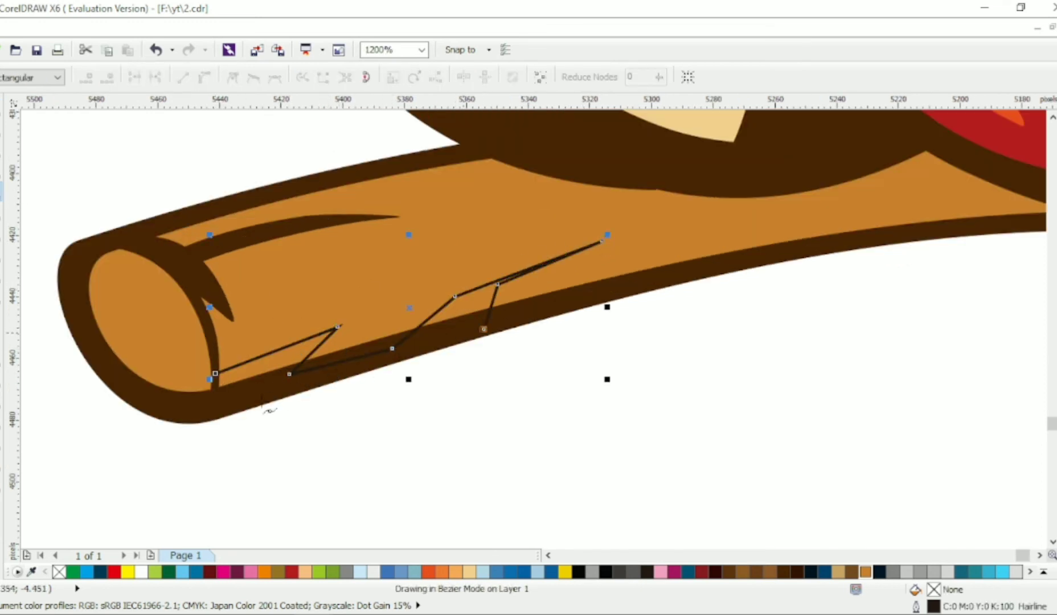
left_click(219, 406)
left_click(215, 374)
Step: Convert the zigzag outline's segments to curves and bend both spikes into tapering bark cracks
key("F10")
key("ctrl+a")
left_click(204, 78)
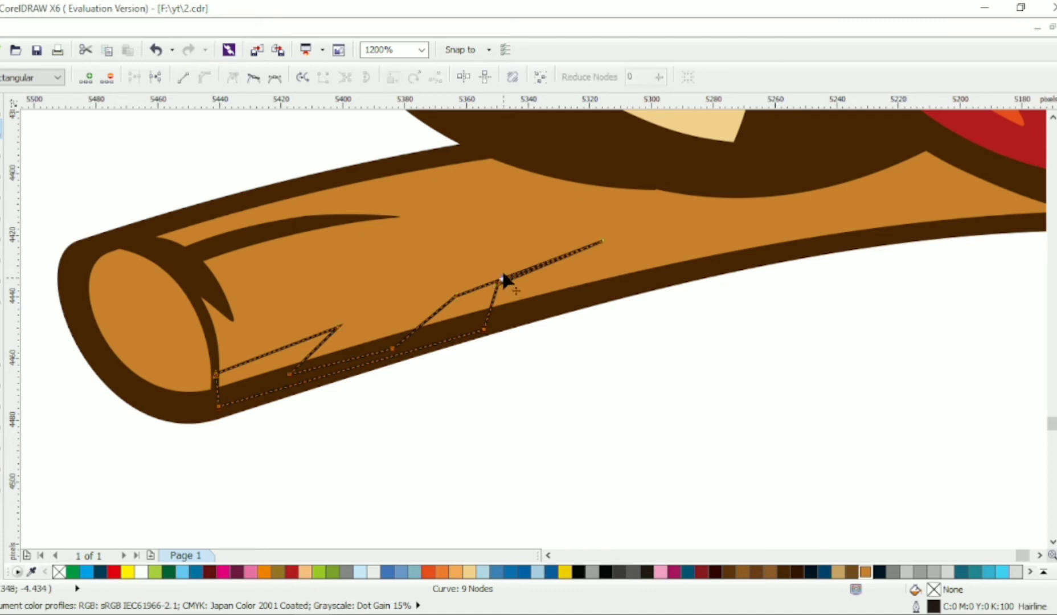
left_click_drag(501, 279, 503, 267)
left_click(541, 265)
mouse_move(311, 353)
left_mouse_down()
mouse_move(321, 350)
mouse_move(300, 350)
left_mouse_up()
Step: Trim the lighter branch shape with the lower bark crack outline
left_click(2, 107)
left_click(365, 244, "shift")
left_click(495, 75)
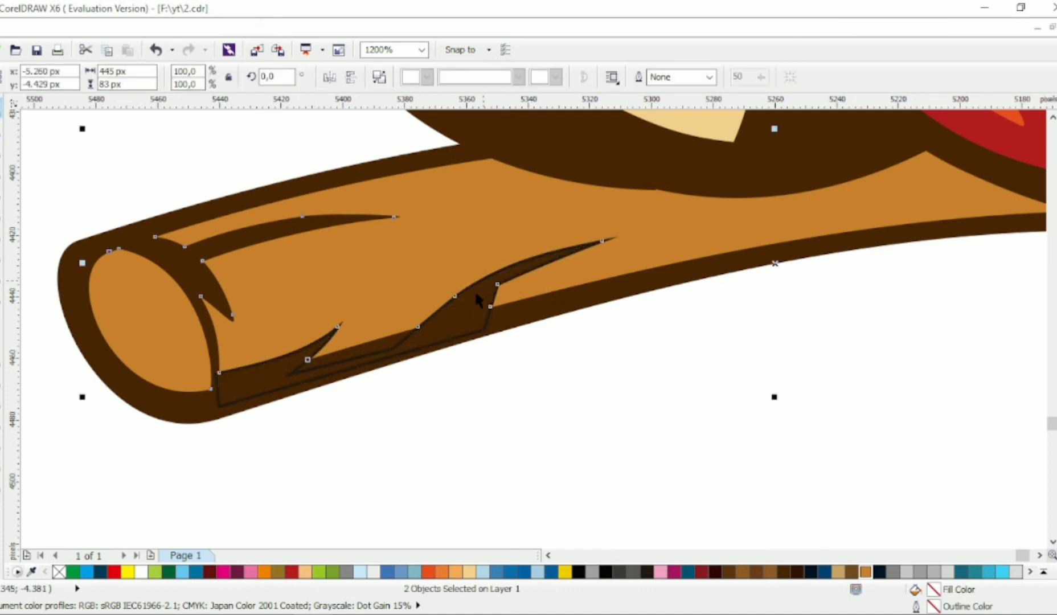
key("Escape")
scroll(496, 378, "down", 3)
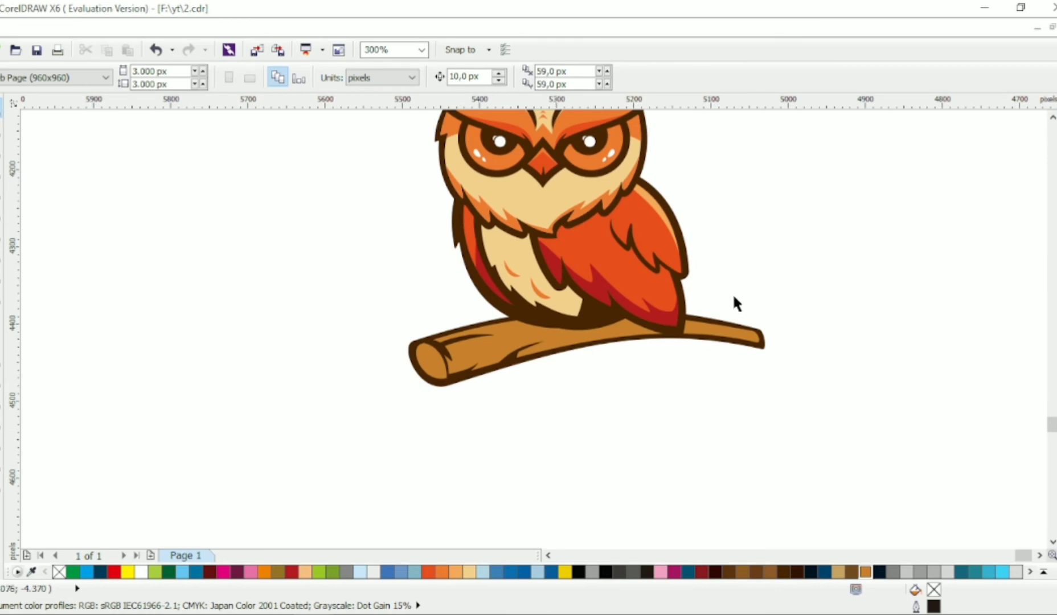
scroll(751, 302, "down", 1)
scroll(728, 286, "up", 1)
scroll(634, 362, "up", 1)
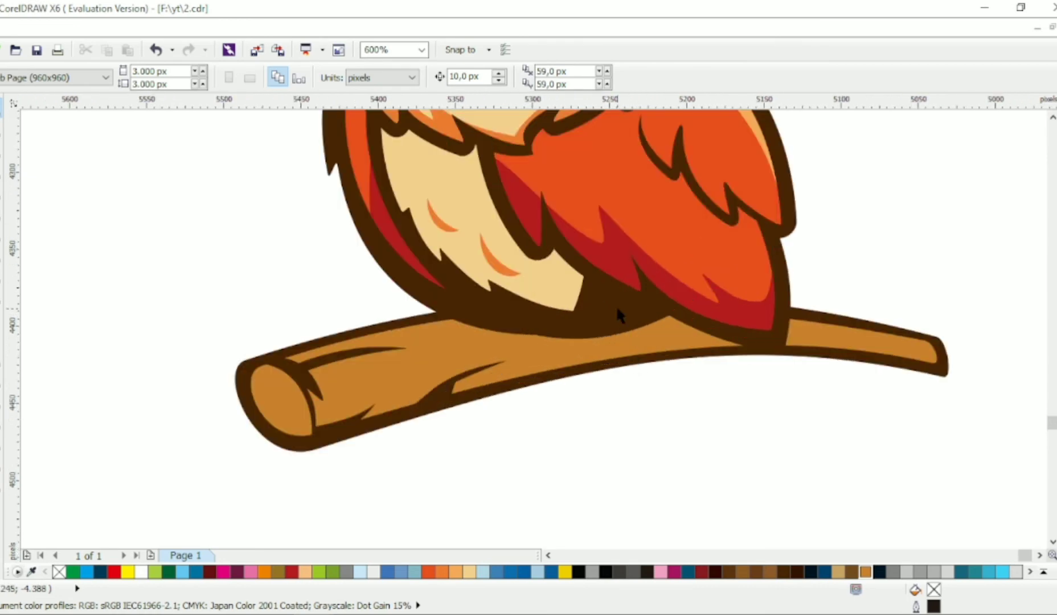
Step: Draw a three-node claw outline hanging from the owl's belly over the branch and curve it into a hooked shape
key("F10")
scroll(501, 317, "up", 1)
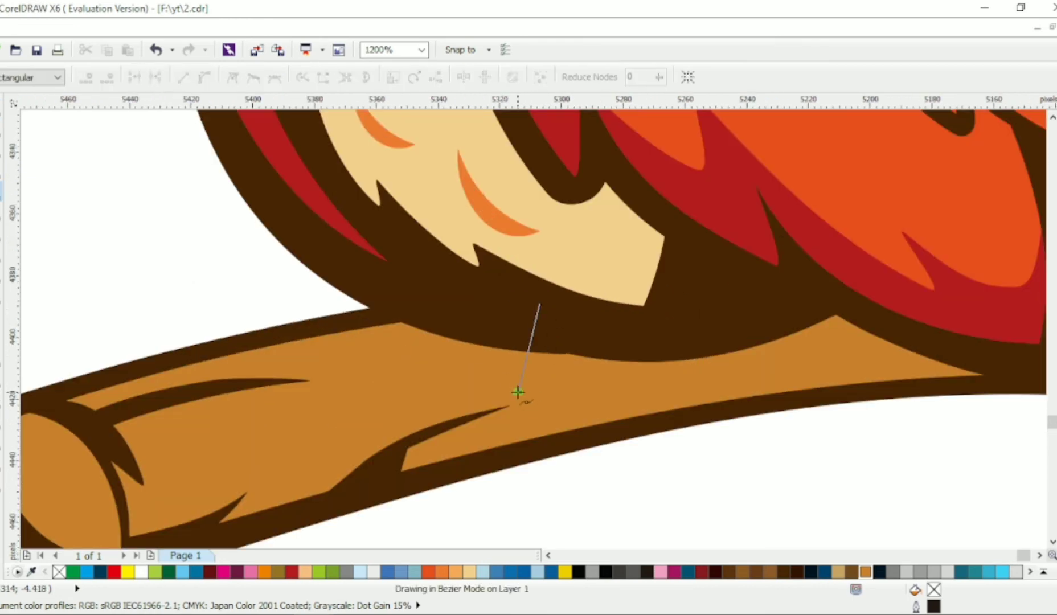
left_click(517, 391)
left_click(580, 317)
left_click(540, 304)
key("F10")
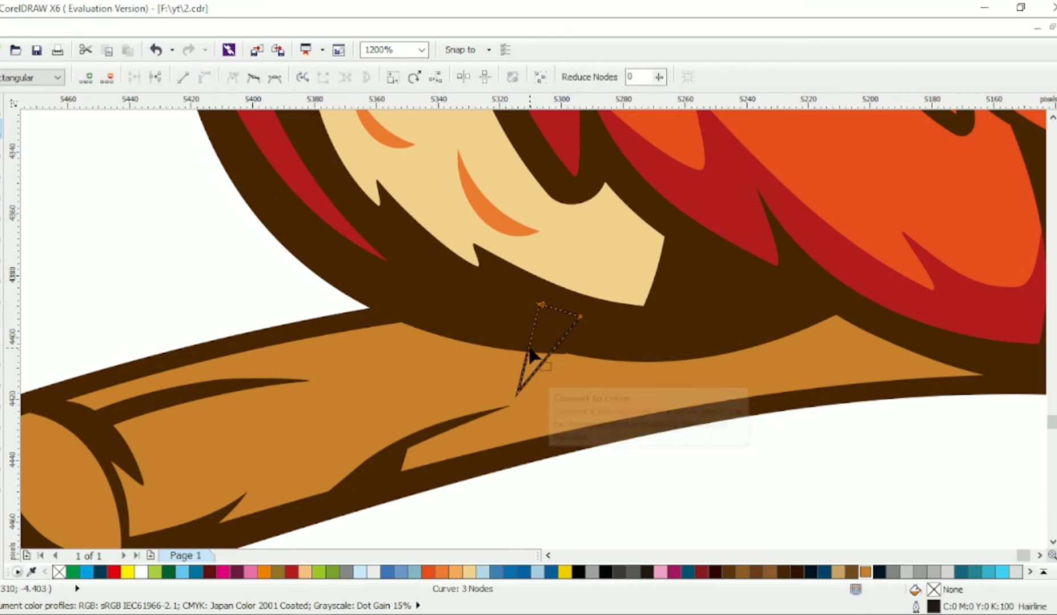
mouse_move(530, 346)
left_mouse_down()
mouse_move(502, 347)
mouse_move(534, 349)
left_mouse_up()
left_click_drag(580, 316, 530, 391)
key("ctrl+z")
left_click(501, 342)
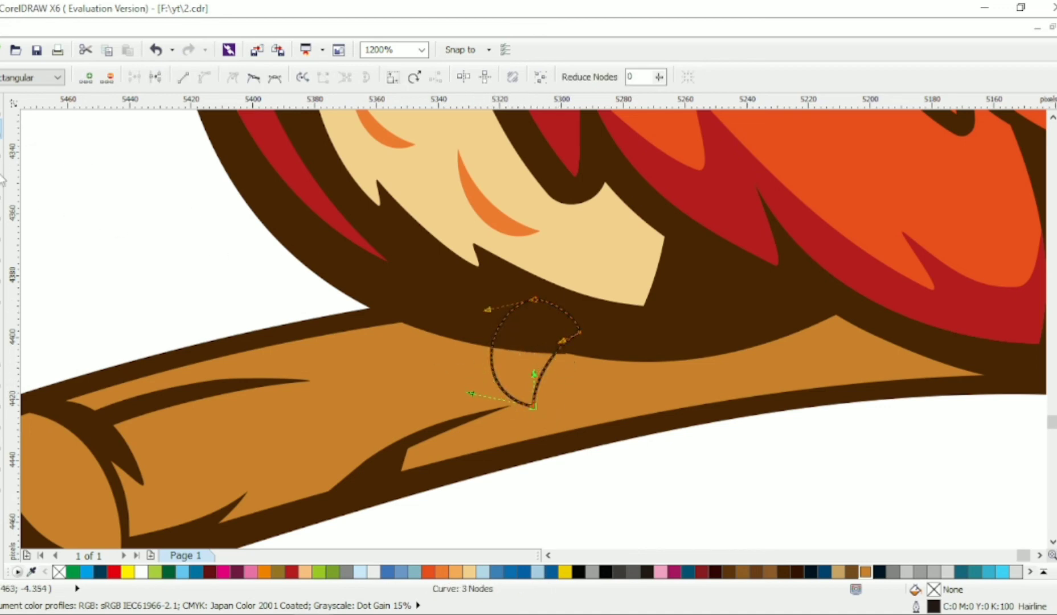
Step: Fill the claw with dark brown #482405 and add a copy scaled to 63.6% filled with 80% black
key("space")
left_click(785, 572)
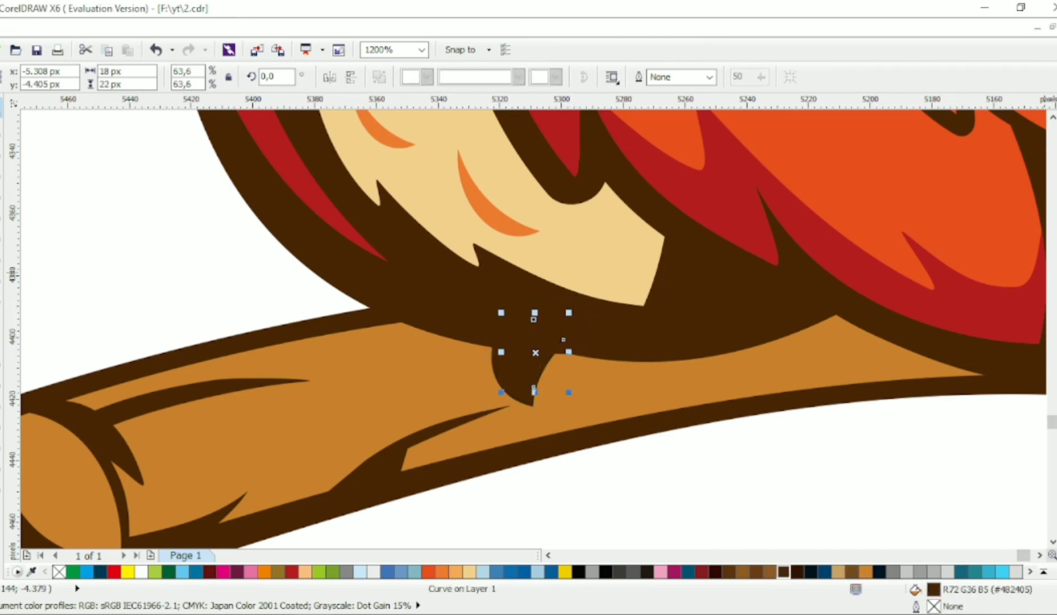
left_click(1055, 174)
left_click(1055, 145)
left_click(1055, 160)
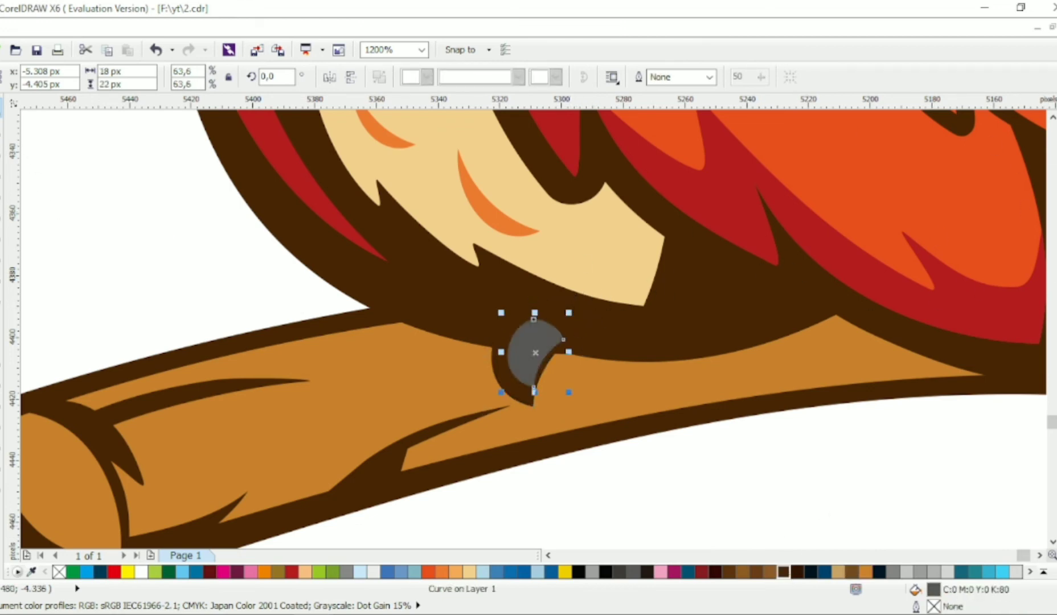
Step: Reshape the inner grey claw so the dark brown claw forms an even border around it
key("space")
left_click_drag(535, 389, 523, 370)
left_click_drag(564, 339, 556, 340)
left_click_drag(539, 319, 524, 320)
left_click_drag(500, 328, 504, 329)
Step: Draw a closed five-node outline over the outer side of the grey claw and curve its edge crossing the claw
left_click(3, 192)
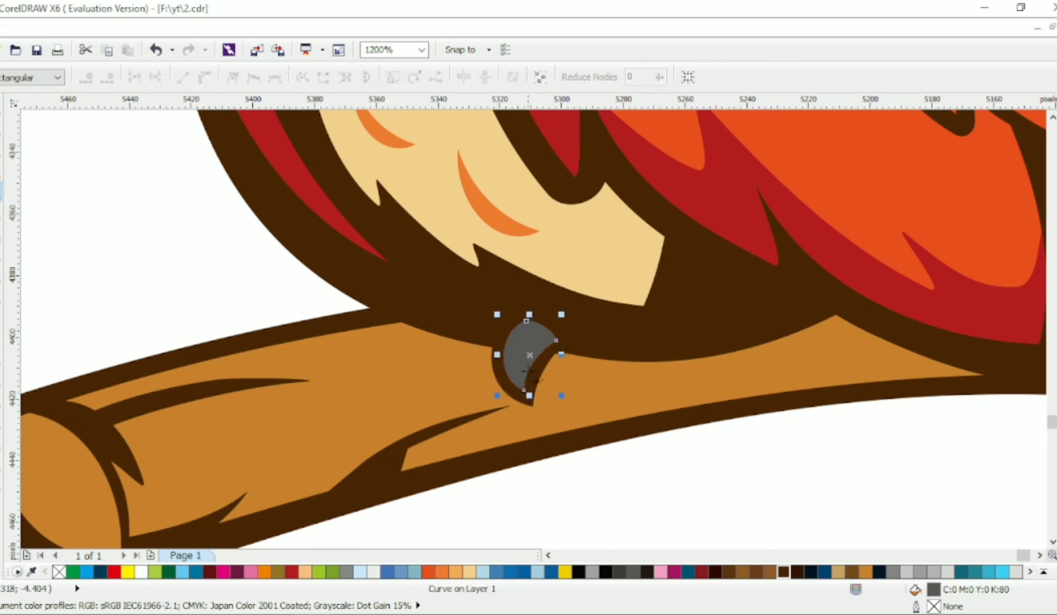
left_click(545, 387)
left_click(507, 310)
left_click(453, 365)
left_click(512, 447)
left_click(545, 388)
key("F10")
key("ctrl+a")
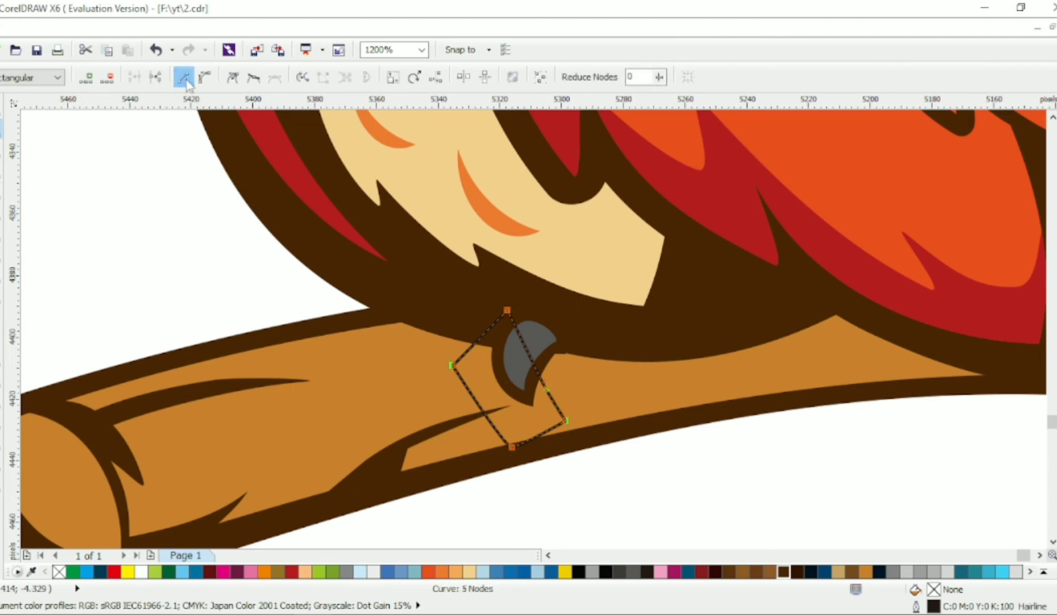
left_click(204, 77)
left_click_drag(537, 371, 520, 371)
Step: Intersect the outline with the grey claw to make a lighter grey highlight, and delete the outline
left_click(3, 108)
left_click(533, 347, "shift")
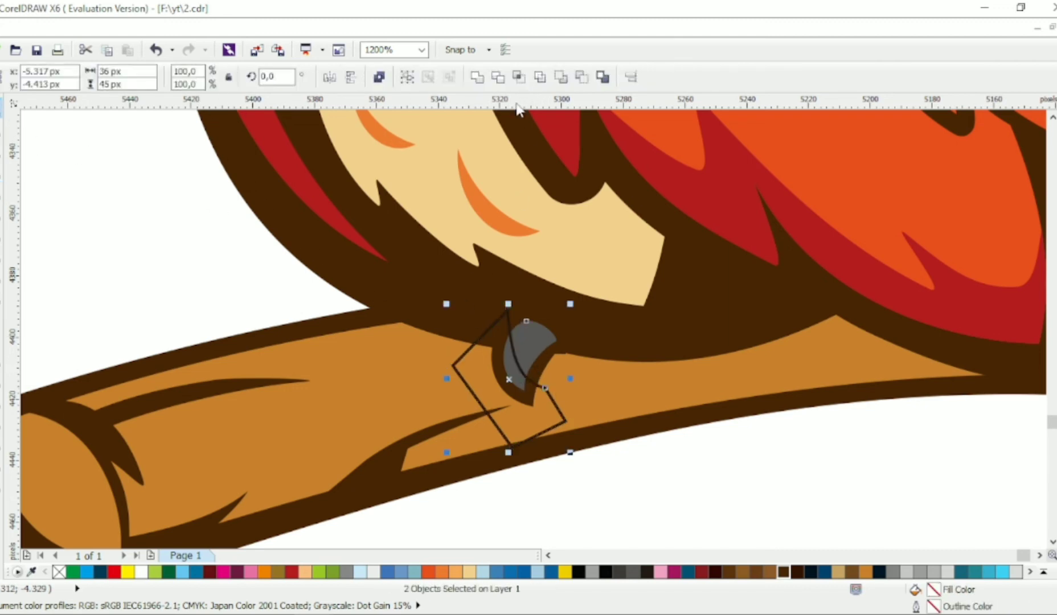
left_click(524, 76)
left_click(535, 382)
key("Delete")
scroll(536, 370, "down", 1)
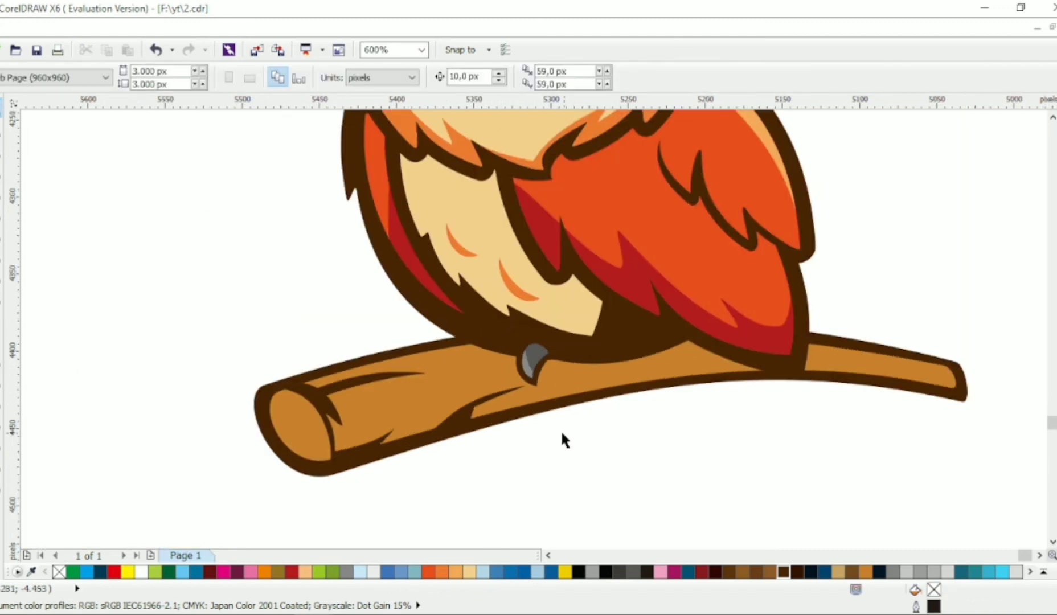
Step: Duplicate the complete claw beside the first one and nudge the copy so the two overlap slightly
scroll(584, 418, "up", 1)
left_click_drag(584, 417, 456, 217)
left_click_drag(535, 286, 586, 286)
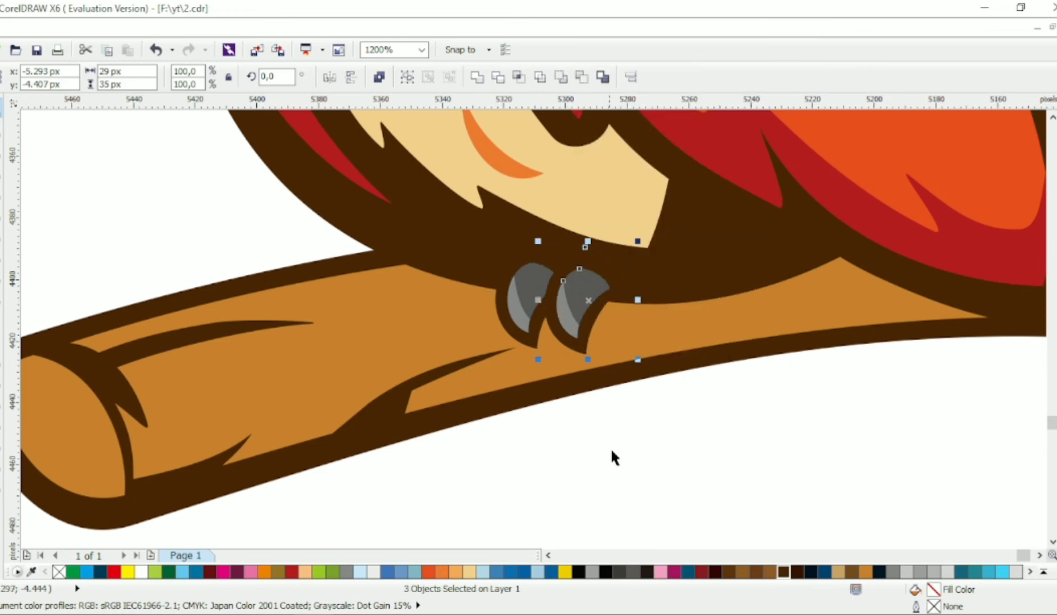
left_click_drag(526, 220, 525, 220)
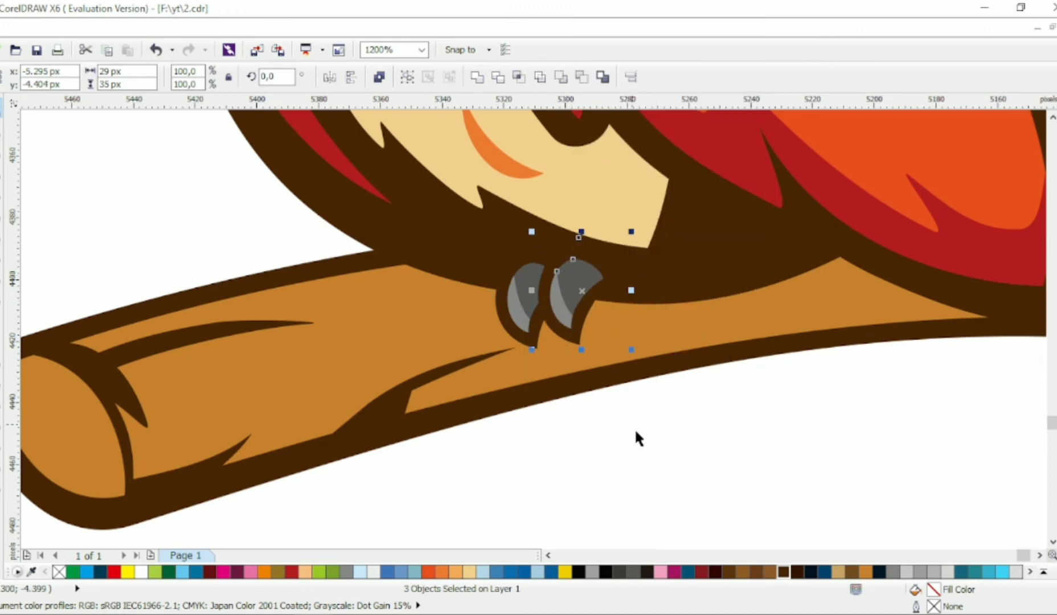
Step: Duplicate the pair of claws farther along the branch under the large wing to form the second foot
left_click_drag(566, 307, 733, 291)
right_click(734, 290)
key("Escape")
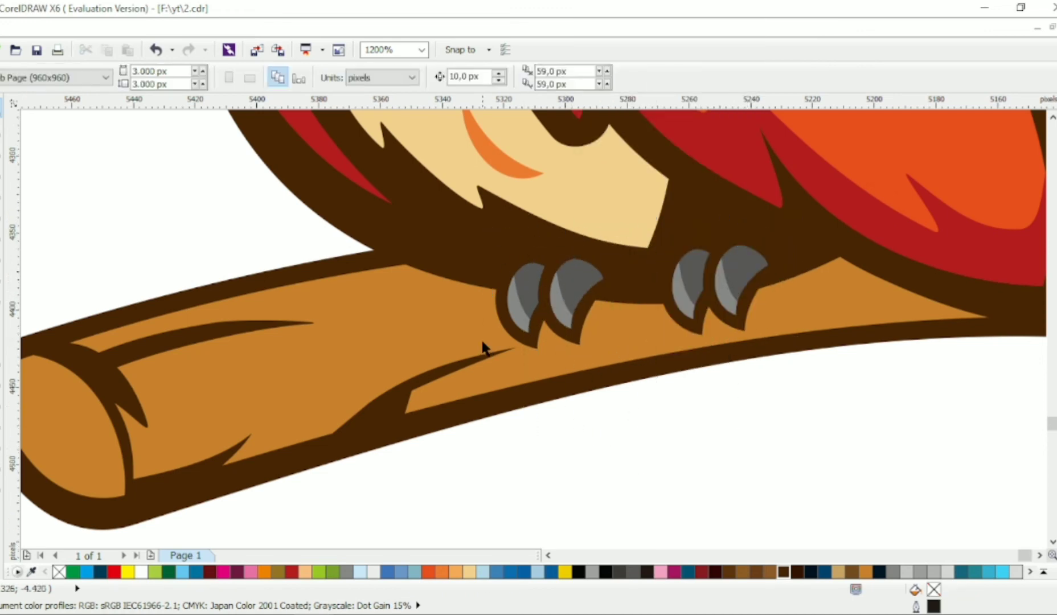
scroll(480, 339, "down", 2)
scroll(669, 341, "up", 2)
scroll(672, 347, "up", 1)
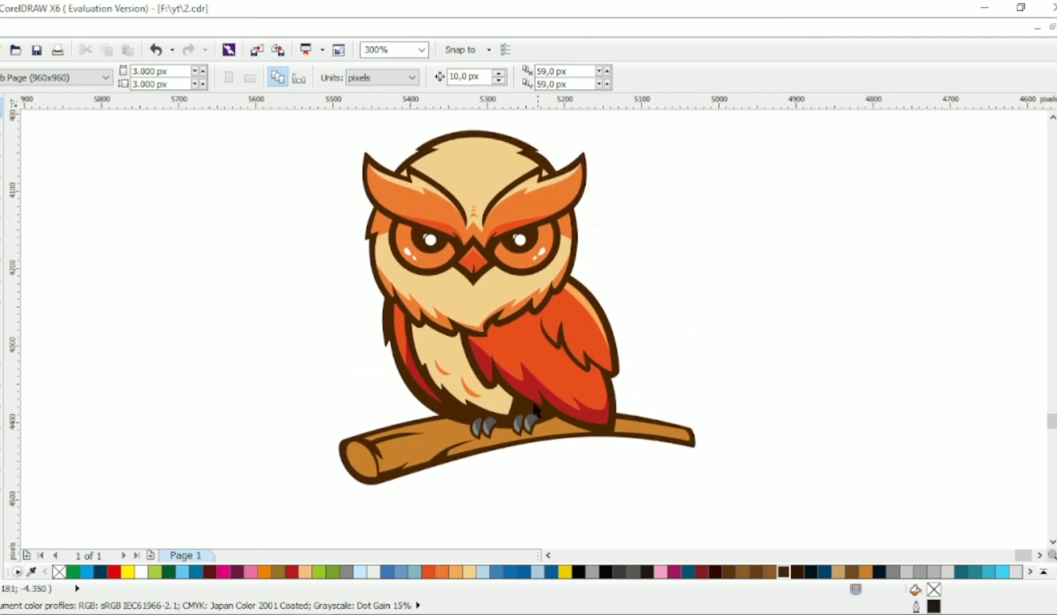
left_click(2, 194)
scroll(394, 463, "down", 1)
scroll(394, 463, "up", 1)
scroll(317, 399, "up", 1)
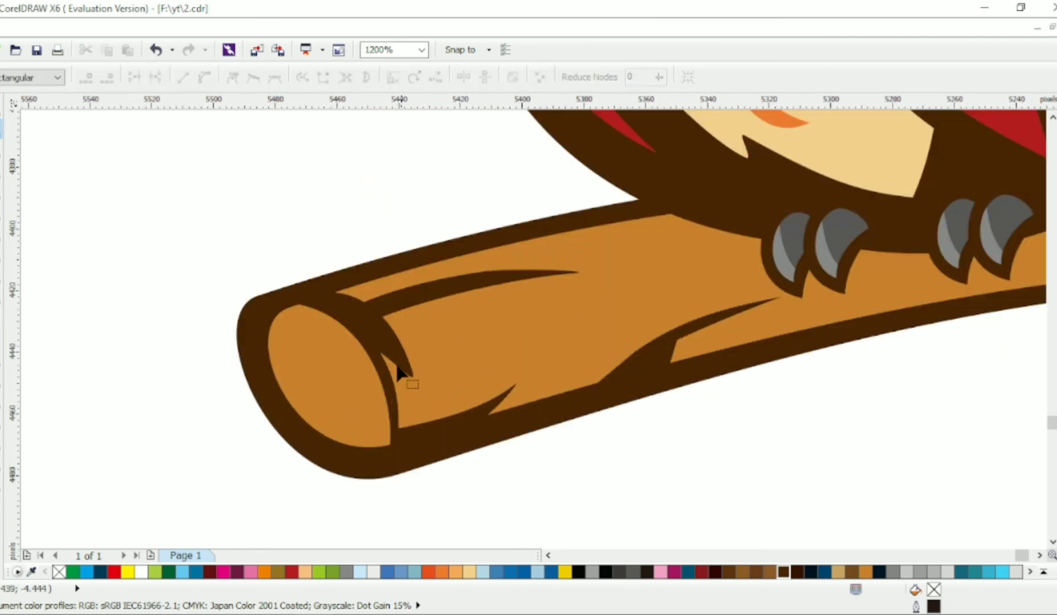
Step: Reshape the inner edge of the branch's cut end into a rounder curve with a small pointed crack
left_click(383, 393)
mouse_move(354, 379)
left_mouse_down()
mouse_move(401, 422)
mouse_move(369, 408)
mouse_move(361, 382)
left_mouse_up()
left_click(233, 78)
key("ctrl+z")
double_click(328, 438)
double_click(389, 445)
left_click_drag(371, 429, 396, 435)
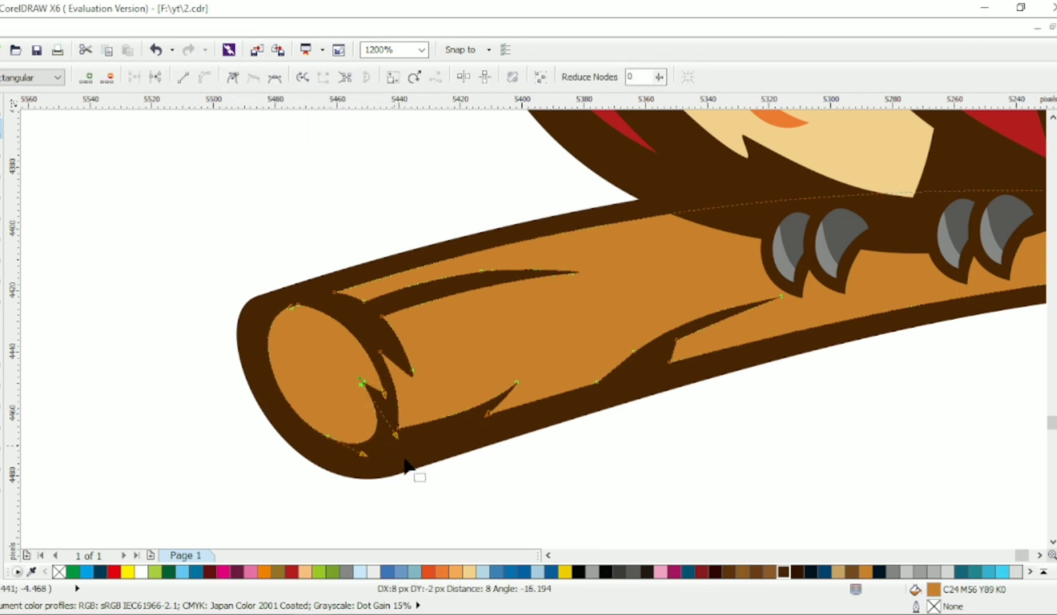
scroll(404, 459, "down", 1)
key("space")
key("Escape")
scroll(455, 388, "right", 2)
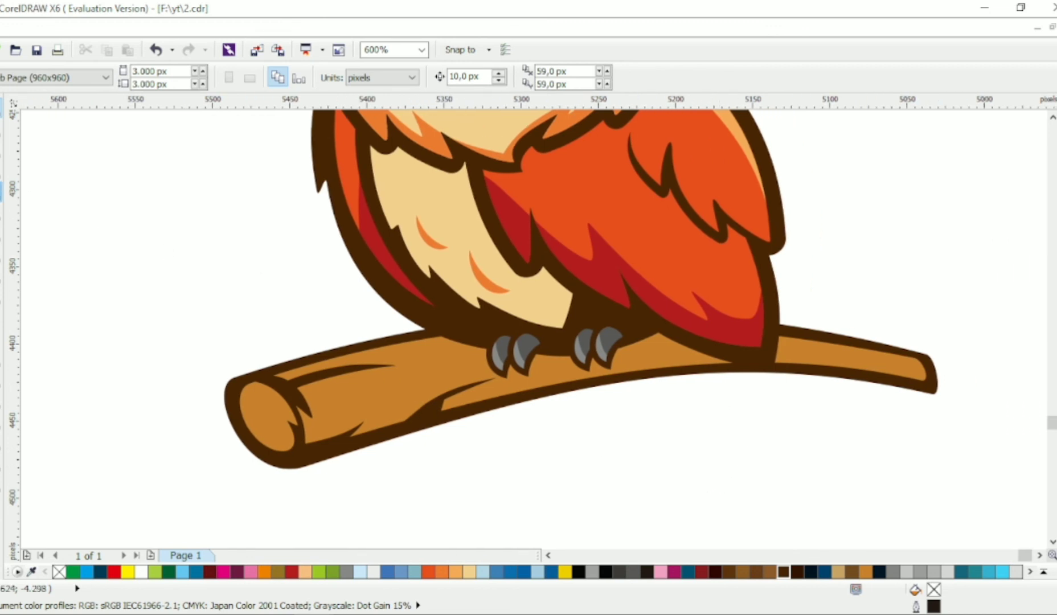
Step: Draw a closed five-node outline around the lower branch and curve its upper edges across the cut end and along the bark
key("space")
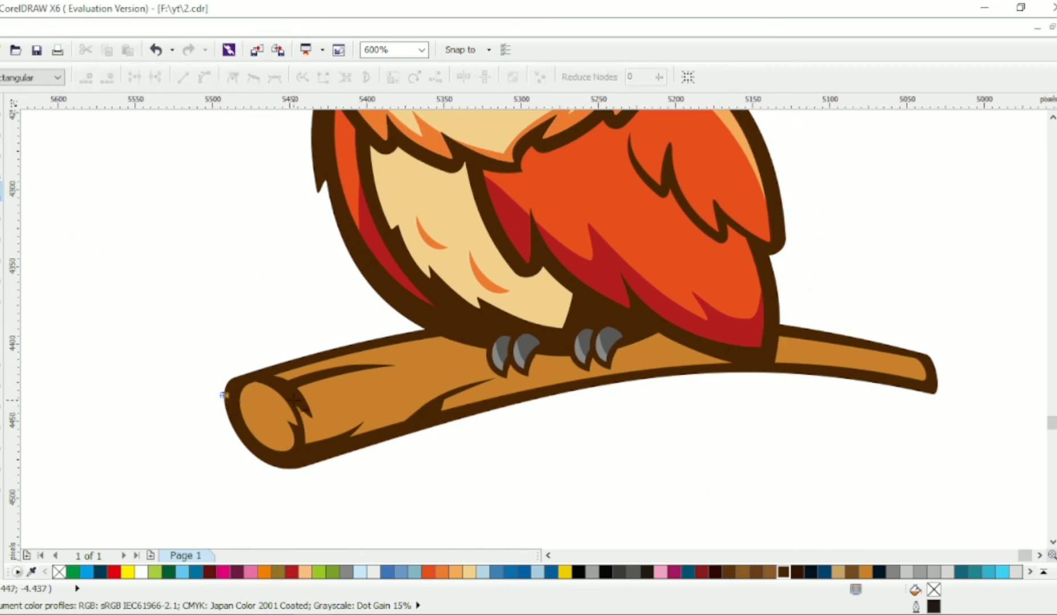
left_click(293, 399)
left_click(960, 379)
left_click(964, 427)
left_click(213, 512)
left_click(224, 395)
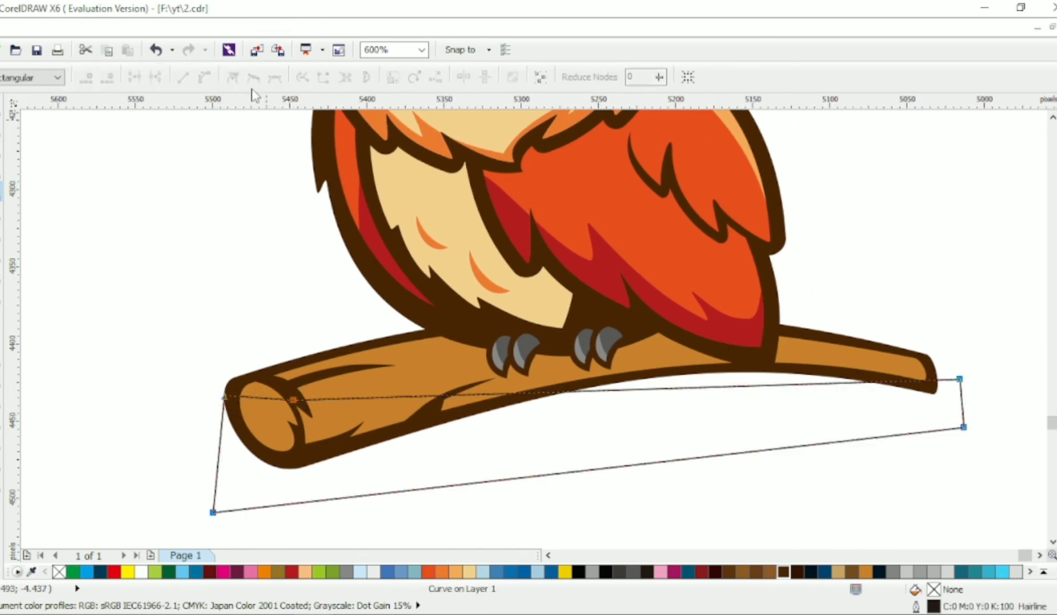
left_click(204, 77)
left_click_drag(266, 398, 266, 427)
left_click_drag(603, 390, 619, 345)
Step: Intersect the outline with the light brown branch fill, recolour the overlap a darker brown as shading, and delete the outline
left_click(2, 108)
left_click(419, 354, "shift")
left_click(518, 76)
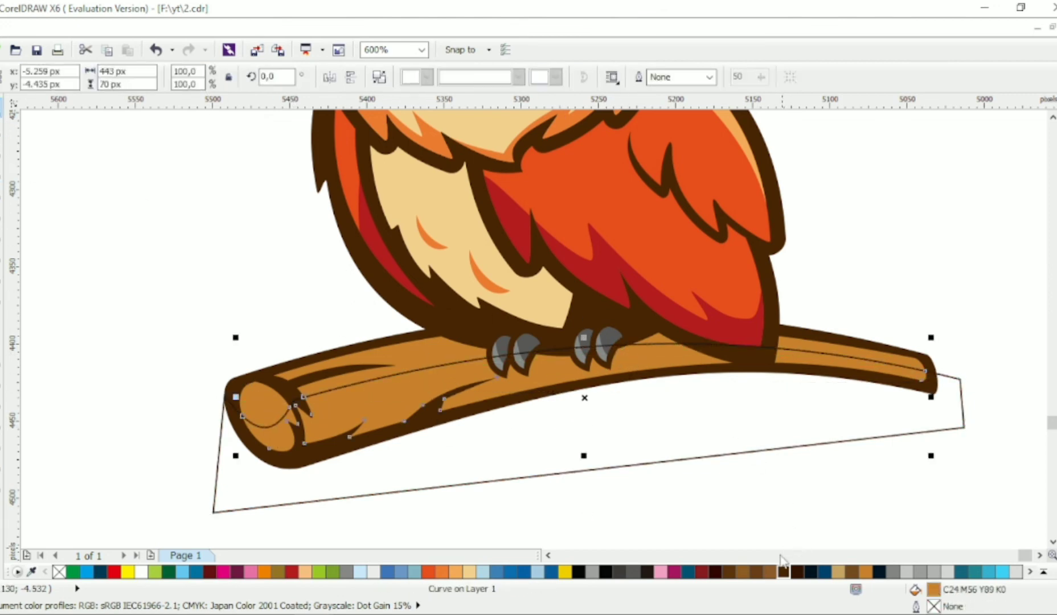
left_click(650, 183)
left_click(769, 285)
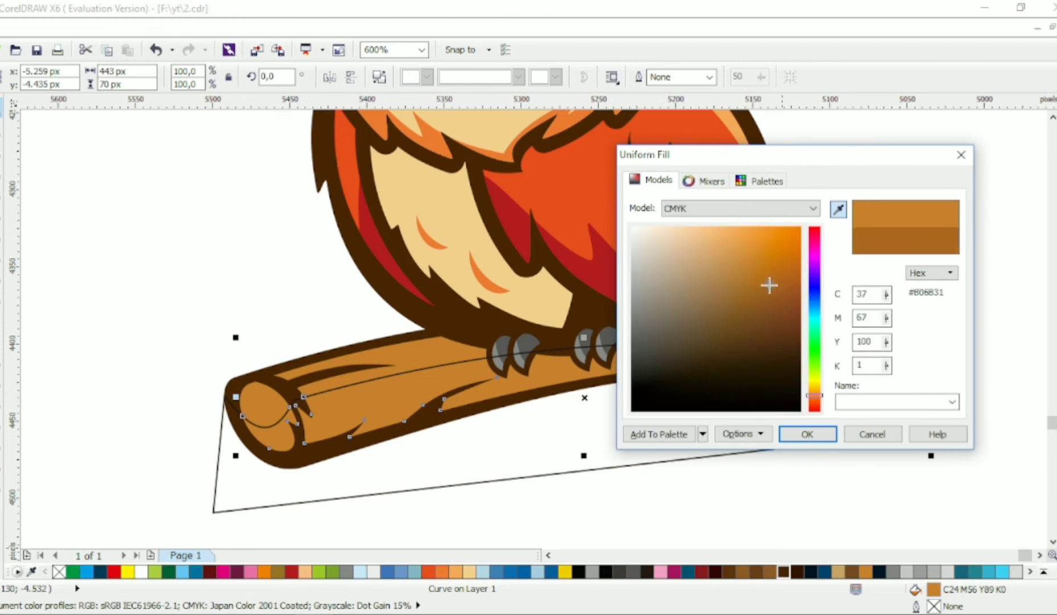
left_click(772, 299)
left_click(807, 434)
left_click(513, 457)
key("Delete")
Step: Draw a closed two-node line from the owl's lower body outward above the branch's cut end
scroll(535, 438, "down", 1)
left_click_drag(743, 367, 726, 399)
scroll(451, 421, "up", 1)
scroll(451, 420, "down", 1)
scroll(691, 311, "down", 2)
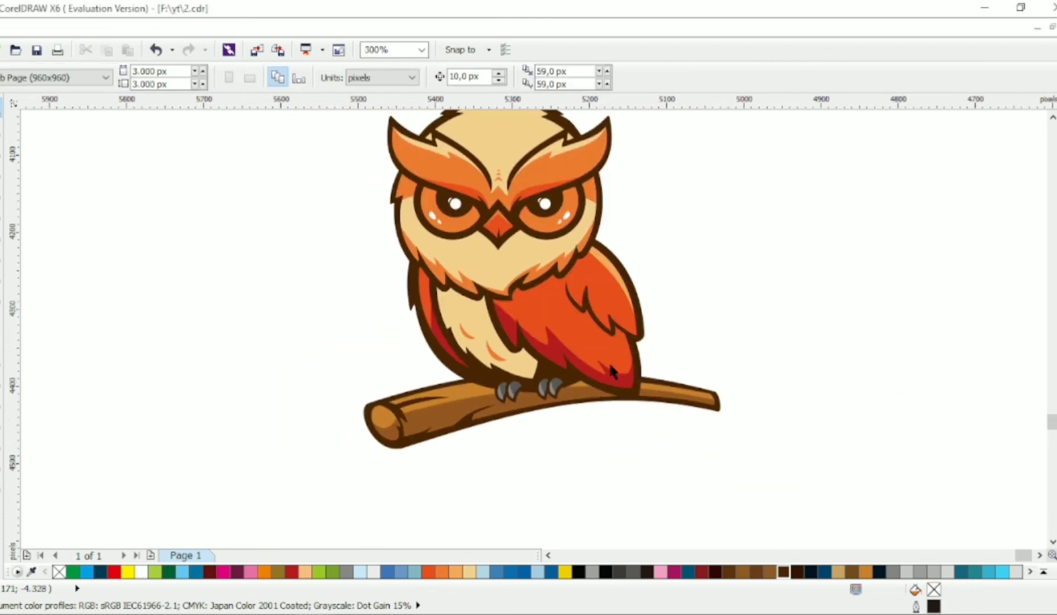
scroll(512, 328, "left", 1)
left_click(2, 193)
scroll(422, 326, "up", 1)
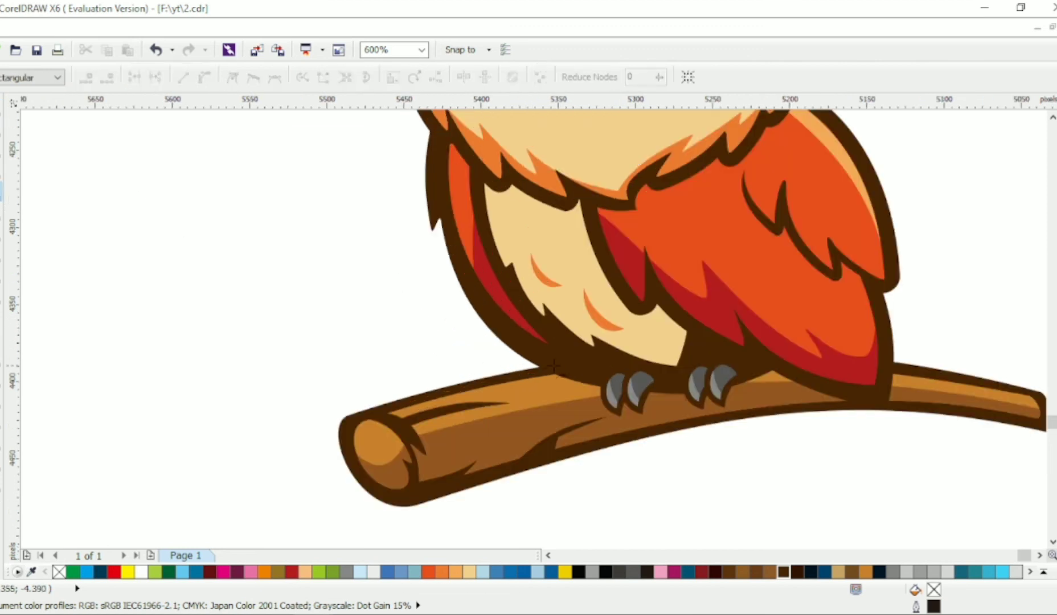
left_click(556, 365)
left_click(381, 317)
key("F10")
Step: Curve both sides of the two-node line into a pointed leaf about 113 by 50 px
left_click(207, 79)
left_click_drag(491, 347, 508, 312)
left_click_drag(458, 338, 450, 372)
left_click_drag(459, 294, 448, 330)
left_click_drag(432, 365, 394, 374)
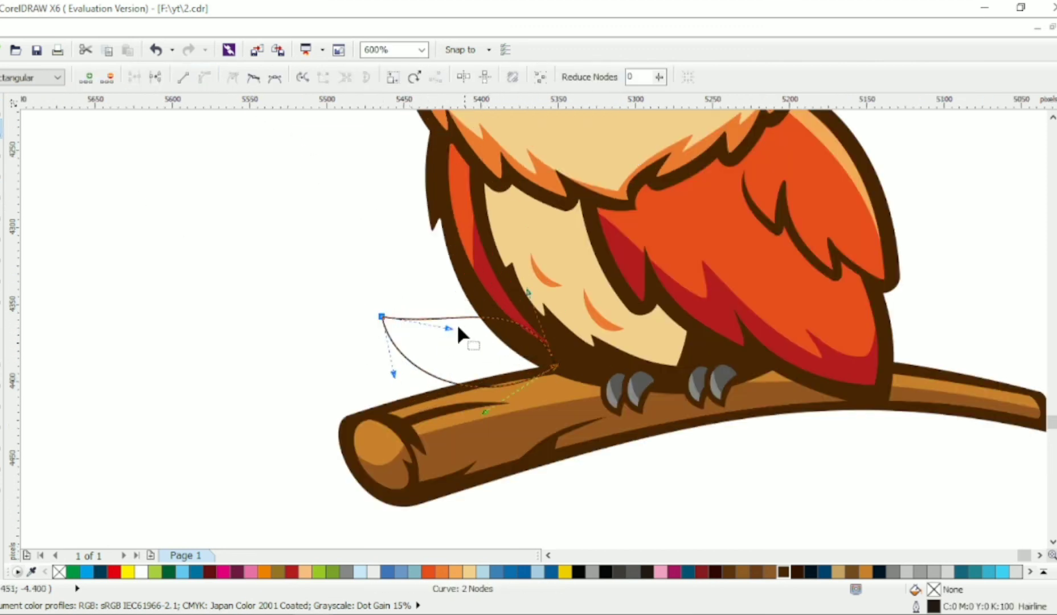
left_click_drag(448, 329, 433, 328)
left_click_drag(394, 374, 413, 382)
left_click_drag(485, 412, 488, 421)
left_click(3, 107)
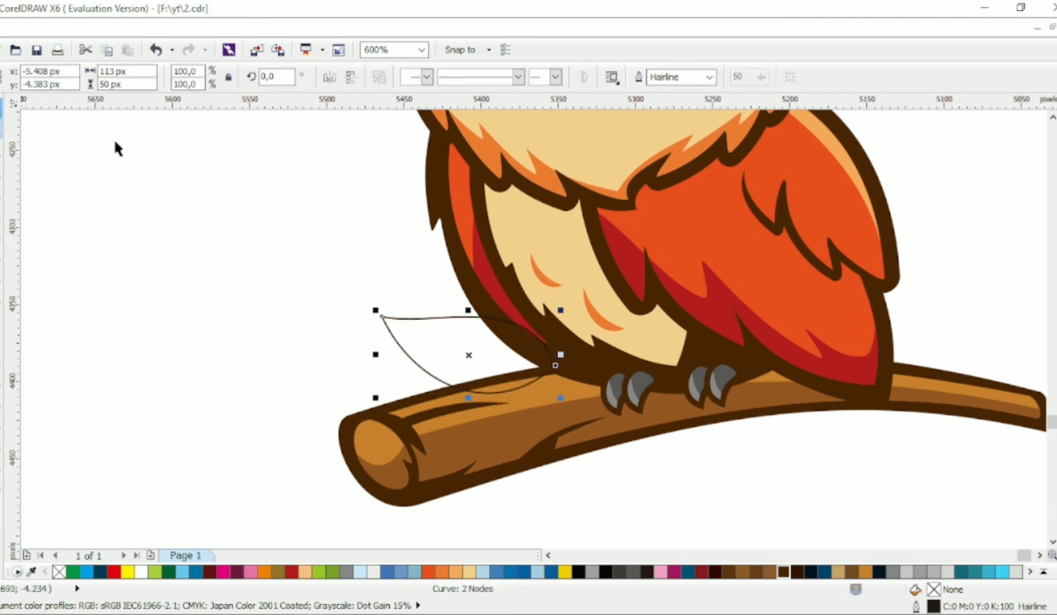
Step: Fill the leaf dark brown without an outline and place a green copy inside it, scaled to 65.7%
left_click(783, 571)
right_click(60, 578)
left_click_drag(561, 311, 530, 323)
left_click(71, 572)
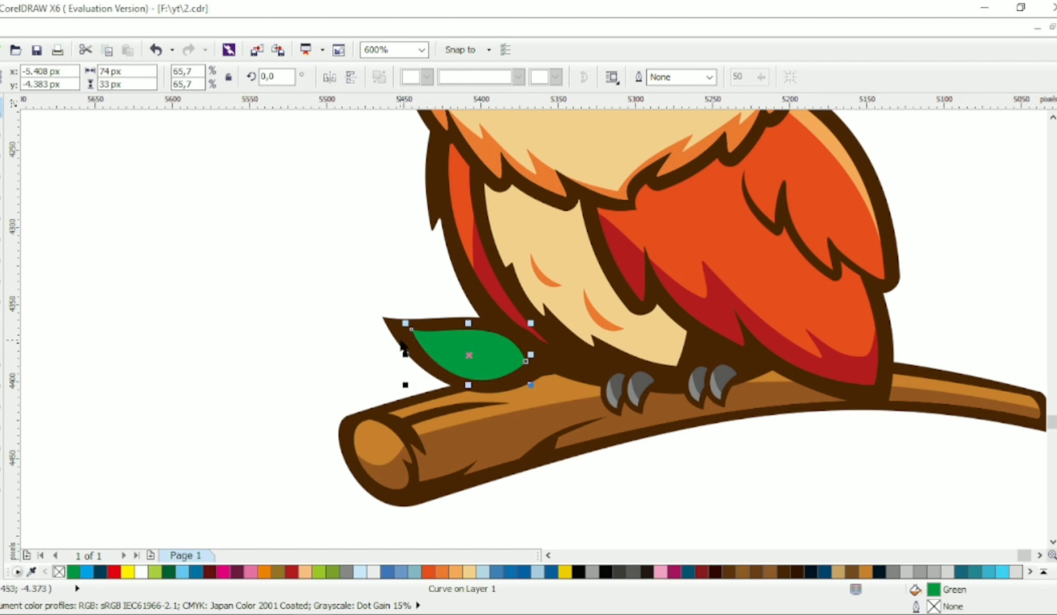
Step: Send both the brown and the green leaf shapes behind the owl and the branch
left_click(401, 342, "shift")
left_click(318, 300)
scroll(447, 323, "down", 1)
scroll(468, 383, "up", 1)
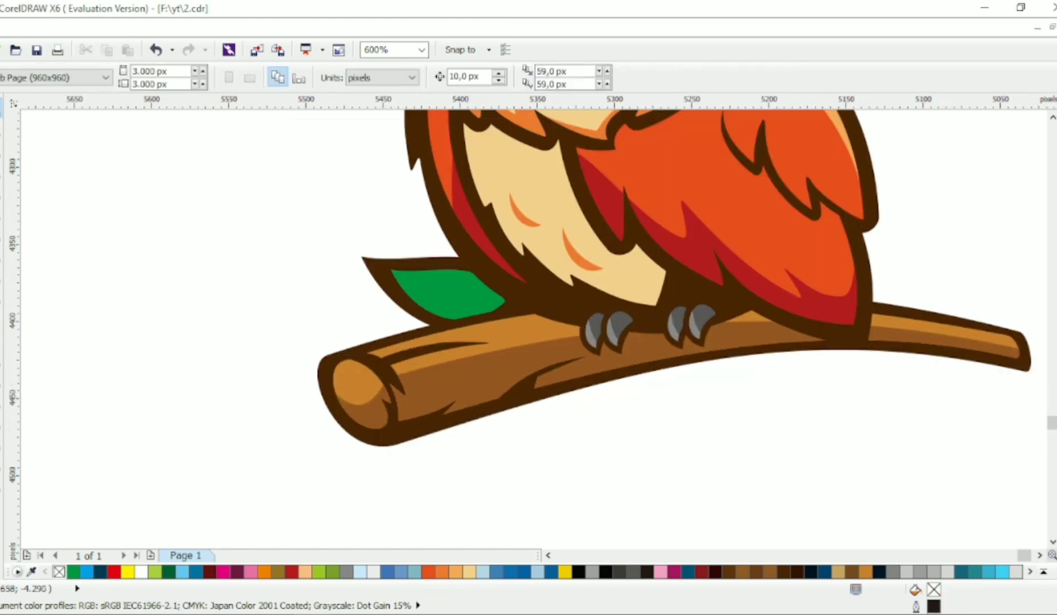
Step: Refine the leaf tip by adjusting the brown shape's end node and curve, and extend the green shape's tip toward it
left_click(2, 128)
scroll(313, 263, "up", 1)
left_click(420, 256)
left_click_drag(411, 251, 414, 242)
left_click_drag(475, 374, 460, 412)
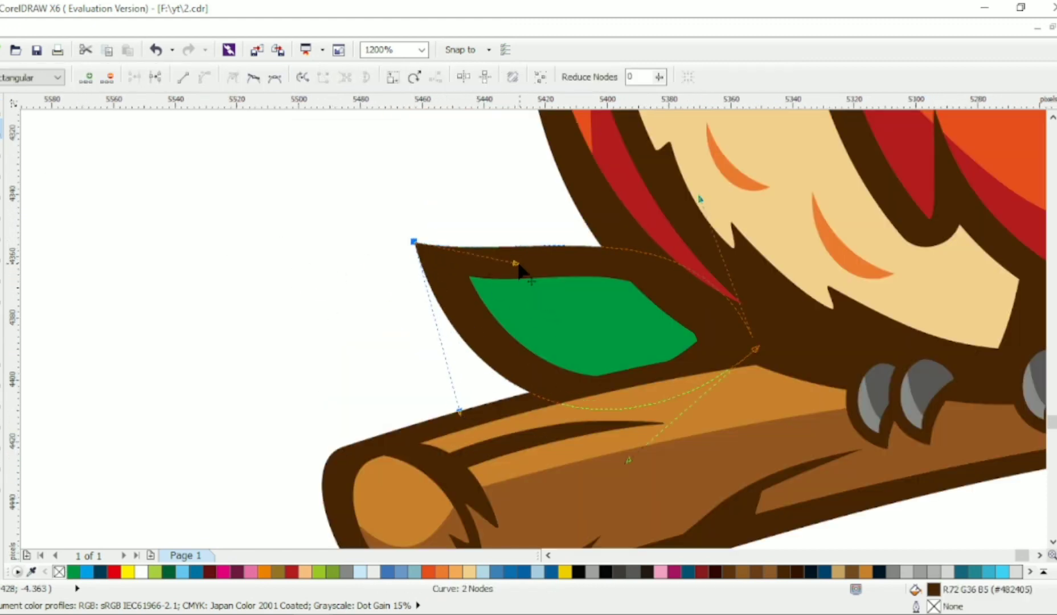
left_click(482, 308)
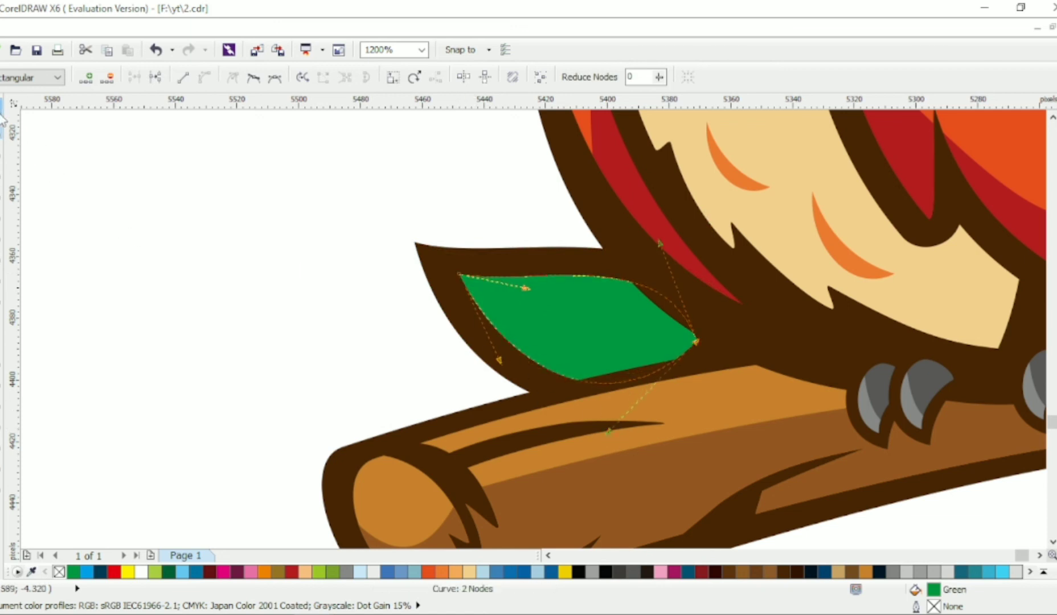
left_click(149, 225)
Step: Draw a narrow closed three-node vein from inside the green leaf to its base and curve its sides downward
left_click(1, 192)
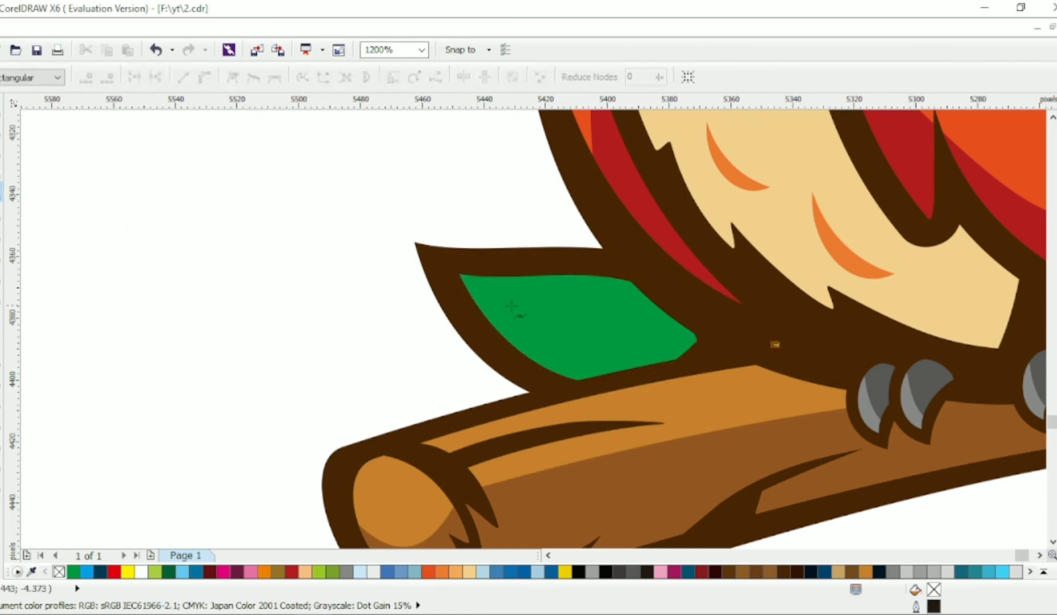
left_click(532, 303)
left_click(772, 344)
left_click(789, 363)
left_click(532, 303)
key("F10")
left_click(135, 76)
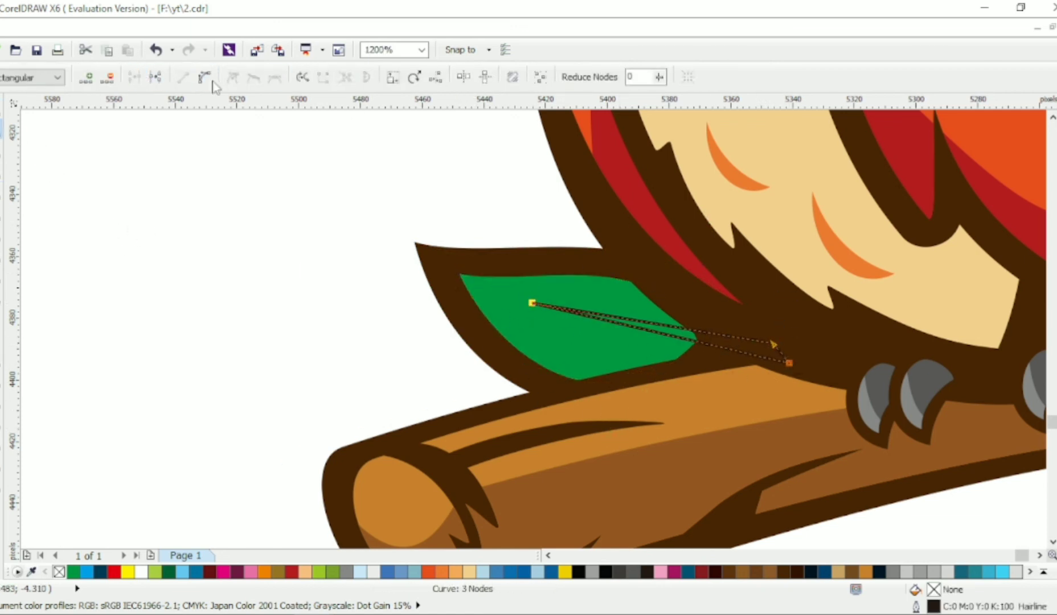
left_click_drag(667, 333, 607, 347)
Step: Trim the green leaf with the vein shape to cut a dark central vein, and delete the vein shape
key("space")
left_click(587, 302, "shift")
left_click(499, 76)
key("Escape")
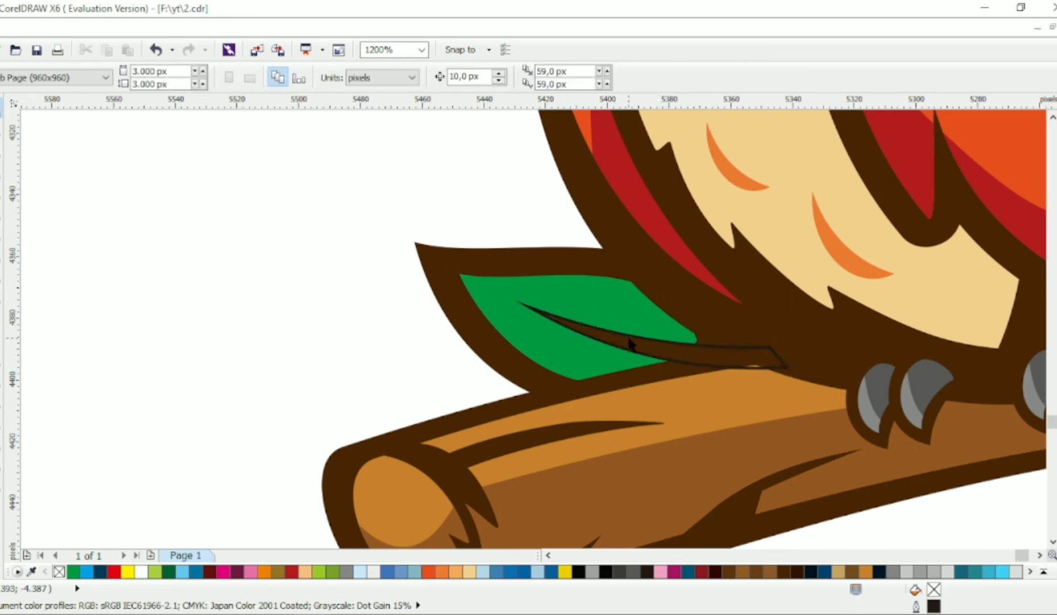
left_click(741, 364)
key("Delete")
Step: Draw a closed four-node outline over the leaf's upper half and curve its lower edge along the vein
key("F10")
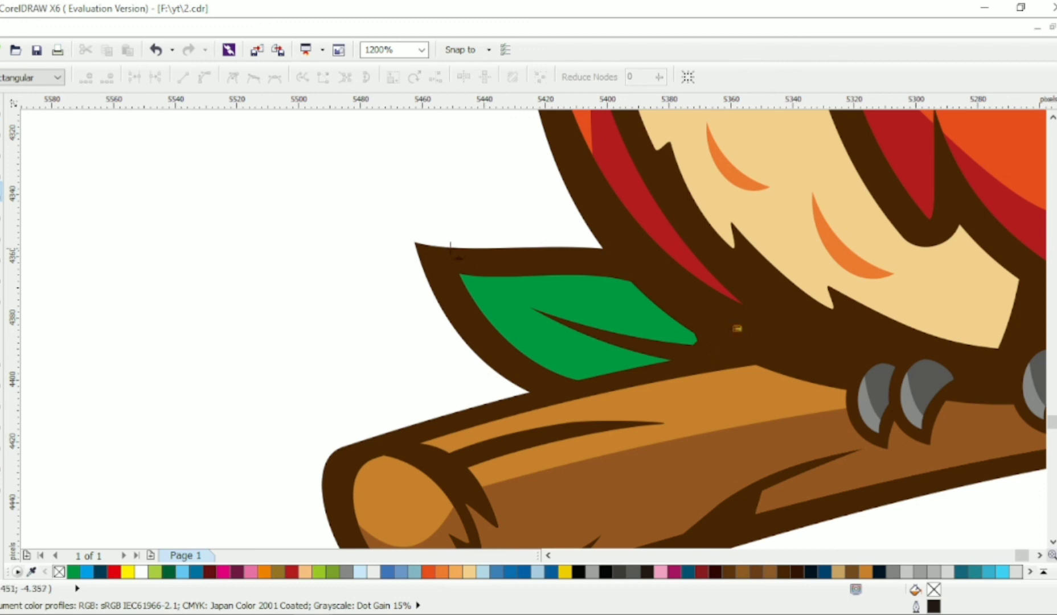
left_click(435, 246)
left_click(674, 196)
left_click(783, 239)
left_click(738, 329)
key("F10")
key("ctrl+a")
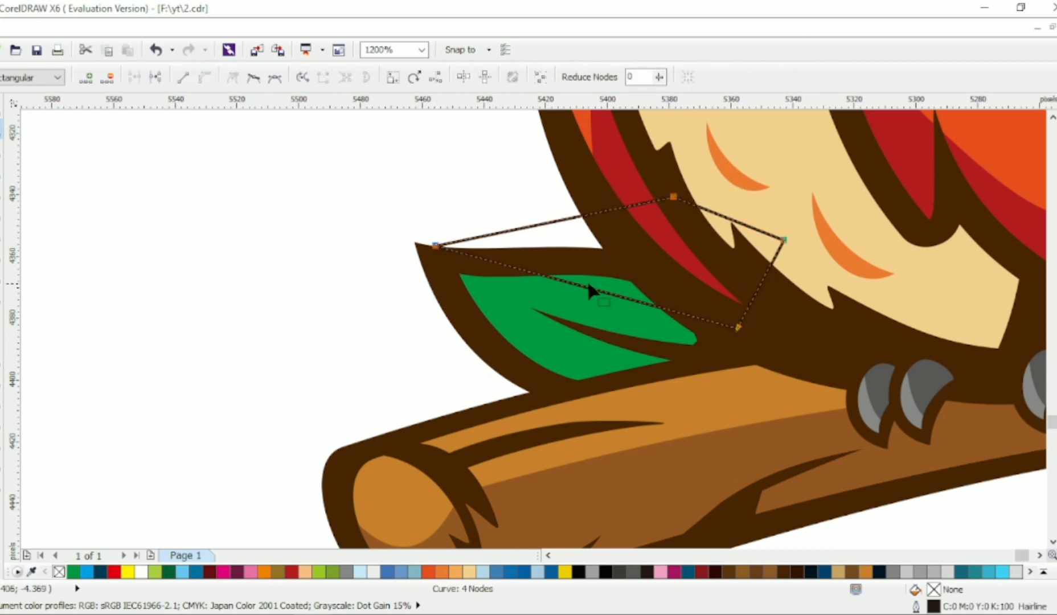
left_click_drag(566, 295, 550, 322)
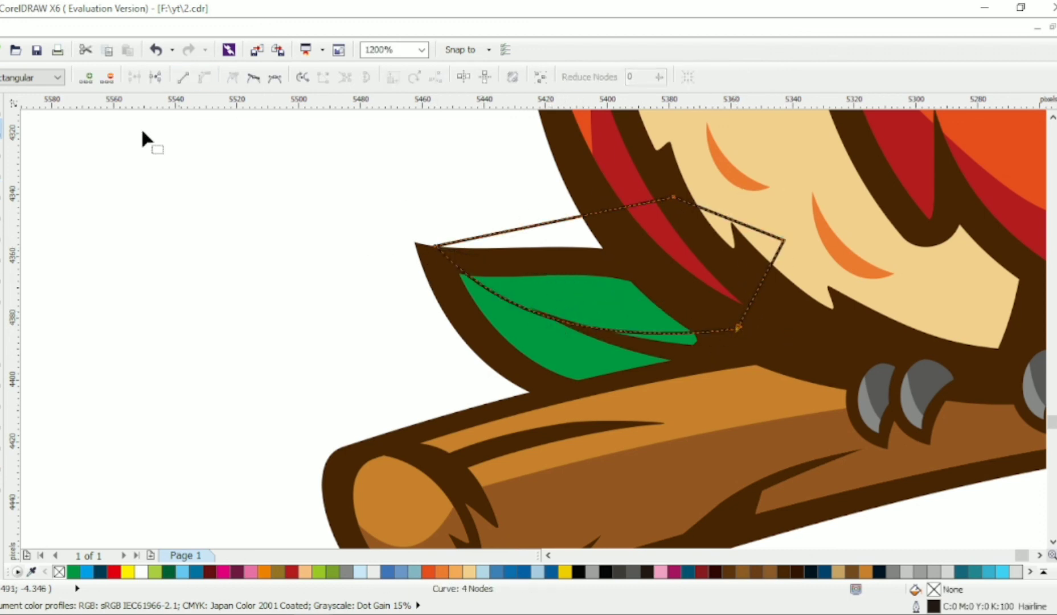
Step: Intersect the outline with the green leaf to separate its upper half, and delete the outline
left_click(3, 107)
left_click(536, 348, "shift")
left_click(520, 77)
left_click(531, 309)
key("Delete")
Step: Fill the underlying full leaf shape dark green as the shaded half
left_click(533, 354)
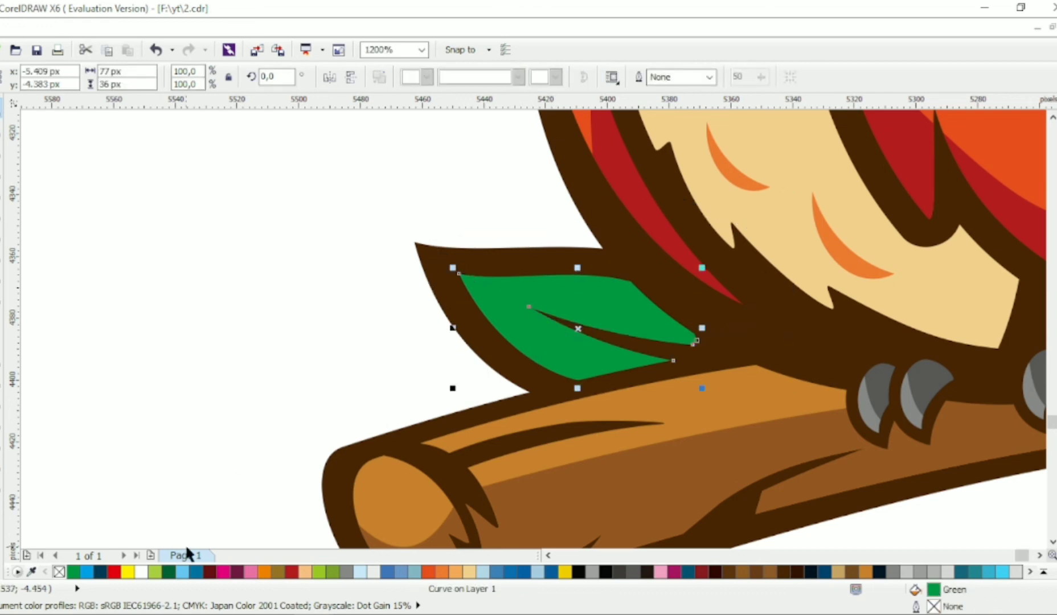
left_click(169, 571)
left_click(278, 349)
Step: Draw a closed four-node outline crossing the leaf's upper edge and the owl's lower body
scroll(278, 349, "down", 2)
scroll(413, 331, "up", 2)
key("F10")
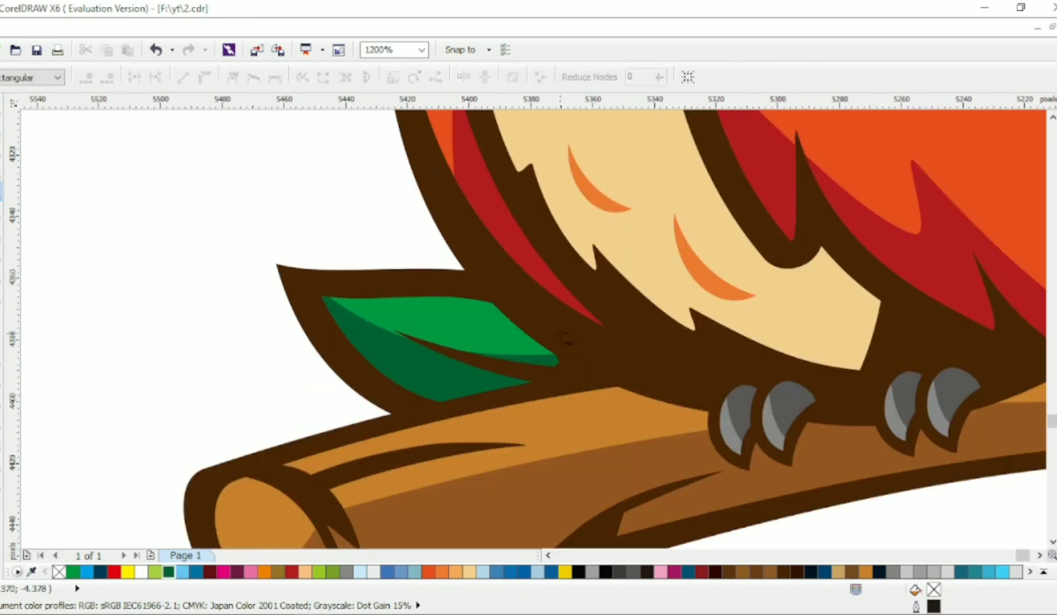
left_click(561, 333)
left_click(358, 287)
left_click(483, 213)
left_click(670, 236)
left_click(562, 333)
key("F10")
key("ctrl+a")
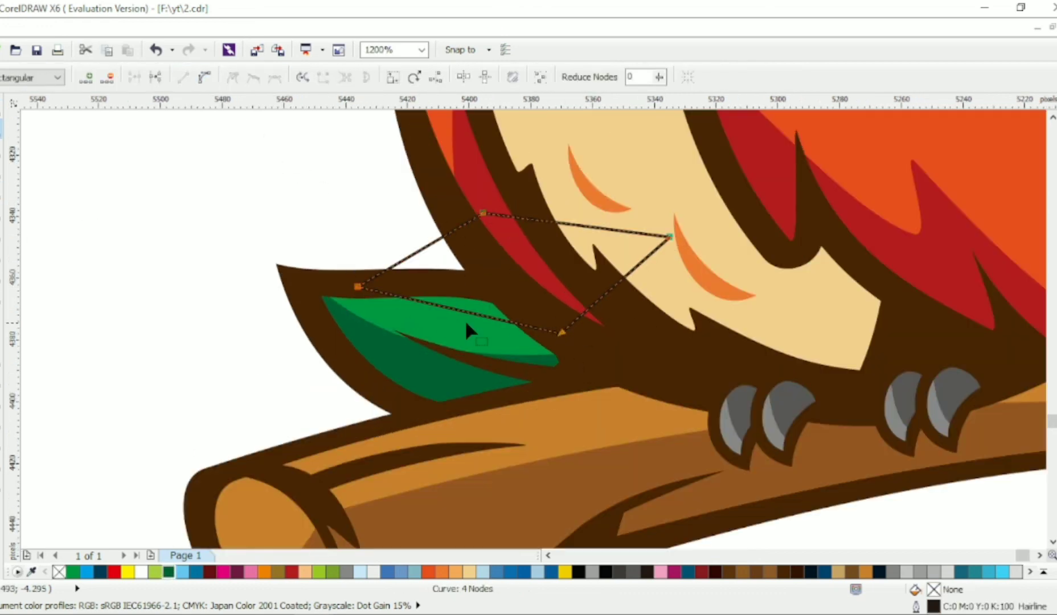
Step: Curve the outline's lower edge and shift its end nodes so it follows the leaf's upper rim
key("ctrl+q")
left_click_drag(469, 312, 472, 304)
left_click_drag(358, 288, 347, 290)
left_click_drag(415, 296, 412, 313)
left_click_drag(561, 334, 564, 349)
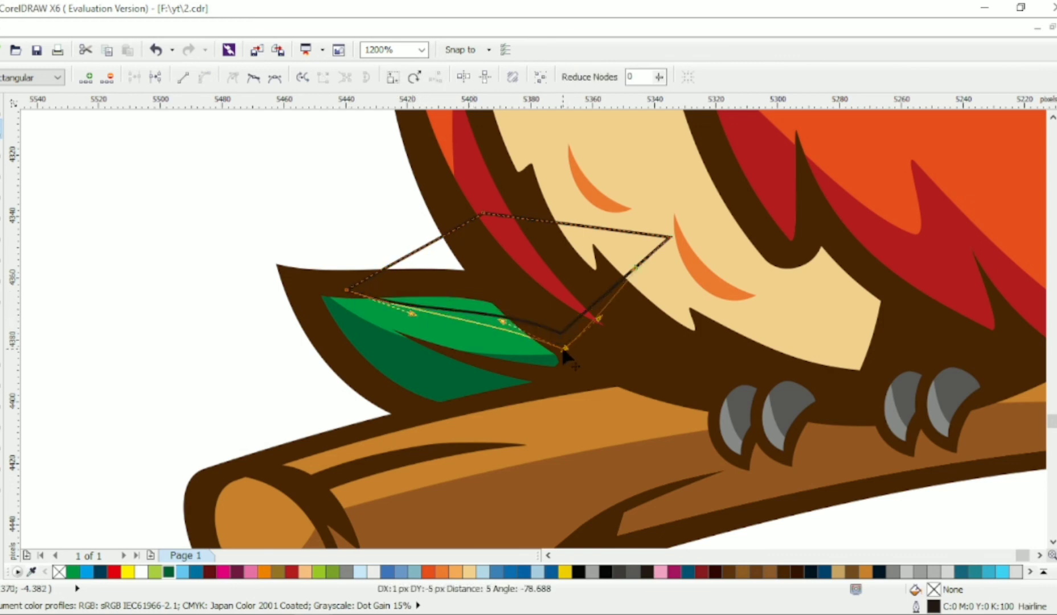
left_click_drag(503, 322, 488, 299)
Step: Intersect the outline with the leaf's upper half to make a lime green highlight, and delete the outline
left_click(1, 107)
left_click(456, 330, "shift")
left_click(518, 78)
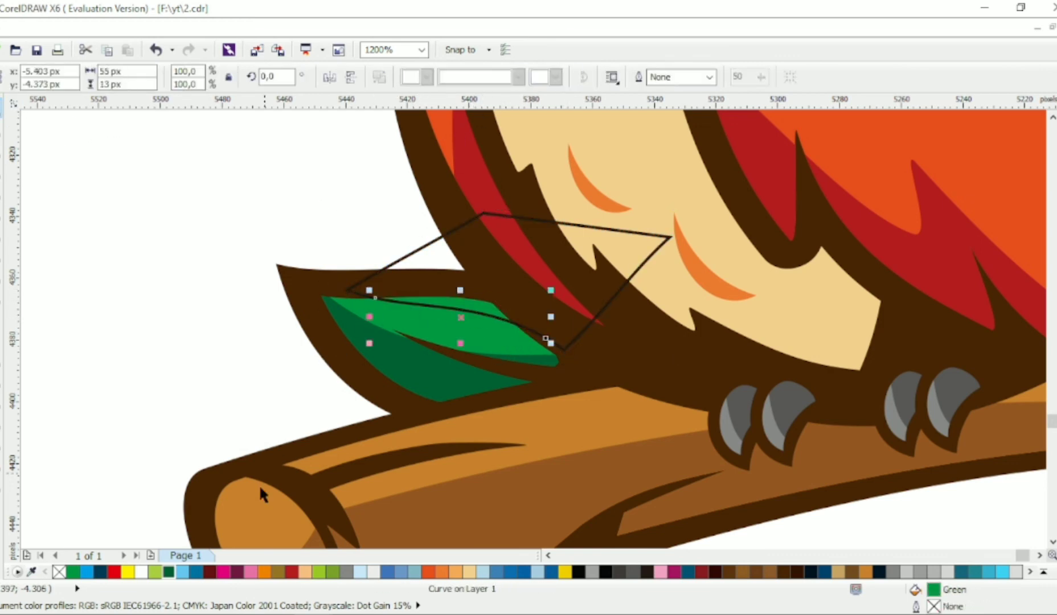
left_click(155, 571)
left_click(250, 264)
Step: Duplicate the complete leaf beside the large wing above the thin branch end, turned 180 degrees and tilted upward
scroll(256, 262, "down", 2)
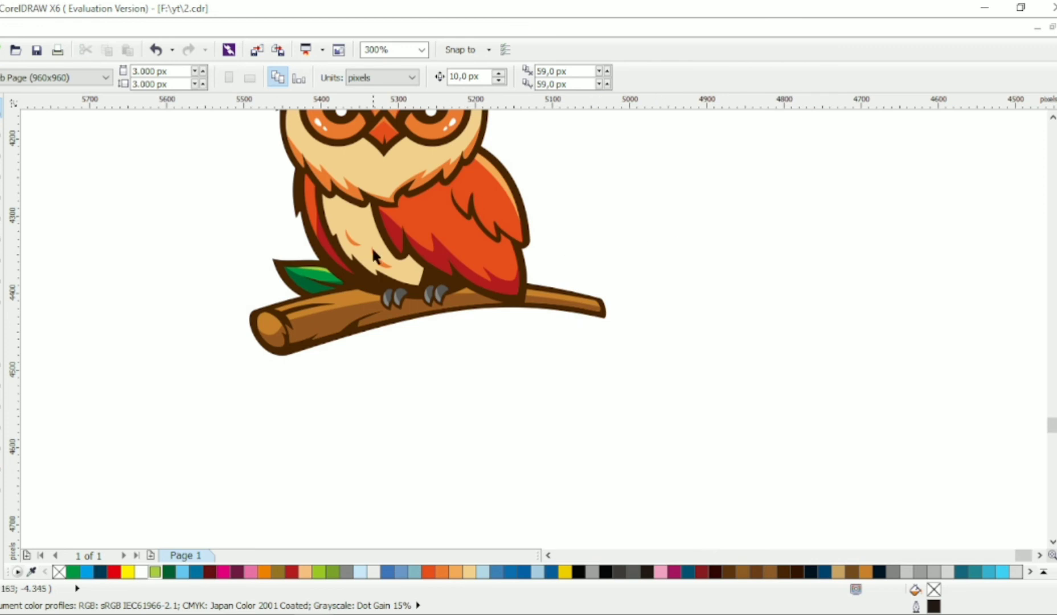
left_click_drag(381, 310, 381, 310)
scroll(303, 264, "up", 1)
left_click_drag(317, 294, 797, 279)
key("ctrl+z")
right_click(798, 279)
left_click(815, 279)
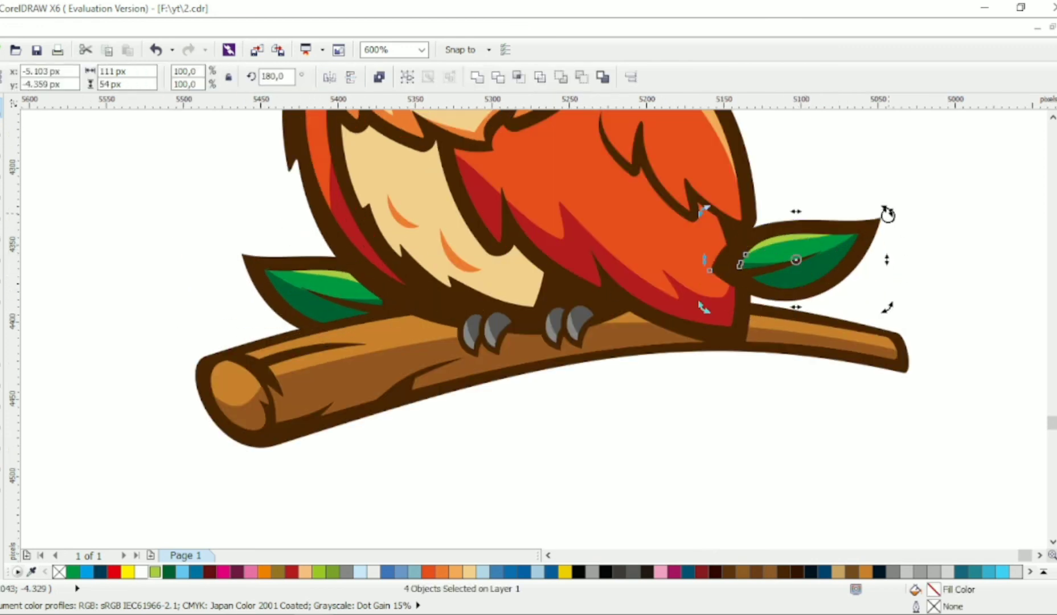
left_click_drag(885, 214, 799, 210)
Step: Add a smaller, flatter copy of the leaf beneath it and send both leaves behind the owl and branch
left_click_drag(800, 209, 871, 229)
right_click(871, 229)
left_click(875, 235)
mouse_move(915, 178)
left_mouse_down()
mouse_move(932, 212)
mouse_move(896, 227)
mouse_move(856, 267)
left_mouse_up()
left_click(877, 247)
left_click_drag(934, 155, 692, 349)
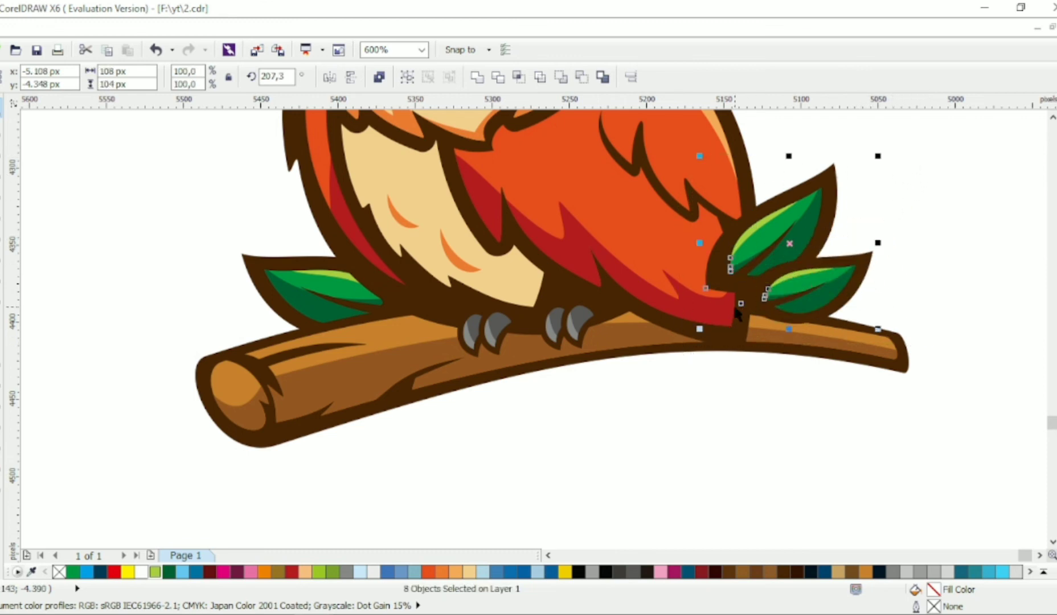
left_click(894, 256)
Step: Group the complete owl illustration and shift it left into the open drawing area
key("F3")
scroll(892, 248, "up", 3)
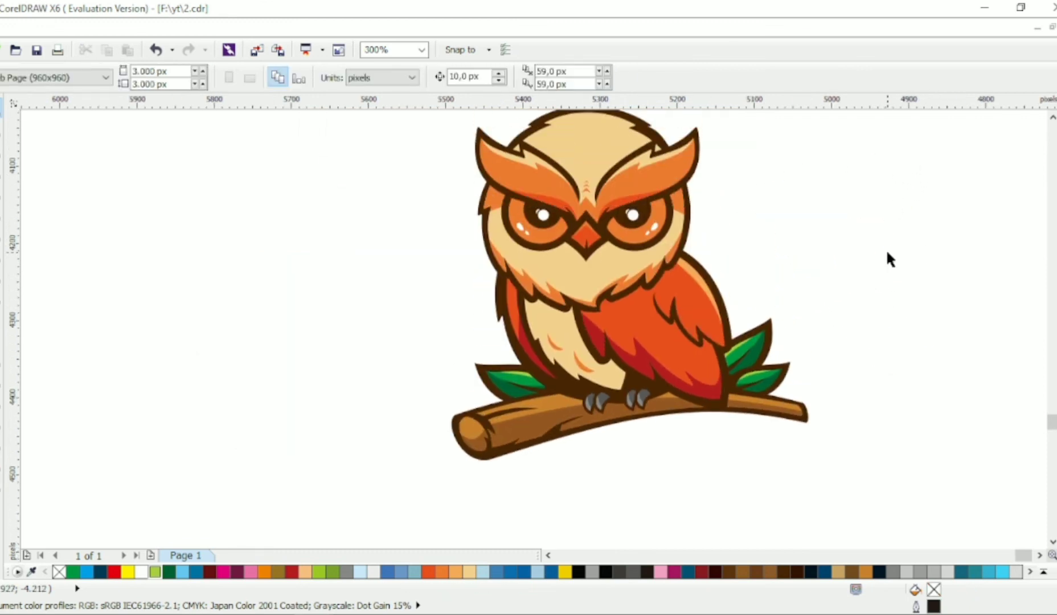
scroll(808, 255, "down", 1)
left_click_drag(886, 148, 541, 409)
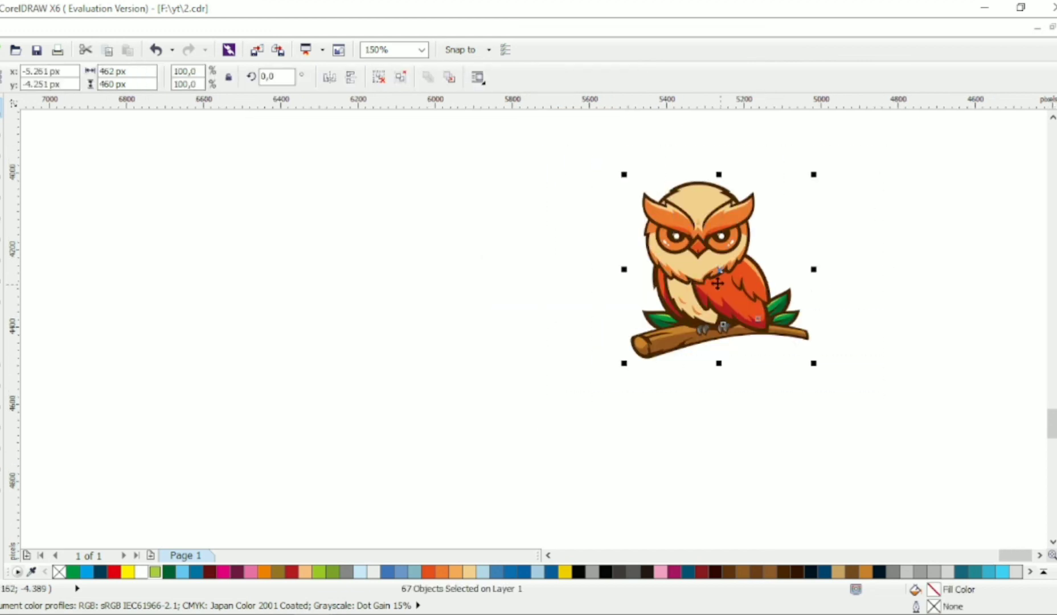
key("ctrl+g")
left_click_drag(717, 279, 575, 285)
left_click(227, 297)
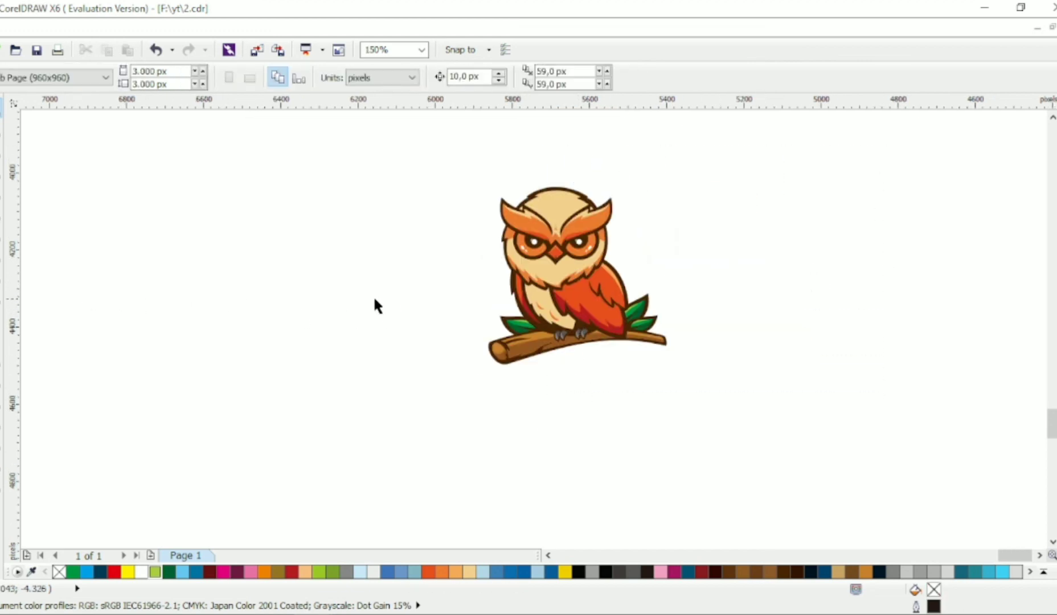
Step: Add the artistic text WILDOWL below the branch in Arial 24 pt
left_click(465, 398)
type("WI")
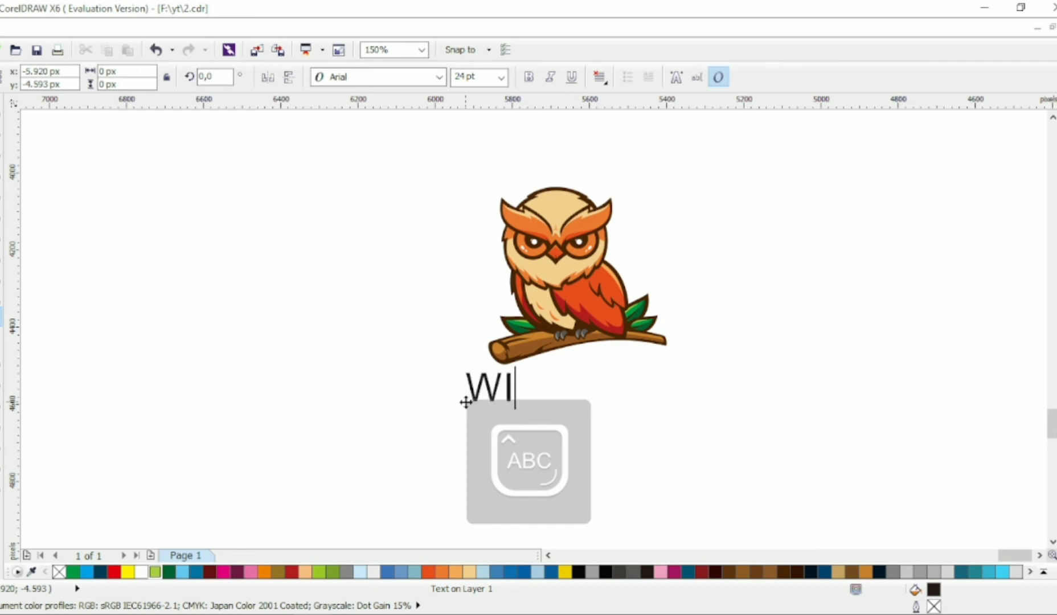
type("LDOWL")
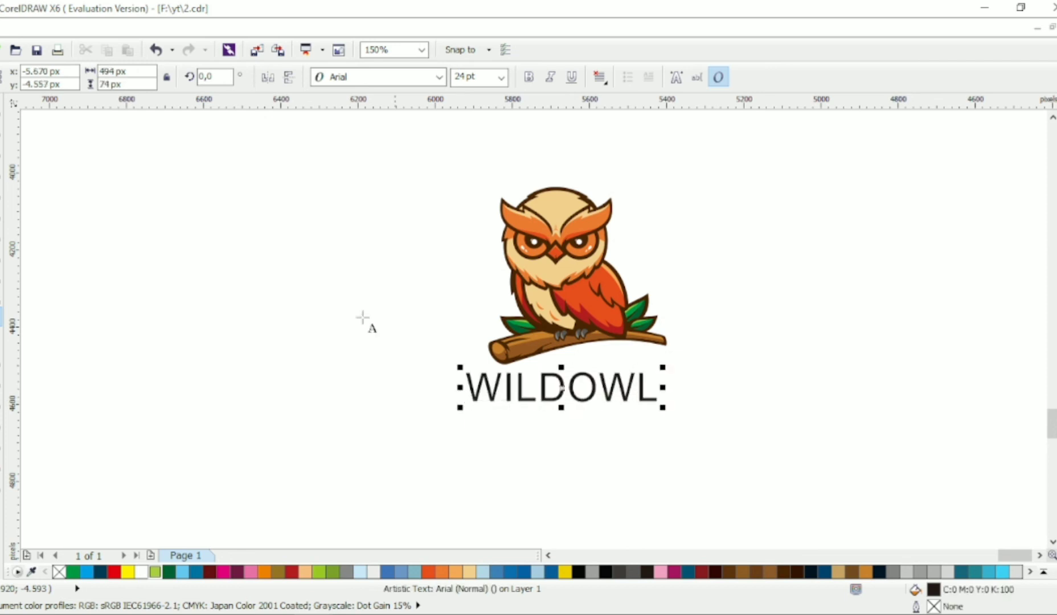
Step: Duplicate the WILDOWL text directly below and replace the copy's wording with LOGO DESIGN
left_click_drag(593, 427, 591, 443)
right_click(592, 442)
triple_click(591, 443)
type("LOGO DESI")
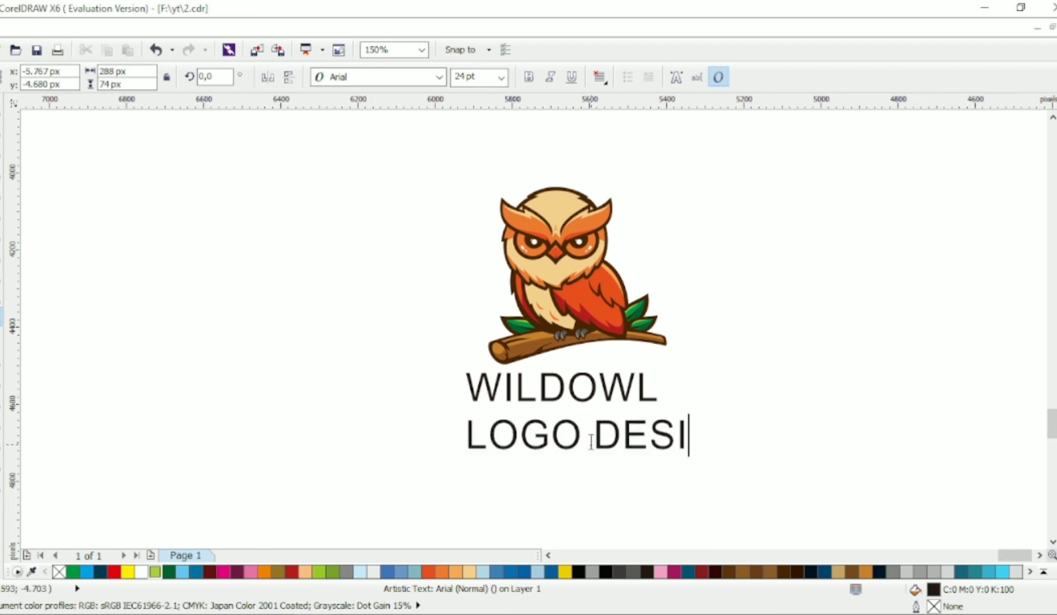
type("GN")
Step: Set both the WILDOWL and LOGO DESIGN text lines to Calibri Bold with centred text alignment
left_click_drag(469, 361, 792, 473)
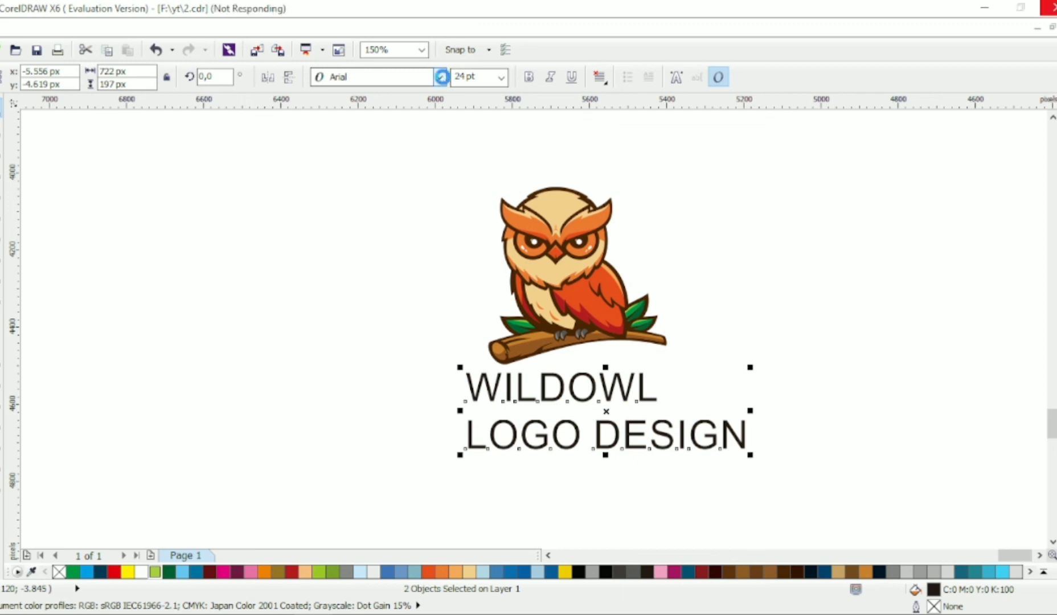
left_click(441, 77)
mouse_move(430, 110)
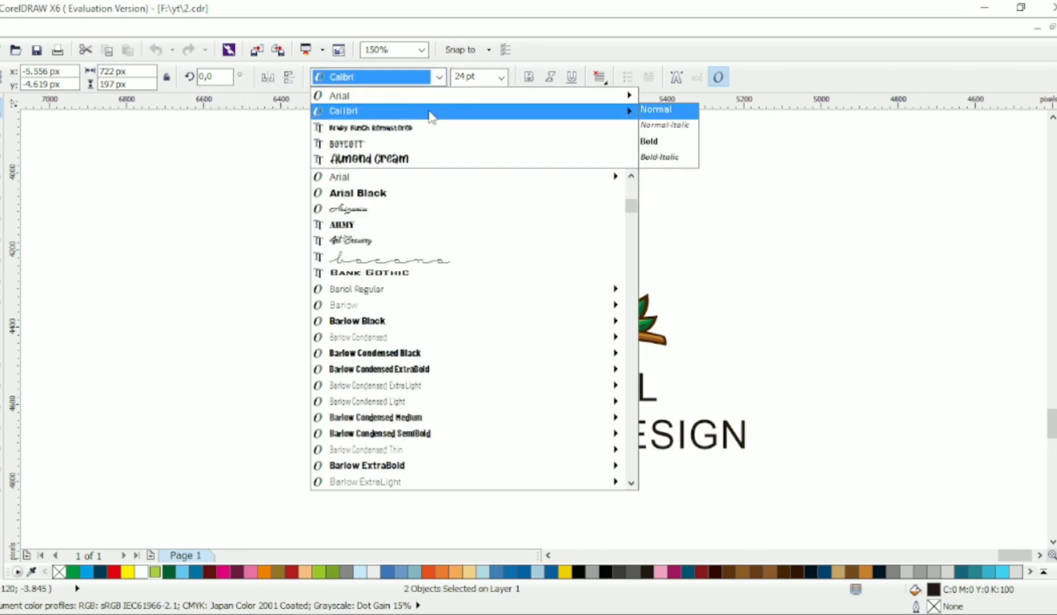
left_click(661, 140)
left_click(604, 78)
left_click(678, 174)
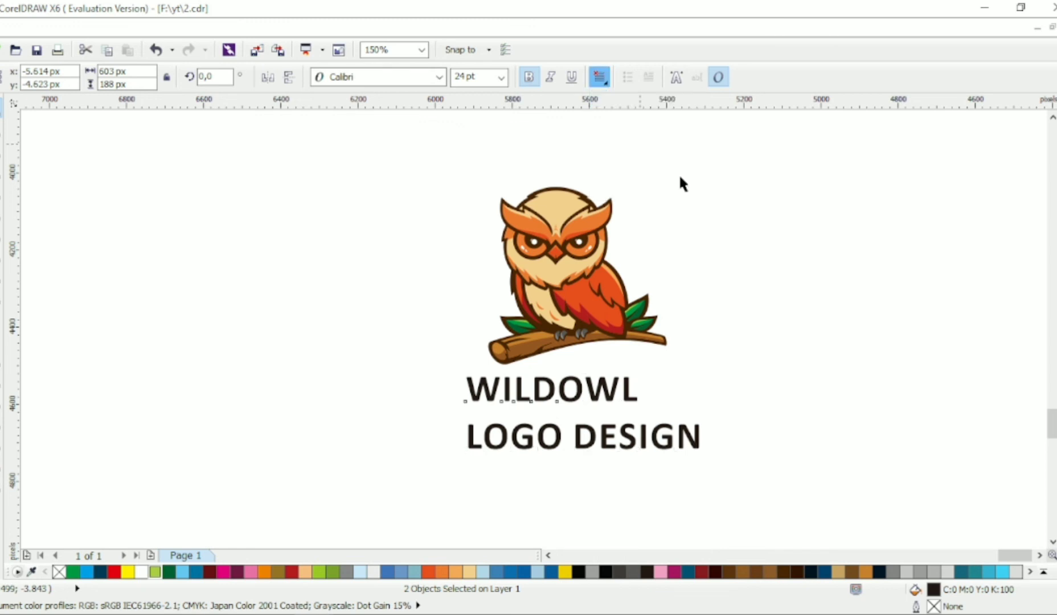
left_click(583, 233)
Step: Align the owl illustration and both text lines on a common vertical centre line
left_click_drag(753, 160, 410, 467)
key("c")
left_click(404, 398)
Step: Shrink LOGO DESIGN to about 6.84 pt directly beneath WILDOWL and widen its letter spacing to a line about 328 px wide
left_click(611, 439)
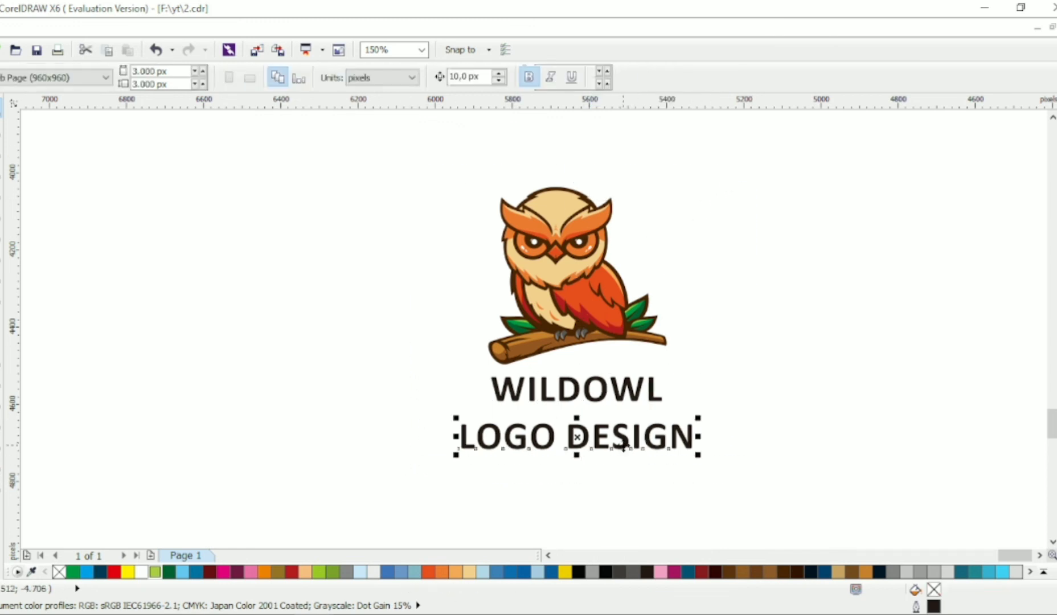
left_click_drag(697, 456, 597, 403)
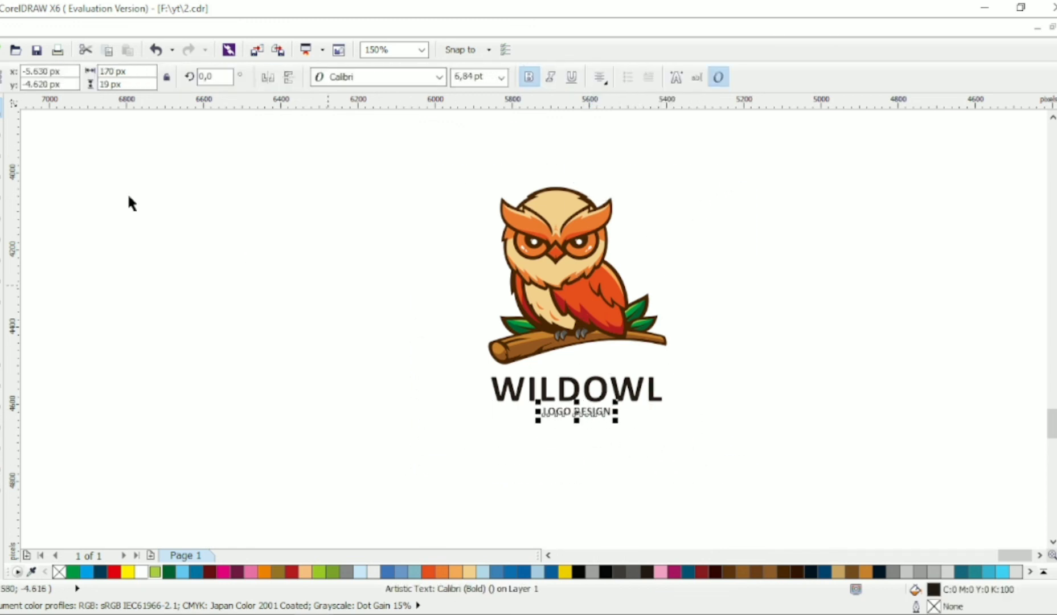
key("F8")
left_click_drag(683, 424, 685, 423)
key("space")
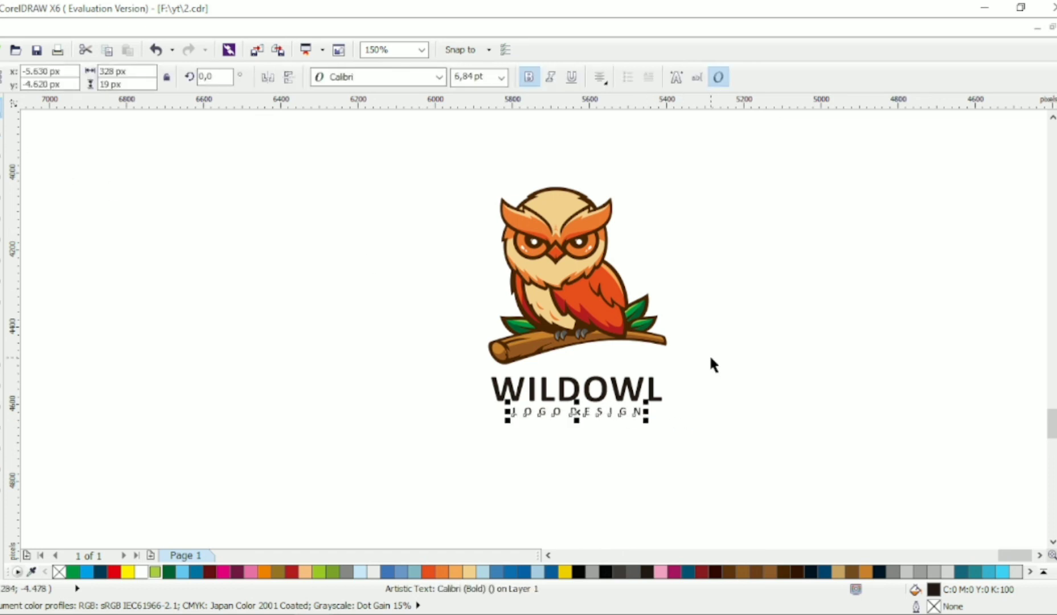
Step: Fill both text lines with the dark brown #482405
left_click(649, 392, "shift")
left_click(784, 573)
left_click(706, 467)
Step: Recolour only the letters OWL in WILDOWL with a golden brown fill
double_click(584, 394)
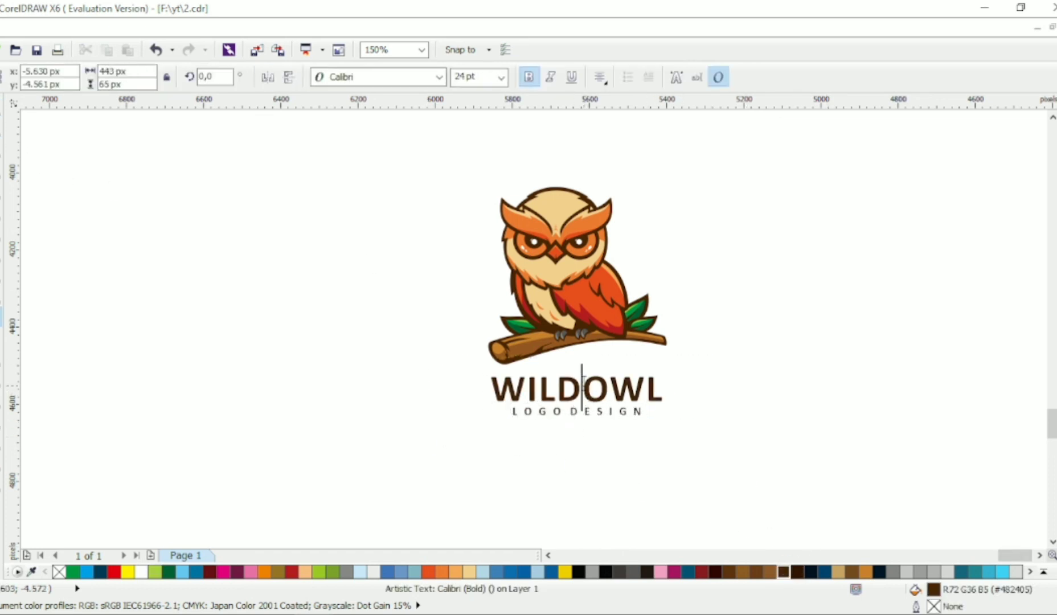
left_click_drag(582, 393, 666, 394)
left_click(866, 571)
left_click(2, 108)
left_click(701, 268)
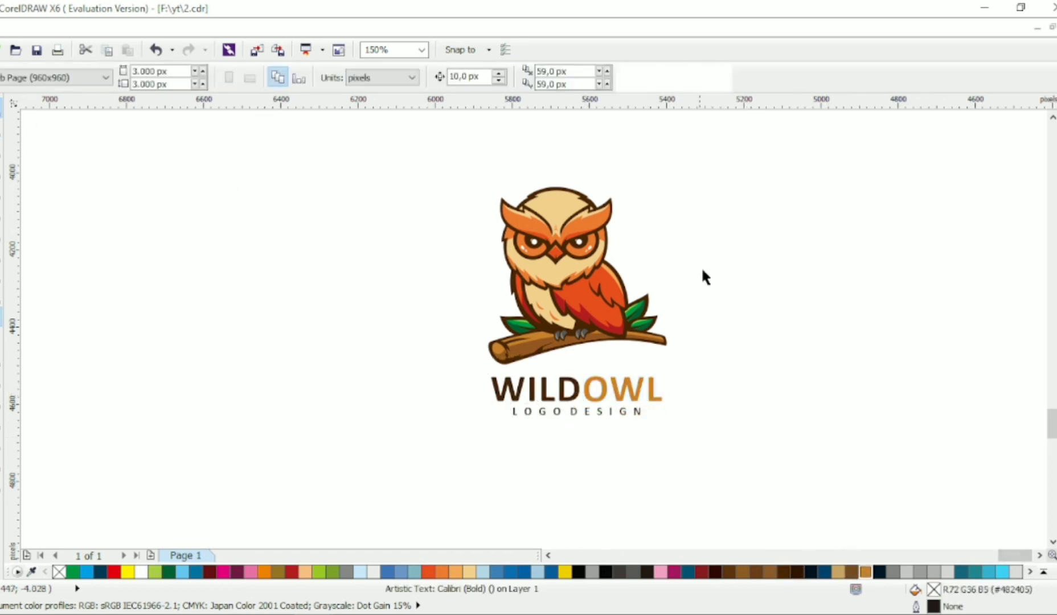
Step: Scale the owl illustration down slightly and move it down so it sits just above the WILDOWL text
scroll(682, 280, "right", 1)
left_click(521, 265)
left_click_drag(654, 183, 635, 203)
left_click_drag(561, 262, 561, 284)
left_click(687, 314)
left_click(584, 286)
left_click_drag(635, 222, 643, 216)
Step: Scale both text lines down together so they are narrower than the branch, keeping them centred beneath it
left_click_drag(712, 362, 460, 431)
left_click_drag(653, 420, 623, 418)
left_click(686, 272)
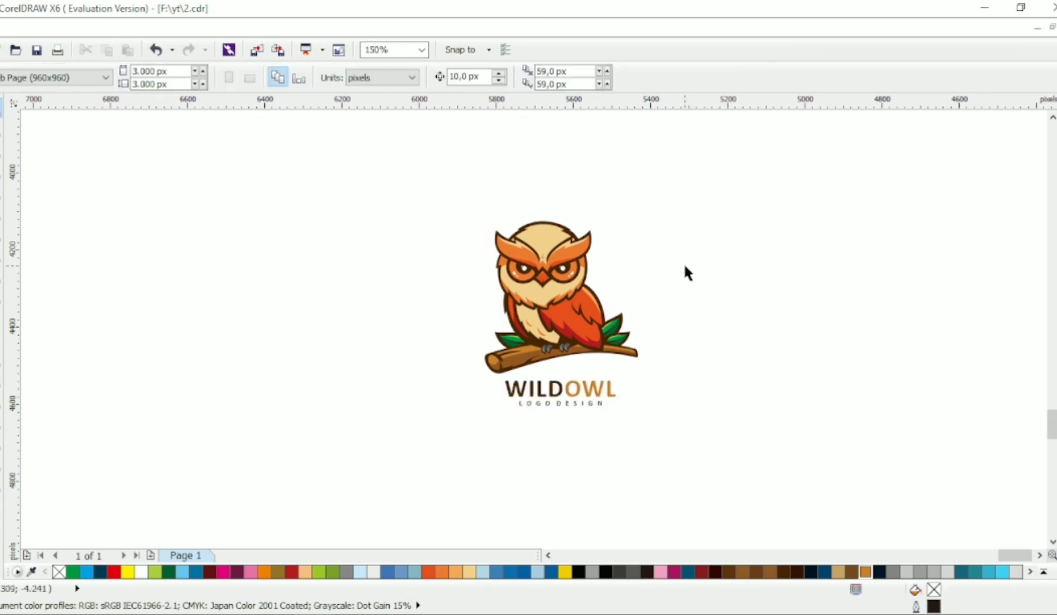